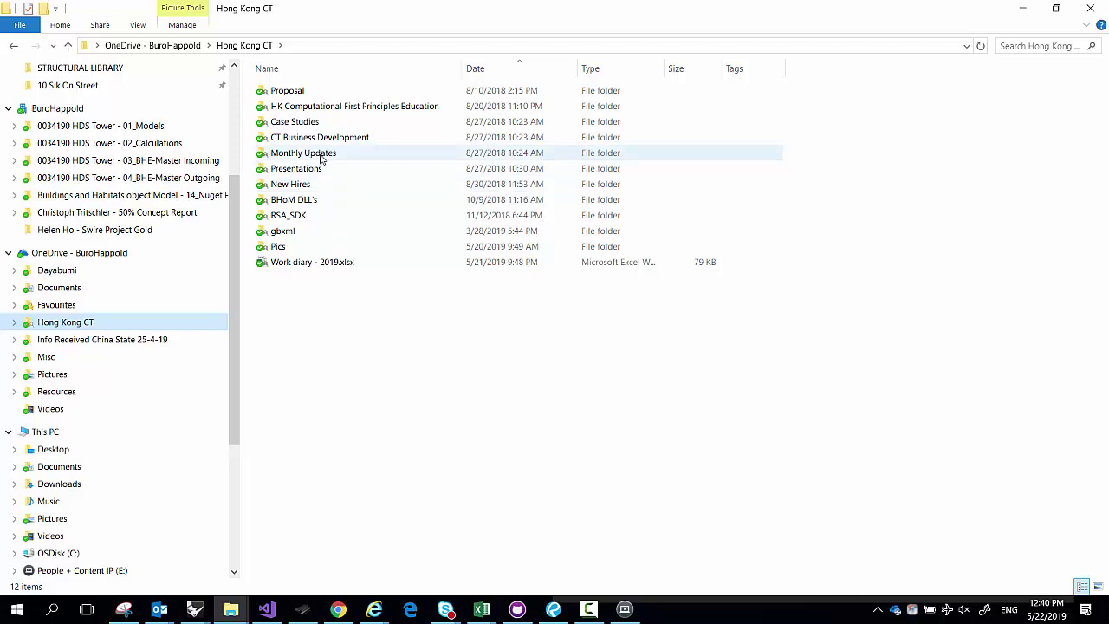
double_click(310, 123)
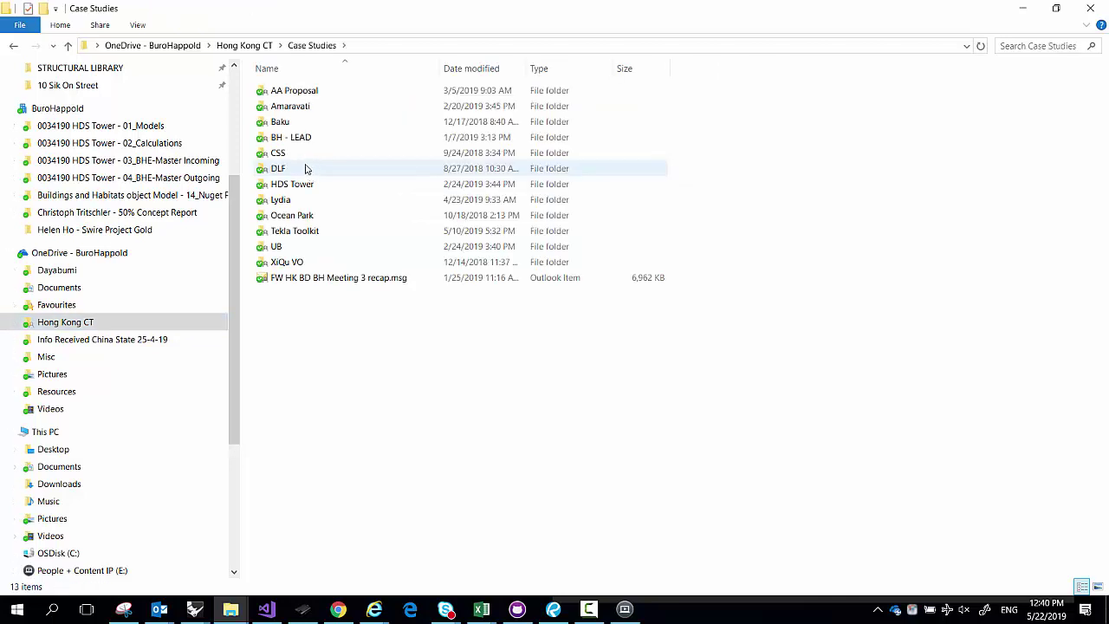
key("alt+Left")
double_click(305, 136)
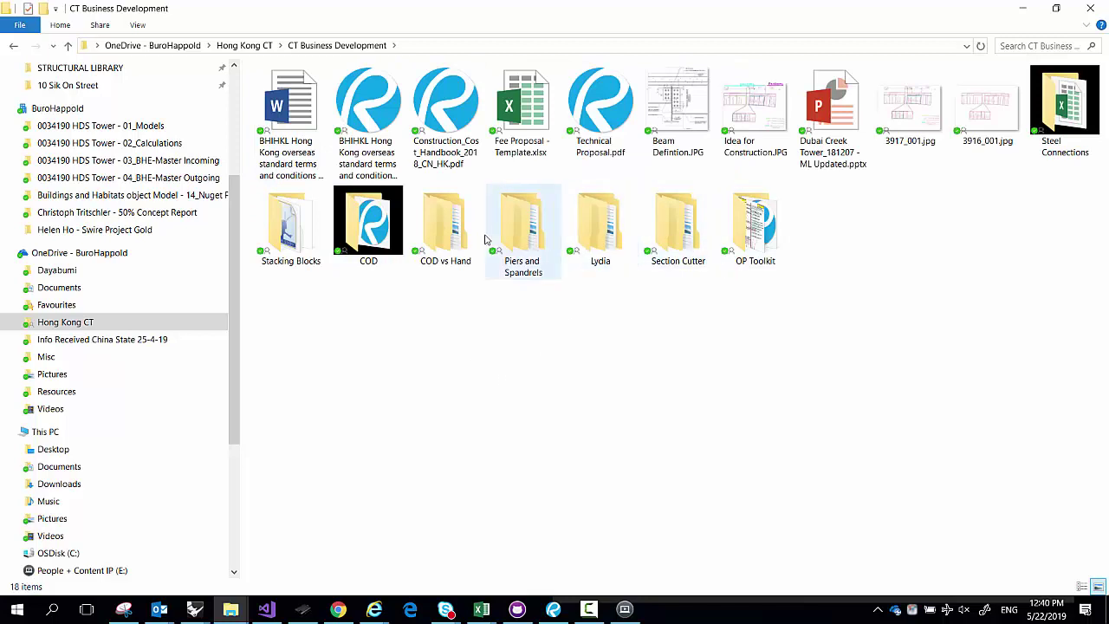
key("alt+Left")
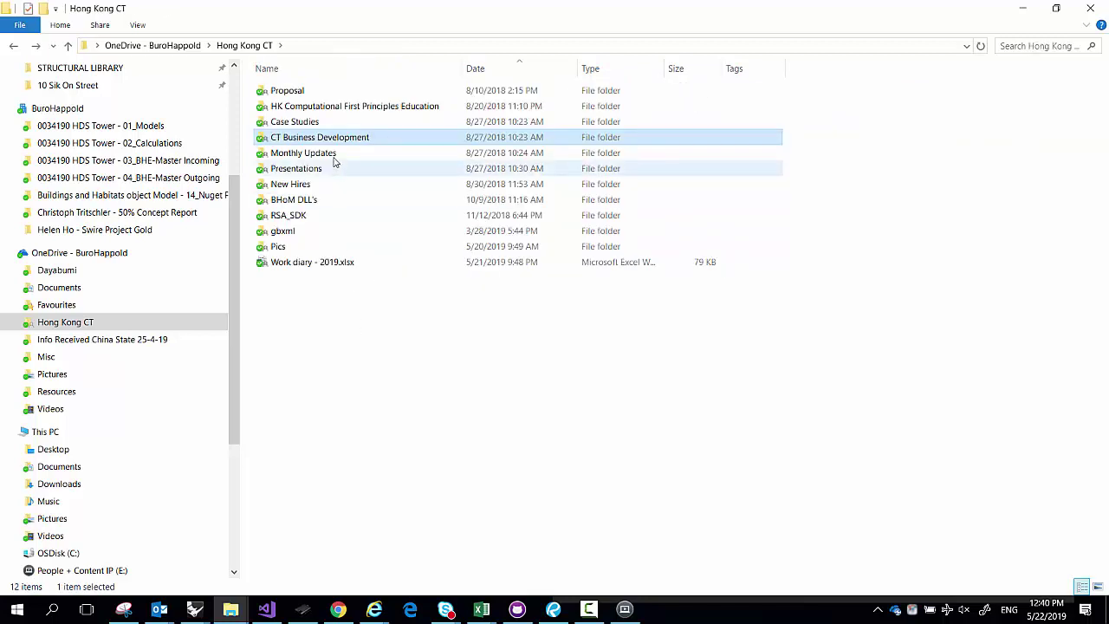
Open Chapter 1 Sketch.jpg from the HK Computational First Principles Education folder, under Sketches and October 2018
double_click(351, 108)
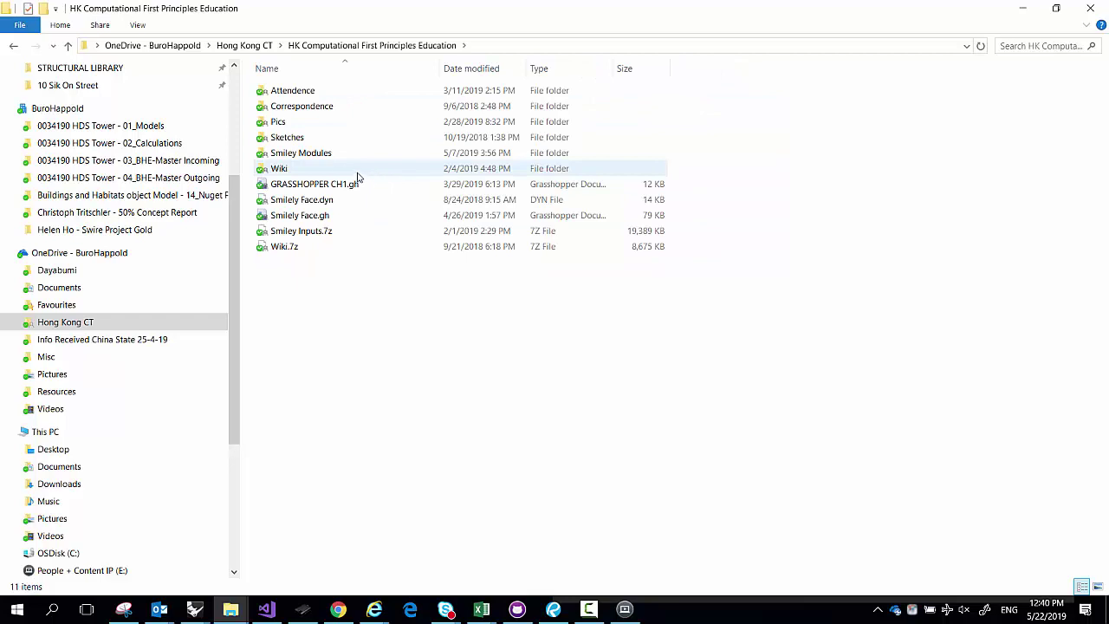
double_click(281, 139)
double_click(317, 91)
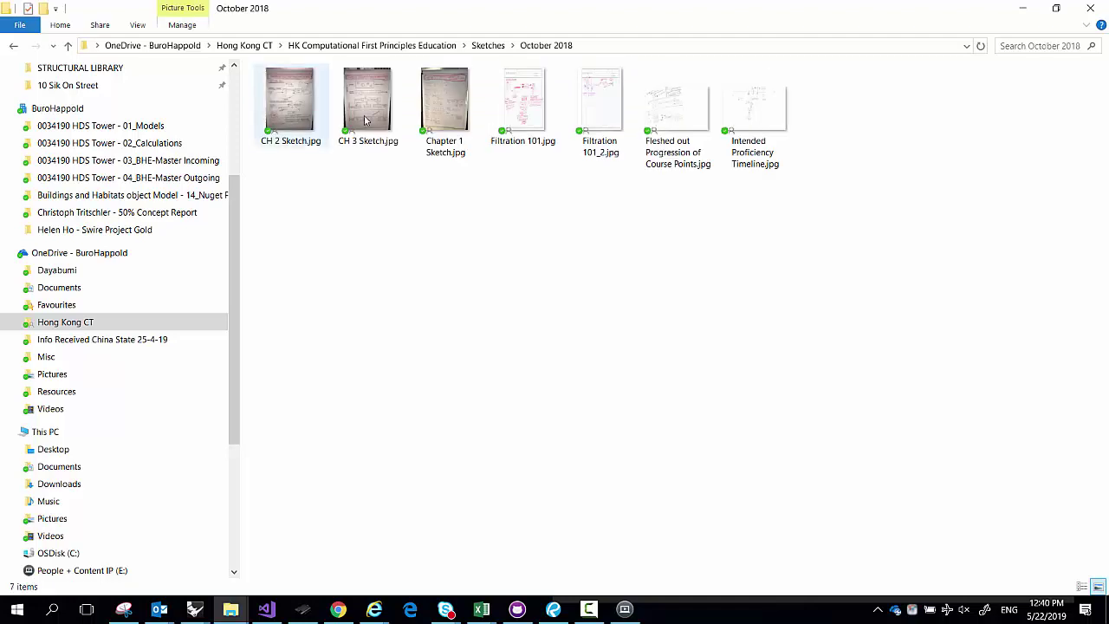
left_click(453, 112)
double_click(453, 113)
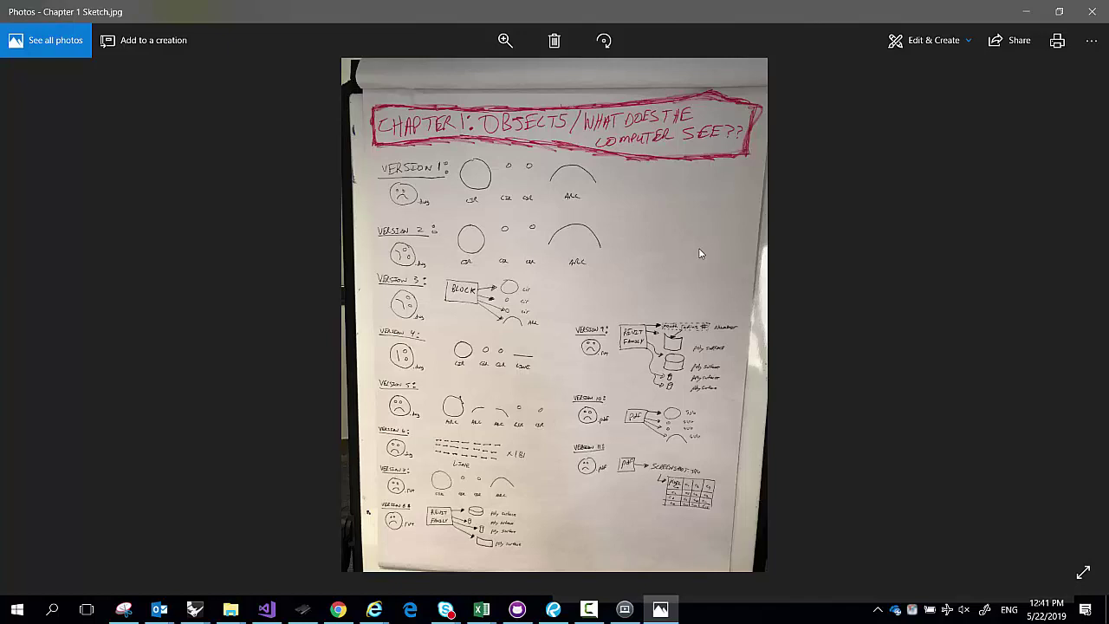
Switch to the Rhino model and examine the magenta facade profile in the Perspective view
left_click(194, 609)
left_click(294, 579)
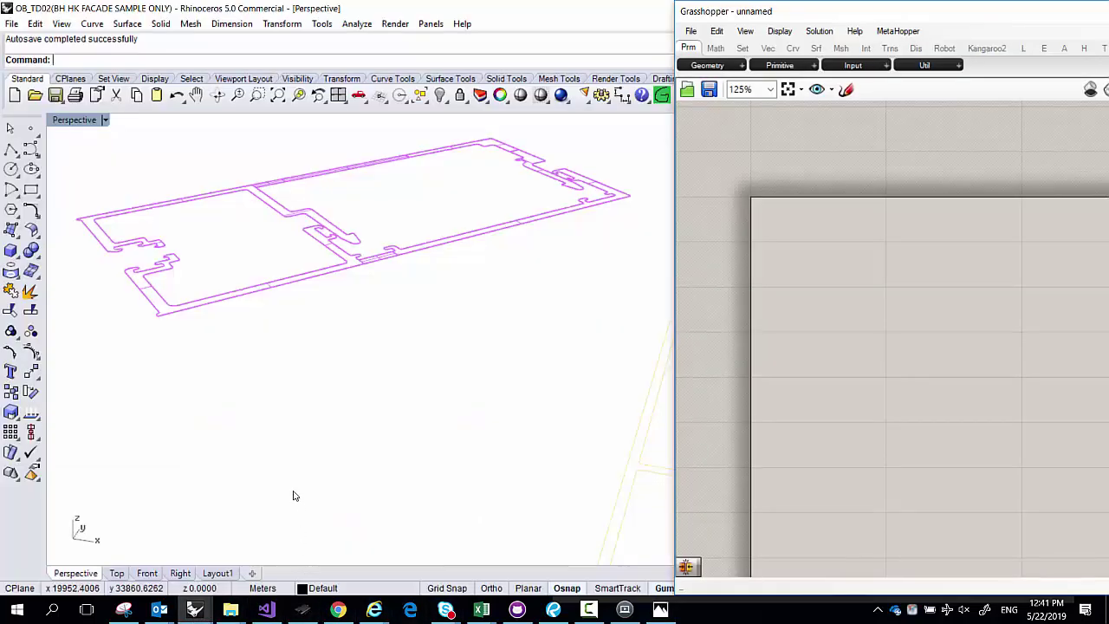
right_click_drag(292, 493, 325, 397)
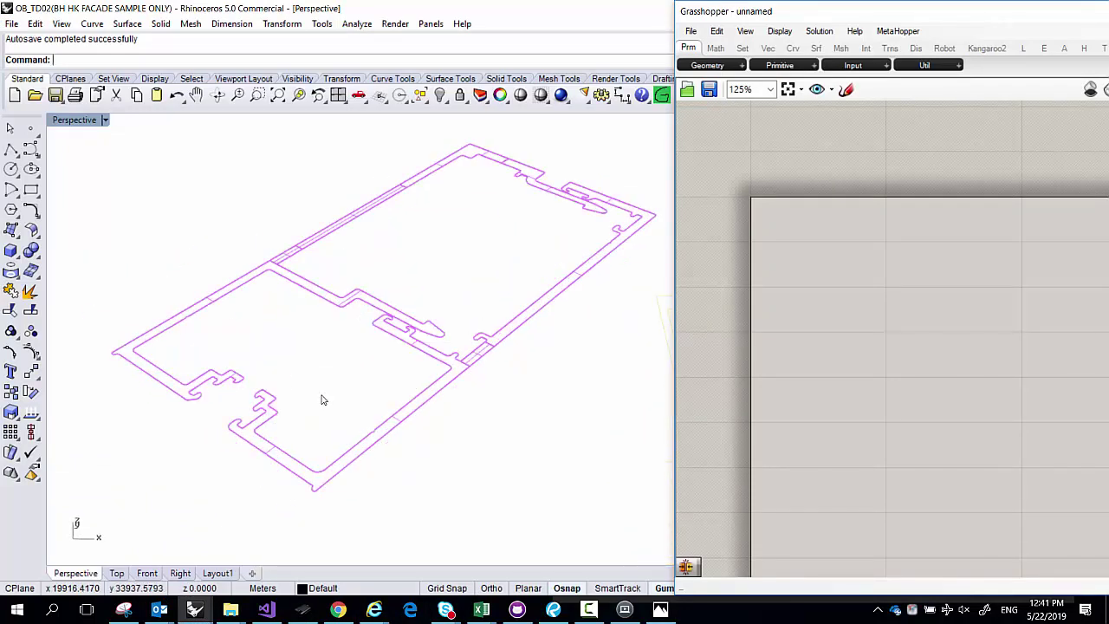
right_click_drag(347, 390, 342, 389)
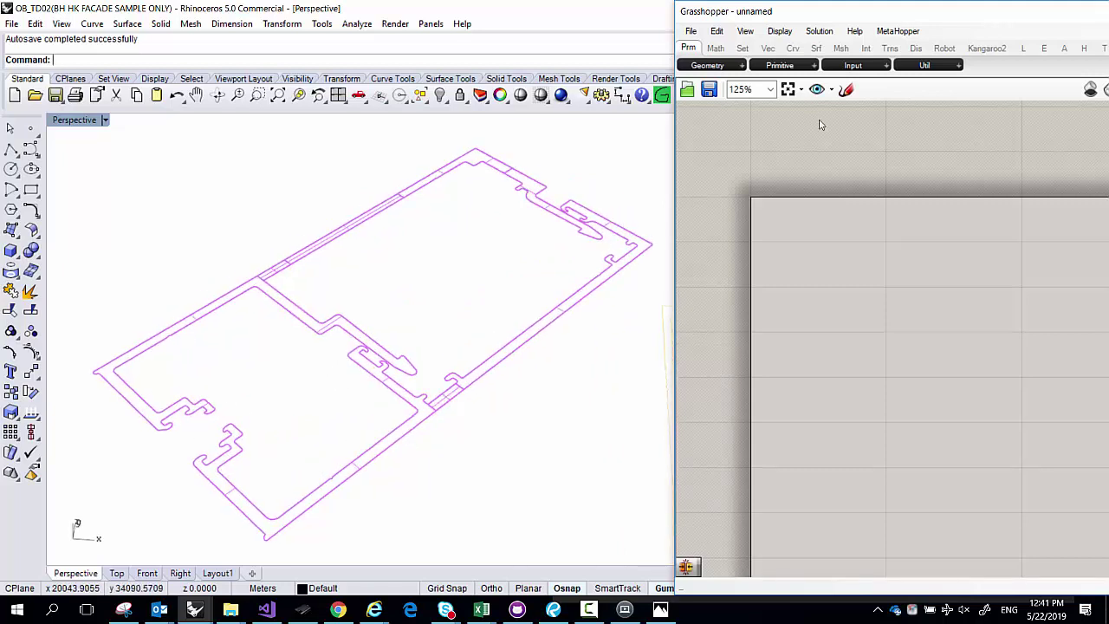
right_click_drag(349, 264, 349, 277)
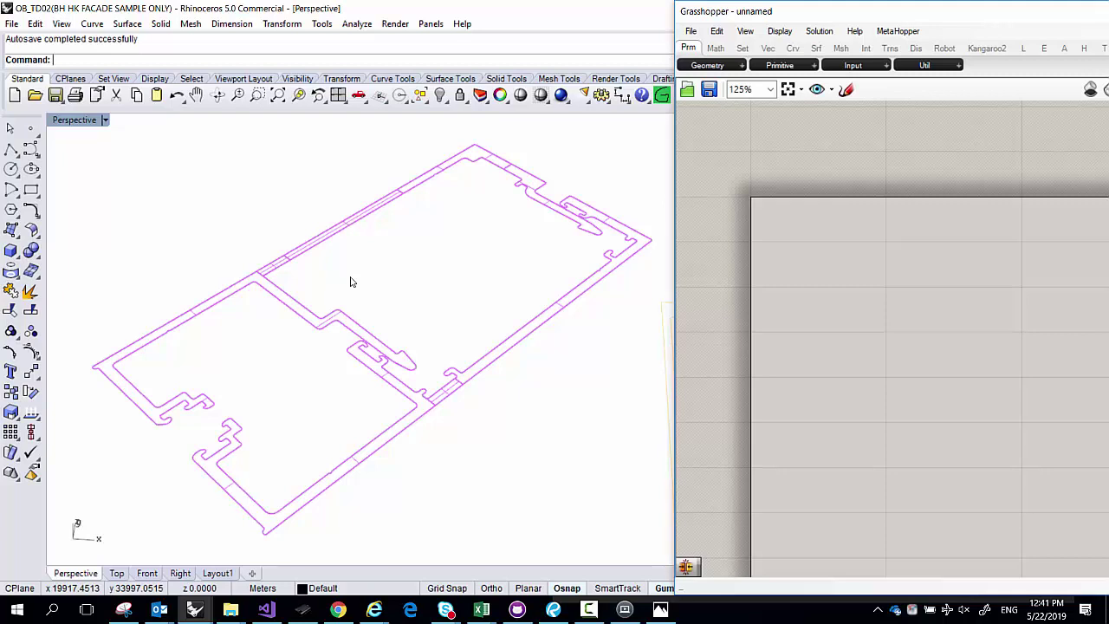
Bring the Chapter 1 sketch photo back up to review it, and return to Rhino and Grasshopper
left_click(660, 609)
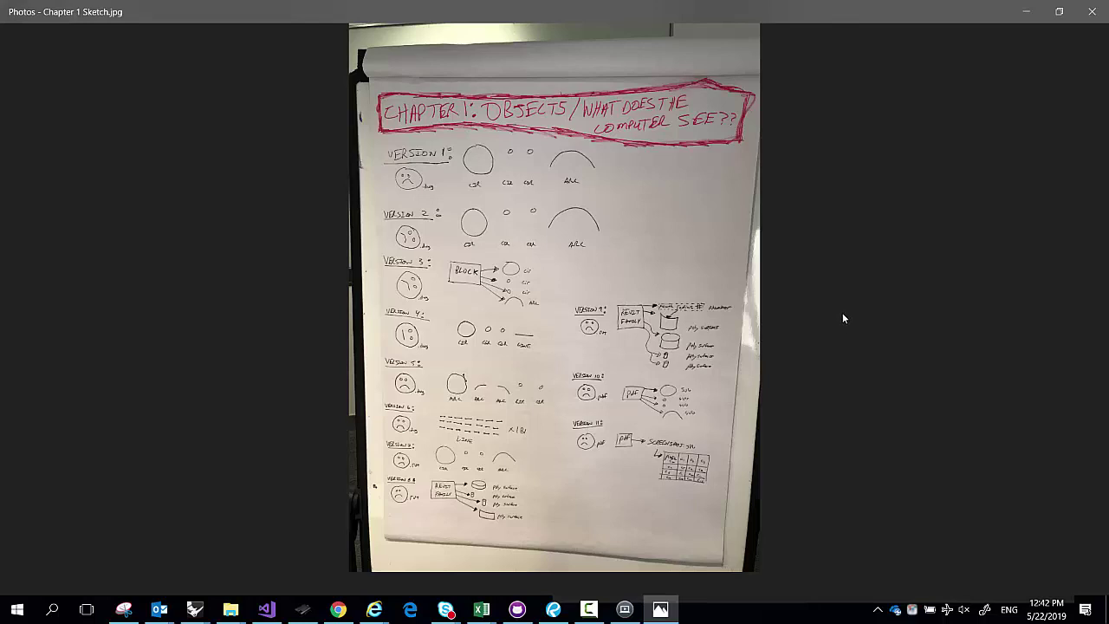
left_click(1024, 11)
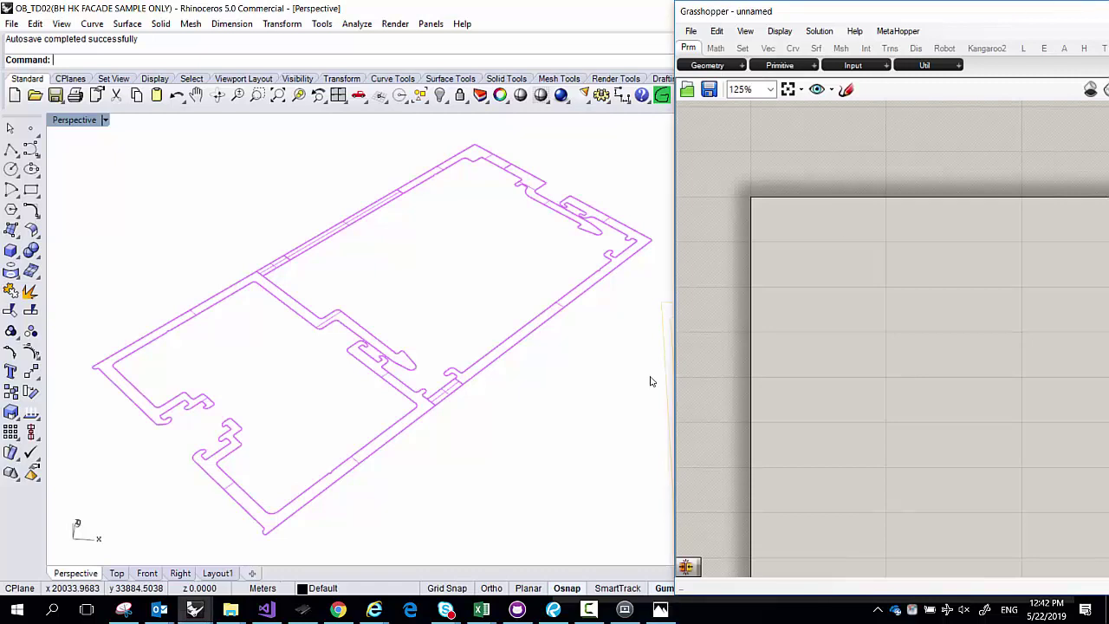
left_click(817, 297)
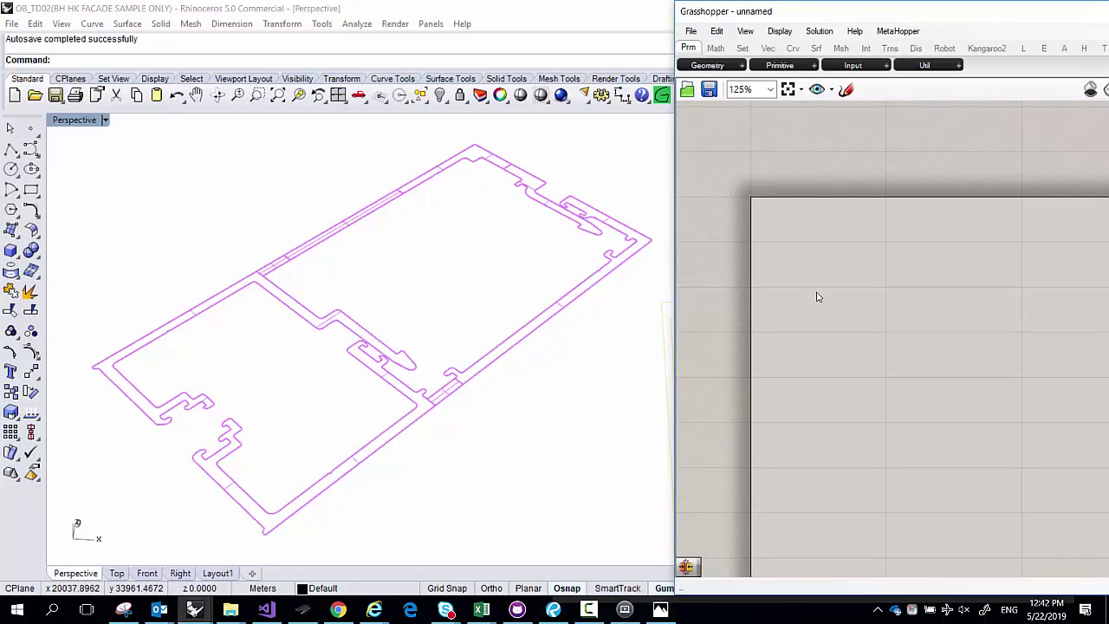
Switch to the Top view and undo the rotation of the magenta facade profile
left_click(116, 573)
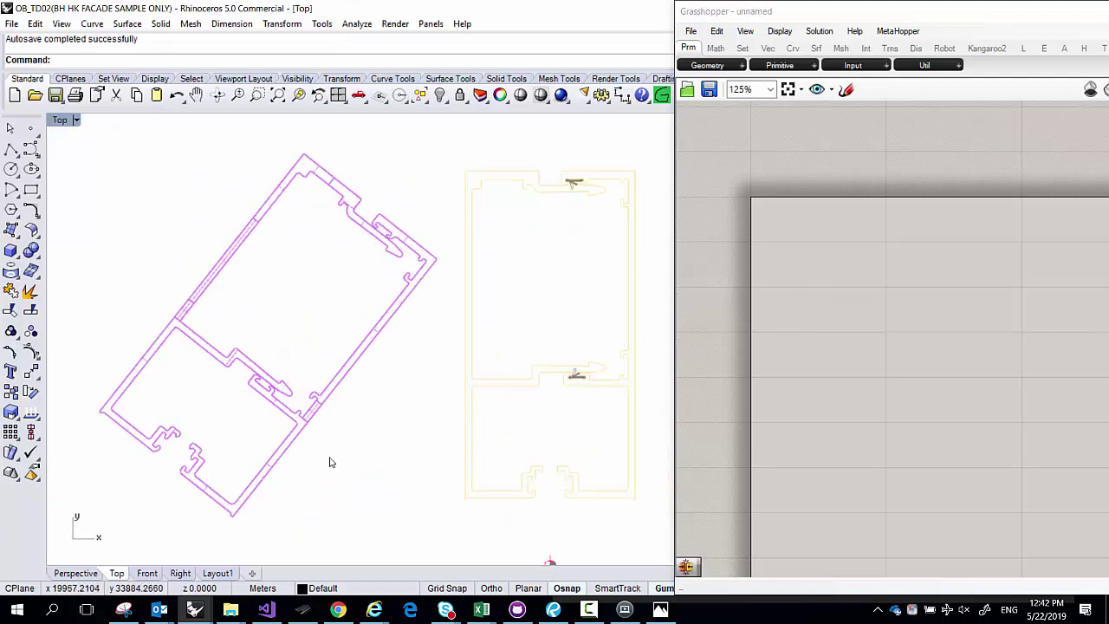
left_click_drag(331, 461, 203, 295)
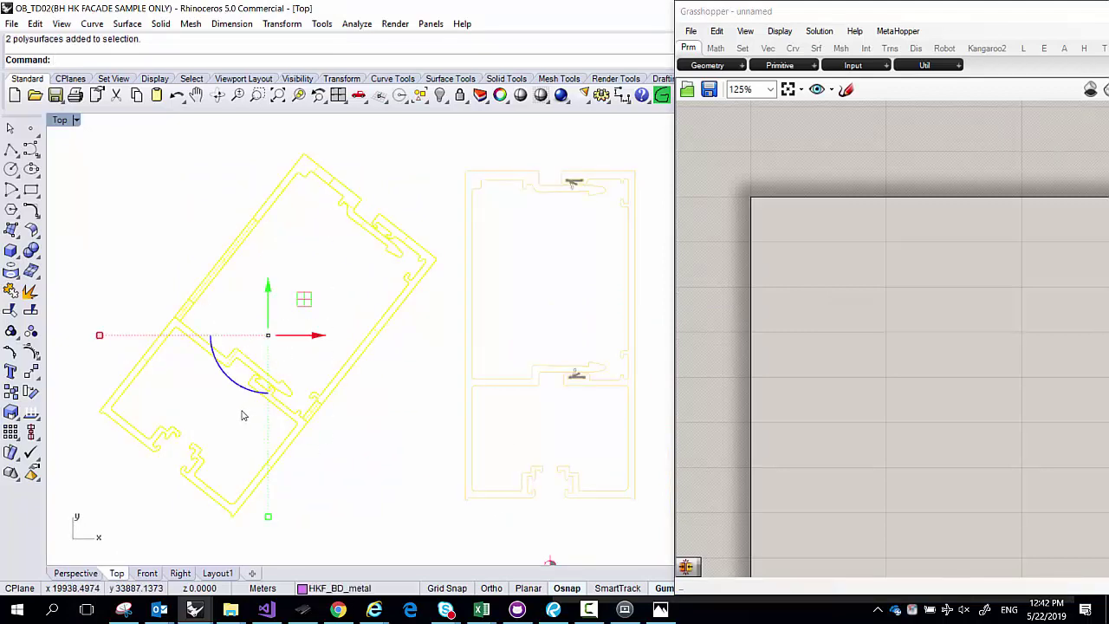
key("ctrl+z")
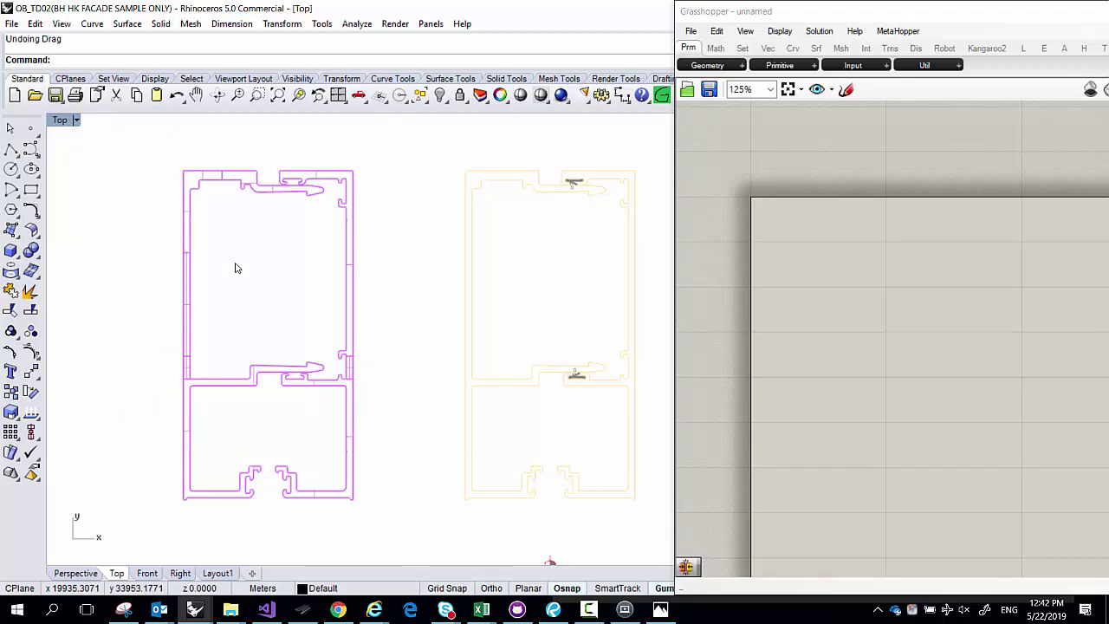
scroll(230, 277, "up", 2)
right_click_drag(227, 286, 292, 284)
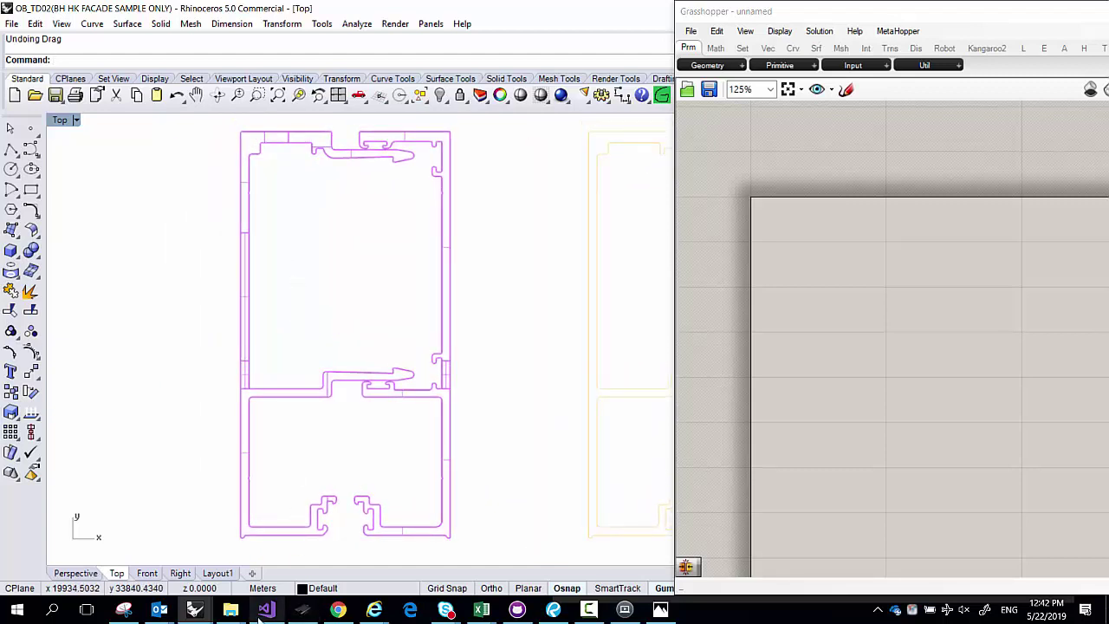
Capture a snip of the Rhino Top view together with the Grasshopper canvas using Snipping Tool
left_click(124, 609)
left_click(595, 66)
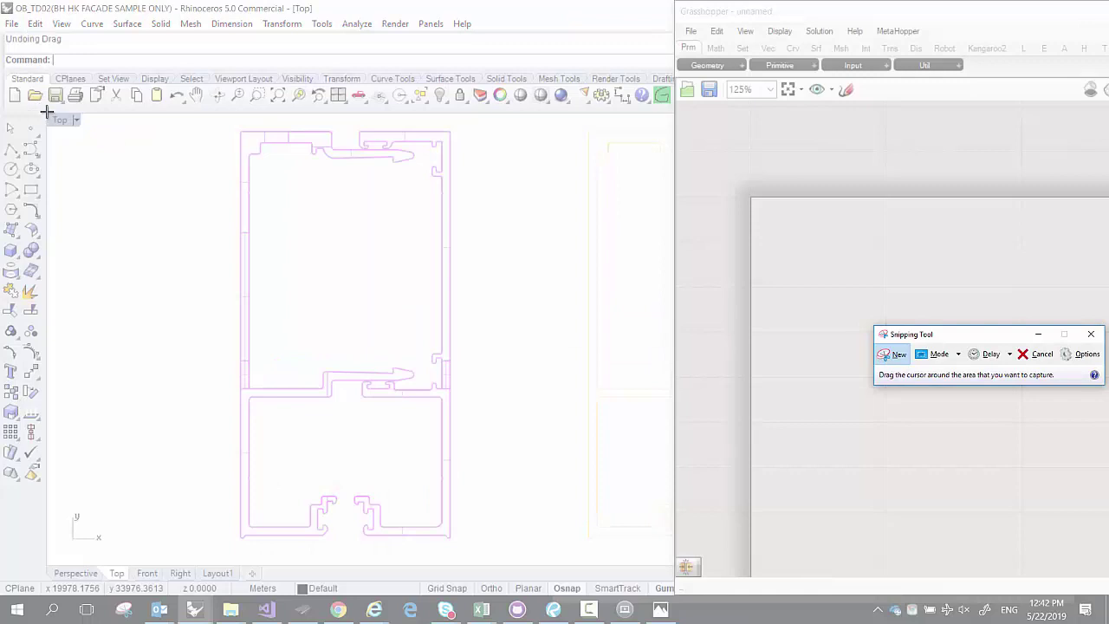
left_click_drag(47, 112, 1093, 573)
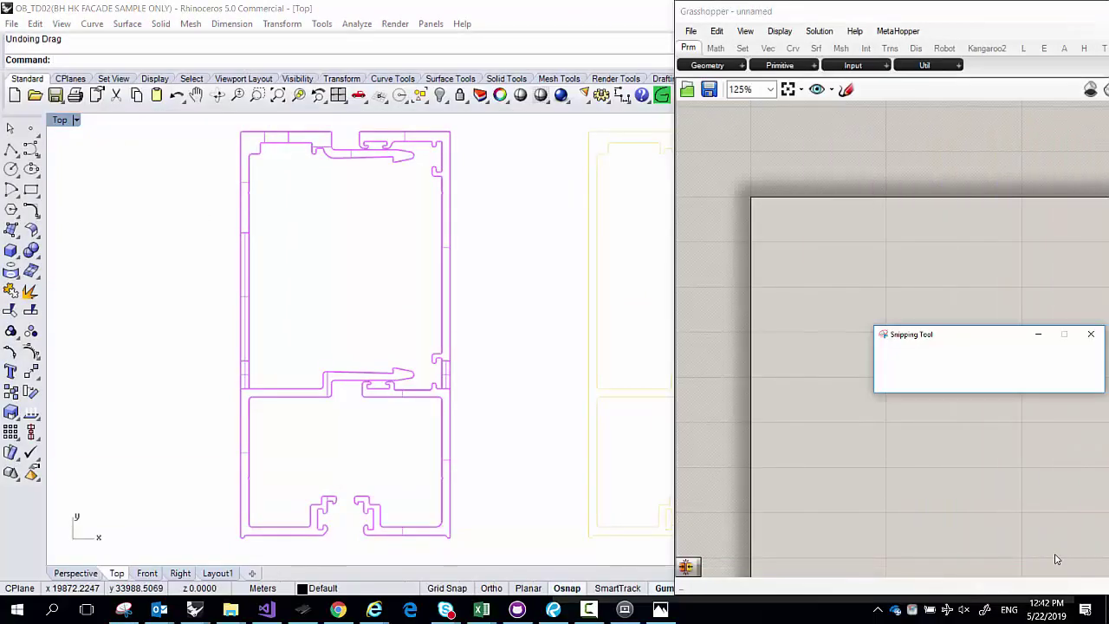
double_click(496, 17)
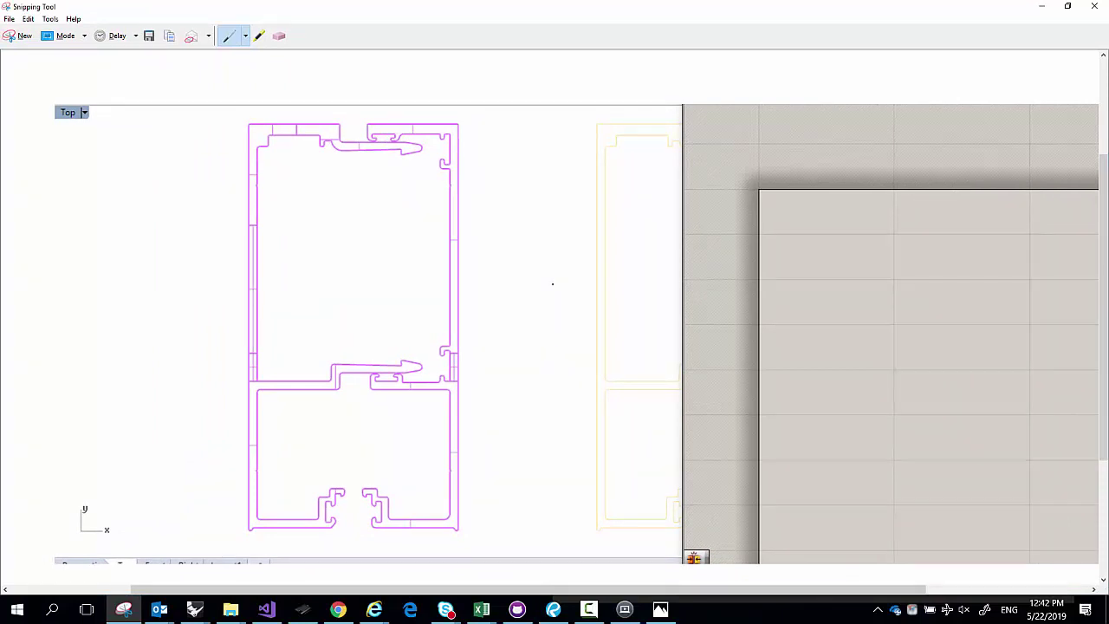
left_click(1040, 6)
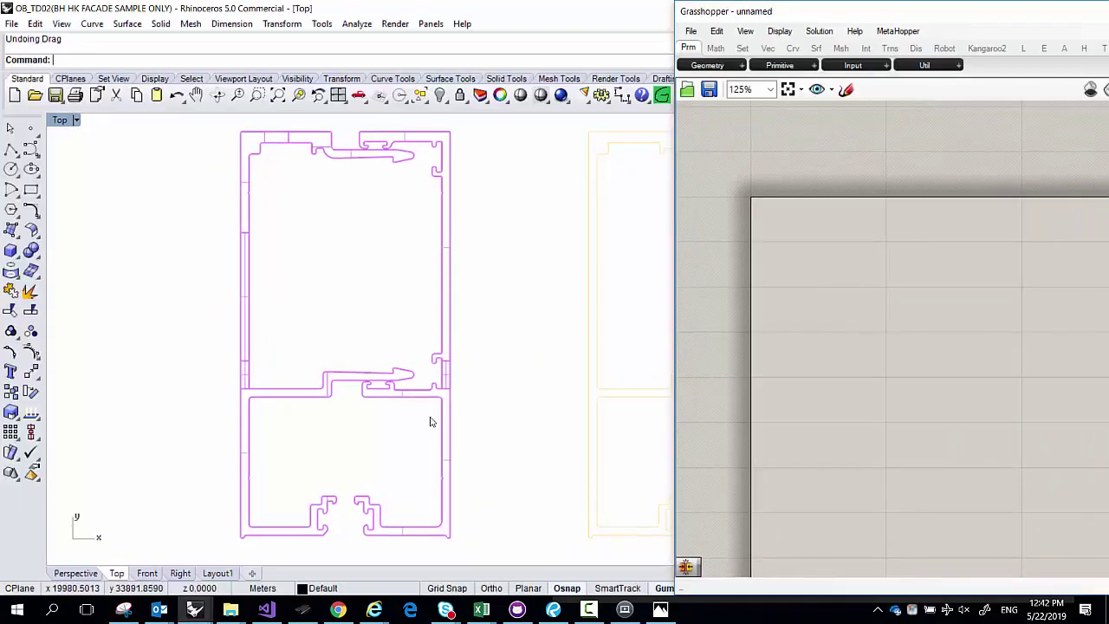
Reframe the Top view to show both profiles and take a new snip of them with the Grasshopper canvas
right_click_drag(342, 322, 195, 339)
scroll(161, 404, "down", 4)
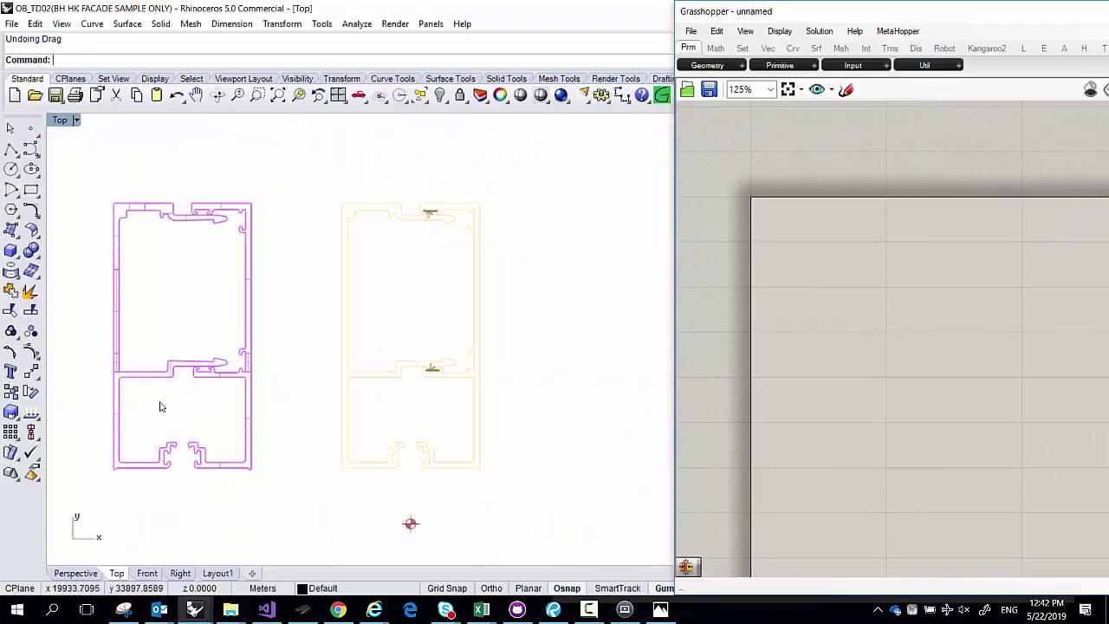
left_click(123, 610)
left_click(7, 35)
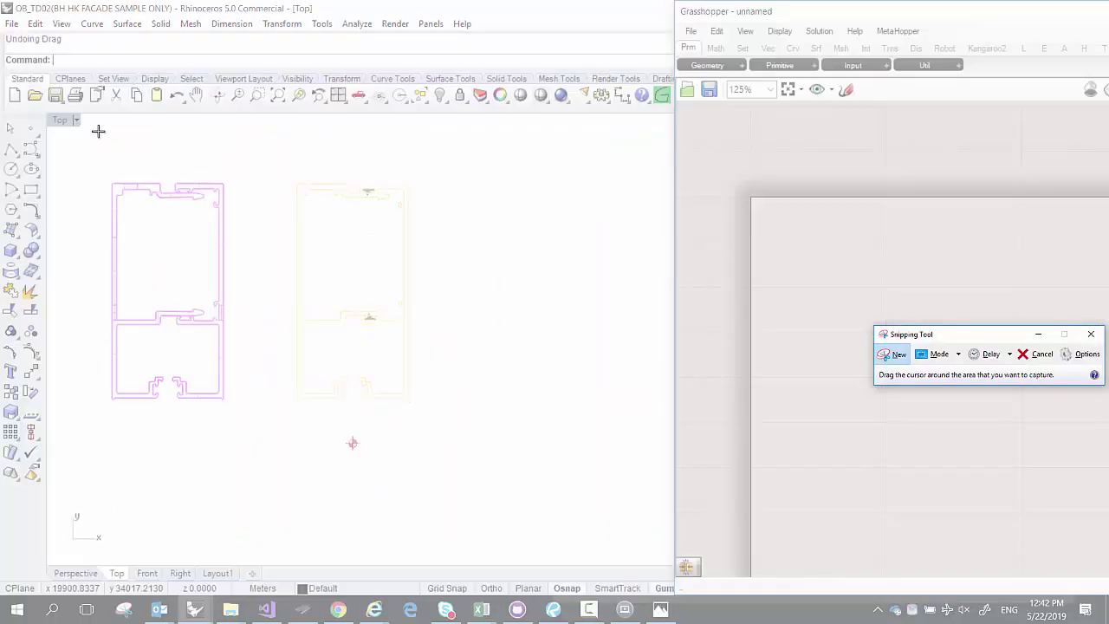
left_click_drag(89, 132, 1084, 549)
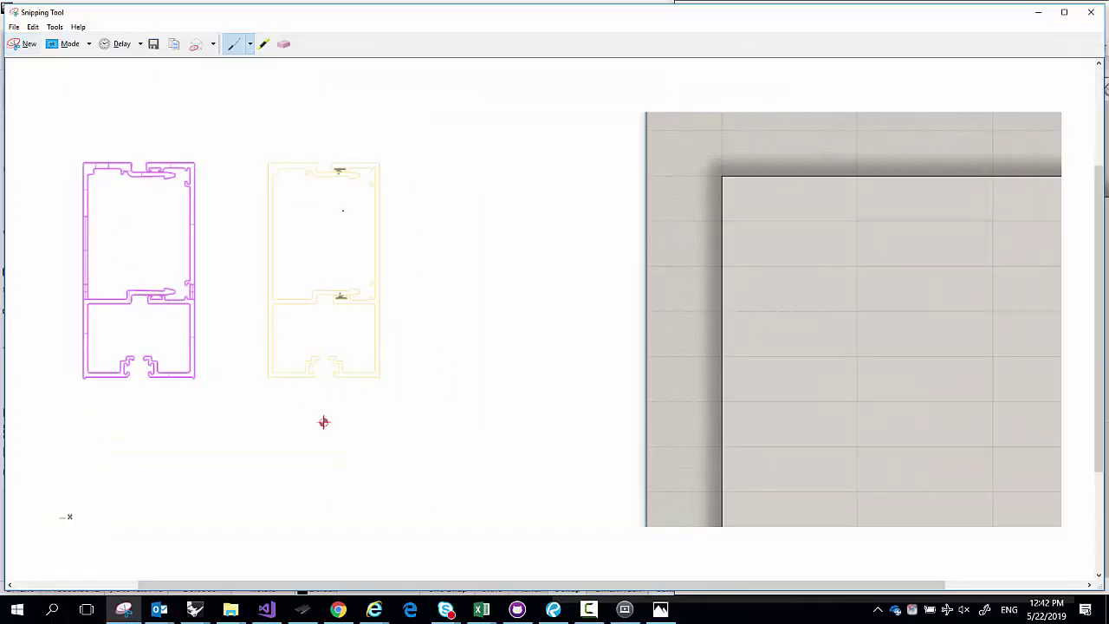
left_click_drag(310, 321, 359, 323)
left_click(283, 43)
left_click(355, 322)
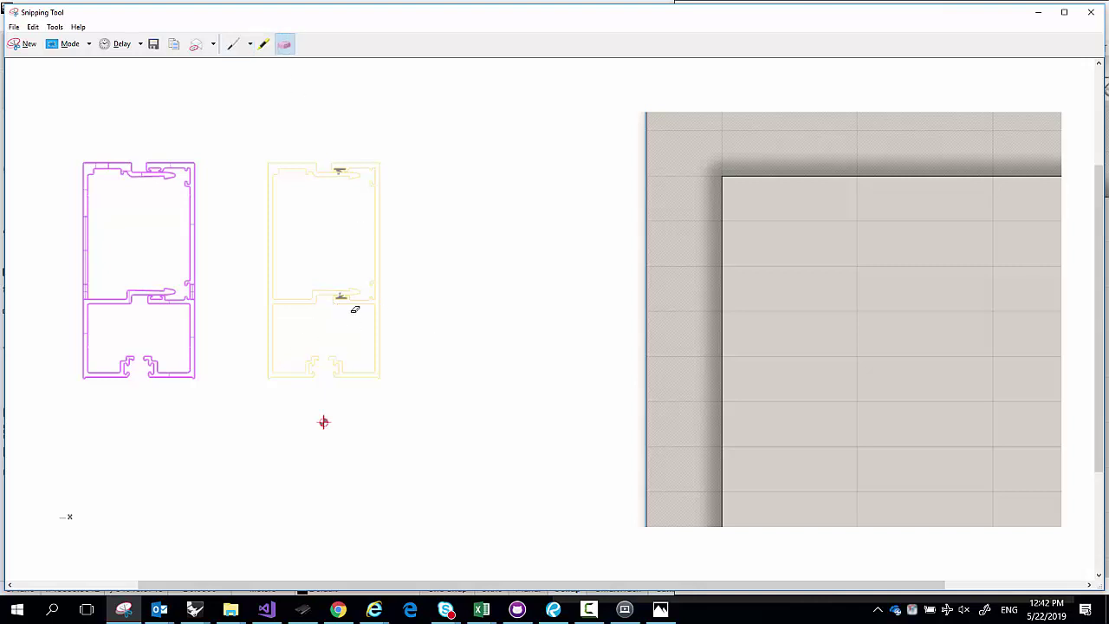
Handwrite an underlined "I" heading above the magenta profile with the pen and draw a vertical divider beside that column
left_click(234, 43)
left_click_drag(130, 89, 129, 117)
left_click_drag(114, 91, 135, 89)
left_click_drag(111, 126, 140, 116)
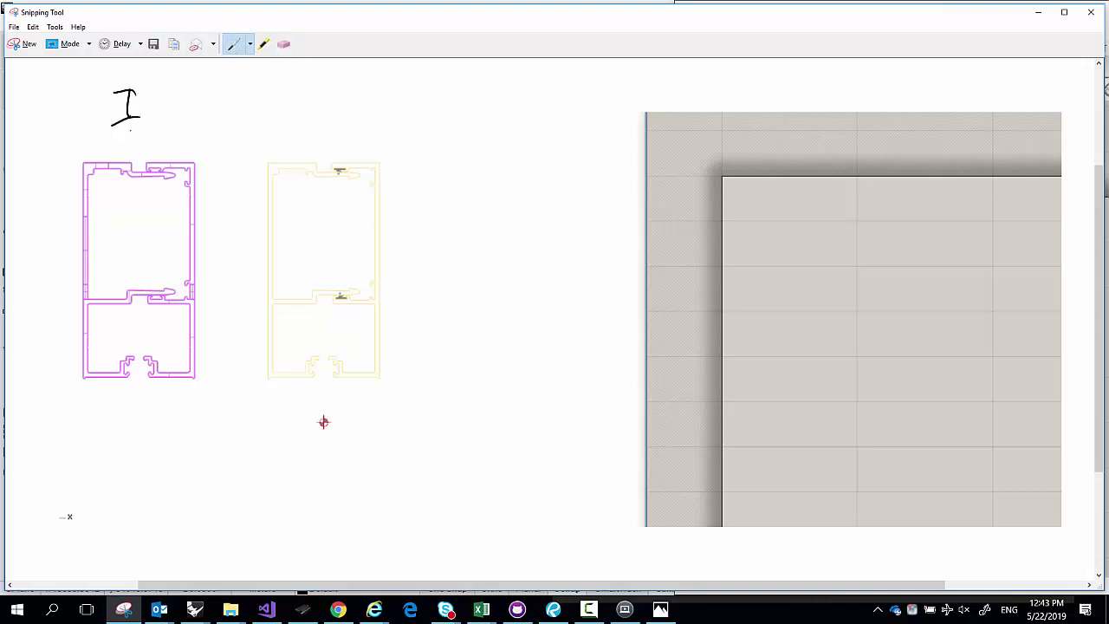
left_click_drag(76, 135, 192, 123)
mouse_move(201, 76)
left_mouse_down()
mouse_move(219, 410)
mouse_move(208, 565)
left_mouse_up()
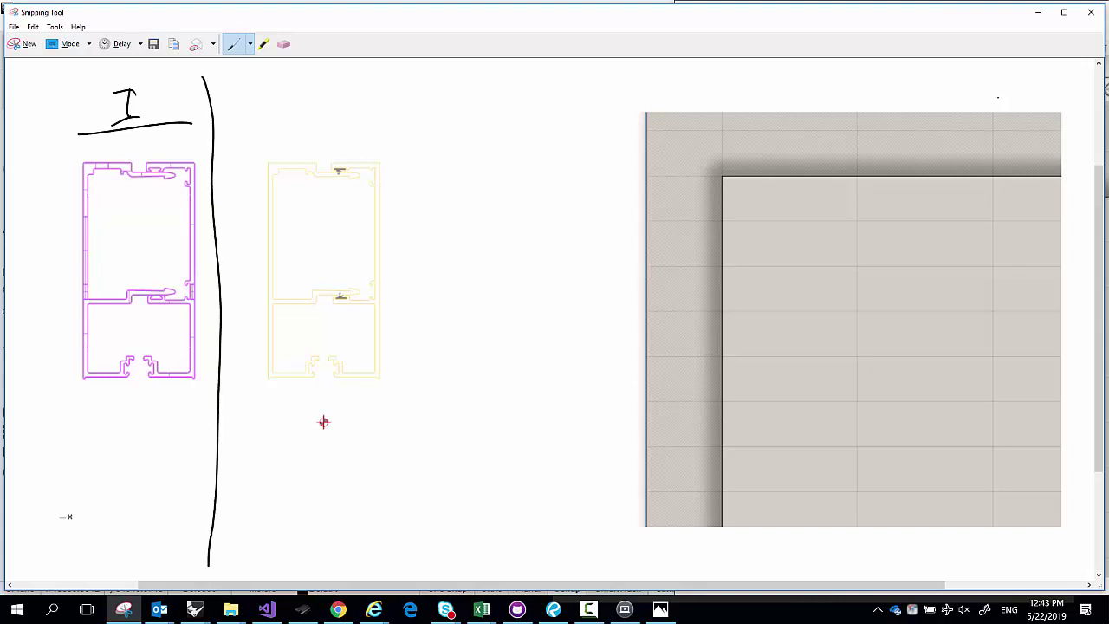
Handwrite an underlined "O" heading over the Grasshopper canvas side of the snip and draw a vertical divider beside it
left_click_drag(993, 83, 996, 90)
left_click_drag(946, 120, 1006, 116)
mouse_move(903, 62)
left_mouse_down()
mouse_move(908, 129)
mouse_move(861, 579)
left_mouse_up()
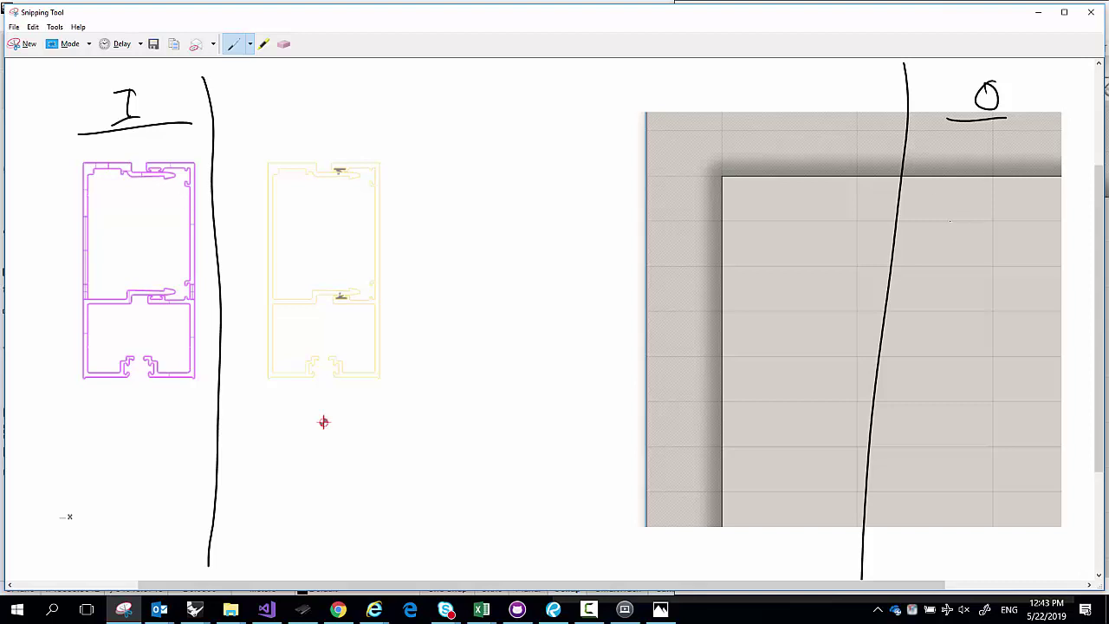
Write "Ix" and "Iy" beneath the O heading with a line under them
left_click_drag(944, 219, 1041, 227)
mouse_move(982, 154)
left_mouse_down()
mouse_move(981, 172)
mouse_move(990, 153)
left_mouse_up()
left_click_drag(976, 172, 1009, 175)
left_click_drag(1009, 163, 986, 200)
left_click_drag(976, 186, 993, 203)
left_click_drag(998, 195, 1005, 205)
left_click_drag(1012, 195, 999, 211)
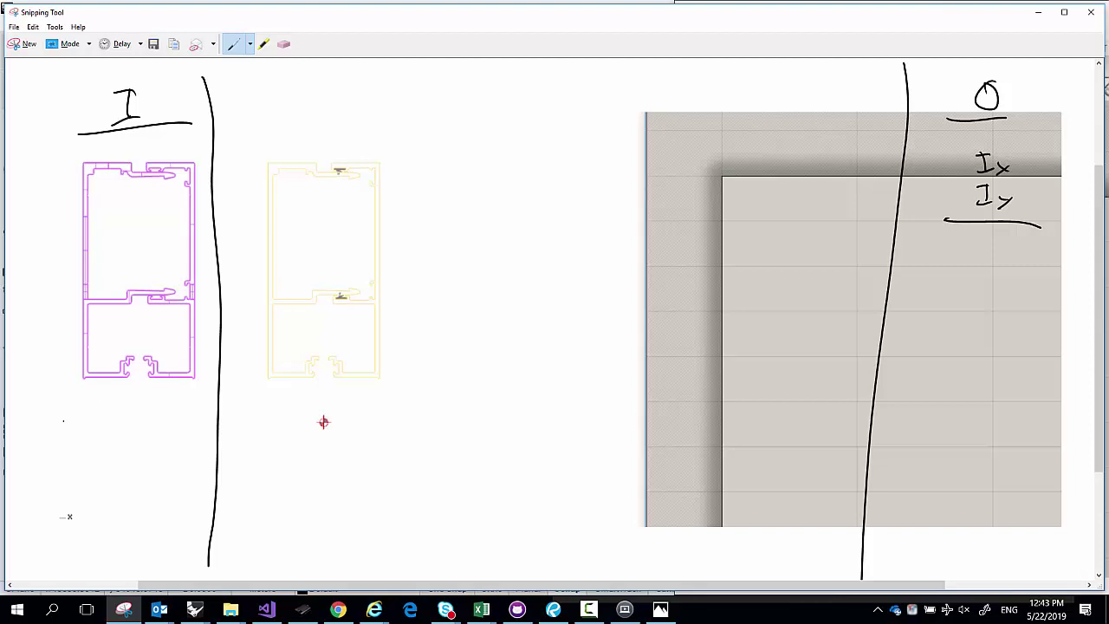
Draw a horizontal divider labelled "V1" below the profiles and add small marks beside the I and O headings
mouse_move(48, 404)
left_mouse_down()
mouse_move(848, 392)
mouse_move(1086, 409)
left_mouse_up()
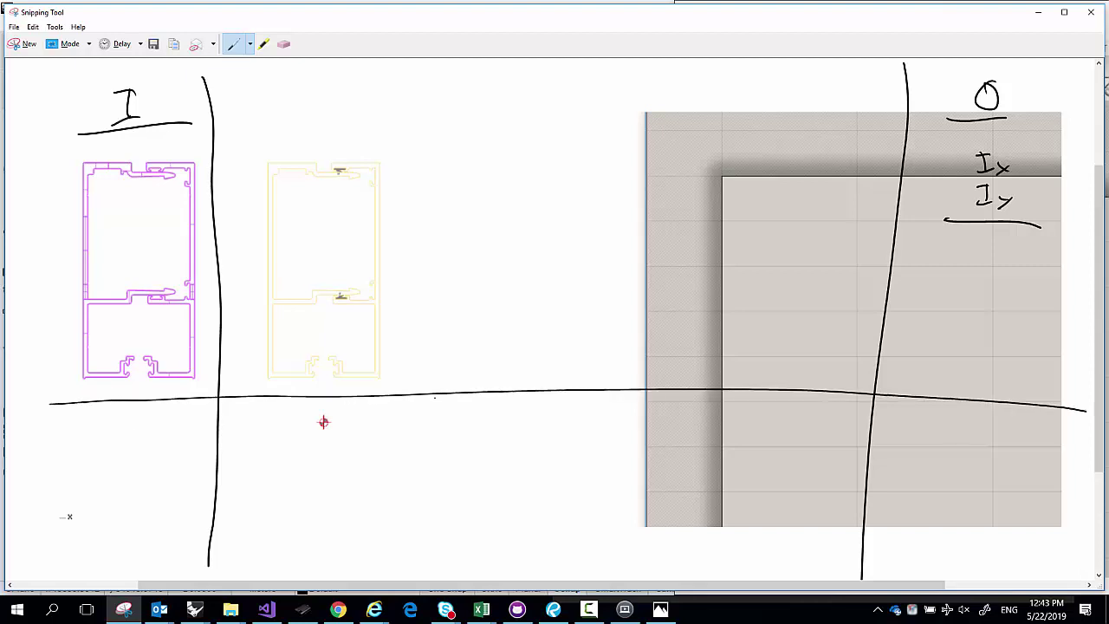
mouse_move(33, 374)
left_mouse_down()
mouse_move(41, 395)
mouse_move(49, 370)
left_mouse_up()
left_click_drag(61, 366, 61, 397)
left_click_drag(75, 93, 85, 72)
mouse_move(925, 71)
left_mouse_down()
mouse_move(935, 73)
mouse_move(929, 82)
left_mouse_up()
Add a circled 1 with a blank line in the middle column and box the Ix and Iy outputs
mouse_move(389, 97)
left_mouse_down()
mouse_move(393, 118)
mouse_move(384, 89)
left_mouse_up()
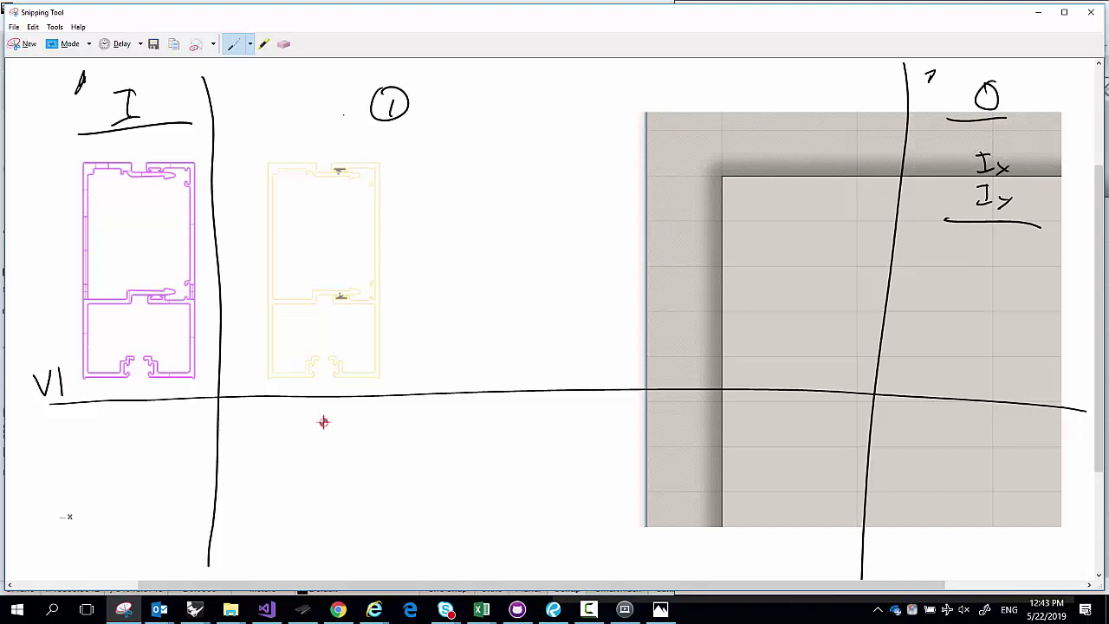
left_click_drag(416, 115, 700, 117)
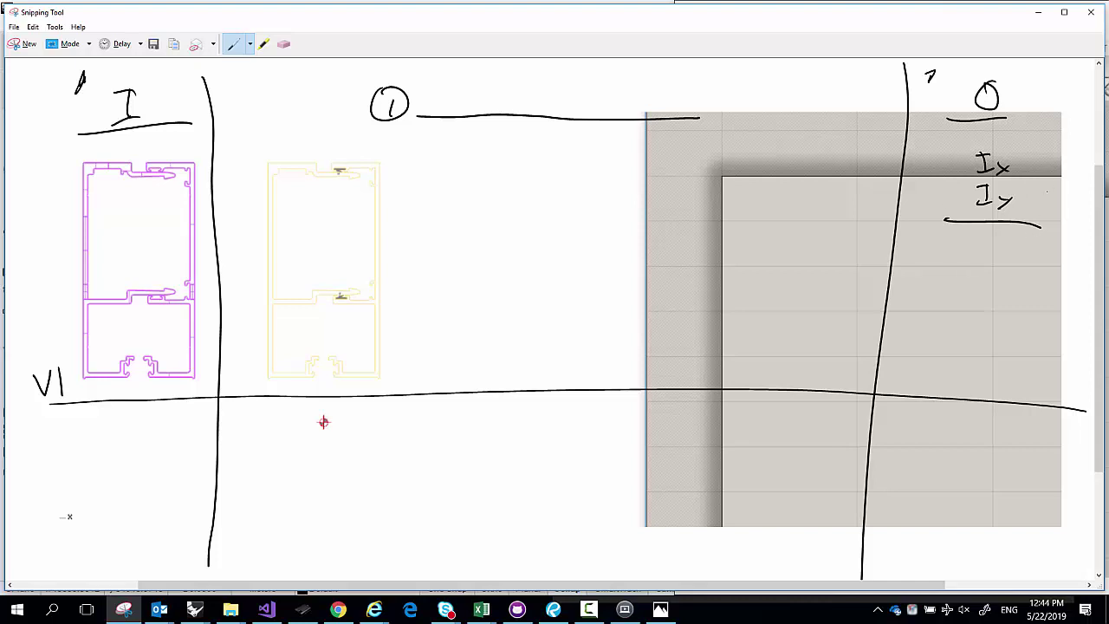
mouse_move(1041, 226)
left_mouse_down()
mouse_move(1047, 188)
mouse_move(1029, 140)
mouse_move(948, 173)
mouse_move(944, 220)
left_mouse_up()
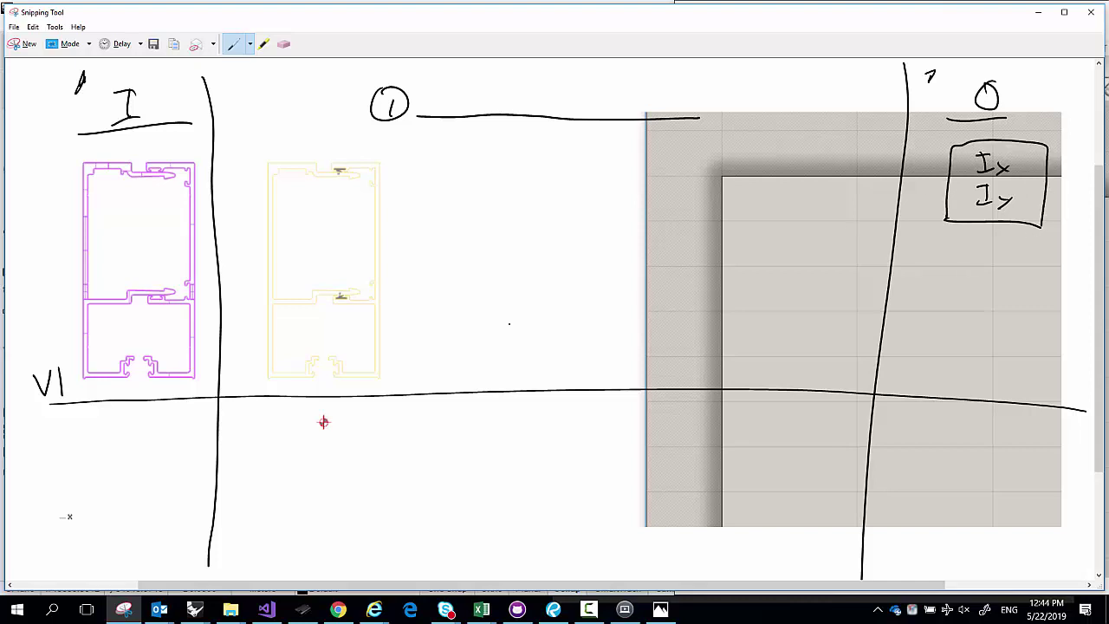
Complete the middle column's list with circled 2, 3 and N, each with a blank line, and dots between 3 and N
left_click_drag(404, 364, 407, 330)
left_click_drag(435, 371, 723, 355)
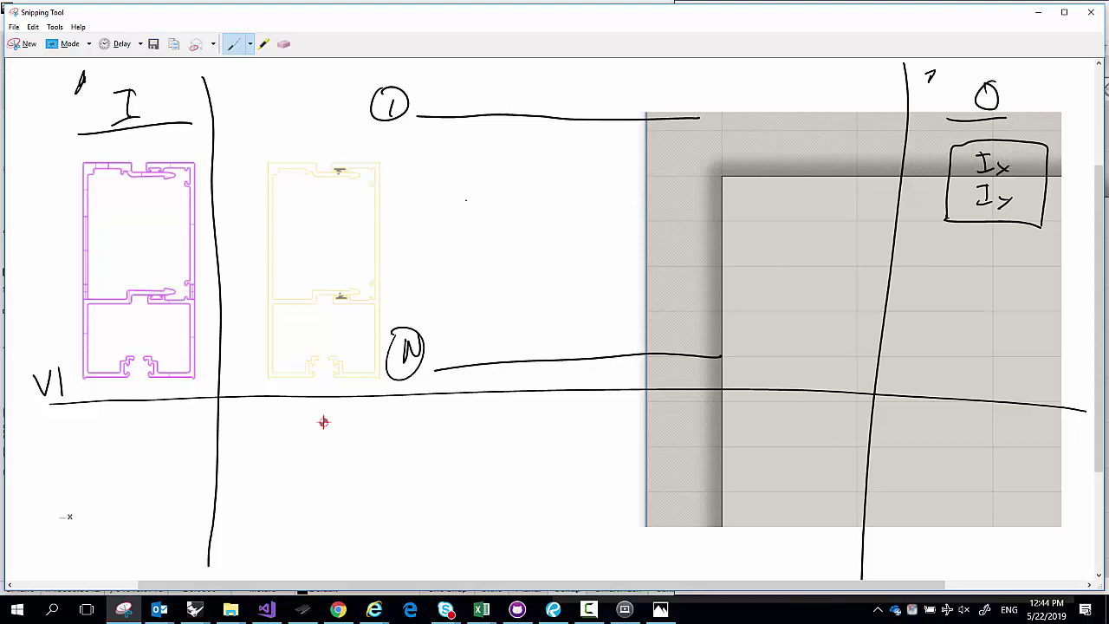
mouse_move(388, 158)
left_mouse_down()
mouse_move(407, 183)
mouse_move(416, 161)
mouse_move(709, 181)
left_mouse_up()
mouse_move(396, 218)
left_mouse_down()
mouse_move(409, 225)
mouse_move(392, 253)
left_mouse_up()
mouse_move(381, 210)
left_mouse_down()
mouse_move(364, 251)
mouse_move(419, 219)
mouse_move(567, 245)
mouse_move(719, 234)
left_mouse_up()
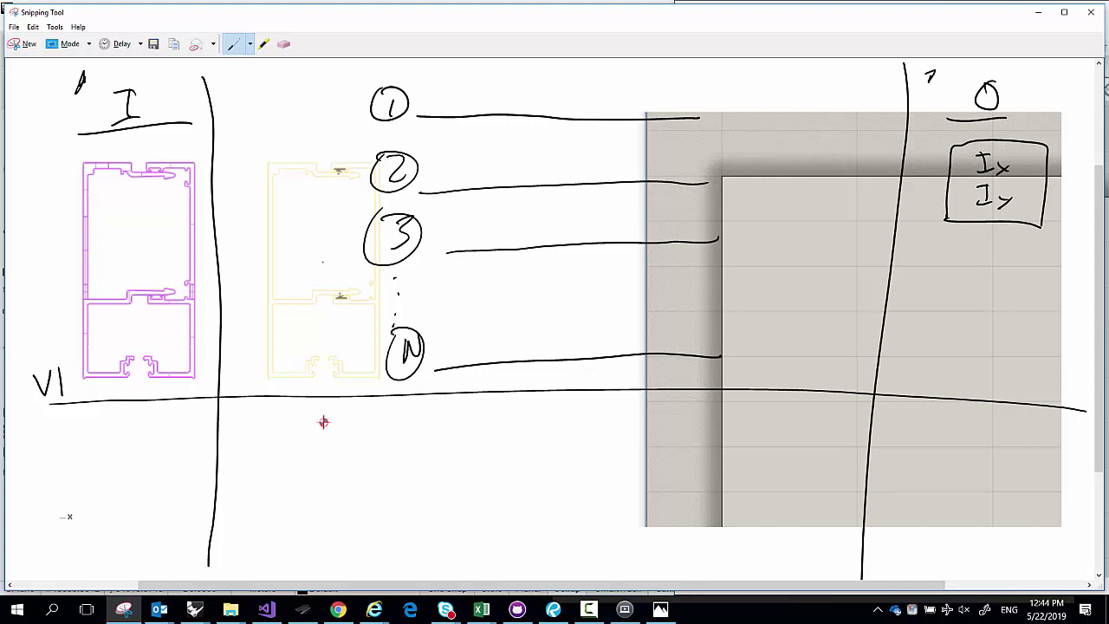
Mark a circled cross at the yellow profile's centroid and write "FIND CENTROID" on the line beside circled 1
mouse_move(323, 253)
left_mouse_down()
mouse_move(335, 274)
mouse_move(323, 252)
mouse_move(327, 288)
mouse_move(318, 267)
mouse_move(347, 269)
left_mouse_up()
mouse_move(455, 105)
left_mouse_down()
mouse_move(467, 75)
mouse_move(468, 94)
left_mouse_up()
mouse_move(478, 86)
left_mouse_down()
mouse_move(477, 99)
mouse_move(482, 85)
left_mouse_up()
left_click_drag(473, 100, 485, 97)
mouse_move(490, 97)
left_mouse_down()
mouse_move(504, 83)
mouse_move(510, 96)
left_mouse_up()
left_click_drag(507, 84, 518, 96)
left_click_drag(540, 88, 545, 101)
mouse_move(546, 87)
left_mouse_down()
mouse_move(556, 99)
mouse_move(586, 85)
left_mouse_up()
left_click_drag(579, 86, 578, 100)
mouse_move(589, 85)
left_mouse_down()
mouse_move(593, 97)
mouse_move(610, 86)
left_mouse_up()
left_click_drag(618, 84, 628, 99)
left_click_drag(641, 81, 650, 97)
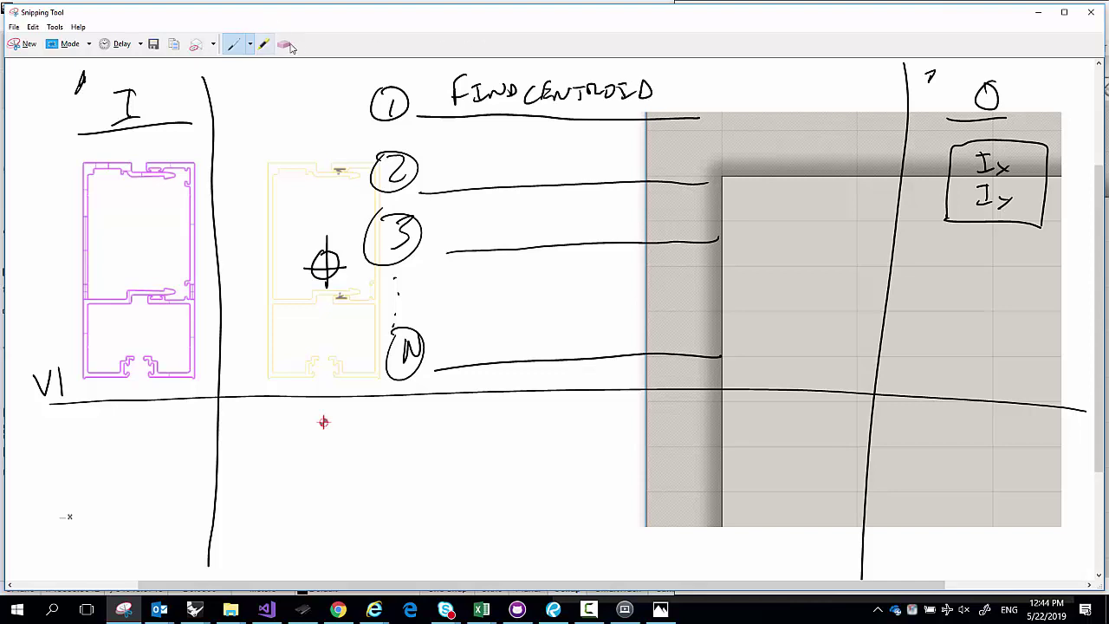
Draw a blue arrow from the end of the circled N line to the Ix and Iy output box
left_click(249, 43)
left_click(208, 76)
mouse_move(724, 335)
left_mouse_down()
mouse_move(935, 204)
mouse_move(921, 223)
left_mouse_up()
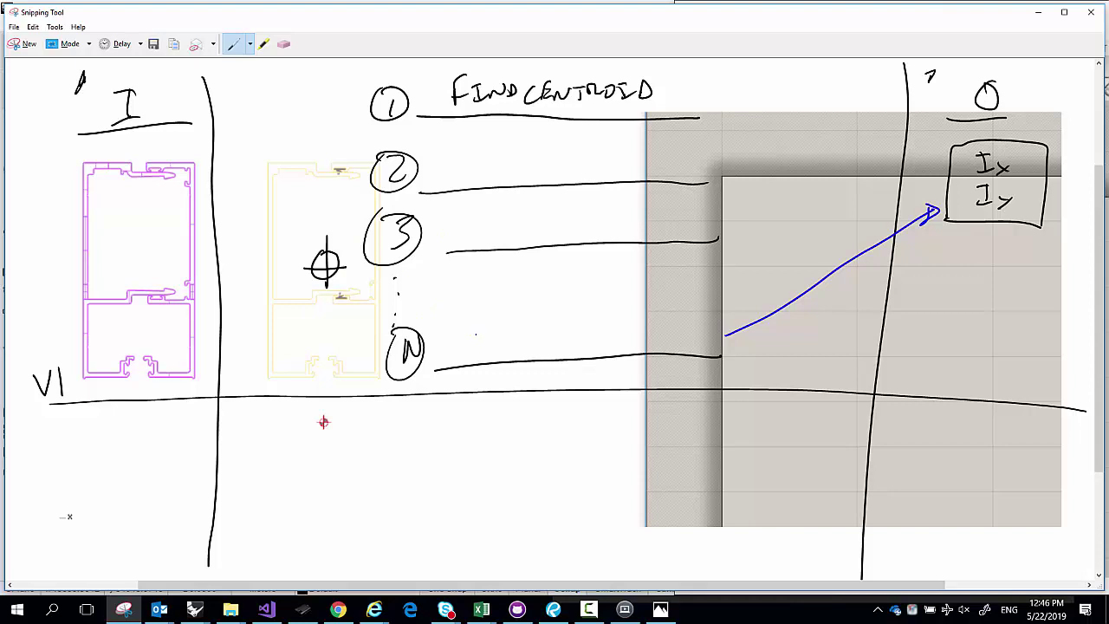
Write "AutoCAD - massprop" in blue on the circled N line, followed by an integral sign from 0 to N
mouse_move(471, 355)
left_mouse_down()
mouse_move(478, 327)
mouse_move(498, 342)
mouse_move(535, 329)
mouse_move(544, 345)
mouse_move(549, 321)
left_mouse_up()
mouse_move(560, 329)
left_mouse_down()
mouse_move(647, 341)
mouse_move(656, 329)
mouse_move(669, 343)
mouse_move(672, 325)
left_mouse_up()
left_click_drag(672, 325, 677, 335)
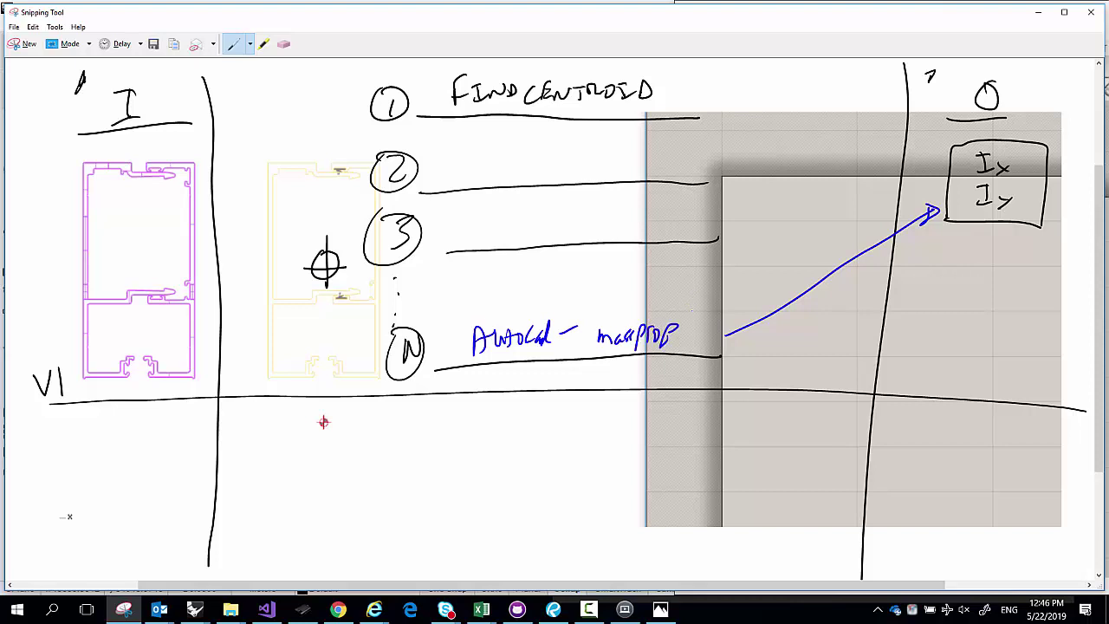
mouse_move(712, 297)
left_mouse_down()
mouse_move(689, 344)
mouse_move(698, 339)
left_mouse_up()
left_click_drag(708, 298, 722, 283)
left_click(250, 43)
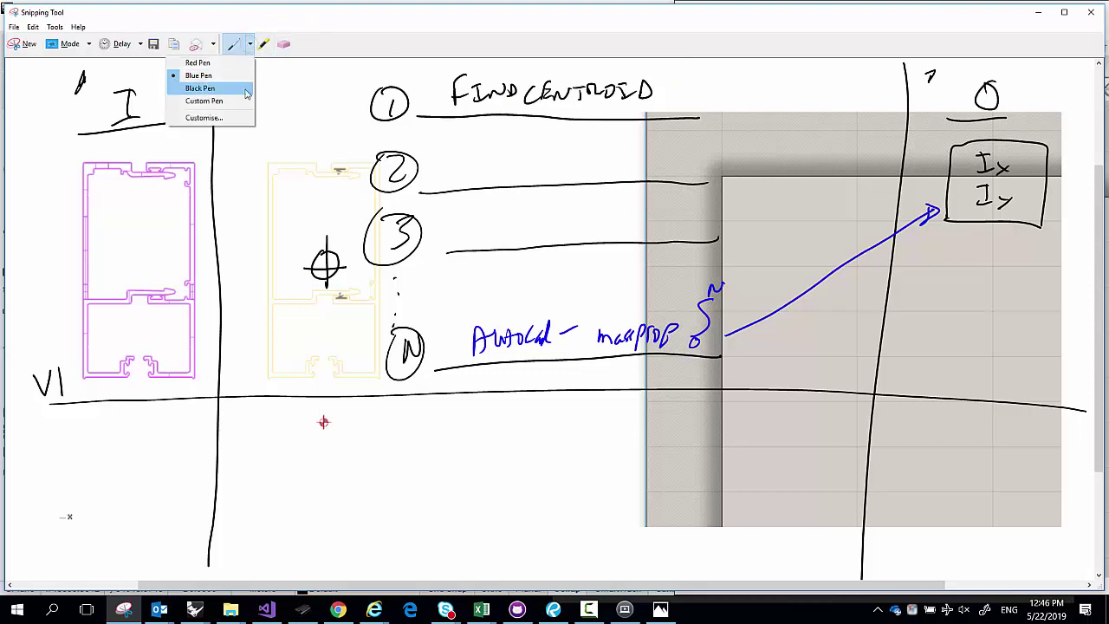
left_click(223, 88)
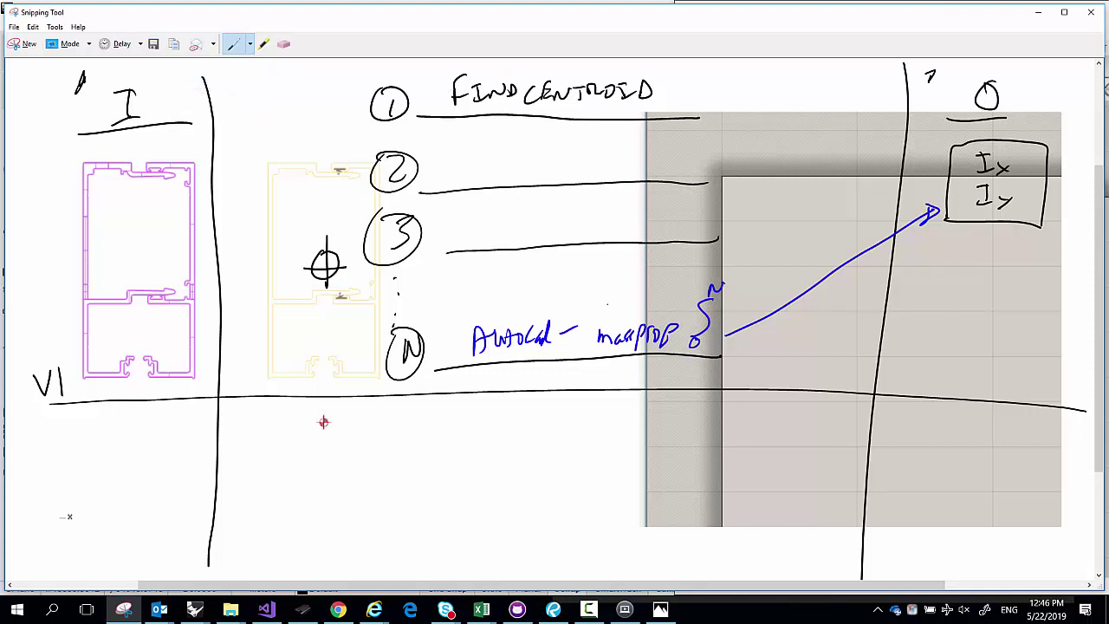
left_click(250, 44)
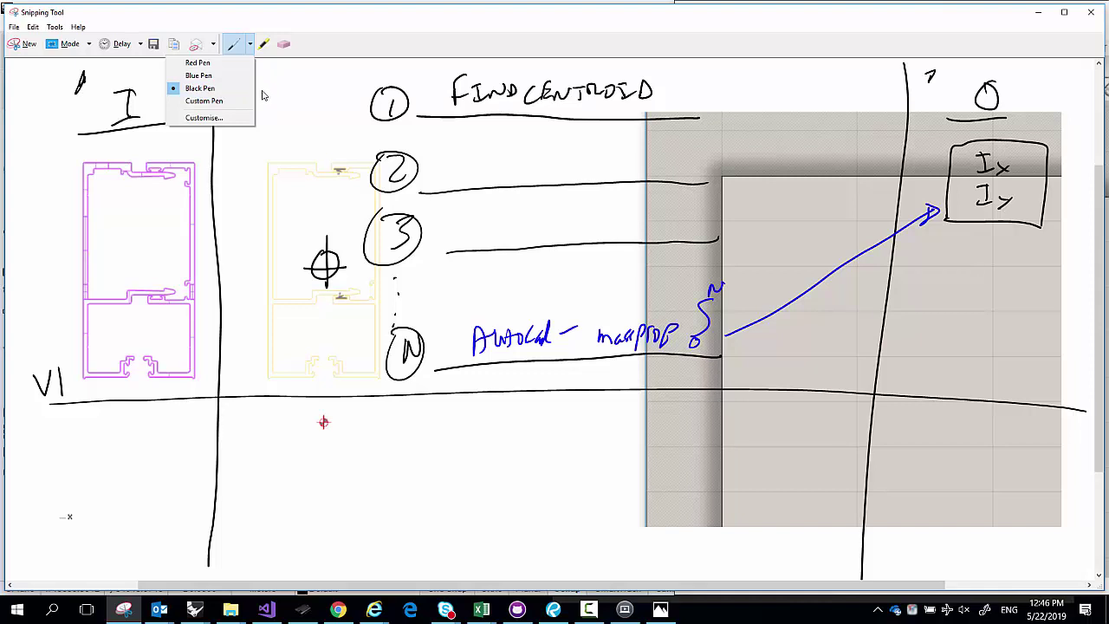
left_click(206, 78)
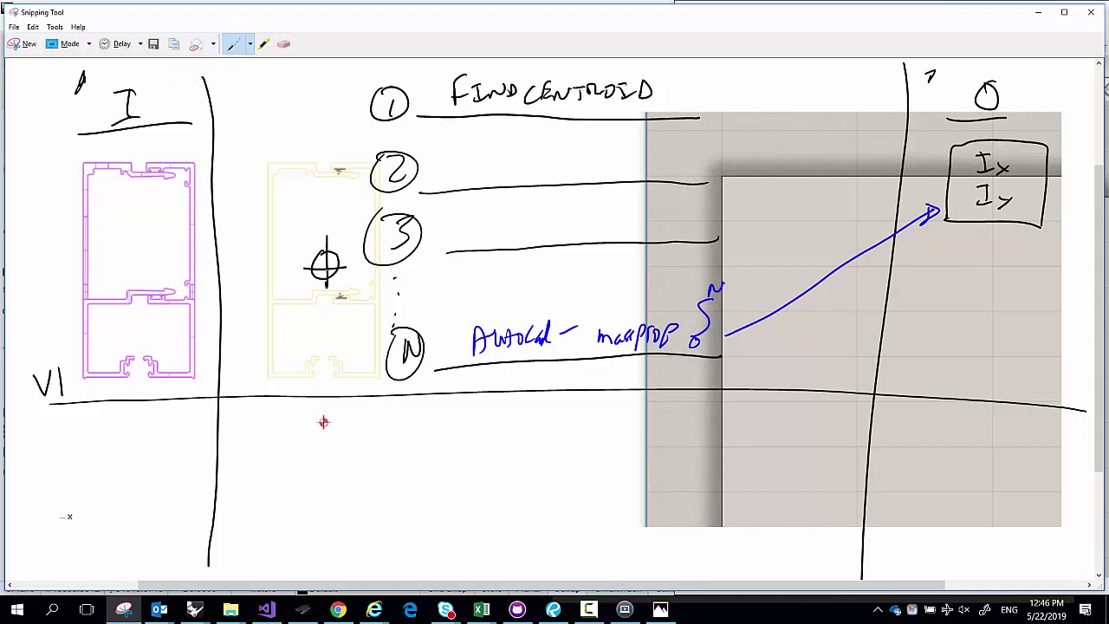
Draw blue vertical and horizontal axis arrows from the centroid, labelled Iy and Ix respectively
mouse_move(327, 274)
left_mouse_down()
mouse_move(317, 203)
mouse_move(334, 205)
left_mouse_up()
mouse_move(326, 269)
left_mouse_down()
mouse_move(416, 267)
mouse_move(409, 275)
mouse_move(427, 279)
mouse_move(432, 265)
left_mouse_up()
left_click_drag(422, 282, 443, 279)
left_click_drag(450, 271, 442, 283)
left_click_drag(292, 182, 293, 197)
left_click_drag(287, 184, 298, 181)
left_click_drag(290, 201, 306, 209)
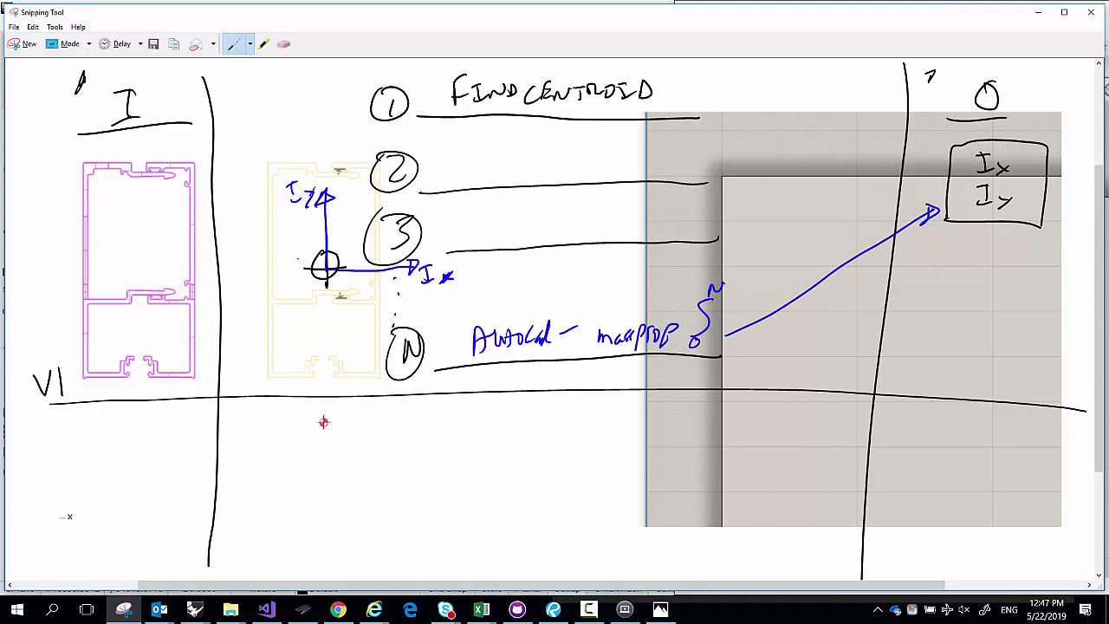
Erase the Iy and Ix labels beside the two axis arrows
left_click(283, 43)
mouse_move(293, 184)
left_mouse_down()
mouse_move(303, 201)
mouse_move(308, 187)
left_mouse_up()
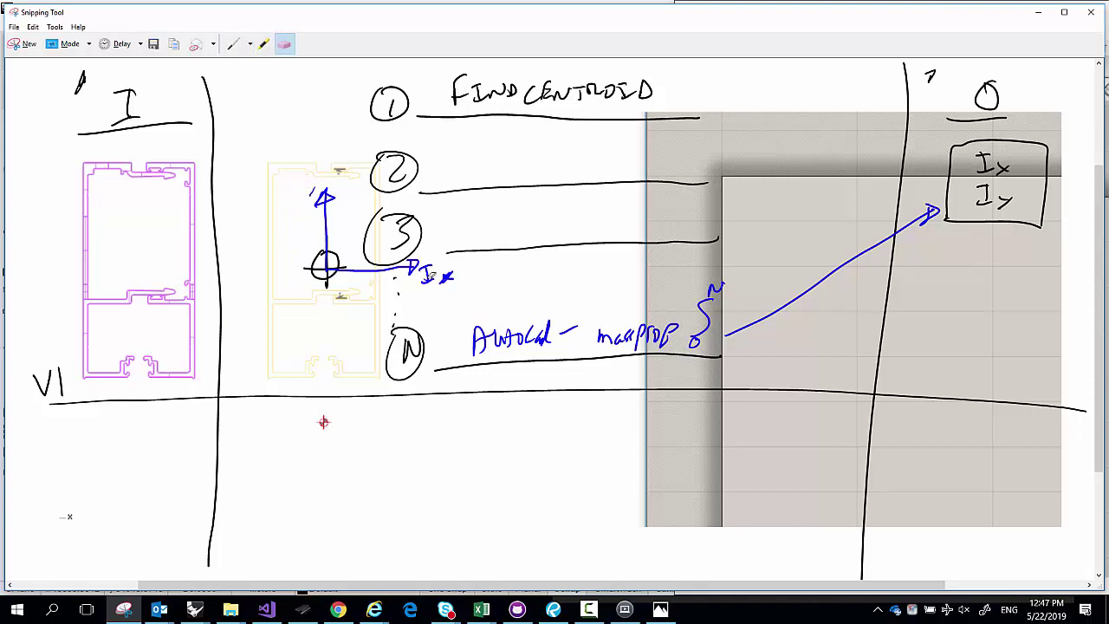
left_click_drag(430, 276, 454, 275)
Sketch a blue tilted rectangle around the centroid with a dashed diagonal and its own rotated axes
left_click(232, 45)
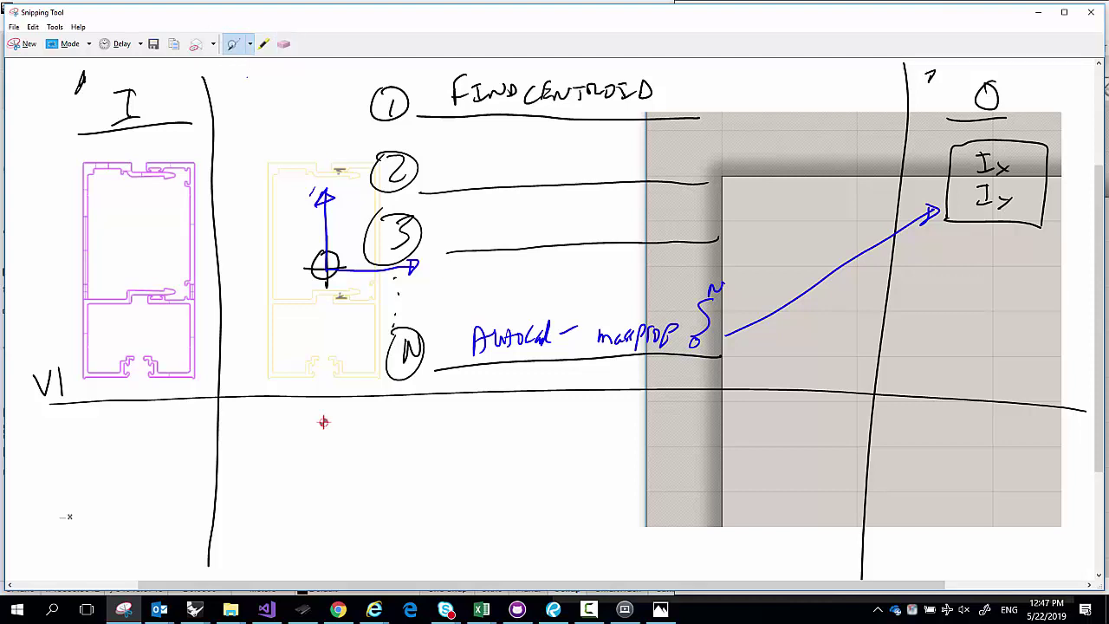
mouse_move(235, 171)
left_mouse_down()
mouse_move(271, 249)
mouse_move(299, 365)
mouse_move(417, 329)
mouse_move(332, 151)
mouse_move(246, 186)
left_mouse_up()
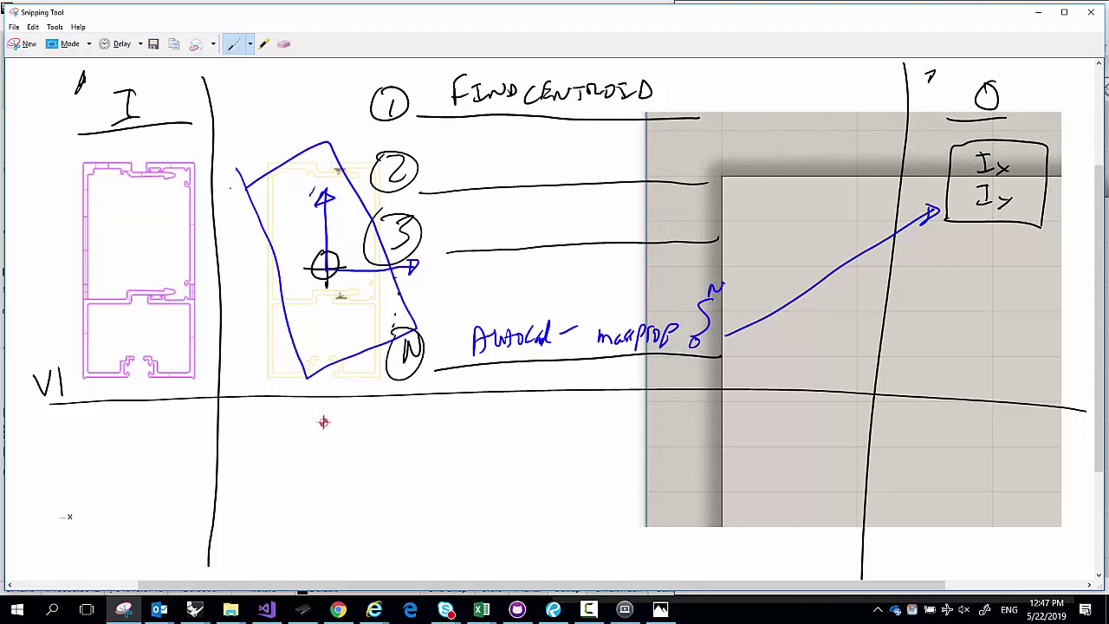
left_click_drag(262, 193, 414, 337)
left_click_drag(254, 303, 389, 230)
left_click_drag(327, 271, 266, 147)
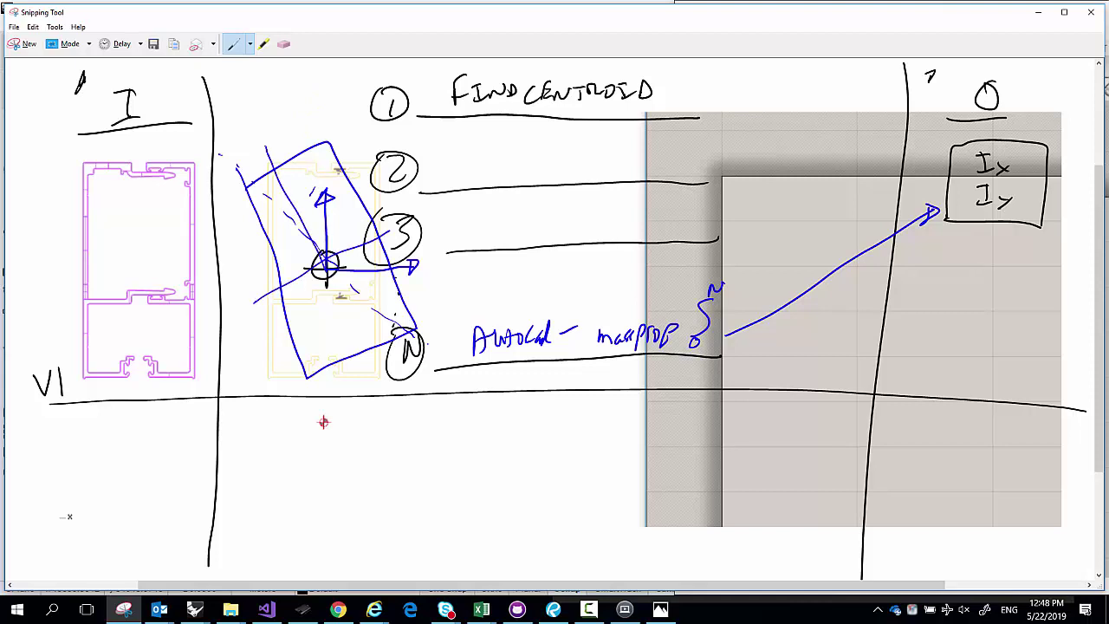
Mark the angles between the upright and rotated axes with arcs and label each one θ
mouse_move(298, 214)
left_mouse_down()
mouse_move(323, 205)
mouse_move(301, 175)
left_mouse_up()
left_click_drag(300, 185, 318, 184)
mouse_move(346, 247)
left_mouse_down()
mouse_move(356, 266)
mouse_move(367, 265)
left_mouse_up()
left_click_drag(361, 256, 373, 256)
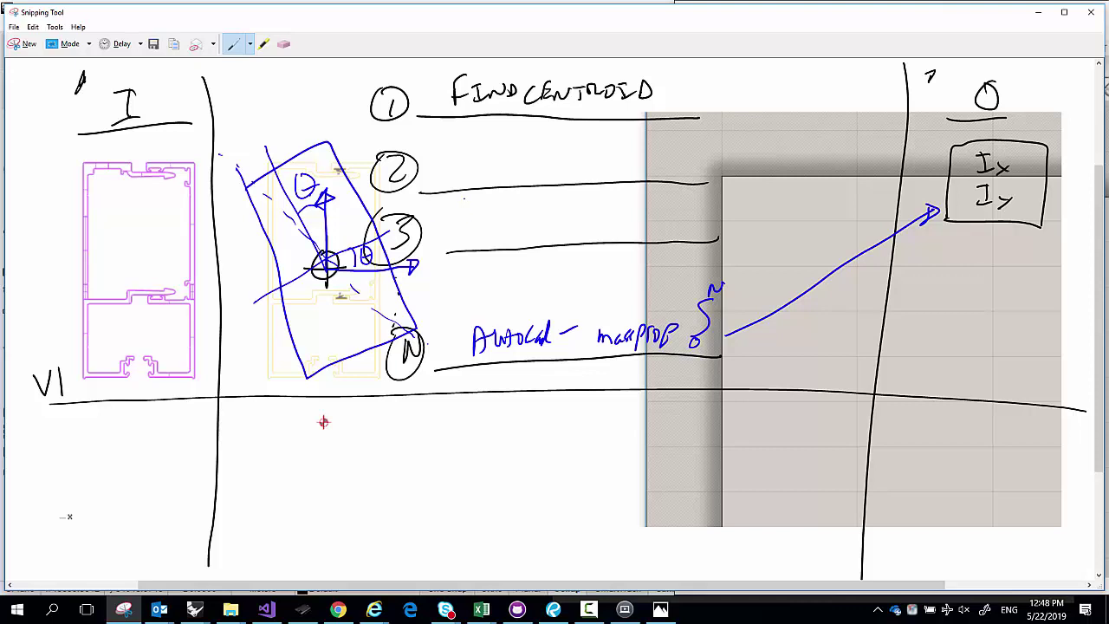
Write "Rotate to GCS" on the line beside circled 2 with the red pen
left_click_drag(459, 171, 459, 190)
left_click(250, 44)
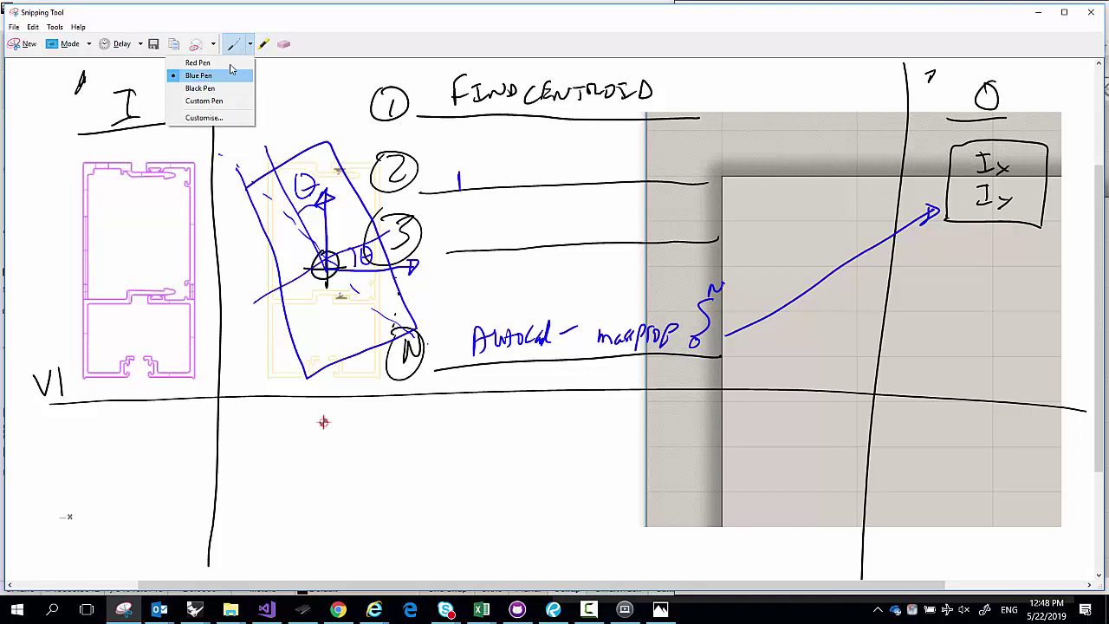
left_click(208, 62)
mouse_move(457, 180)
left_mouse_down()
mouse_move(468, 158)
mouse_move(490, 173)
mouse_move(543, 161)
left_mouse_up()
mouse_move(559, 149)
left_mouse_down()
mouse_move(559, 171)
mouse_move(570, 159)
left_mouse_up()
left_click_drag(570, 161, 637, 173)
left_click_drag(650, 152, 666, 173)
left_click_drag(678, 154, 666, 173)
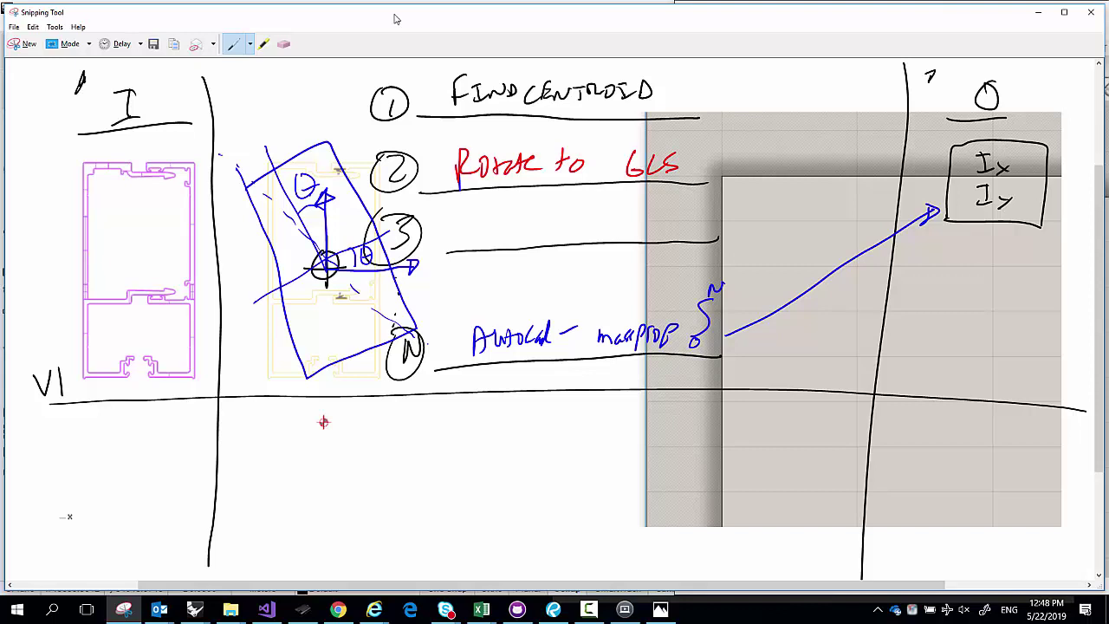
Erase the circled 3 with its blank line and replace the N in the last circle with a red 3
left_click(284, 43)
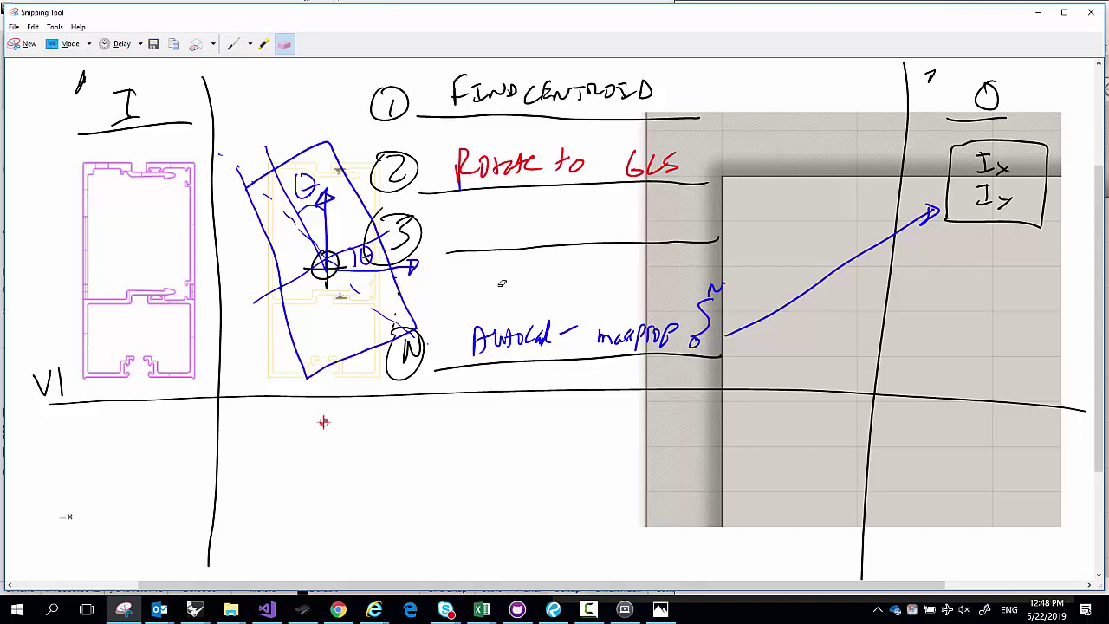
mouse_move(502, 283)
left_mouse_down()
mouse_move(467, 230)
mouse_move(407, 227)
left_mouse_up()
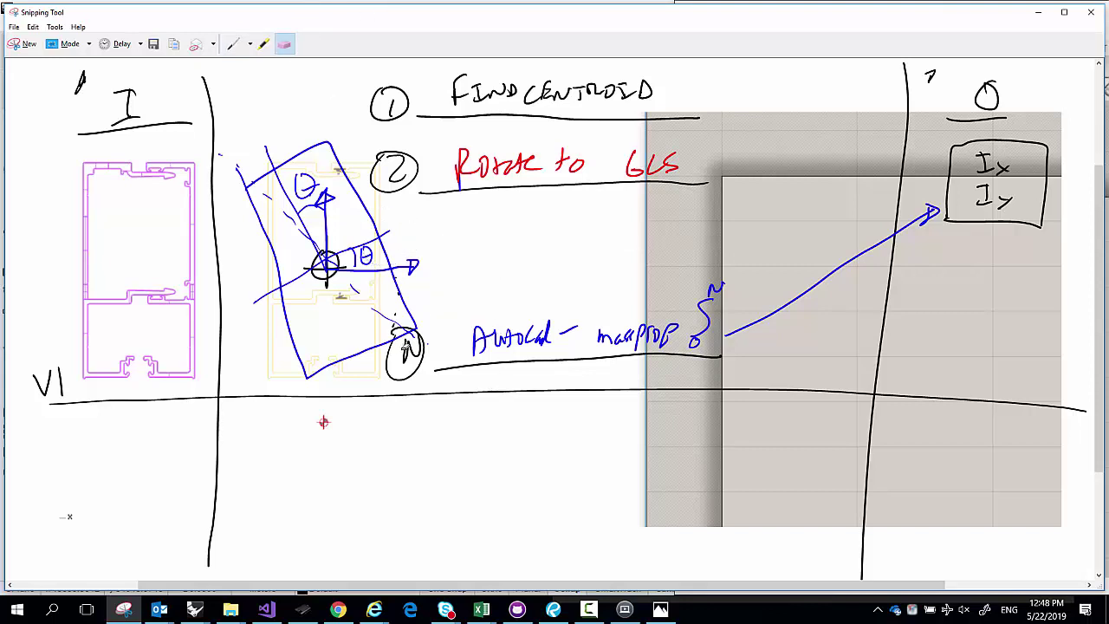
left_click(410, 346)
left_click(232, 43)
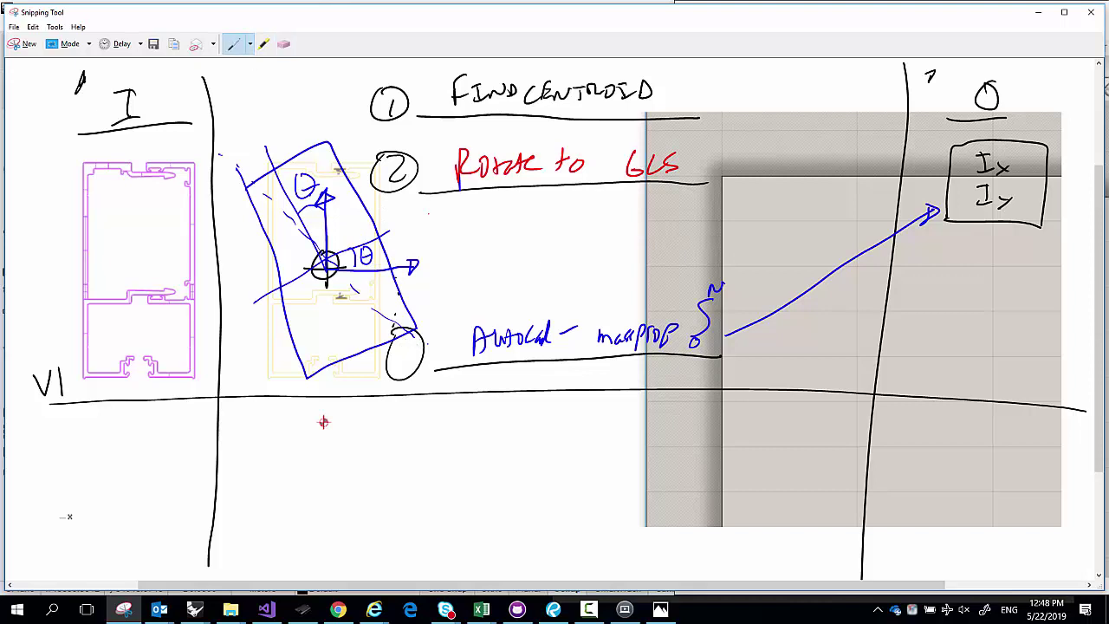
left_click_drag(401, 340, 403, 363)
Save the annotated snip as a JPEG in Pictures named "moment of intertia v1"
scroll(555, 318, "down", 4)
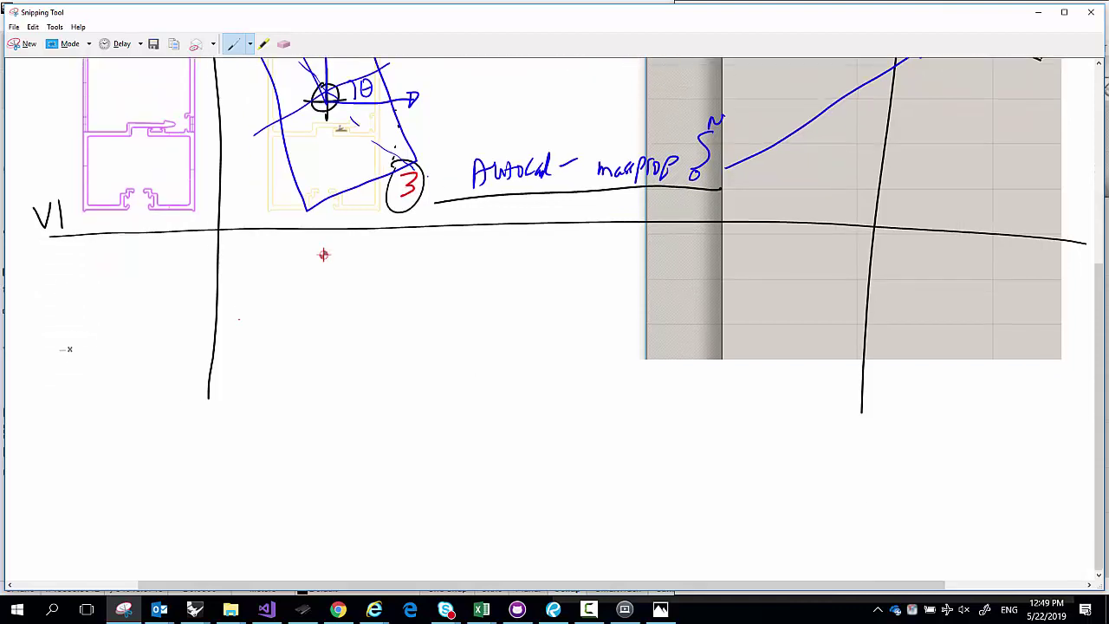
scroll(554, 317, "up", 5)
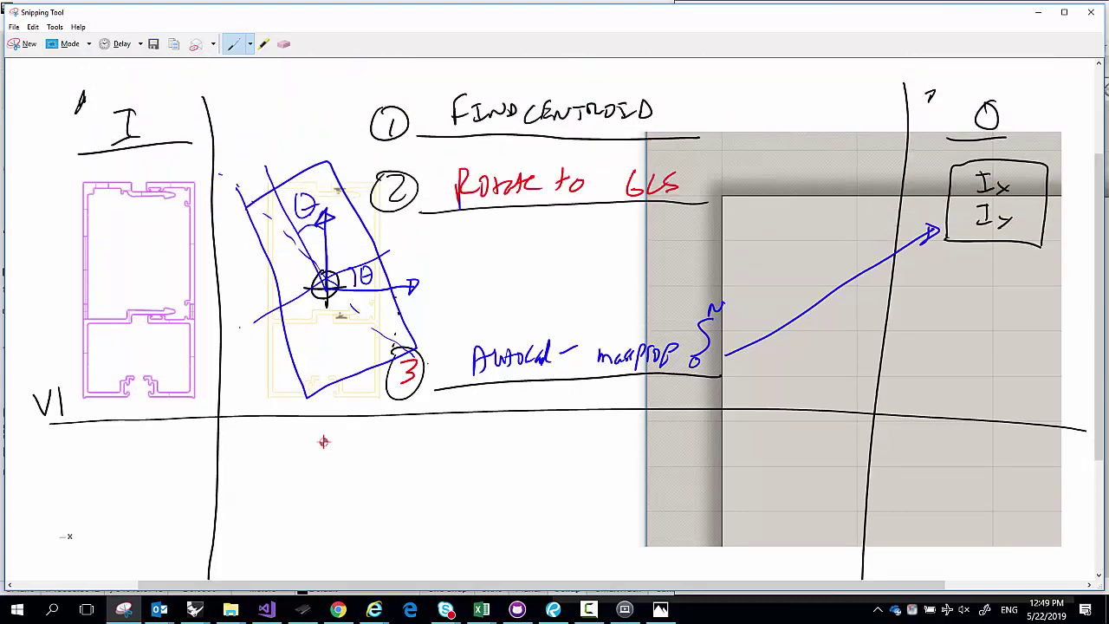
left_click(154, 44)
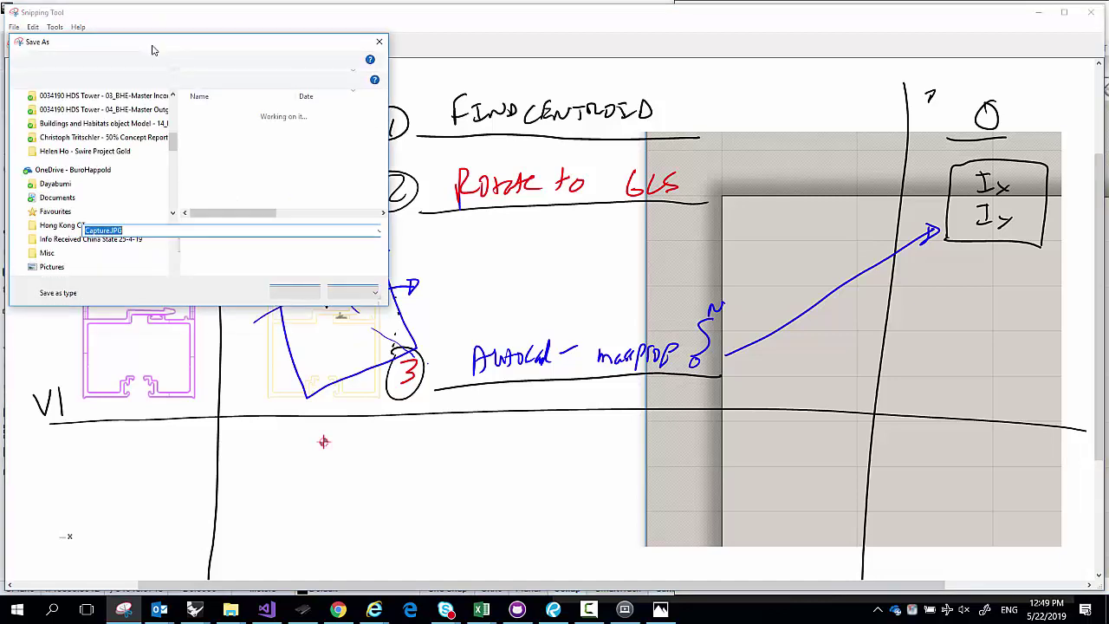
type("v")
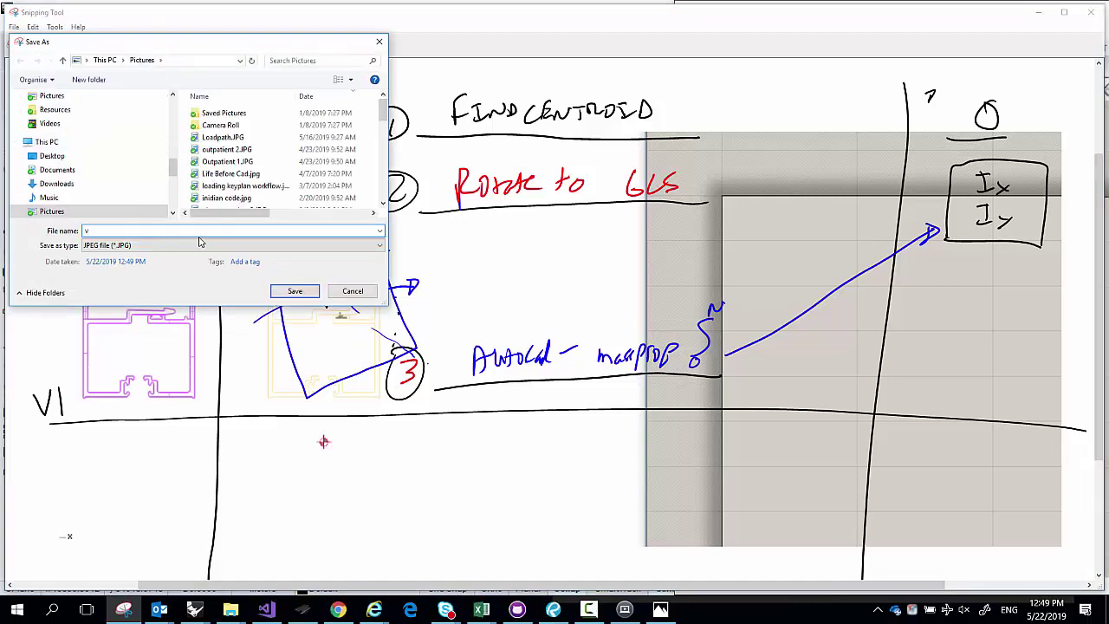
type("moment of intera")
key("BackSpace")
type("tia v1")
key("Return")
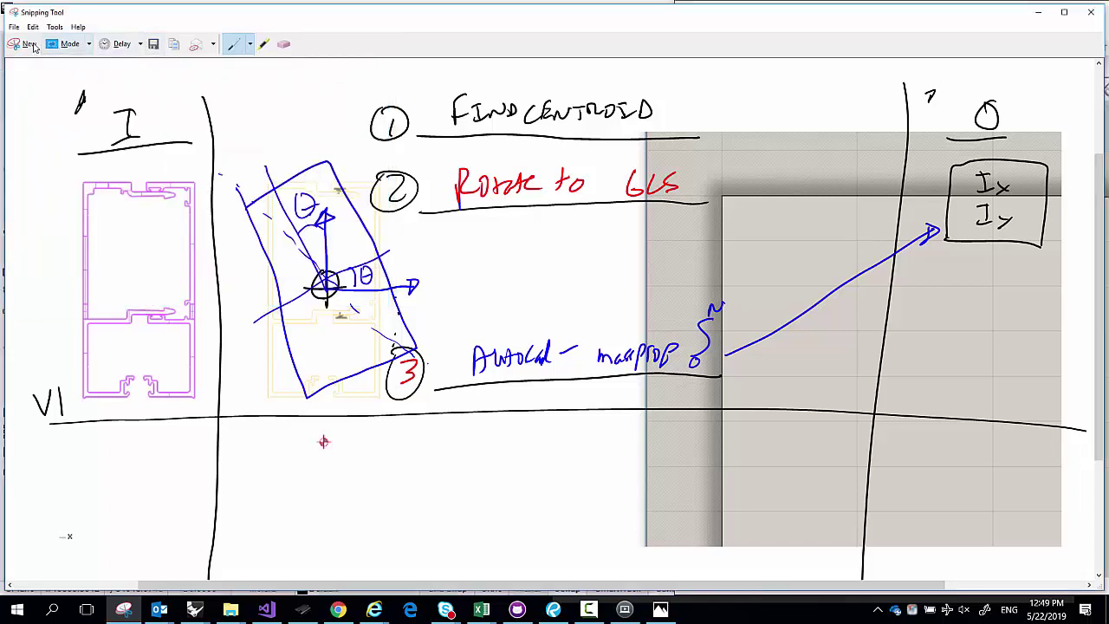
Erase the rotated rectangle sketch with its axes and centroid mark, the circled 3, and the 1 of the V1 label
left_click(284, 44)
mouse_move(324, 195)
left_mouse_down()
mouse_move(295, 242)
mouse_move(407, 285)
mouse_move(348, 271)
mouse_move(308, 229)
mouse_move(308, 210)
mouse_move(388, 300)
mouse_move(348, 303)
mouse_move(351, 329)
mouse_move(414, 361)
mouse_move(371, 291)
left_mouse_up()
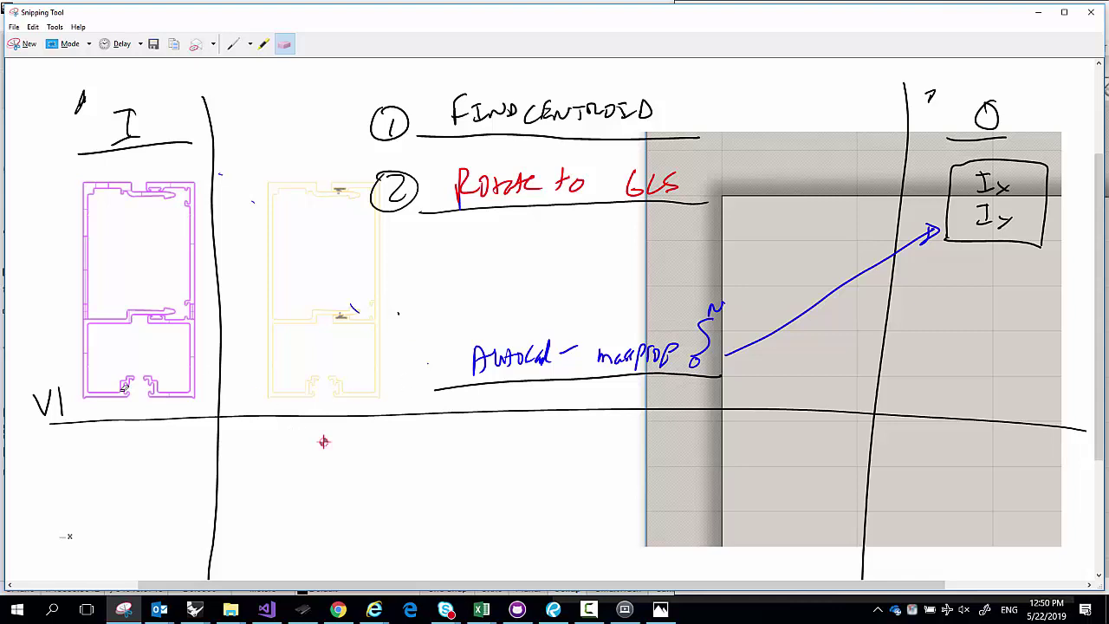
mouse_move(60, 412)
left_mouse_down()
mouse_move(62, 386)
mouse_move(75, 416)
left_mouse_up()
Write a red 2 after the V and a boxed red "SRFS" above the purple profile
left_click(233, 44)
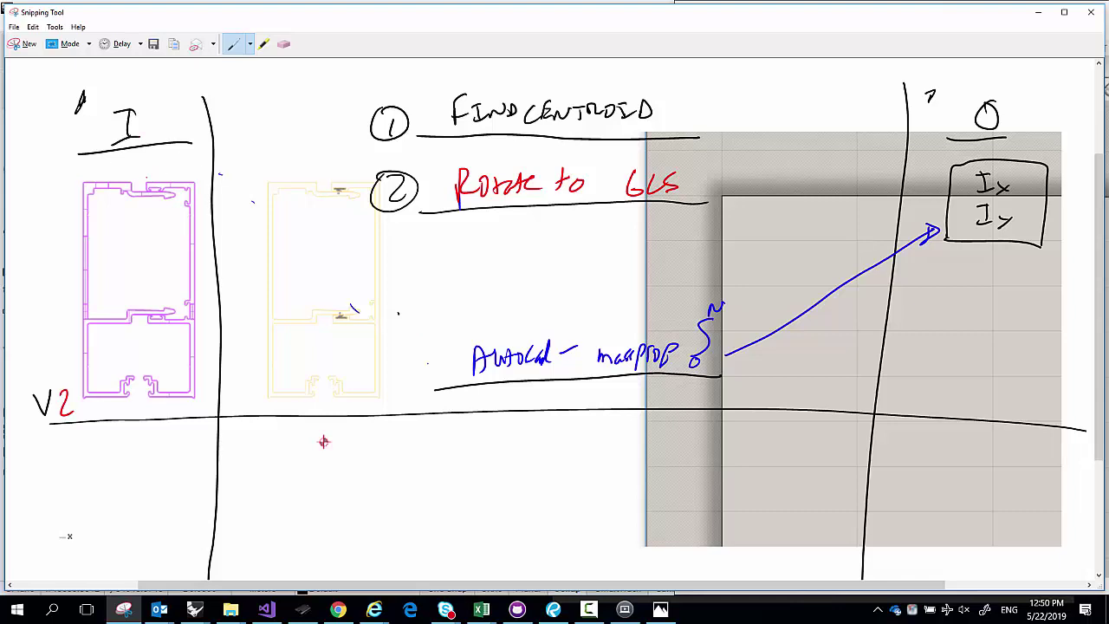
mouse_move(144, 180)
left_mouse_down()
mouse_move(140, 155)
mouse_move(211, 150)
mouse_move(205, 180)
mouse_move(144, 181)
mouse_move(185, 173)
left_mouse_up()
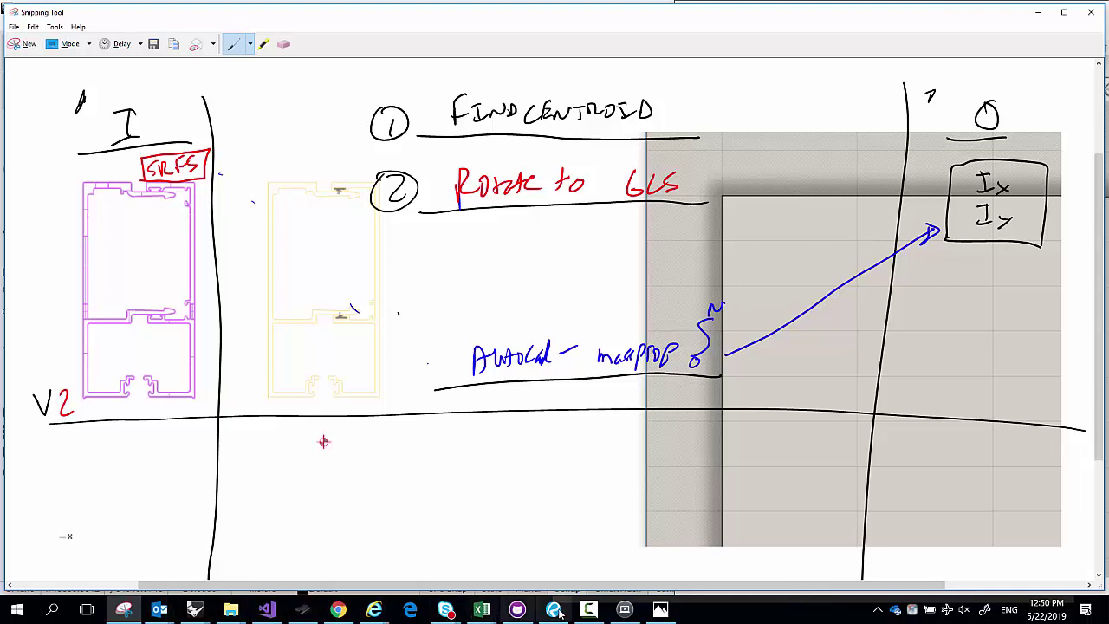
Switch to Photos and examine the object versions in Chapter 1 Sketch.jpg, especially the arcs and circles of Version 5
left_click(660, 609)
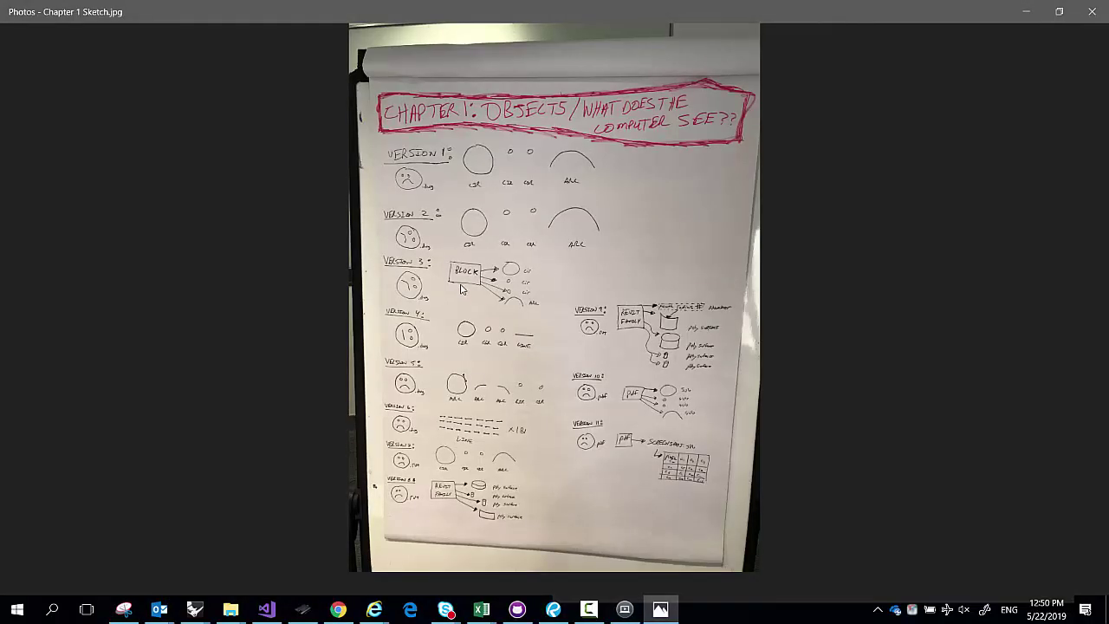
scroll(402, 162, "up", 5)
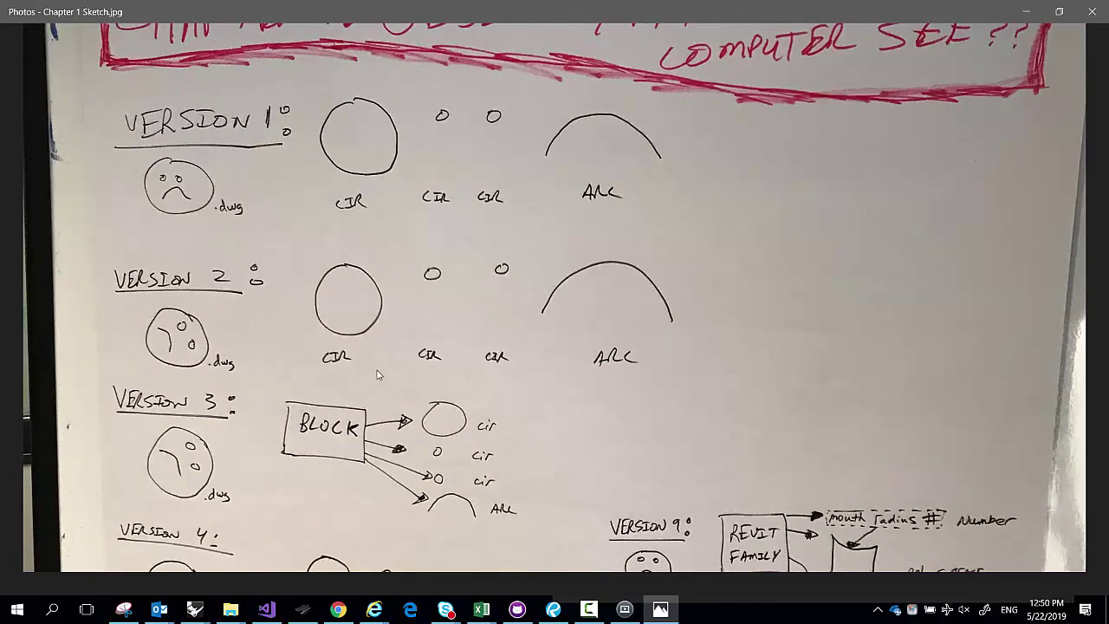
left_click_drag(431, 414, 416, 54)
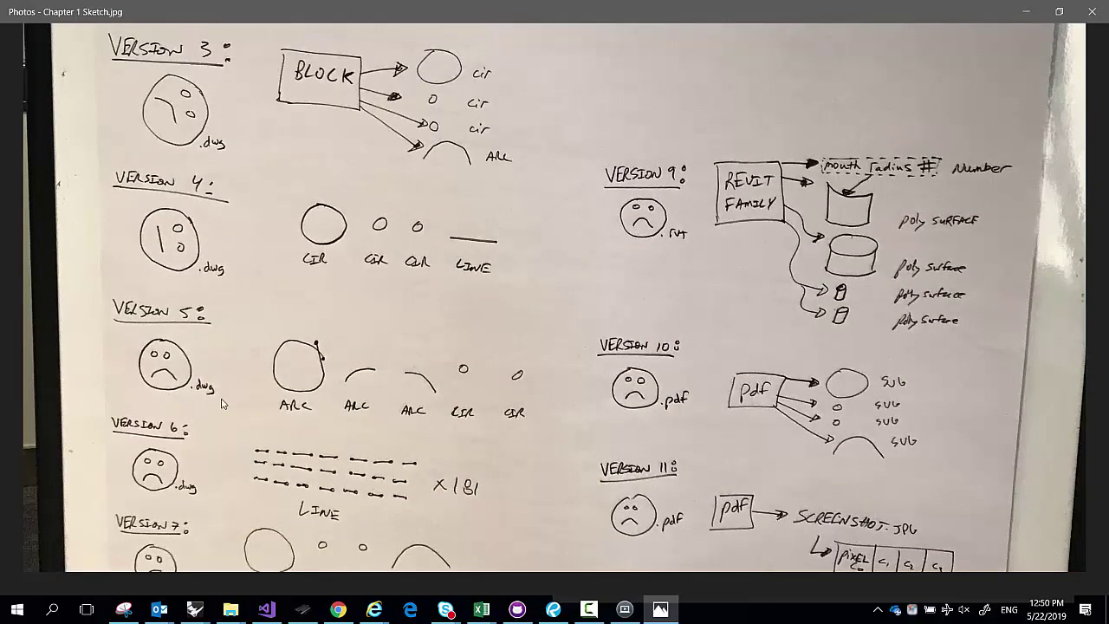
scroll(146, 376, "up", 1)
scroll(140, 371, "up", 5)
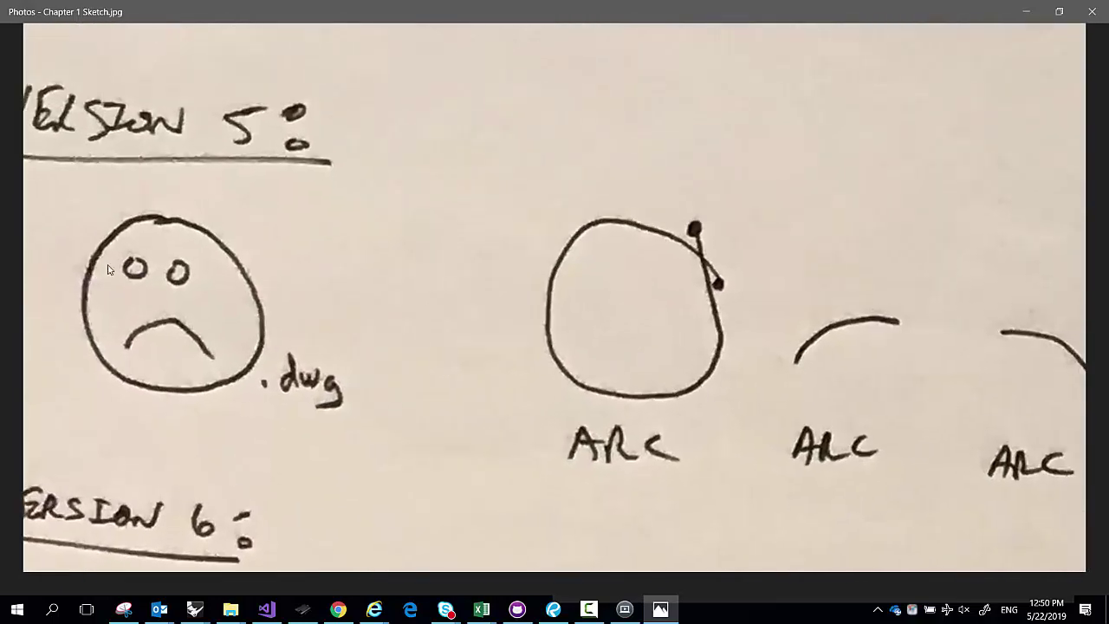
left_click_drag(231, 309, 302, 311)
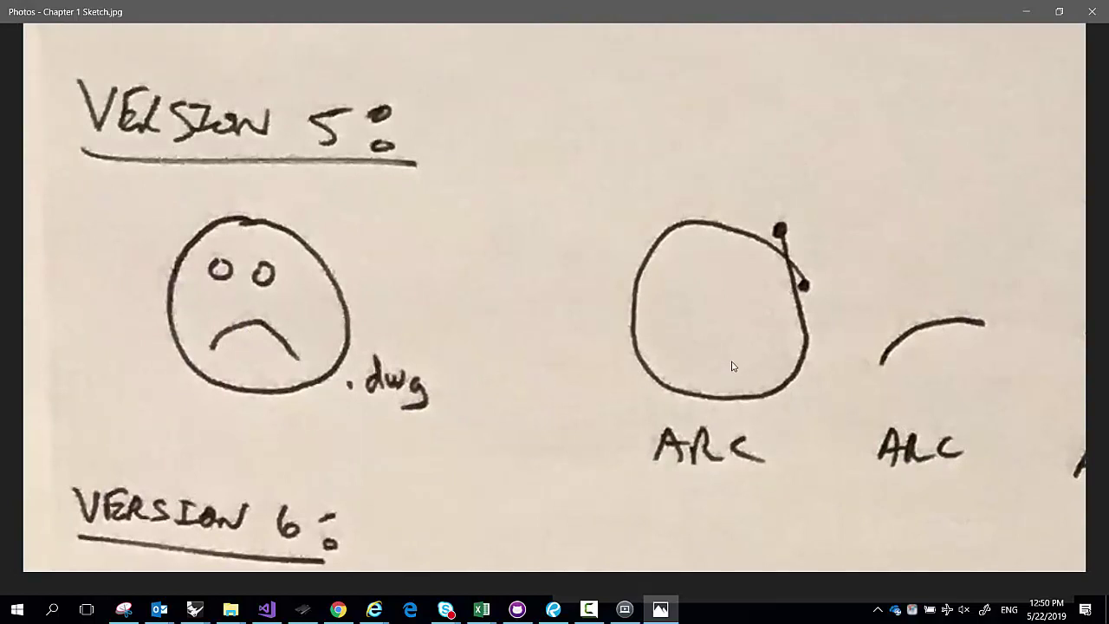
left_click_drag(733, 367, 254, 315)
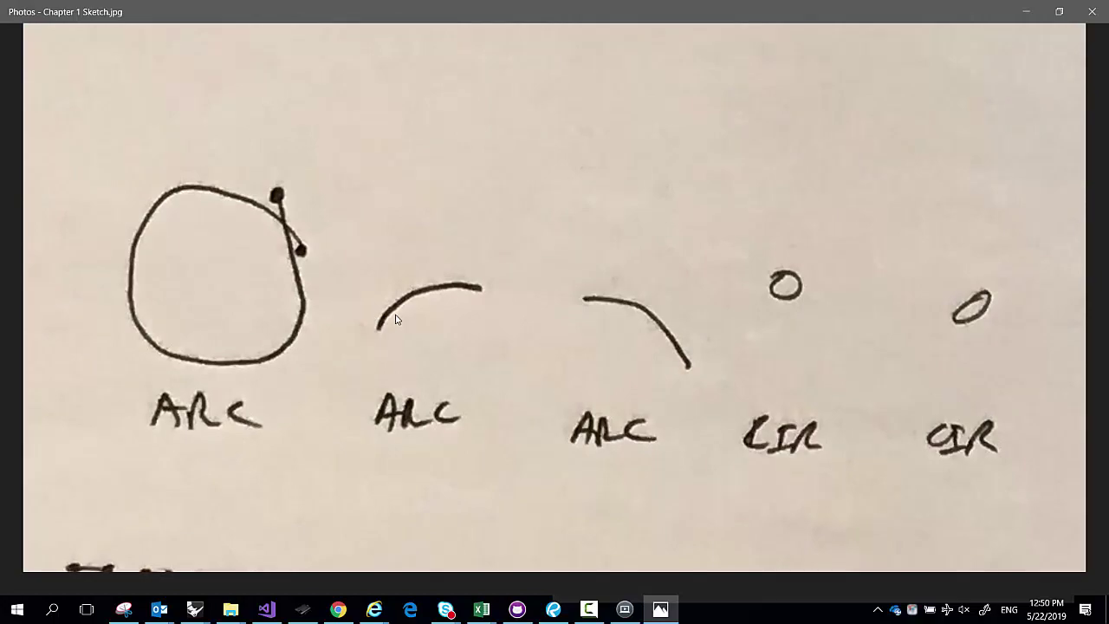
scroll(394, 315, "down", 3)
scroll(394, 313, "down", 5)
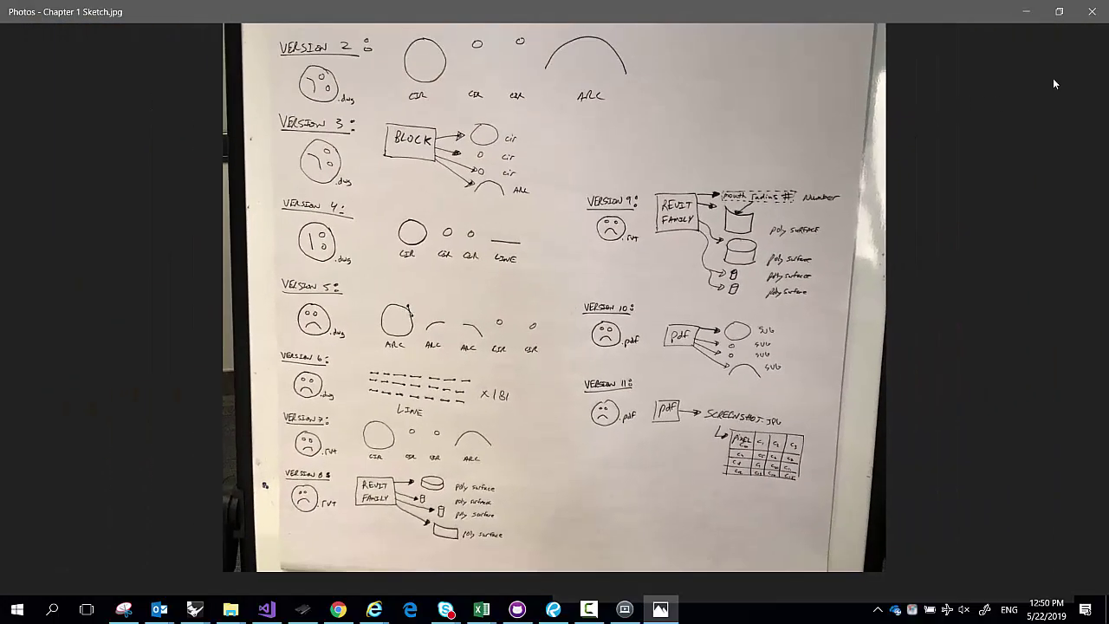
left_click(1033, 19)
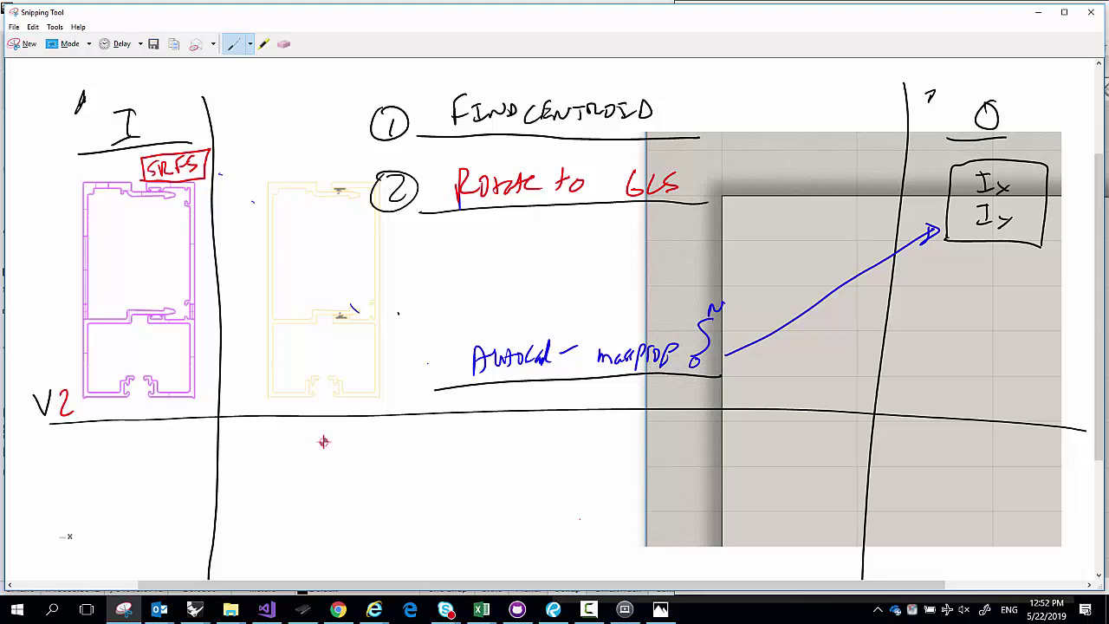
Draw a red circle with crossing vertical and horizontal lines below the divider in the middle column
left_click_drag(467, 453, 468, 524)
left_click_drag(445, 473, 524, 470)
mouse_move(465, 433)
left_mouse_down()
mouse_move(459, 500)
mouse_move(475, 435)
left_mouse_up()
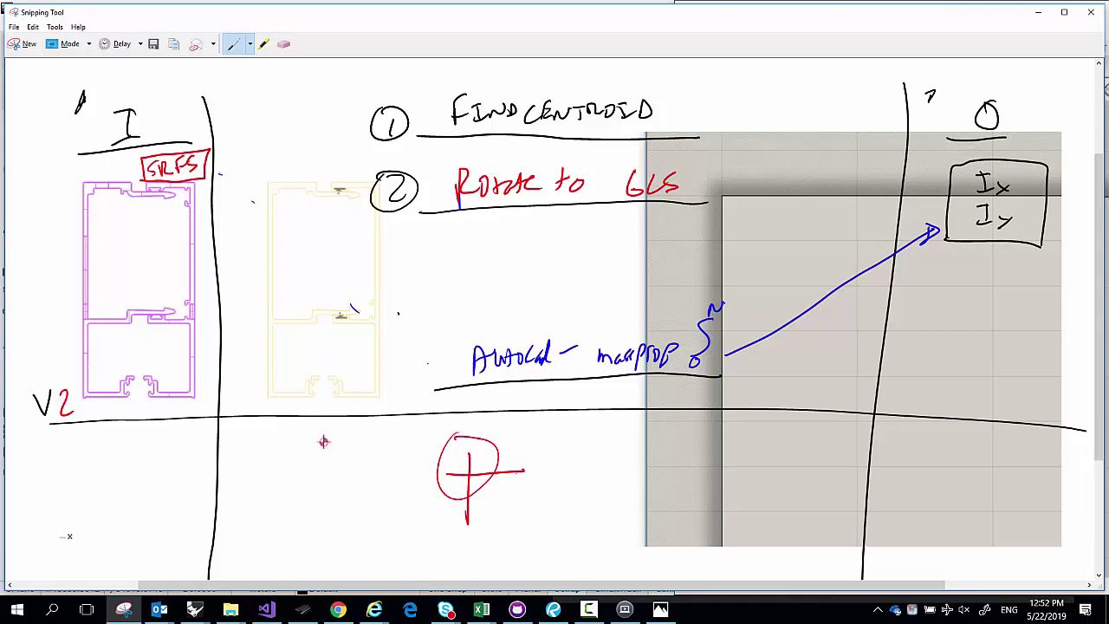
Sketch a red hollow L-shaped profile and a red hollow square with a circled corner below the divider
mouse_move(570, 474)
left_mouse_down()
mouse_move(665, 528)
mouse_move(611, 561)
mouse_move(554, 482)
mouse_move(581, 475)
mouse_move(572, 548)
mouse_move(597, 517)
mouse_move(660, 502)
mouse_move(596, 473)
left_mouse_up()
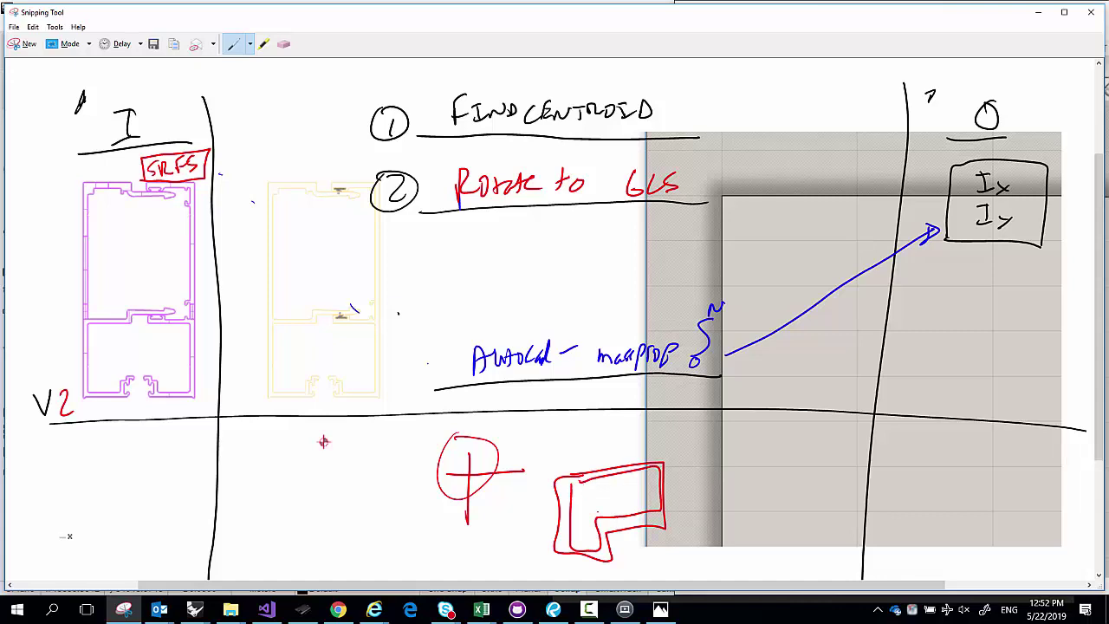
left_click_drag(596, 511, 648, 503)
mouse_move(295, 548)
left_mouse_down()
mouse_move(295, 476)
mouse_move(353, 473)
mouse_move(294, 545)
left_mouse_up()
mouse_move(310, 481)
left_mouse_down()
mouse_move(313, 532)
mouse_move(345, 485)
mouse_move(310, 483)
left_mouse_up()
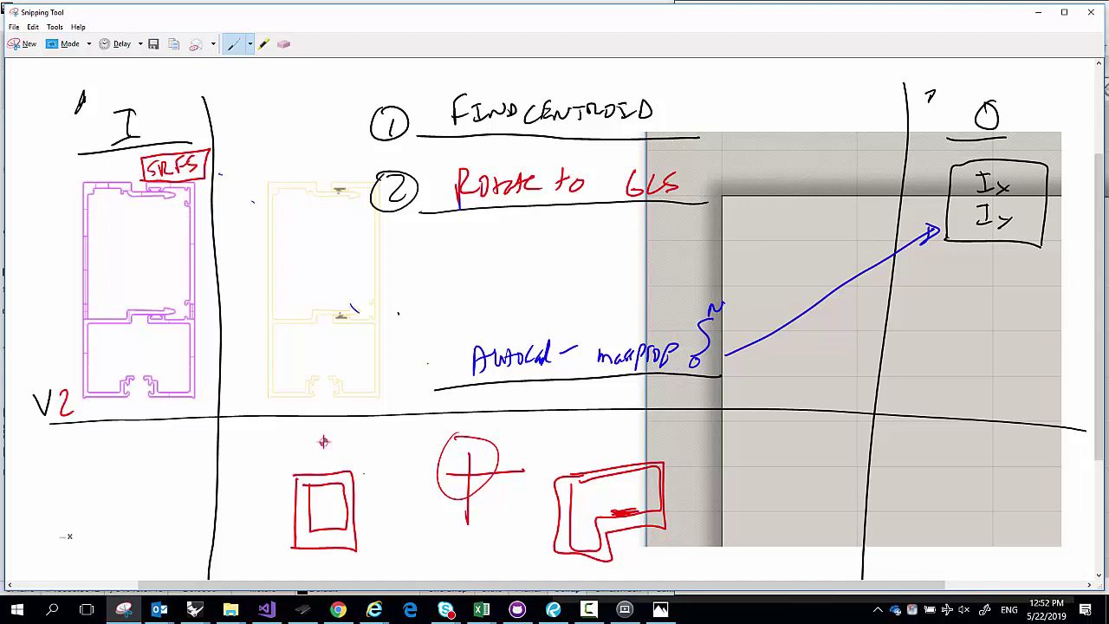
mouse_move(351, 453)
left_mouse_down()
mouse_move(343, 507)
mouse_move(355, 457)
left_mouse_up()
scroll(555, 312, "down", 3)
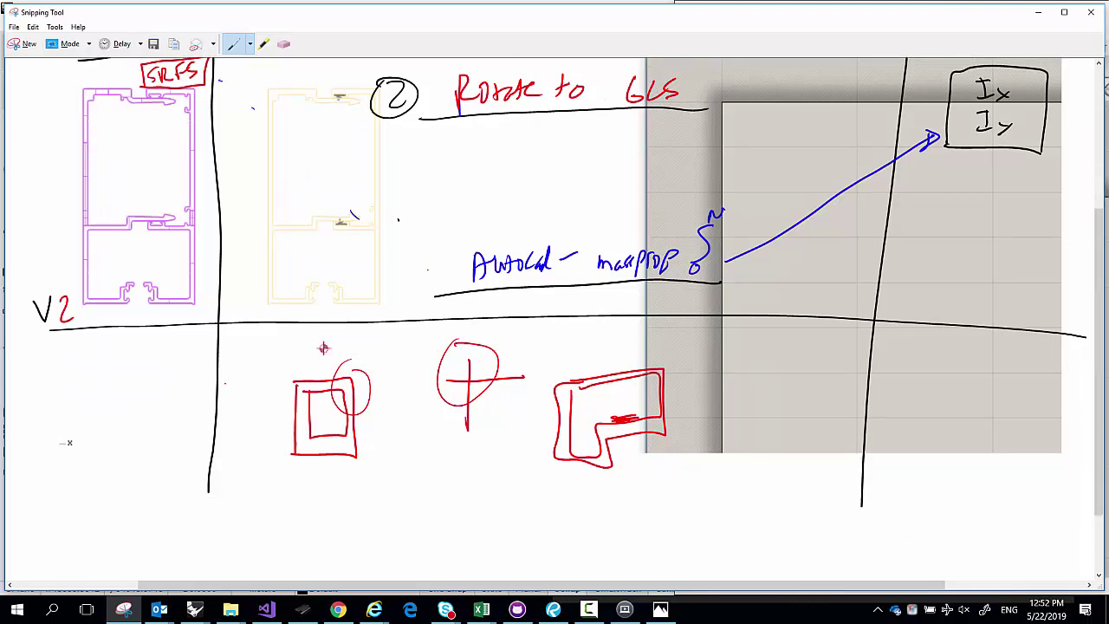
Erase the crossed circle, the hollow square with its circled corner, and the L-shaped profile below the divider
left_click(283, 43)
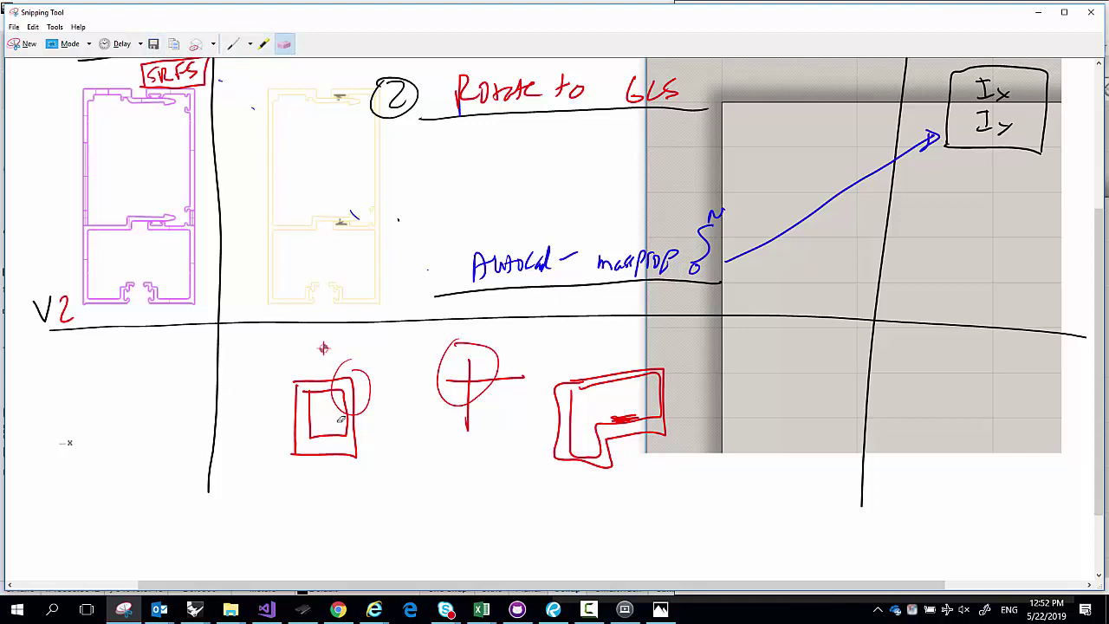
mouse_move(341, 419)
left_mouse_down()
mouse_move(328, 401)
mouse_move(509, 349)
mouse_move(498, 382)
mouse_move(622, 436)
mouse_move(628, 421)
left_mouse_up()
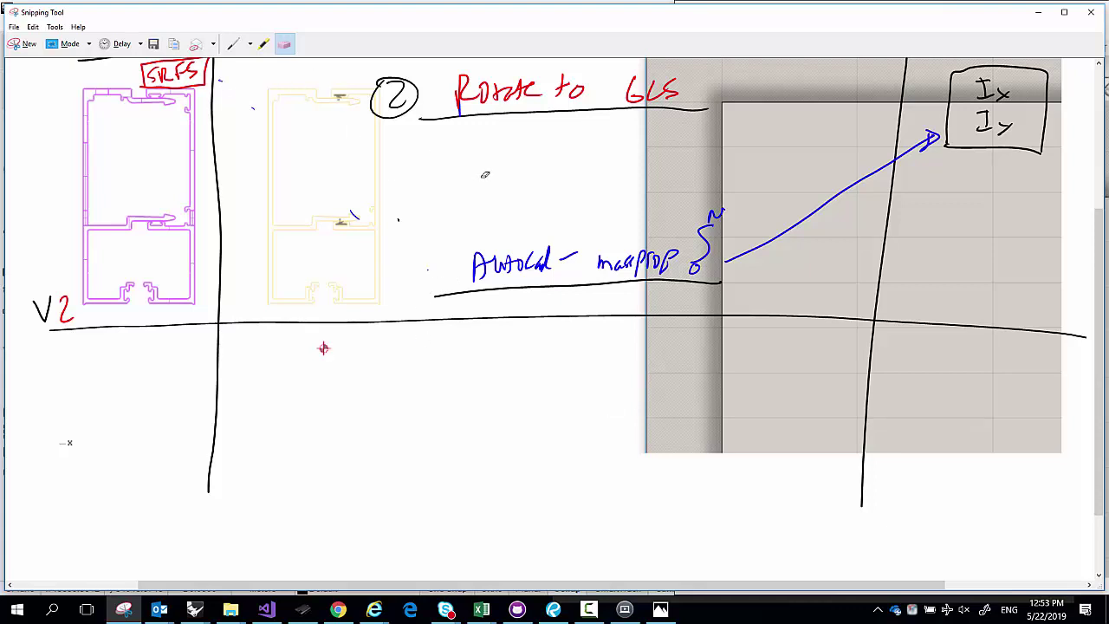
scroll(489, 151, "up", 3)
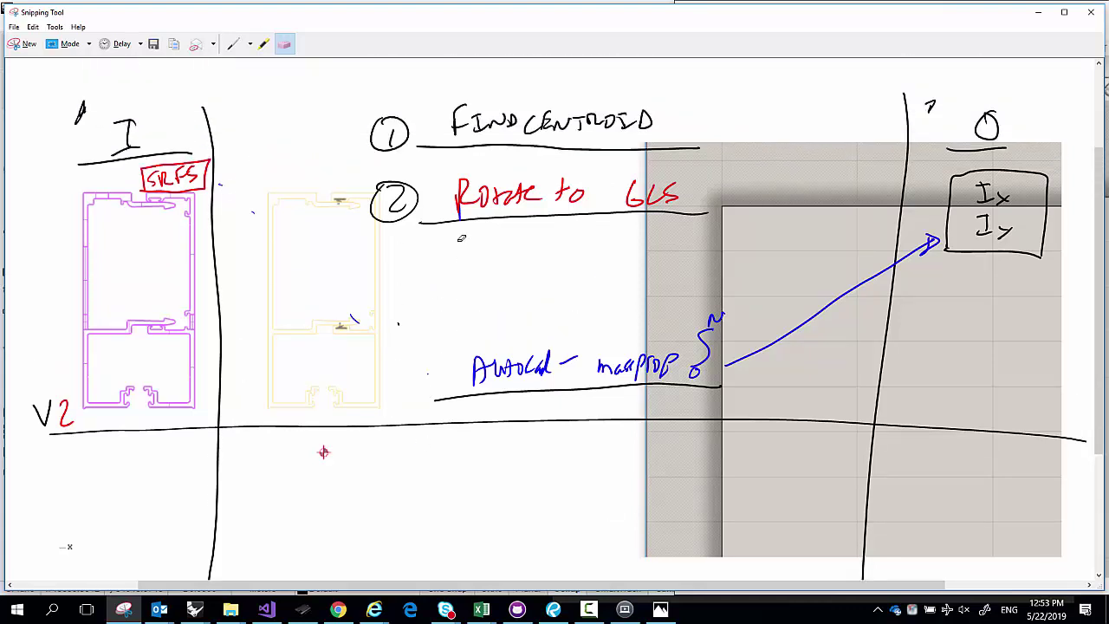
scroll(398, 218, "down", 1)
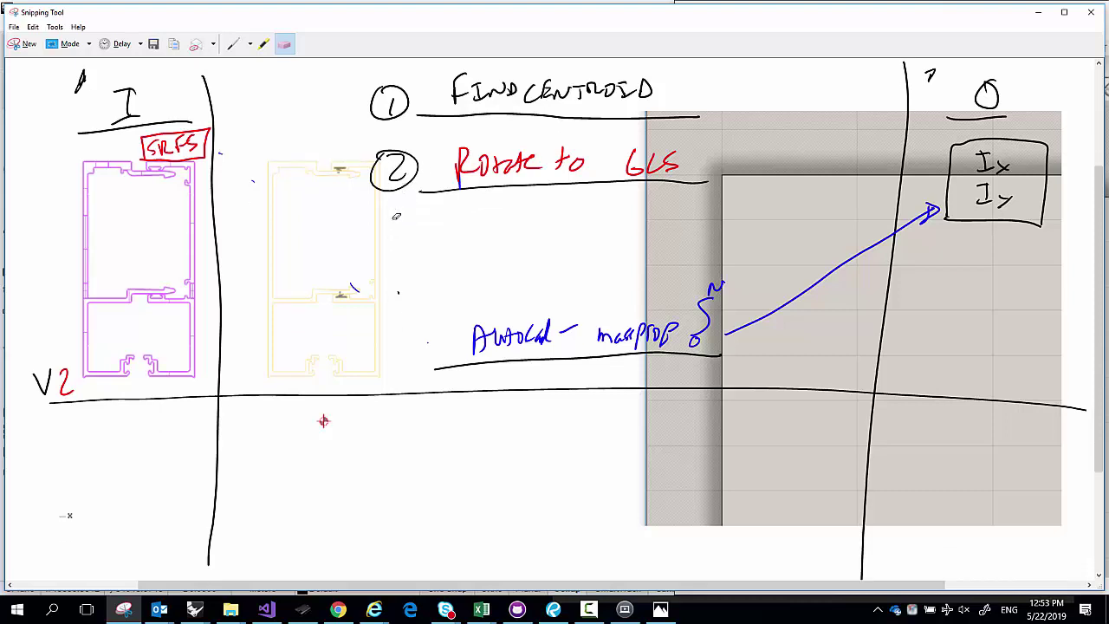
left_click(232, 43)
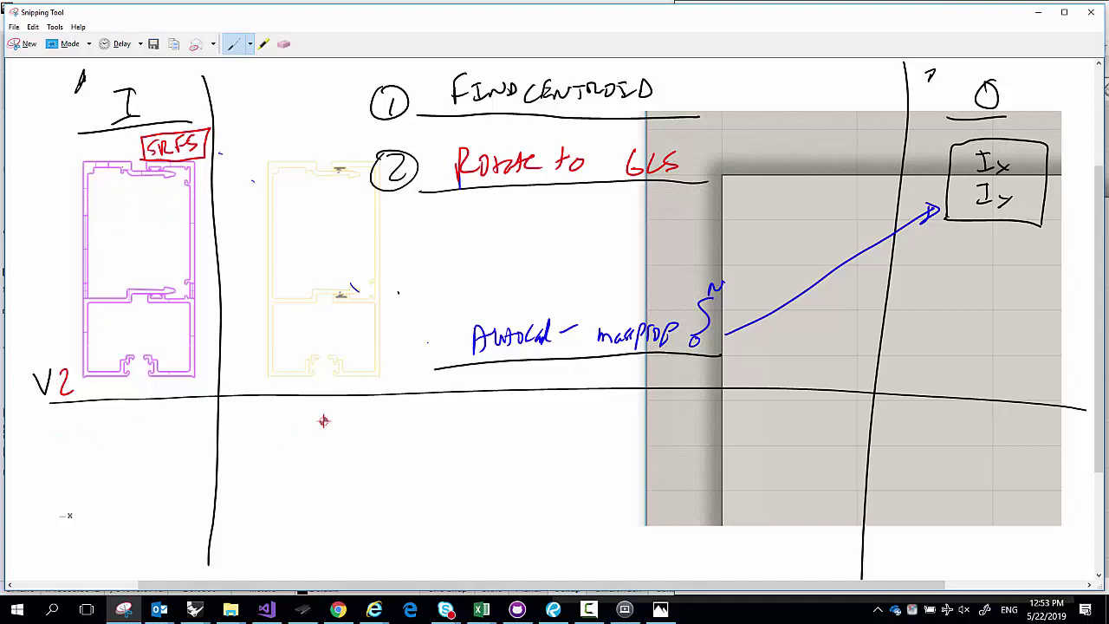
mouse_move(132, 147)
left_mouse_down()
mouse_move(156, 361)
mouse_move(126, 201)
left_mouse_up()
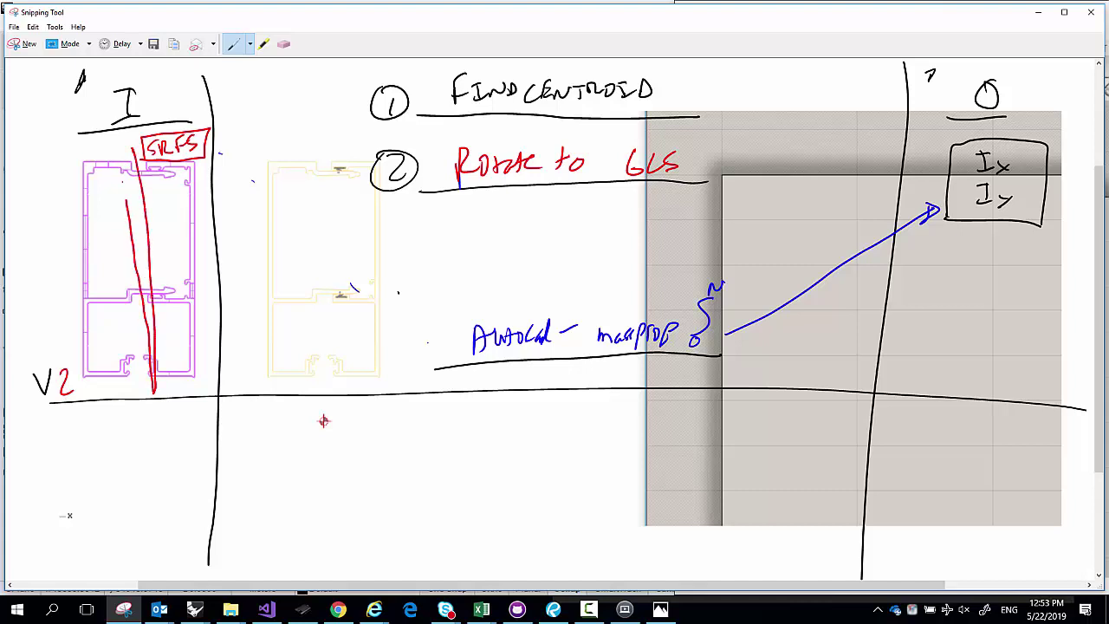
left_click(283, 43)
left_click(149, 260)
Split the purple profile with a red line and label its two halves with a circled 1 and a circled 2
left_click(232, 43)
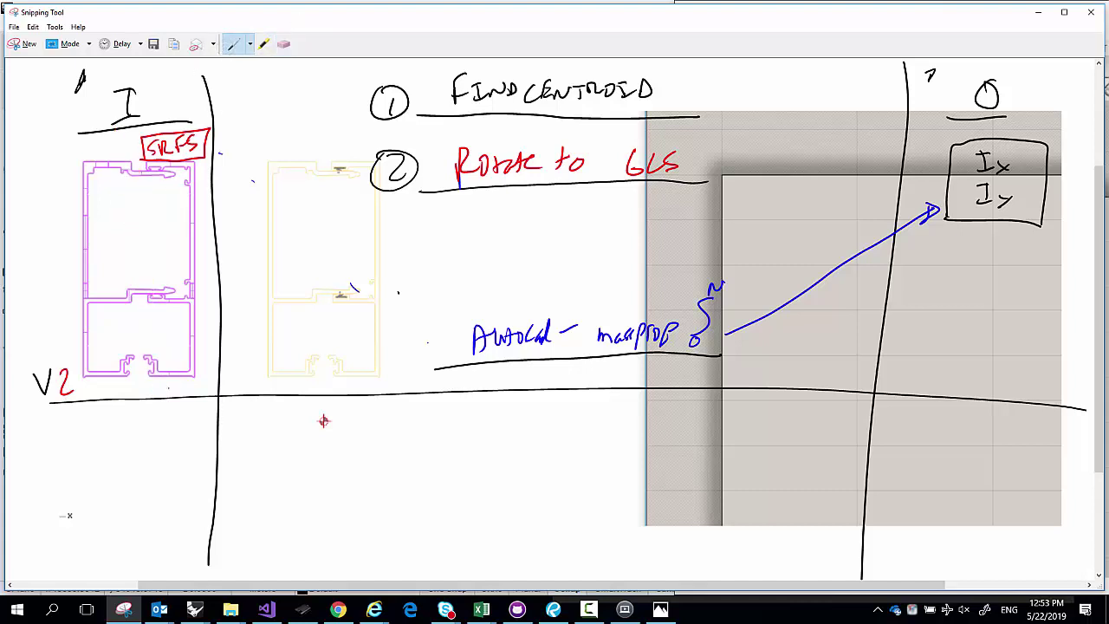
left_click_drag(164, 390, 122, 141)
left_click_drag(100, 246, 106, 261)
mouse_move(100, 237)
left_mouse_down()
mouse_move(111, 252)
mouse_move(102, 239)
left_mouse_up()
left_click_drag(173, 213, 183, 226)
left_click_drag(176, 204, 184, 206)
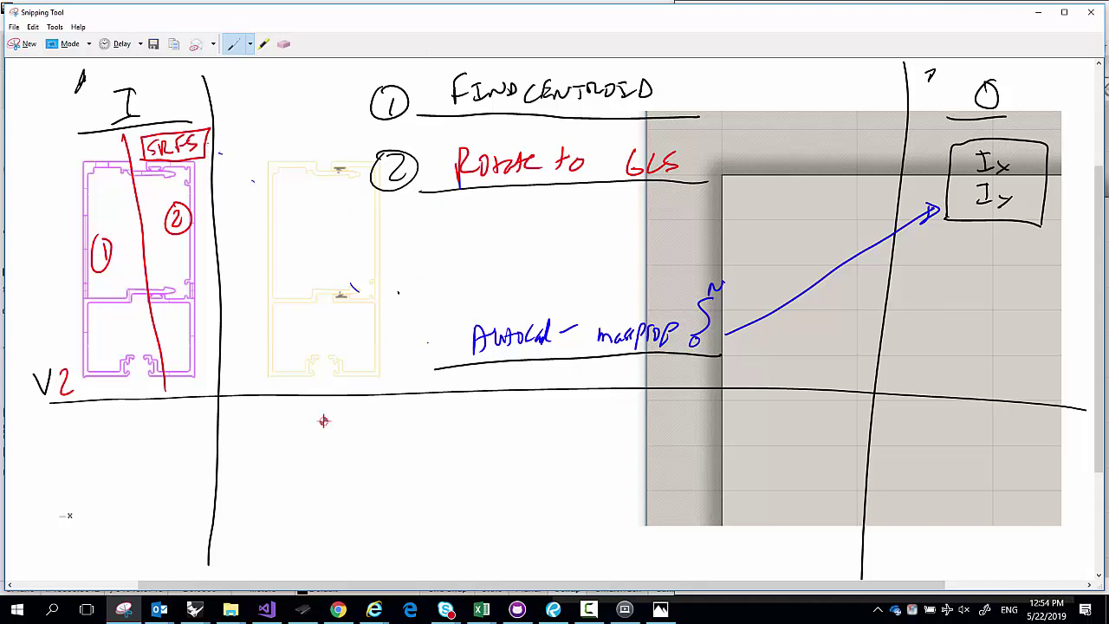
Draw a red arrow from the SRFS box to step 1 and another from FIND CENTROID to a boxed "2pts"
mouse_move(208, 149)
left_mouse_down()
mouse_move(268, 135)
mouse_move(347, 92)
mouse_move(339, 116)
mouse_move(342, 105)
left_mouse_up()
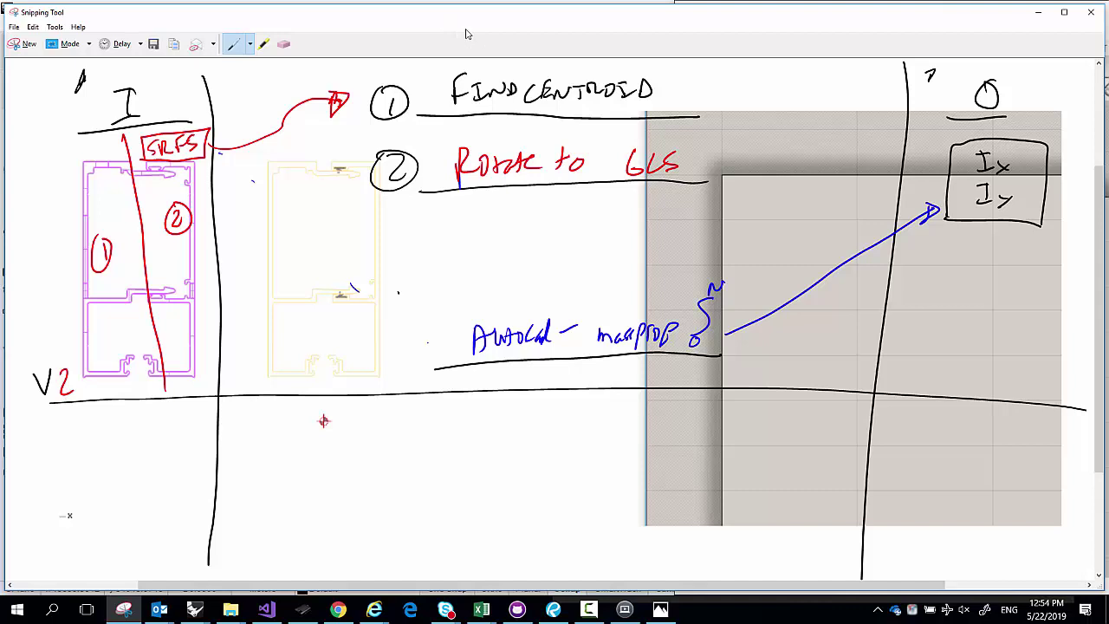
mouse_move(668, 91)
left_mouse_down()
mouse_move(707, 90)
mouse_move(698, 105)
mouse_move(709, 97)
mouse_move(726, 115)
left_mouse_up()
mouse_move(731, 73)
left_mouse_down()
mouse_move(820, 82)
mouse_move(724, 113)
left_mouse_up()
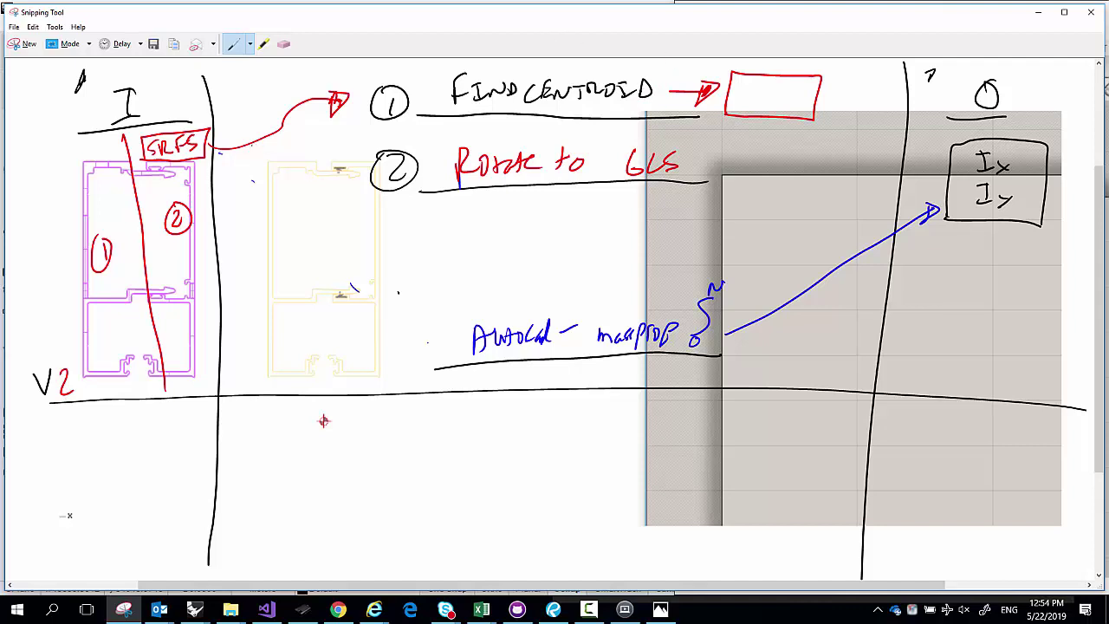
left_click_drag(733, 89, 759, 107)
mouse_move(779, 93)
left_mouse_down()
mouse_move(773, 113)
mouse_move(787, 99)
left_mouse_up()
left_click_drag(805, 91, 787, 111)
Draw three red centroid marks diagonally across the yellow profile, a larger one between two smaller ones
mouse_move(332, 239)
left_mouse_down()
mouse_move(325, 283)
mouse_move(334, 239)
left_mouse_up()
mouse_move(329, 236)
left_mouse_down()
mouse_move(327, 285)
mouse_move(352, 257)
left_mouse_up()
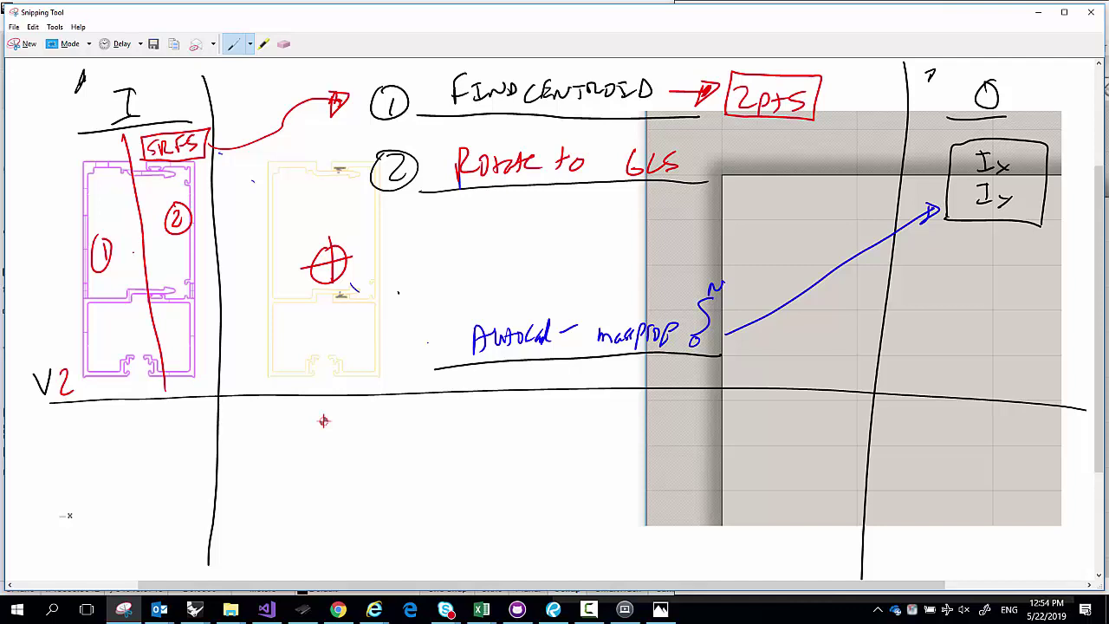
left_click_drag(291, 282, 287, 308)
left_click_drag(273, 304, 303, 284)
mouse_move(358, 210)
left_mouse_down()
mouse_move(350, 238)
mouse_move(378, 217)
left_mouse_up()
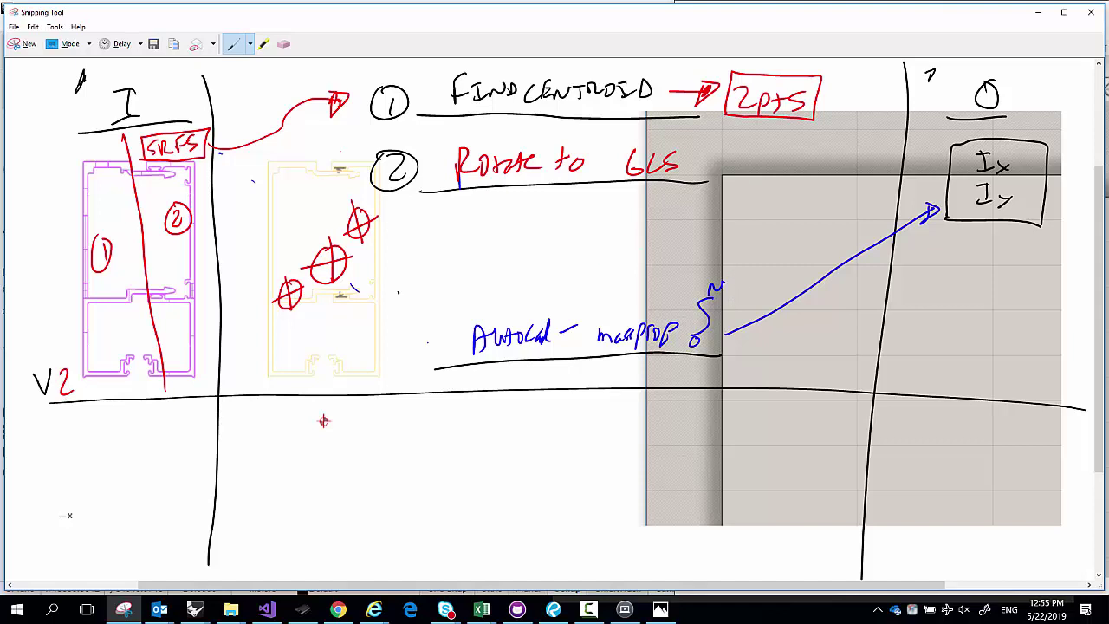
Replace step 2 and its rotation text with a red circled "1b" and a blank line, with an arrow coming from 2pts
left_click(284, 43)
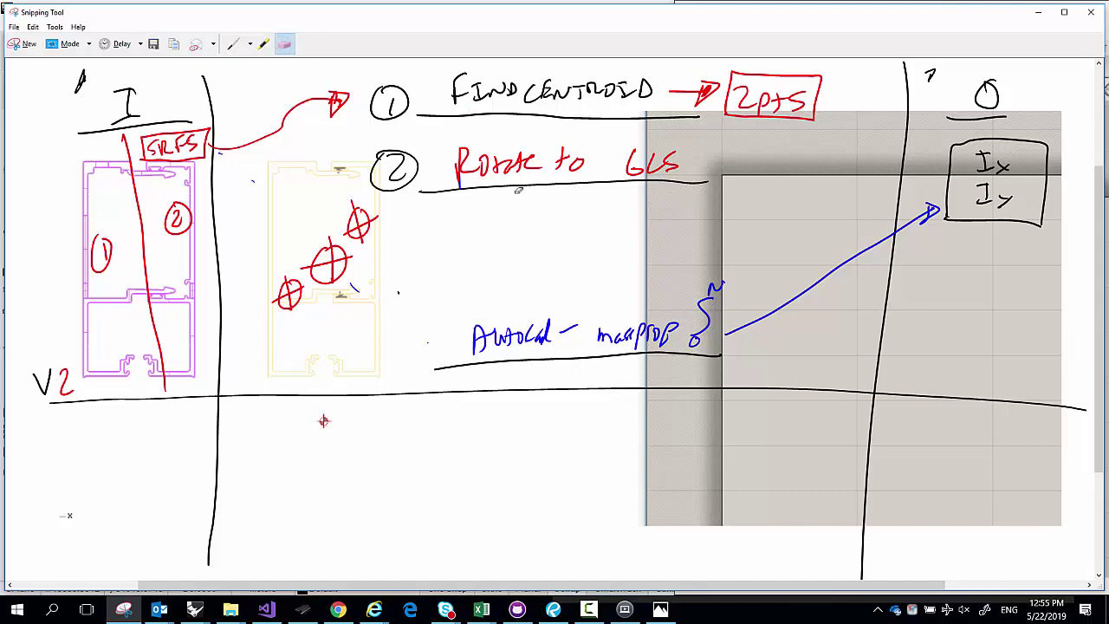
mouse_move(422, 165)
left_mouse_down()
mouse_move(416, 184)
mouse_move(683, 167)
mouse_move(495, 161)
left_mouse_up()
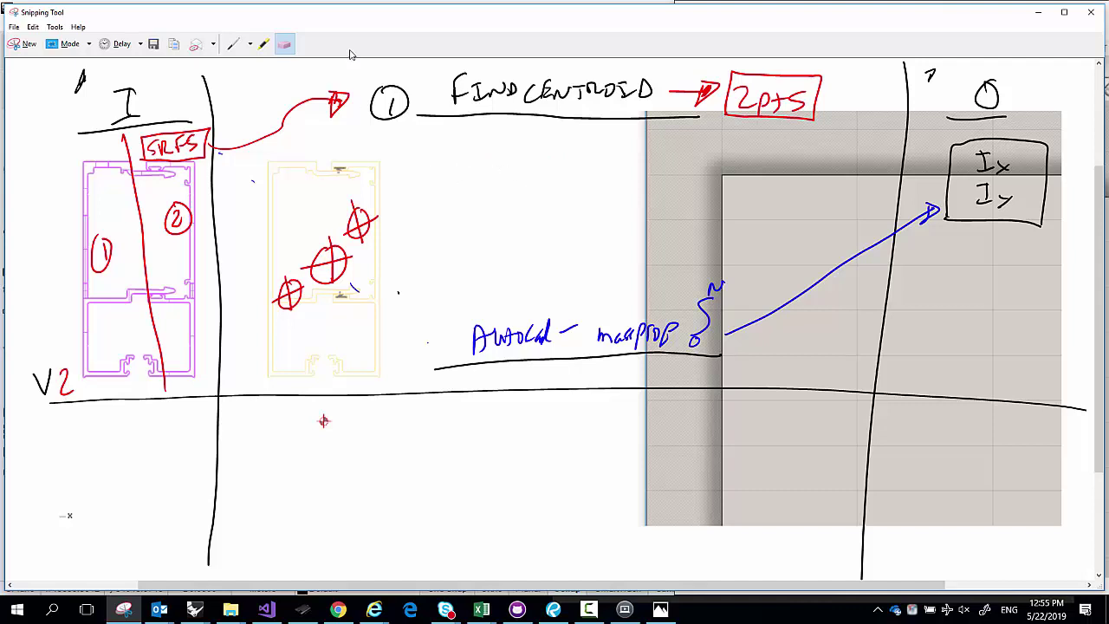
left_click(232, 44)
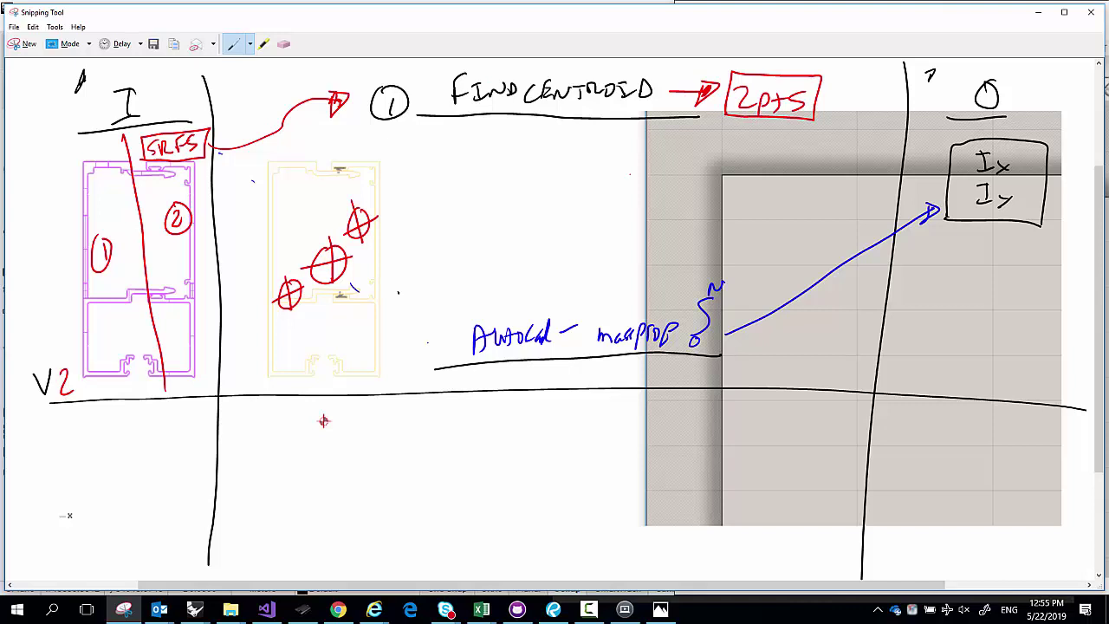
mouse_move(391, 141)
left_mouse_down()
mouse_move(397, 187)
mouse_move(736, 189)
left_mouse_up()
mouse_move(816, 101)
left_mouse_down()
mouse_move(828, 119)
mouse_move(743, 153)
mouse_move(743, 165)
left_mouse_up()
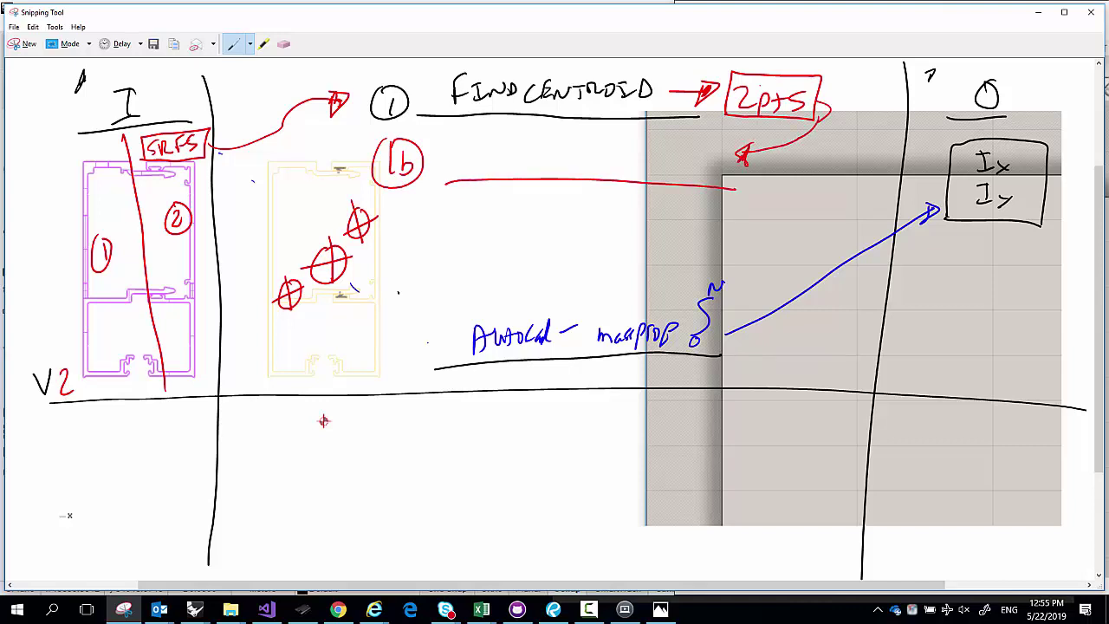
Draw a curved red line from the end of the 1b line to a circled "1pt"
mouse_move(736, 178)
left_mouse_down()
mouse_move(781, 196)
mouse_move(752, 237)
mouse_move(767, 231)
left_mouse_up()
mouse_move(771, 220)
left_mouse_down()
mouse_move(770, 236)
mouse_move(795, 220)
left_mouse_up()
mouse_move(743, 205)
left_mouse_down()
mouse_move(733, 223)
mouse_move(776, 201)
left_mouse_up()
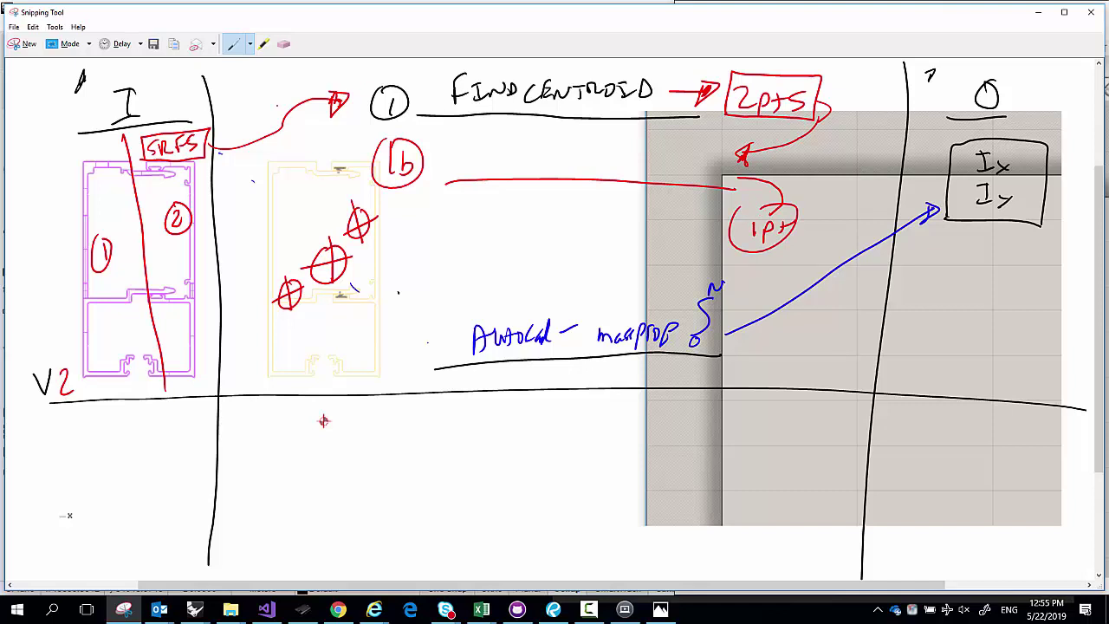
mouse_move(260, 81)
left_mouse_down()
mouse_move(258, 103)
mouse_move(277, 94)
left_mouse_up()
mouse_move(287, 80)
left_mouse_down()
mouse_move(289, 93)
mouse_move(298, 87)
left_mouse_up()
mouse_move(305, 66)
left_mouse_down()
mouse_move(303, 88)
mouse_move(315, 66)
left_mouse_up()
left_click_drag(302, 80, 311, 77)
left_click(284, 43)
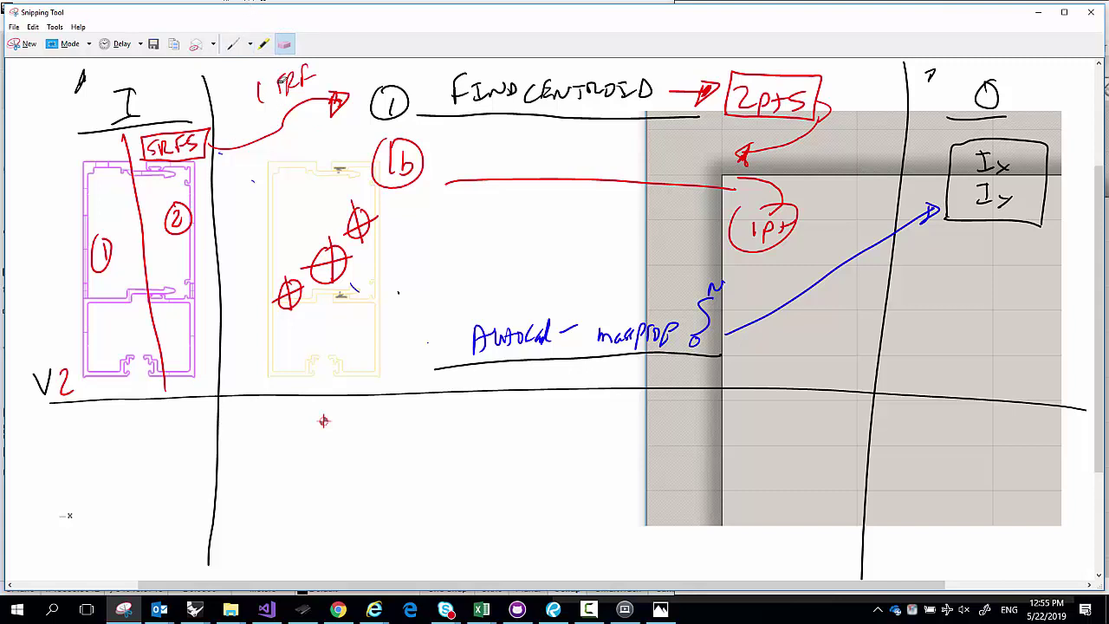
left_click_drag(275, 80, 304, 76)
Switch to Rhinoceros and examine the two interlocking polysurfaces of the purple profile where they meet, selecting one to see its extent
left_click(194, 609)
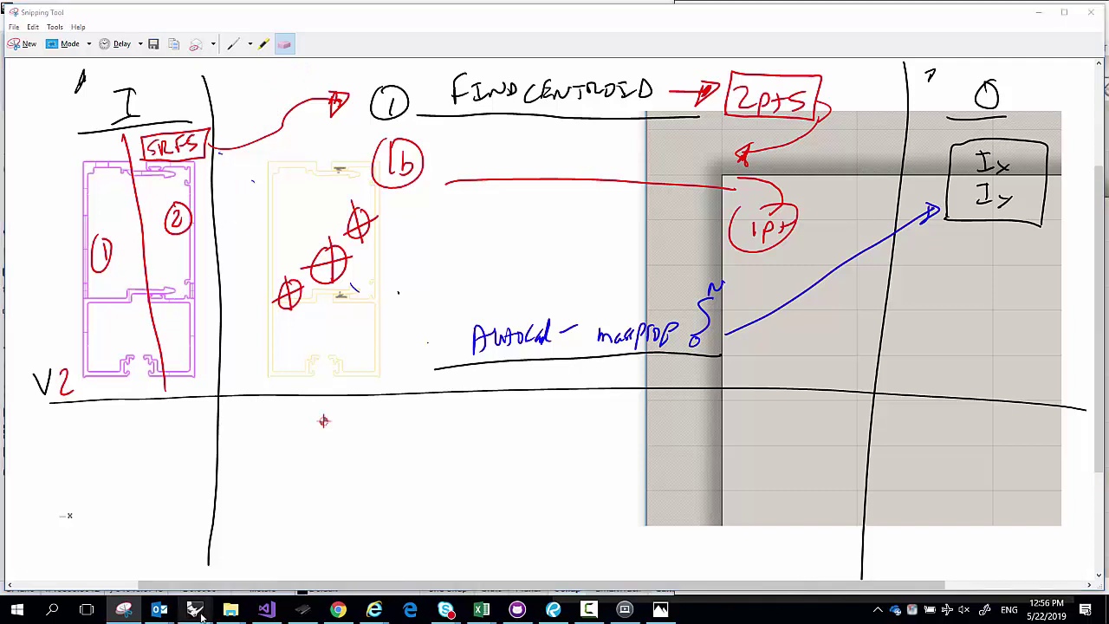
left_click(320, 547)
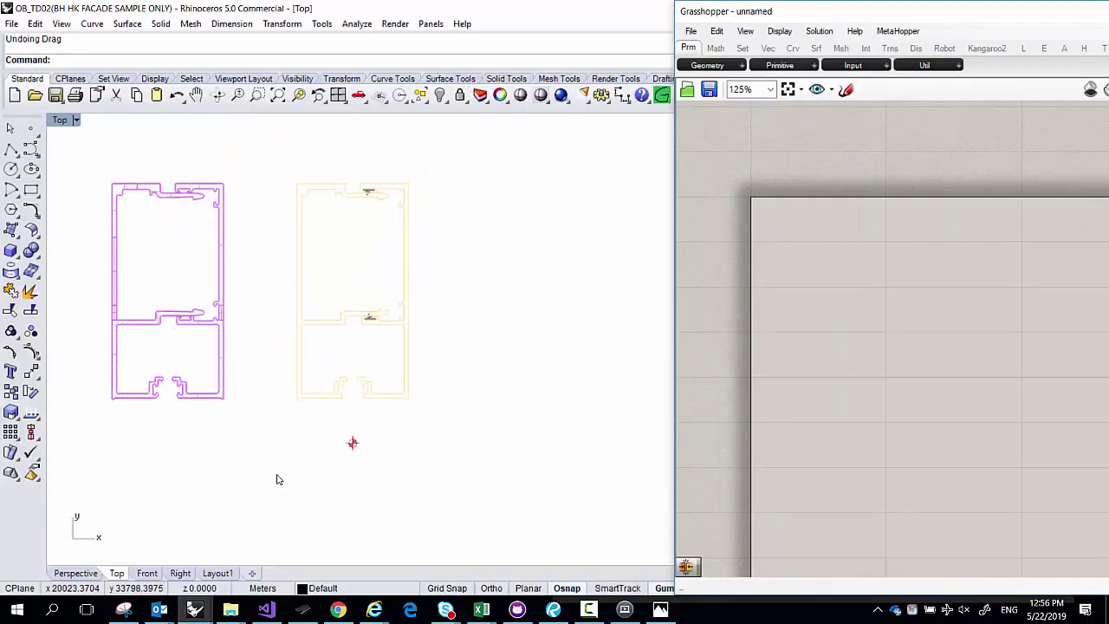
scroll(165, 294, "up", 6)
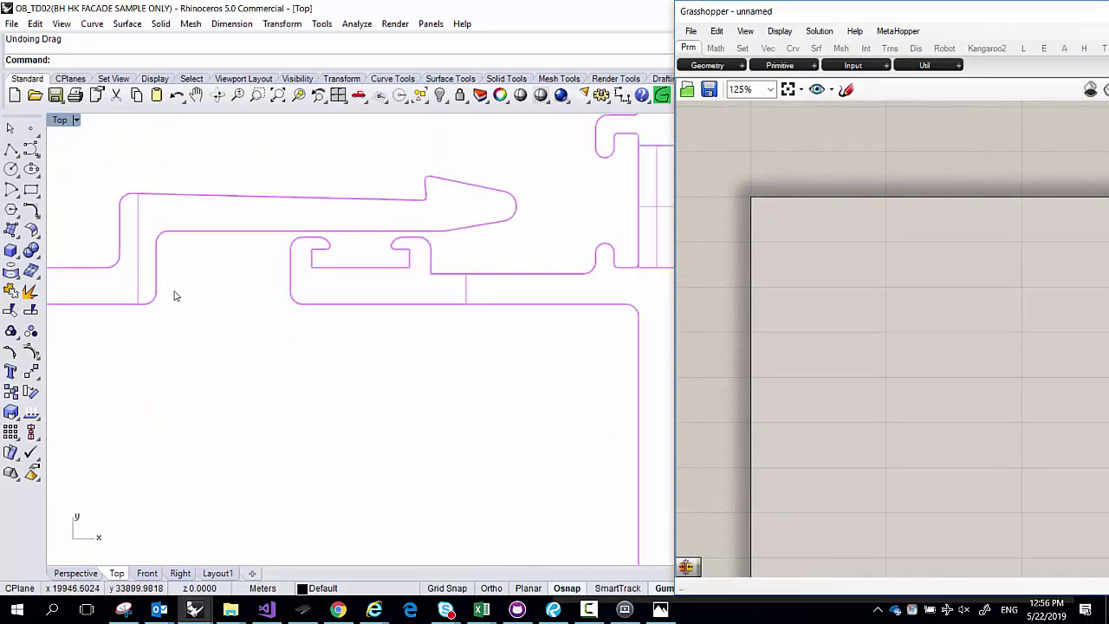
scroll(173, 293, "down", 3)
left_click(167, 289)
scroll(181, 337, "down", 2)
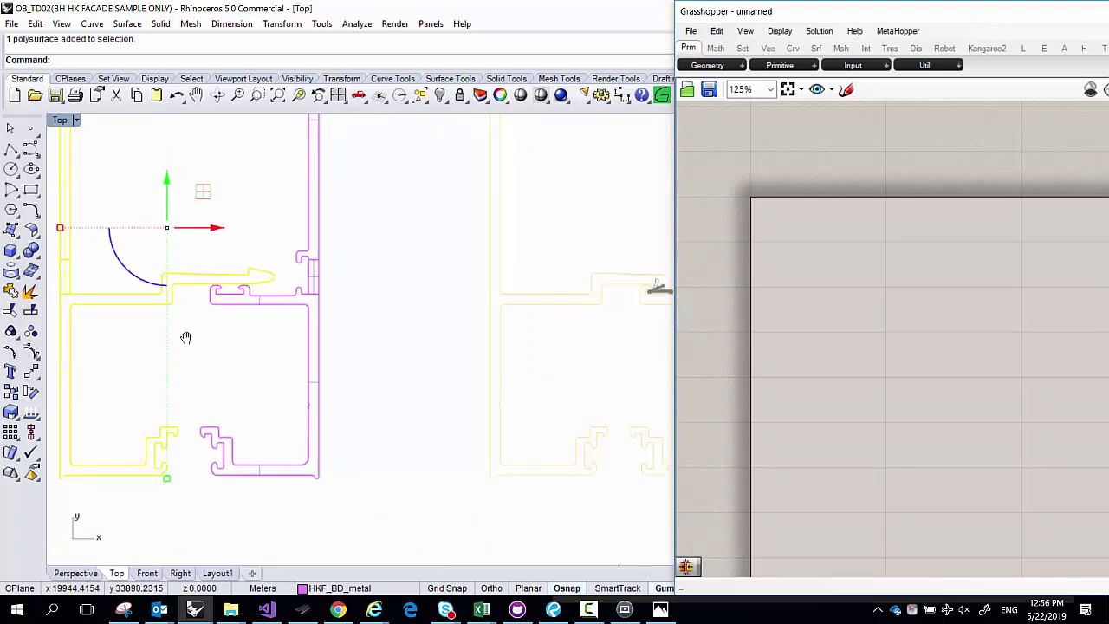
right_click_drag(292, 339, 271, 381)
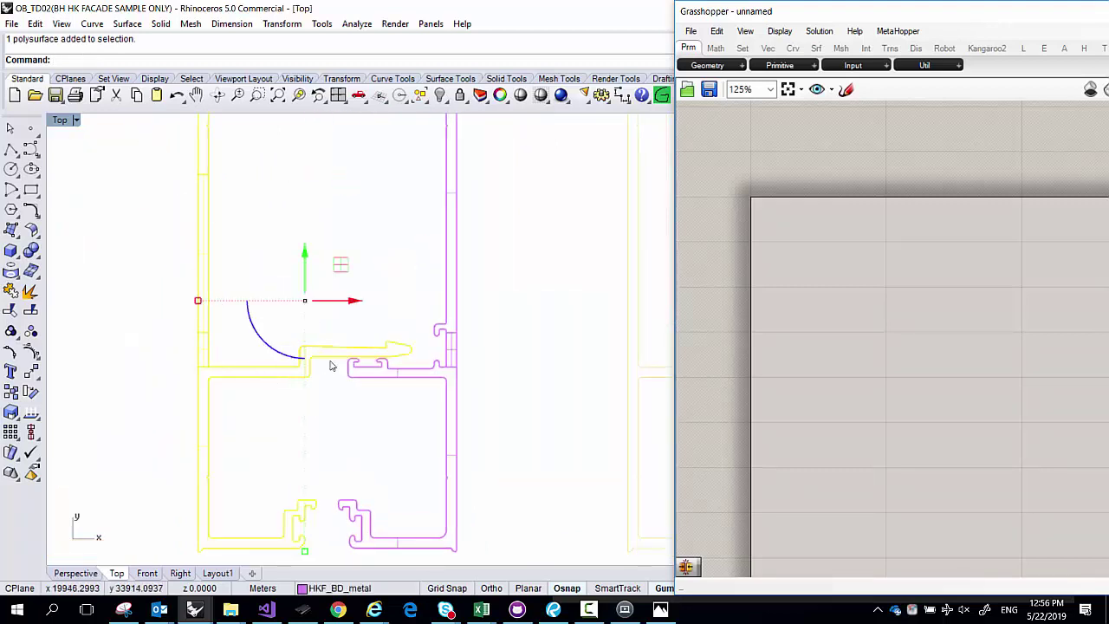
left_click(386, 384)
left_click(339, 397)
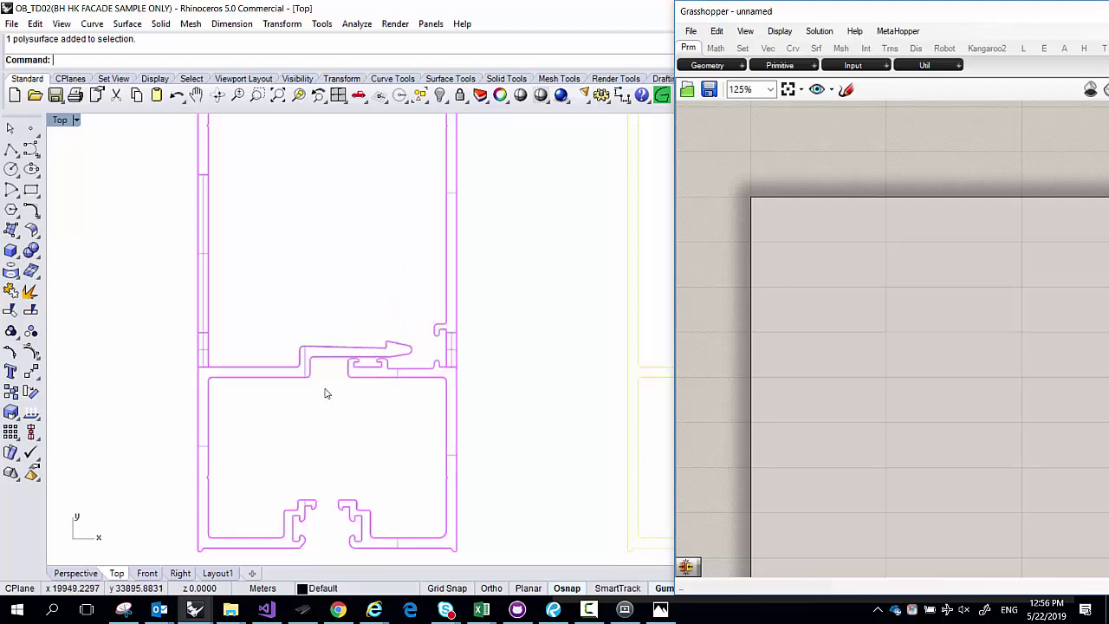
Try to join the two polysurfaces of the purple profile, then clear the selection
key("ctrl+a")
type("Jo")
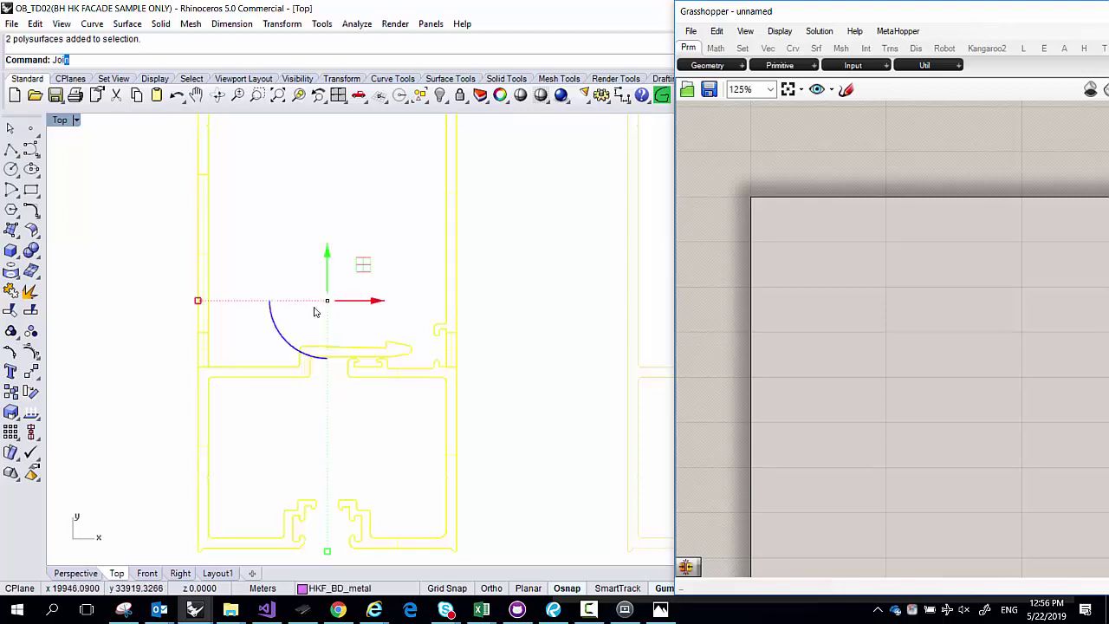
key("Return")
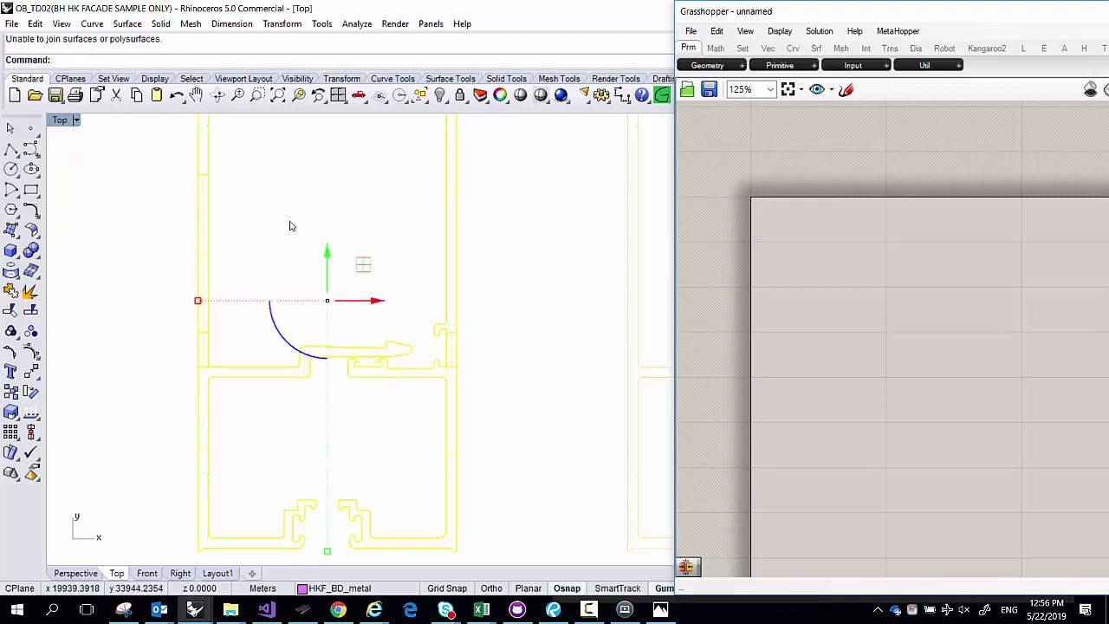
left_click(577, 416)
key("ctrl+a")
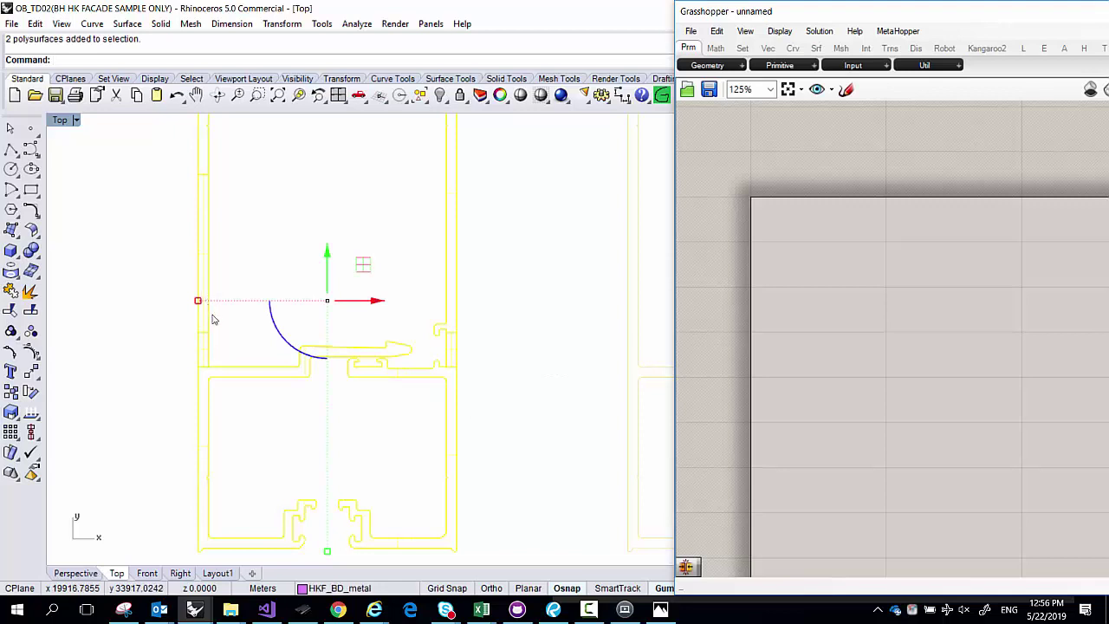
left_click(236, 293)
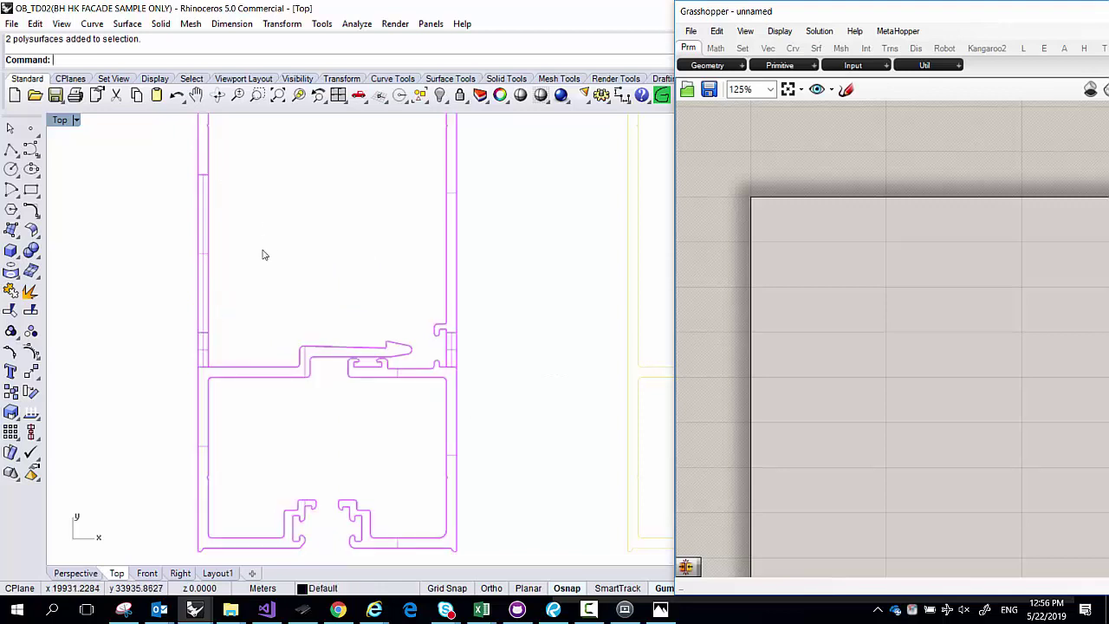
scroll(264, 255, "down", 3)
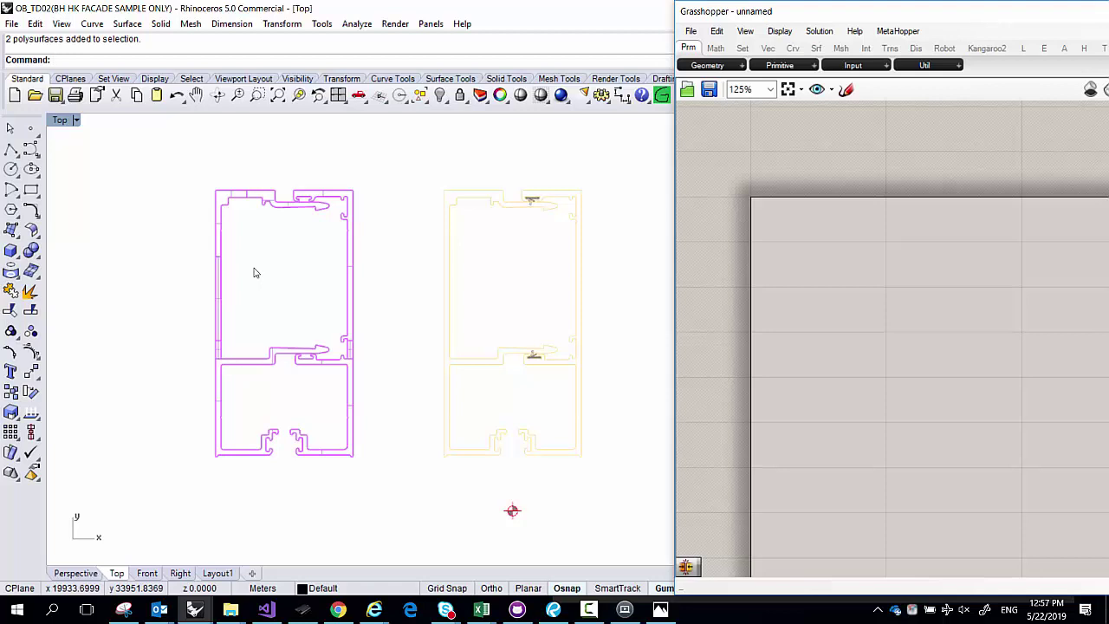
View the object versions in Chapter 1 Sketch.jpg in Photos, then return to the annotated snip in Snipping Tool
key("alt+Tab")
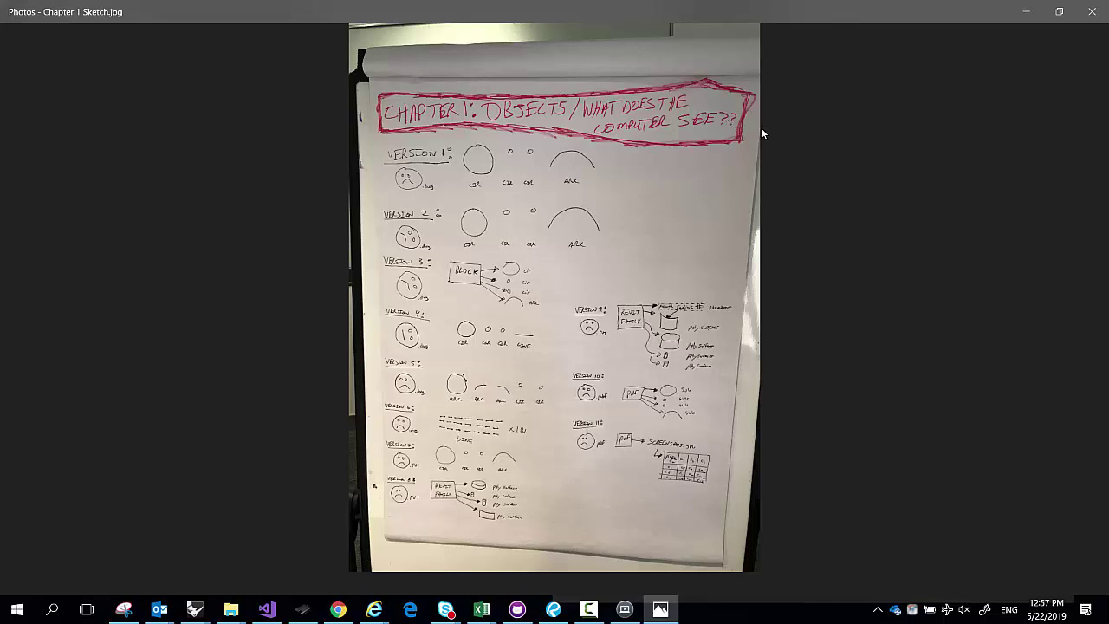
left_click(1018, 11)
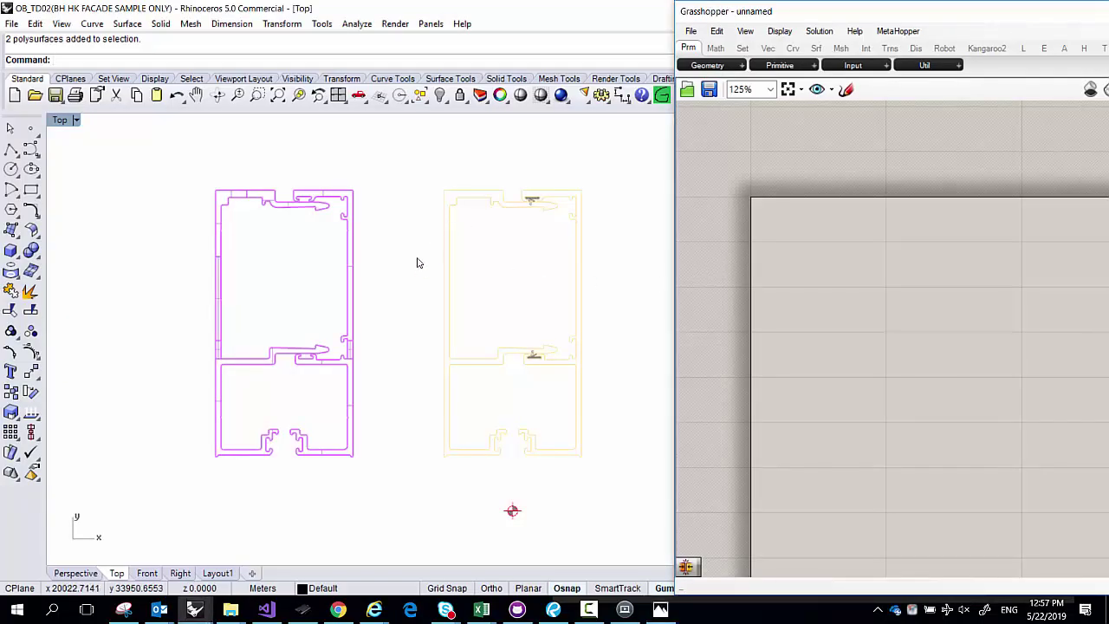
left_click(123, 610)
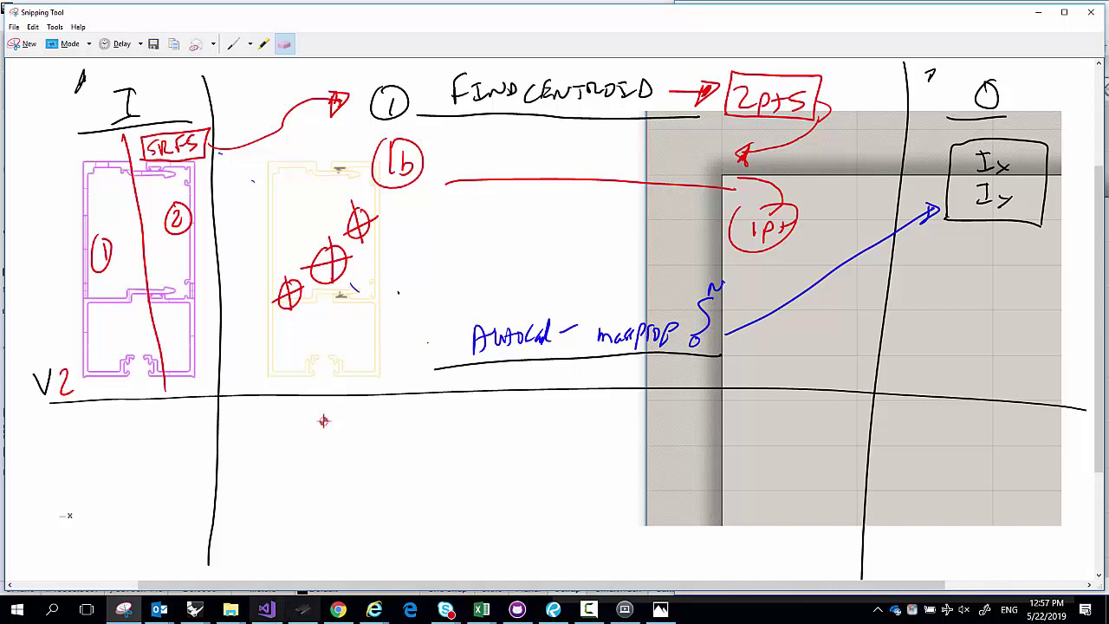
Switch to File Explorer and browse the Pictures folder in OneDrive - BuroHappold
left_click(230, 609)
left_click(376, 559)
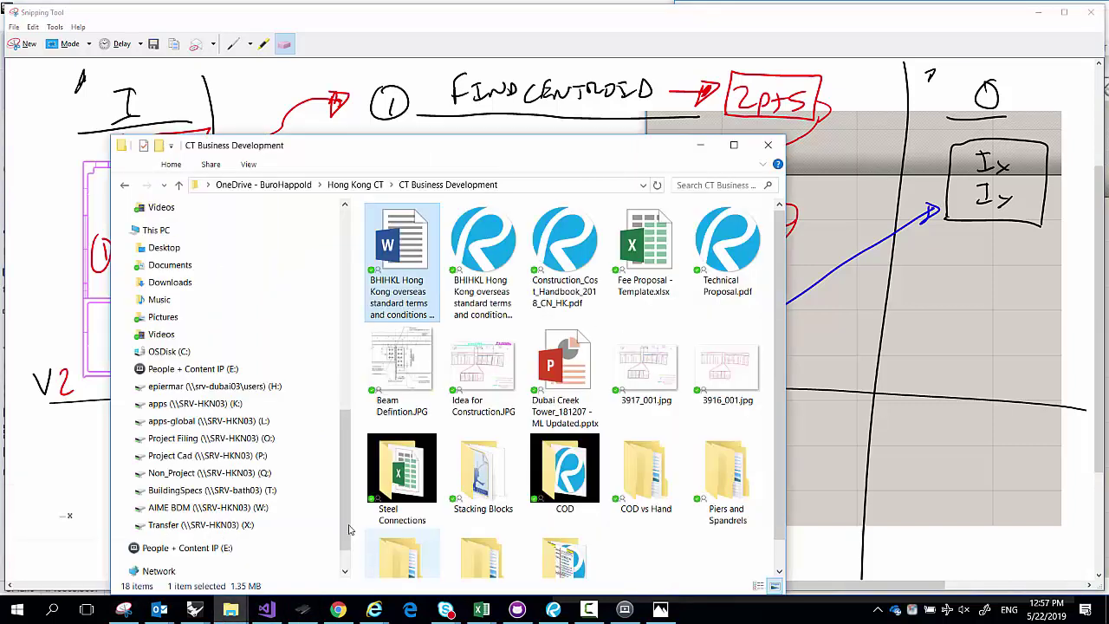
scroll(181, 339, "up", 3)
left_click(163, 334)
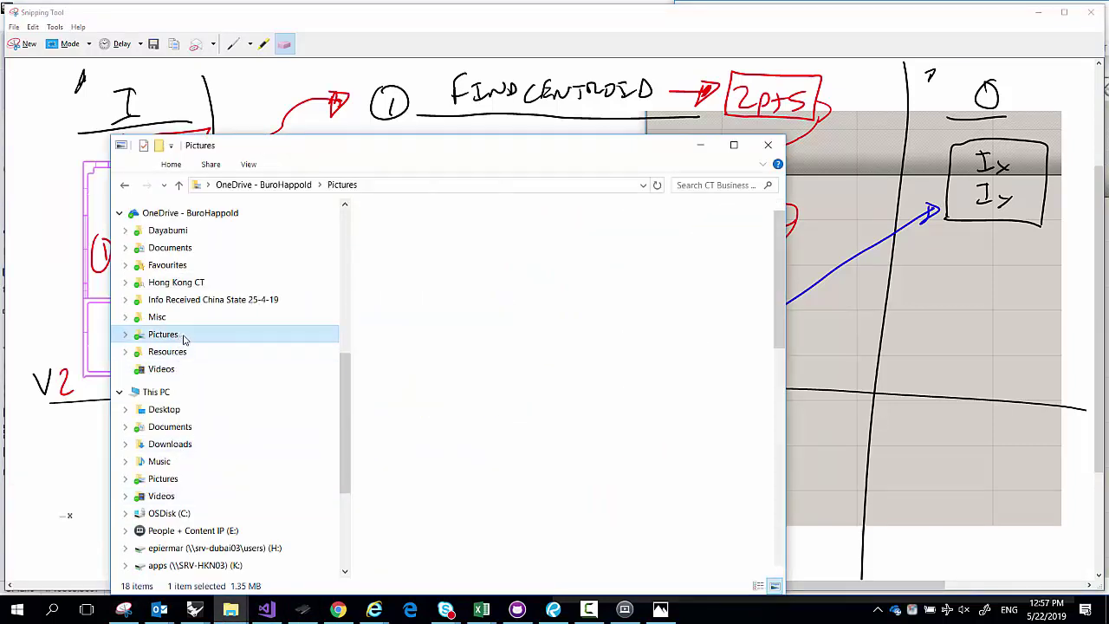
scroll(562, 362, "down", 8)
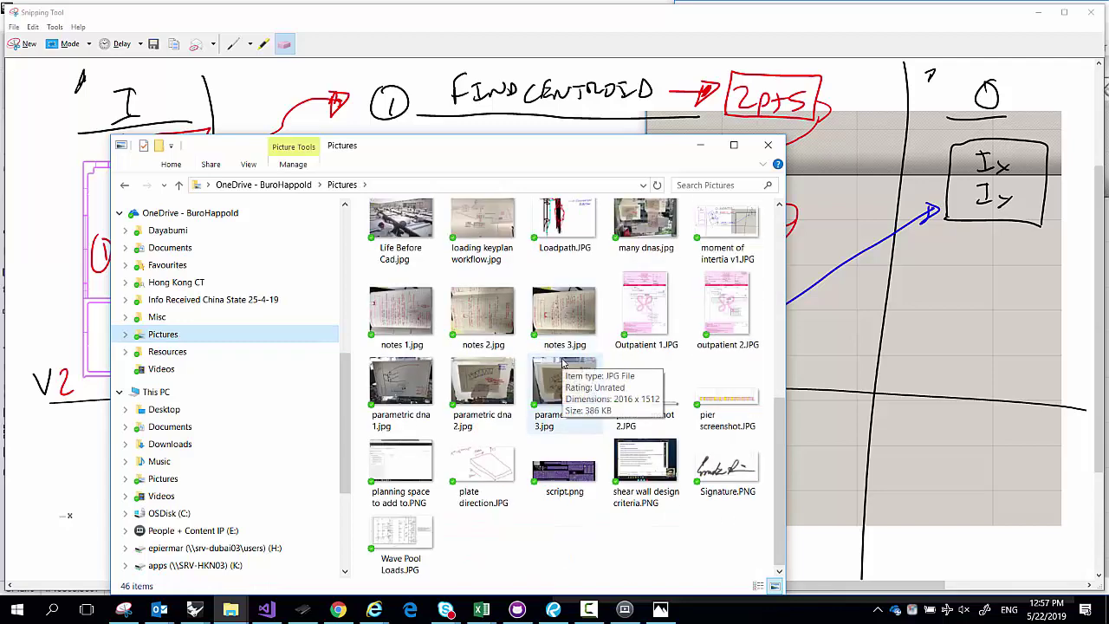
Show the details pane for the Pictures folder and list its files in the Details layout
left_click(248, 164)
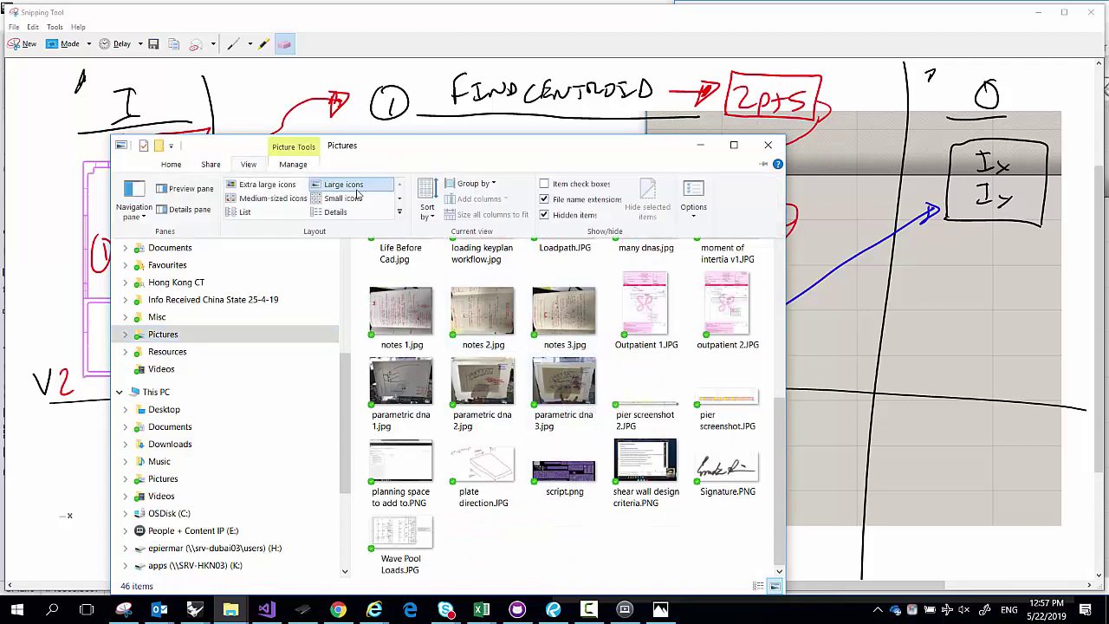
left_click(188, 210)
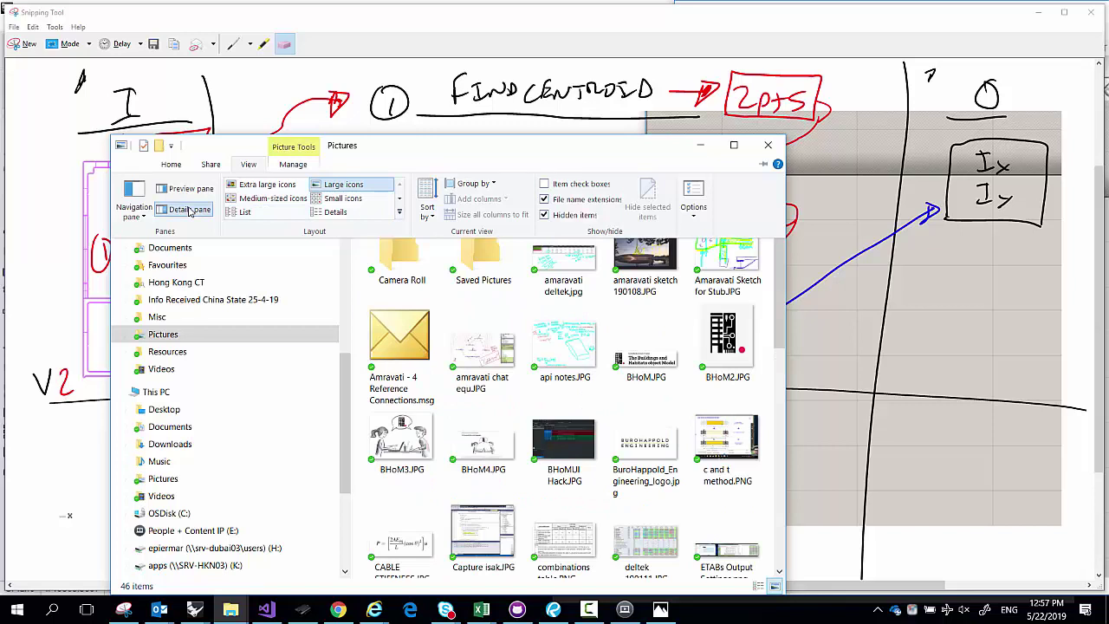
left_click(249, 165)
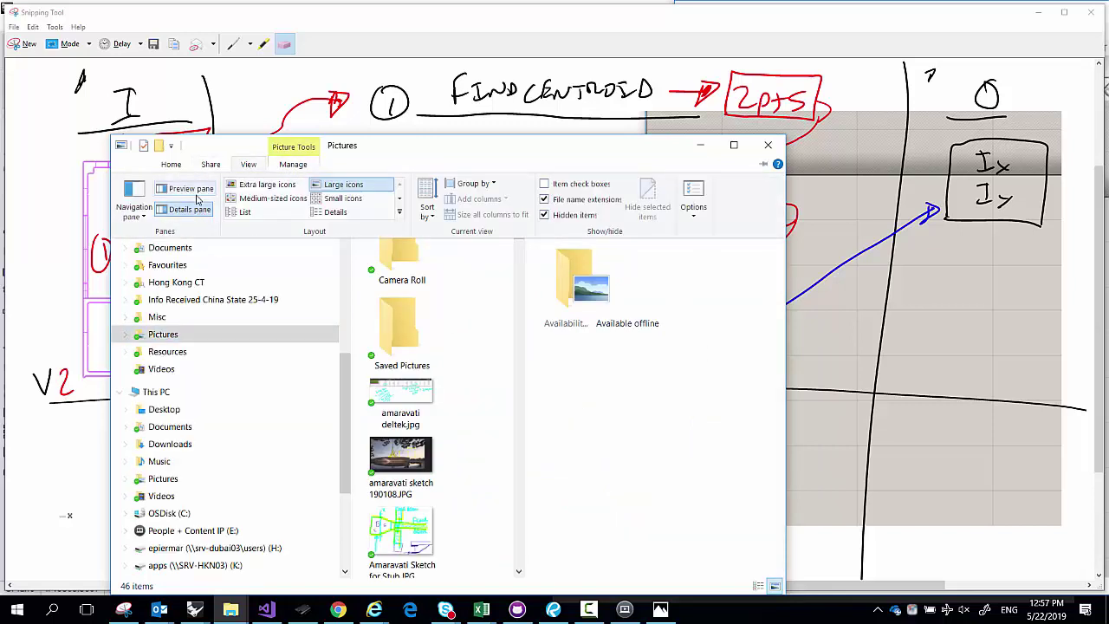
left_click(330, 214)
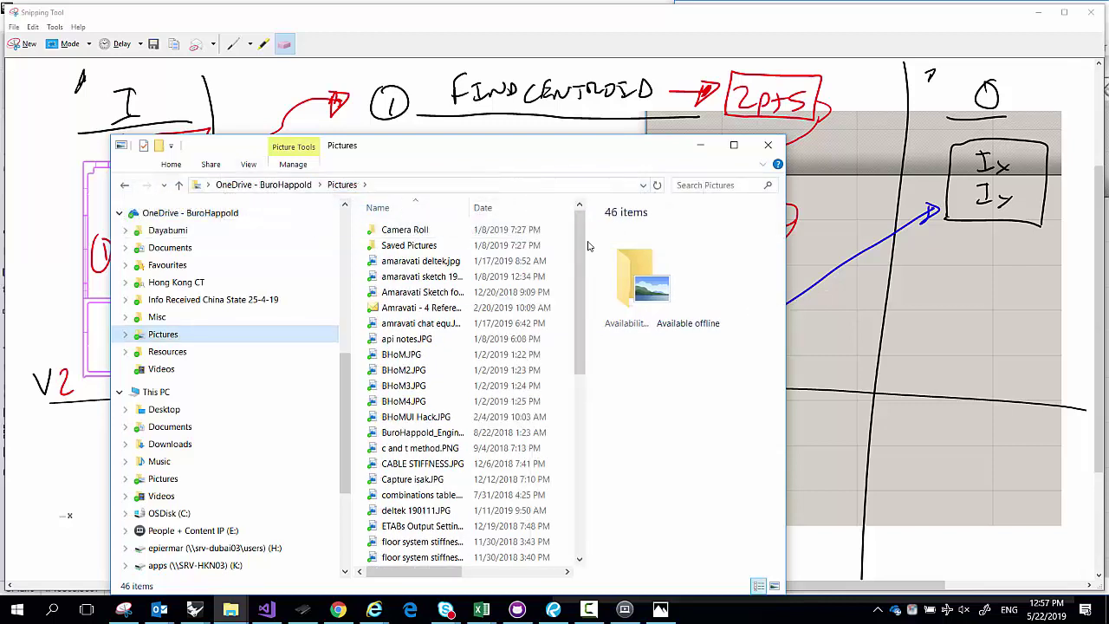
Sort the Pictures folder by newest date and open "moment of intertia v1.JPG" in Photos
left_click(511, 208)
left_click(439, 262)
double_click(439, 263)
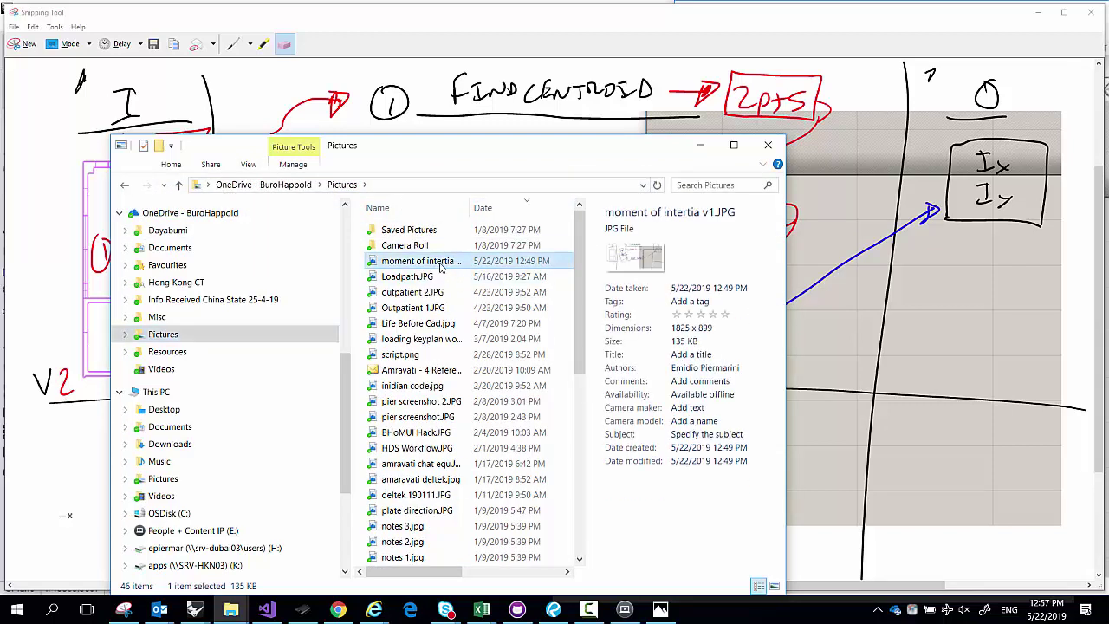
double_click(352, 221)
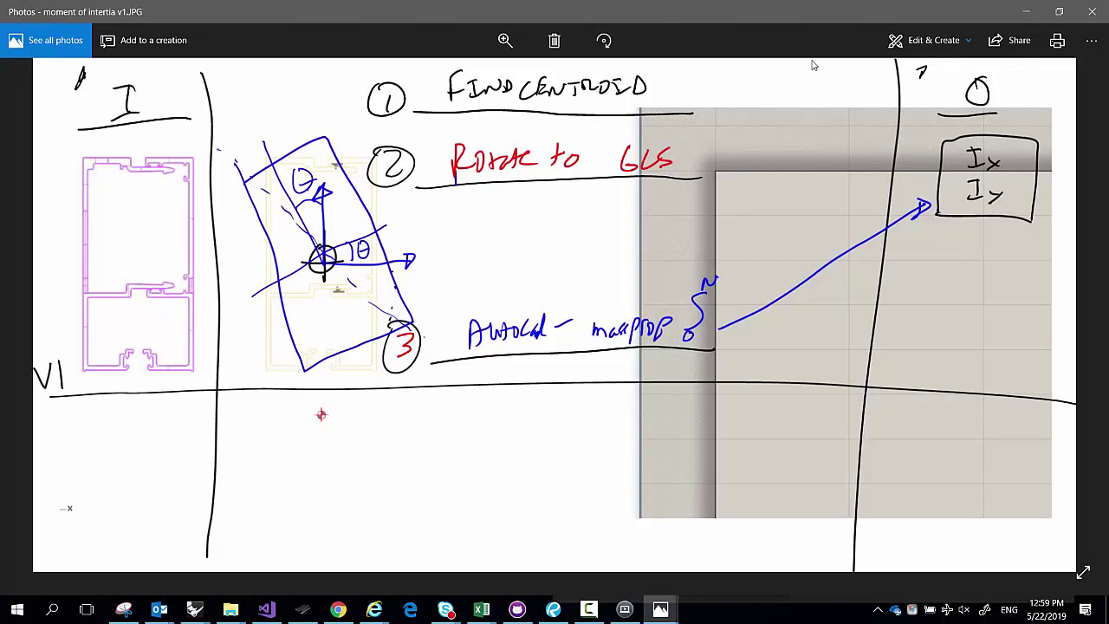
Compare the version 2 snip with the version 1 workflow image in Photos, ending back on the snip
left_click(1022, 14)
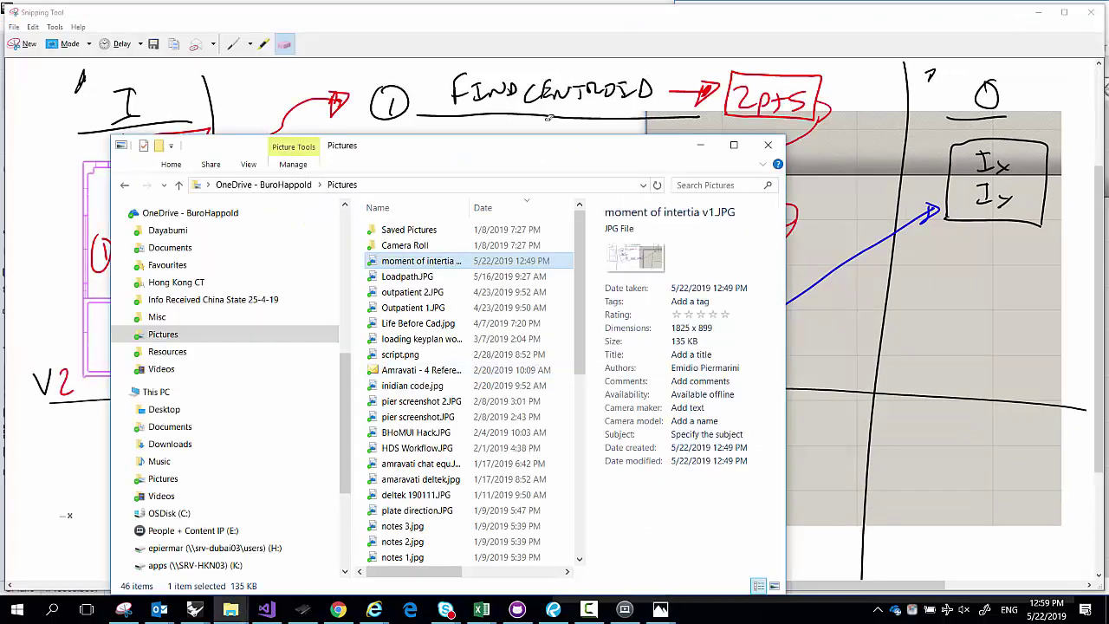
left_click(529, 48)
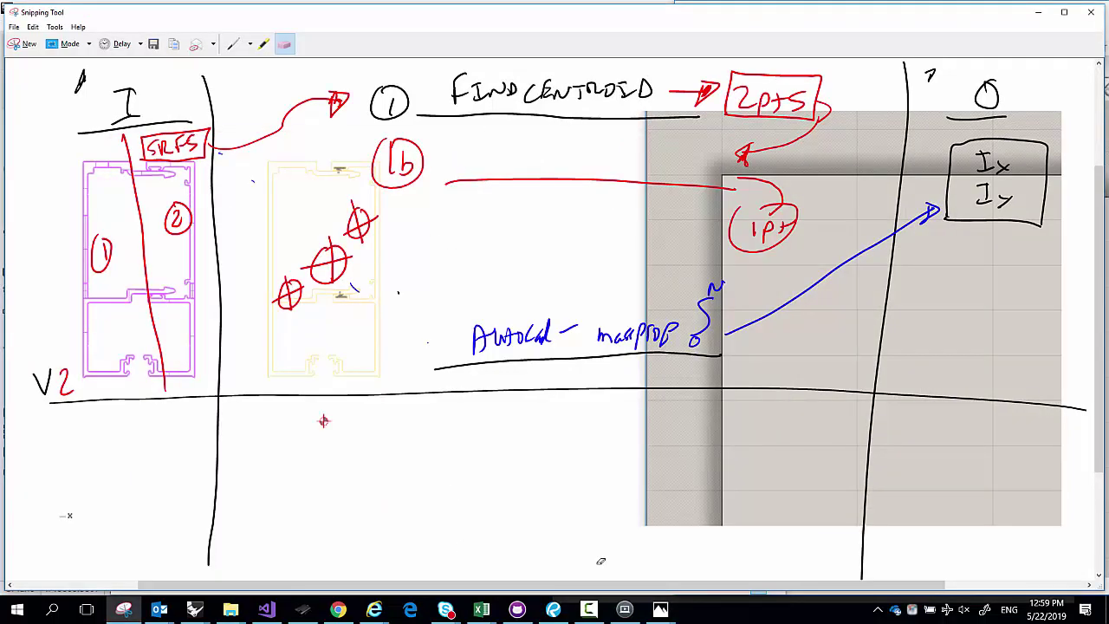
mouse_move(660, 609)
left_click(699, 558)
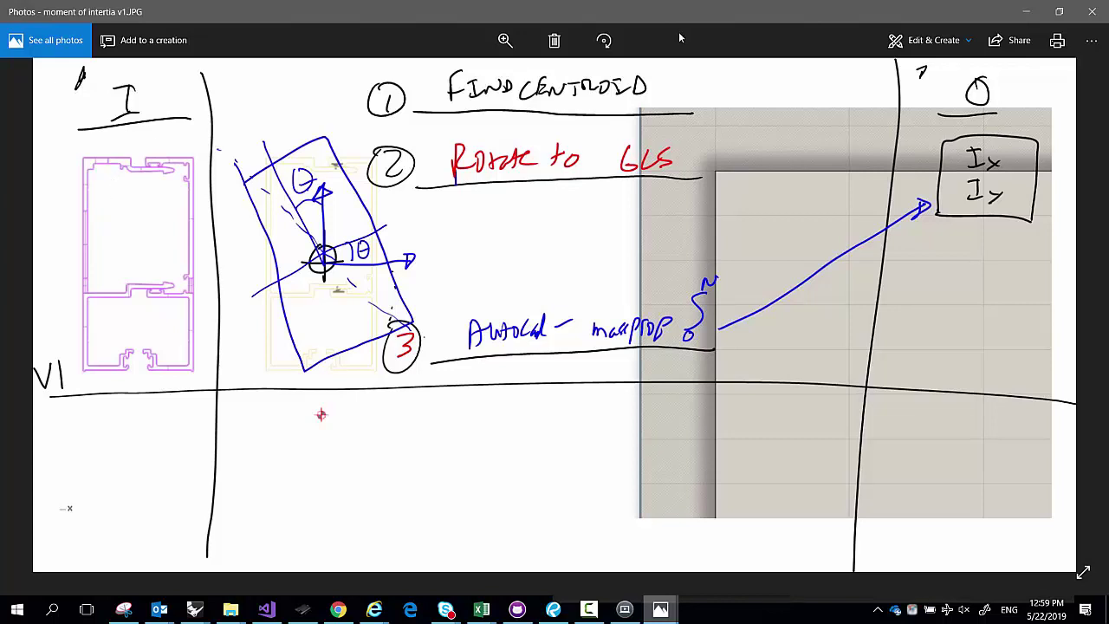
left_click(1025, 11)
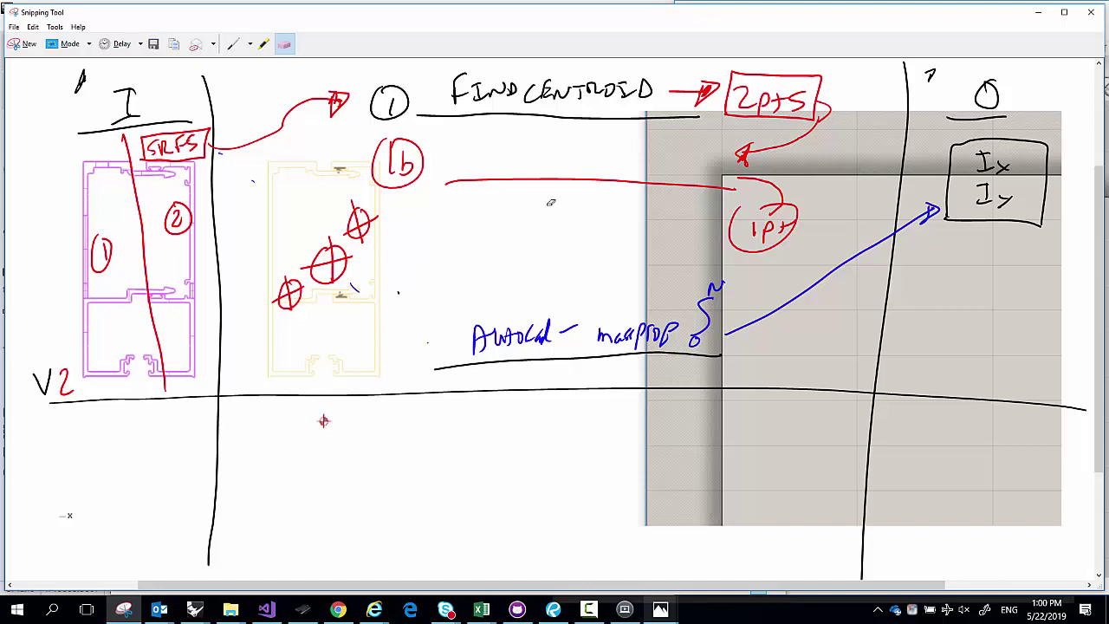
Write "2pts → LINE → mp" in red on the 1b line and add an arrowhead towards the circled "1pt"
left_click(242, 41)
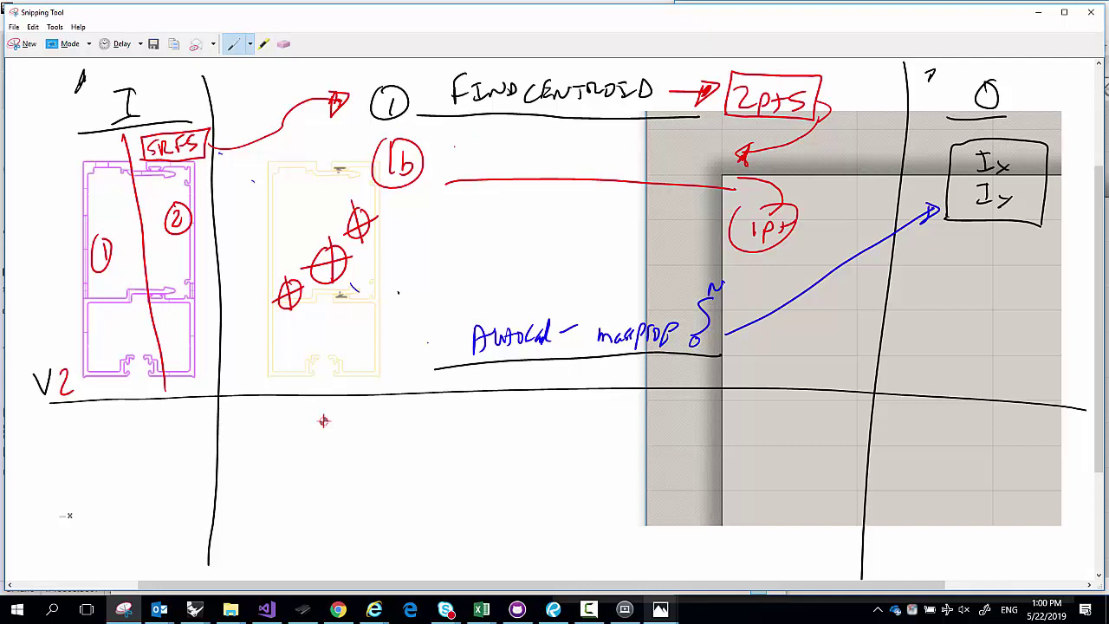
mouse_move(457, 146)
left_mouse_down()
mouse_move(481, 173)
mouse_move(560, 155)
mouse_move(554, 165)
left_mouse_up()
left_click(577, 158)
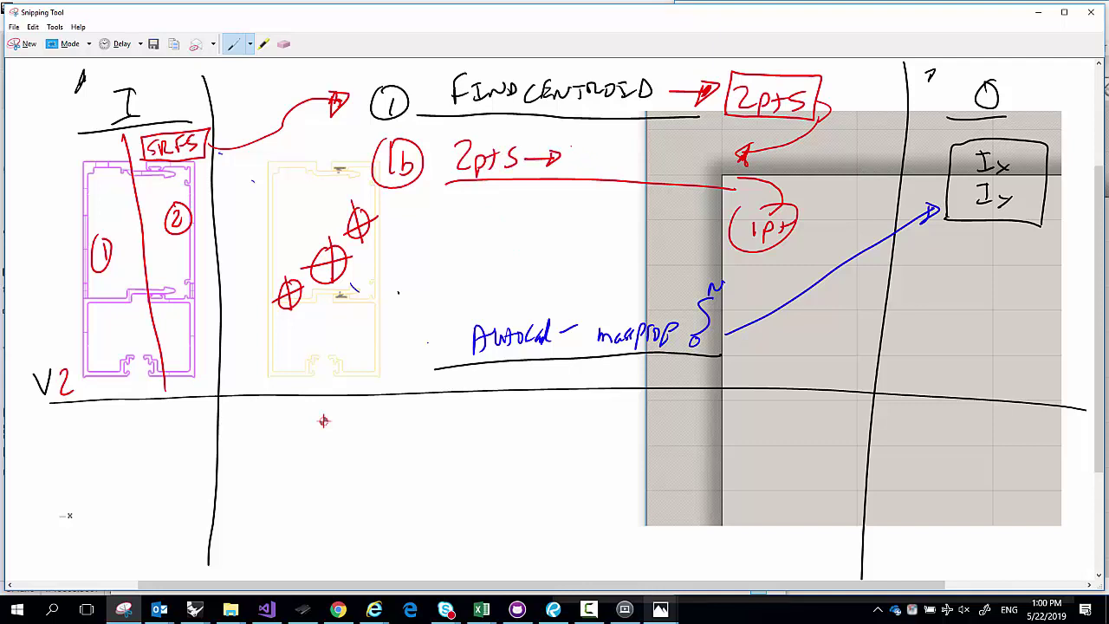
mouse_move(563, 144)
left_mouse_down()
mouse_move(573, 171)
mouse_move(630, 145)
mouse_move(636, 164)
mouse_move(673, 158)
mouse_move(703, 172)
left_mouse_up()
mouse_move(701, 169)
left_mouse_down()
mouse_move(713, 154)
mouse_move(778, 211)
mouse_move(795, 196)
mouse_move(780, 213)
mouse_move(794, 194)
left_mouse_up()
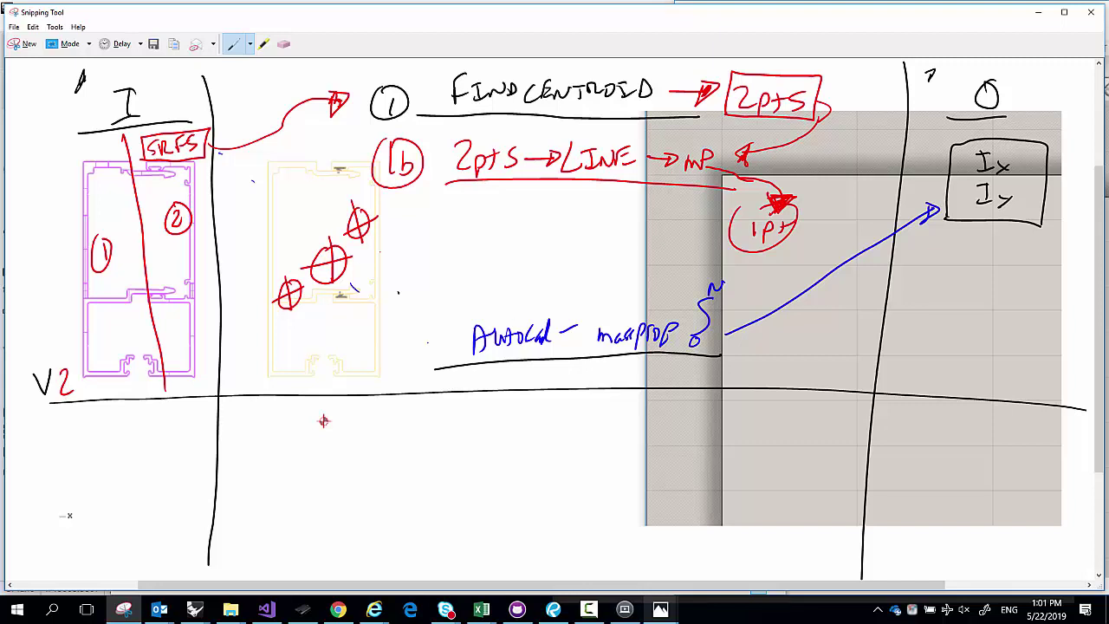
Draw a red arrow pointing at the middle centroid symbol and add a boxed "2" in front of SRFS
mouse_move(370, 300)
left_mouse_down()
mouse_move(343, 274)
mouse_move(357, 273)
left_mouse_up()
mouse_move(129, 138)
left_mouse_down()
mouse_move(142, 155)
mouse_move(119, 156)
mouse_move(143, 163)
left_mouse_up()
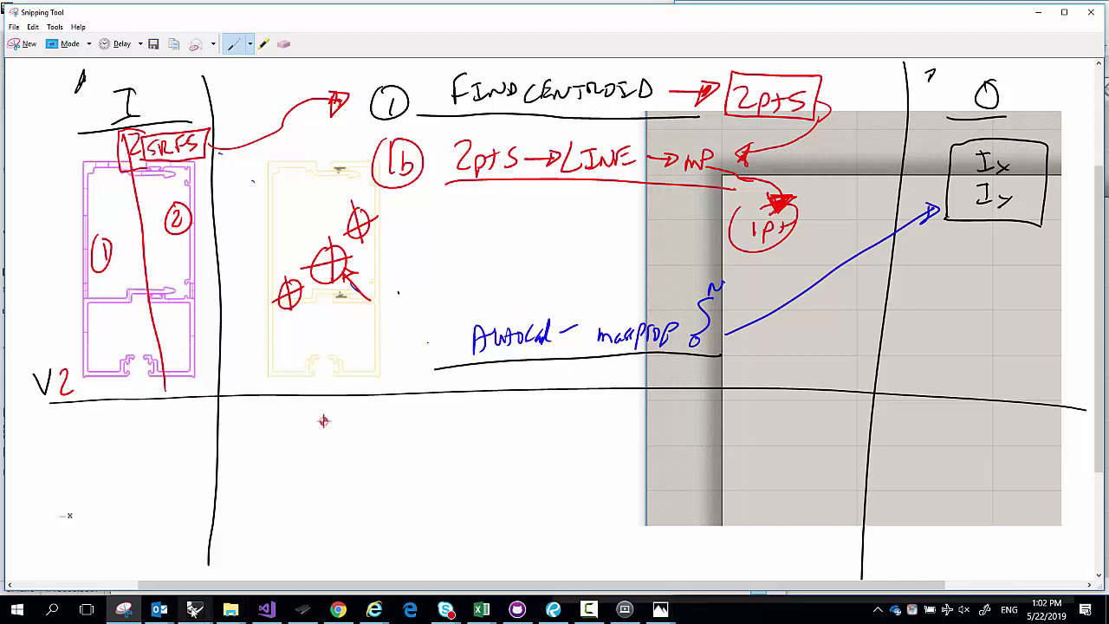
Switch to the OB_TD02 facade model in Rhinoceros, expand the Grasshopper component ribbon and show the Surface components
left_click(194, 609)
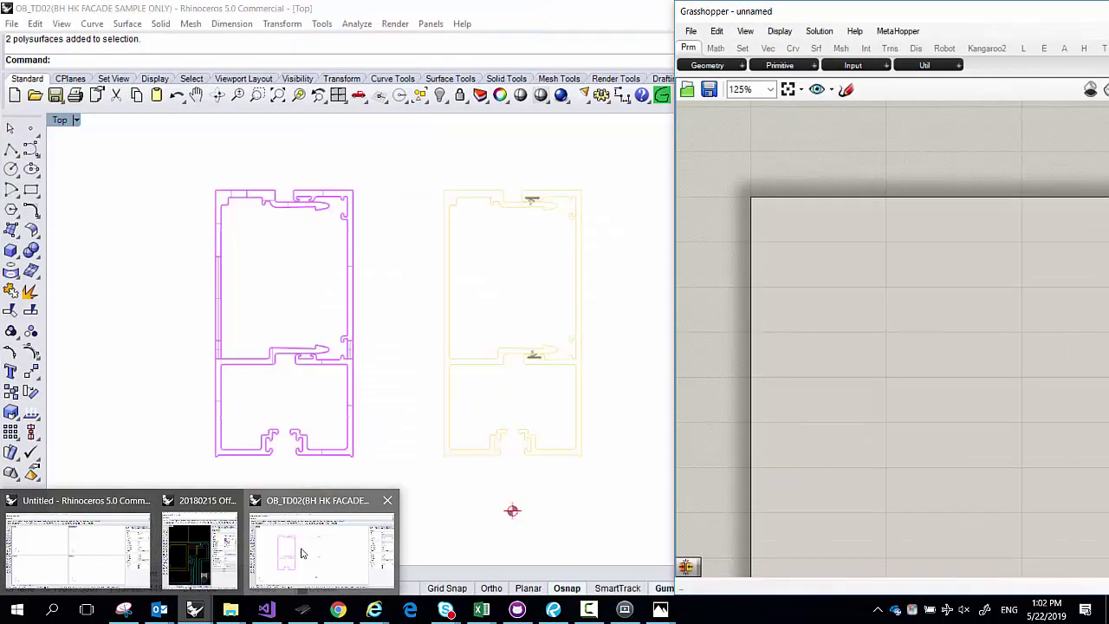
left_click(302, 552)
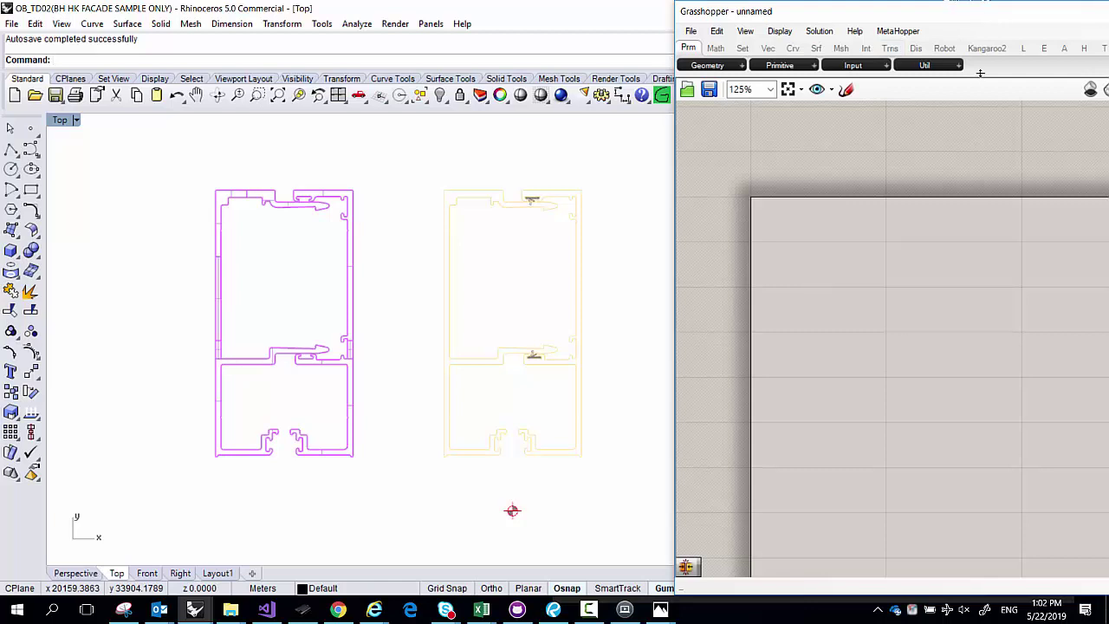
left_click_drag(979, 76, 968, 154)
left_click(715, 47)
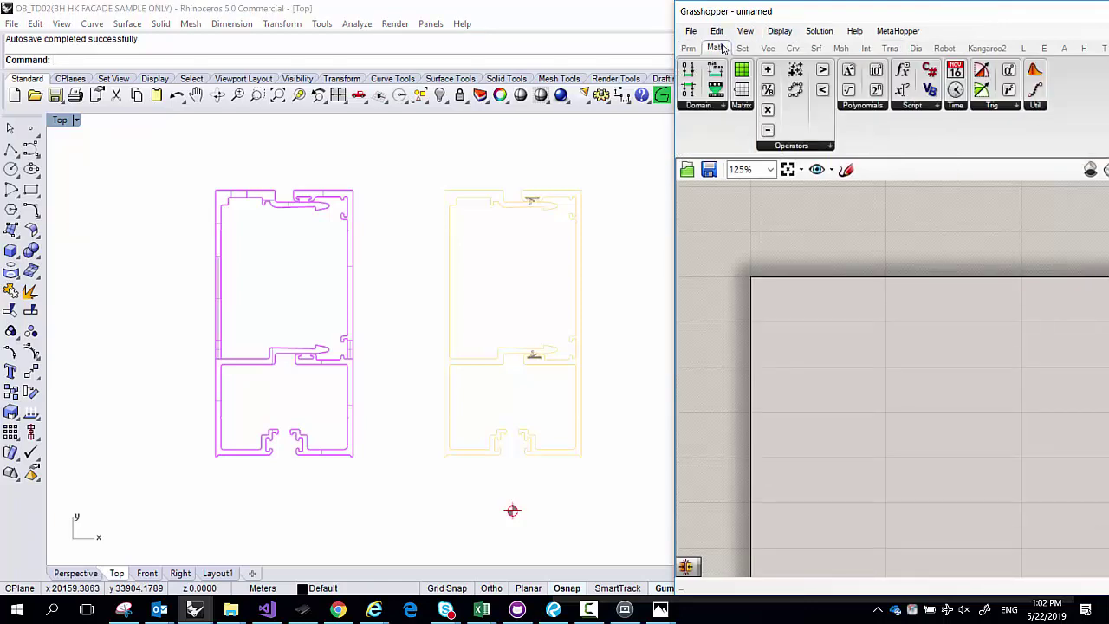
left_click(768, 48)
left_click(791, 49)
left_click(816, 48)
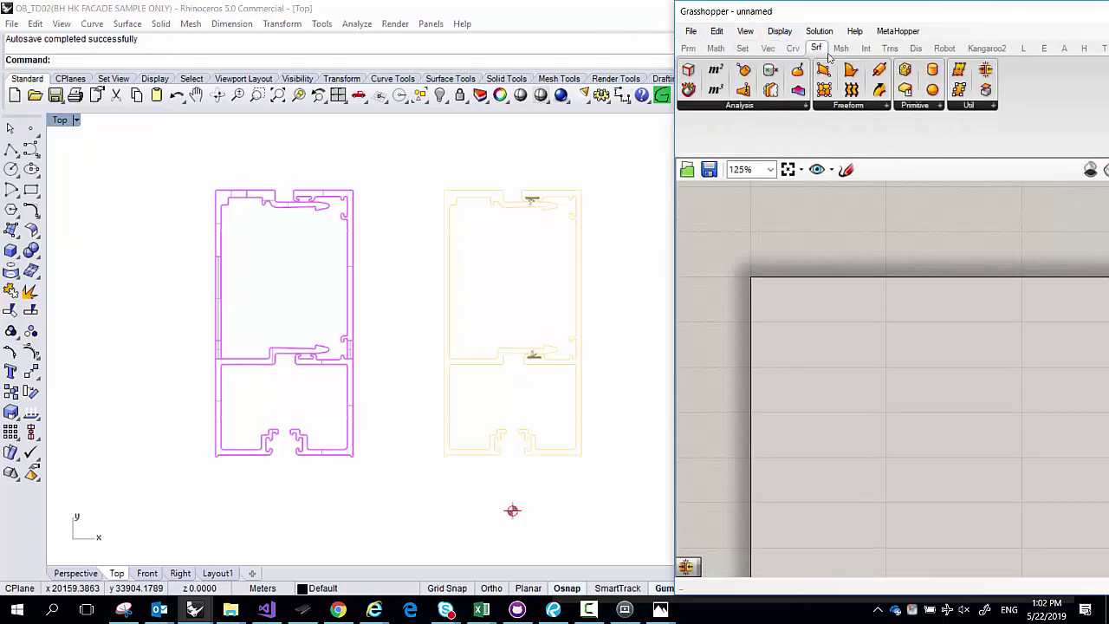
mouse_move(845, 52)
Return to the annotated snip and mark SRFS, FIND CENTROID, 2pts and LINE with short red slanted strokes
left_click(124, 610)
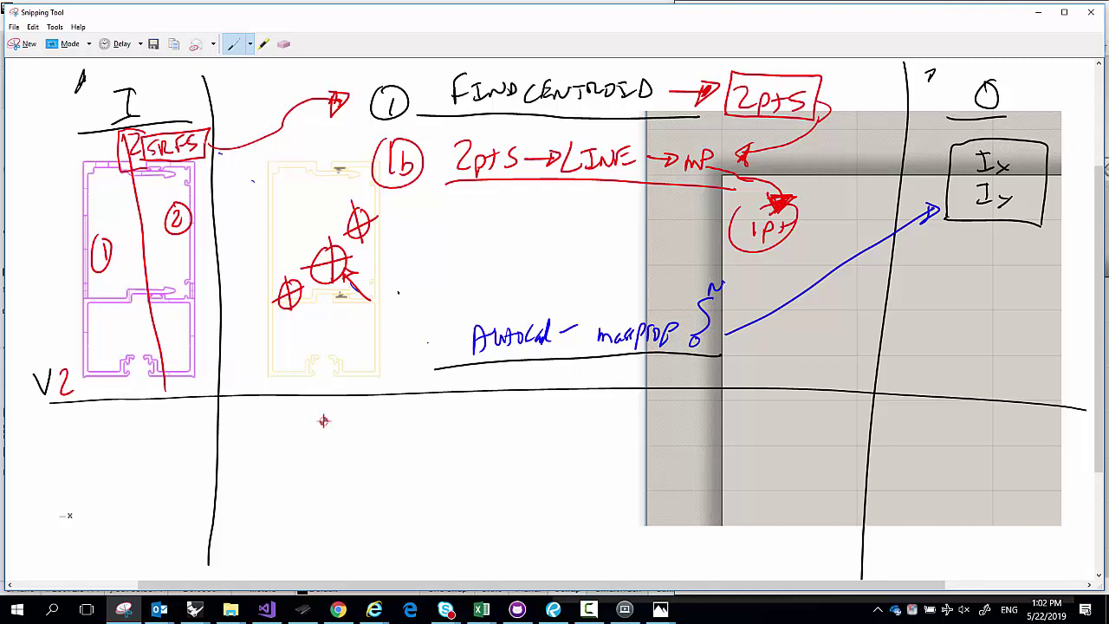
left_click_drag(213, 127, 274, 80)
left_click_drag(538, 80, 558, 58)
left_click_drag(488, 145, 498, 124)
left_click_drag(596, 142, 601, 125)
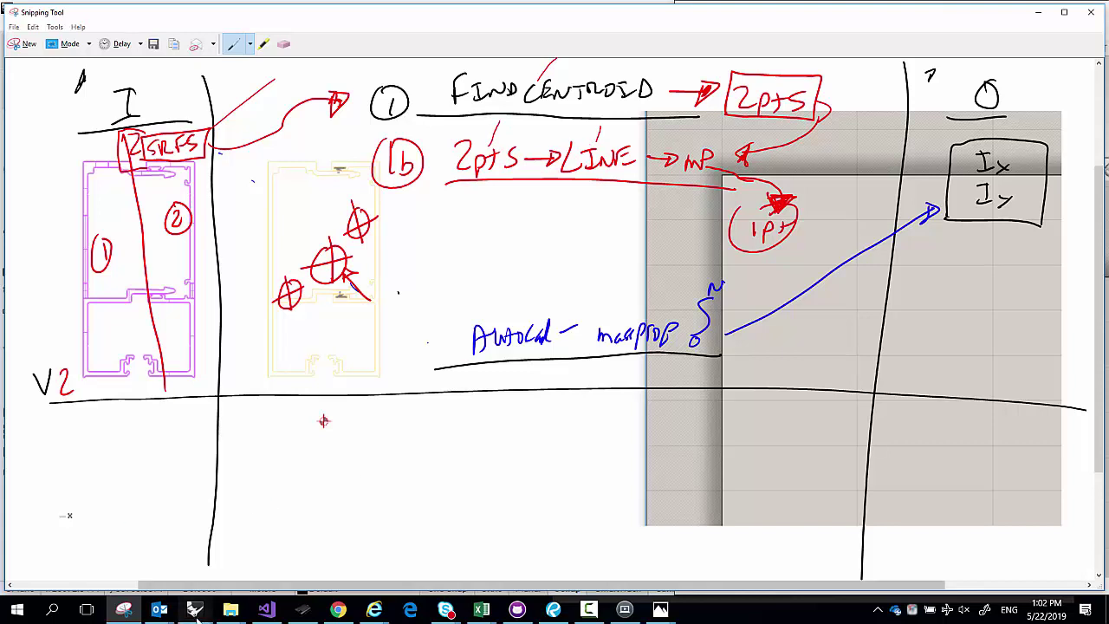
Switch back to the facade model in Rhinoceros and view the blank Grasshopper canvas at 156% zoom
mouse_move(194, 609)
mouse_move(297, 566)
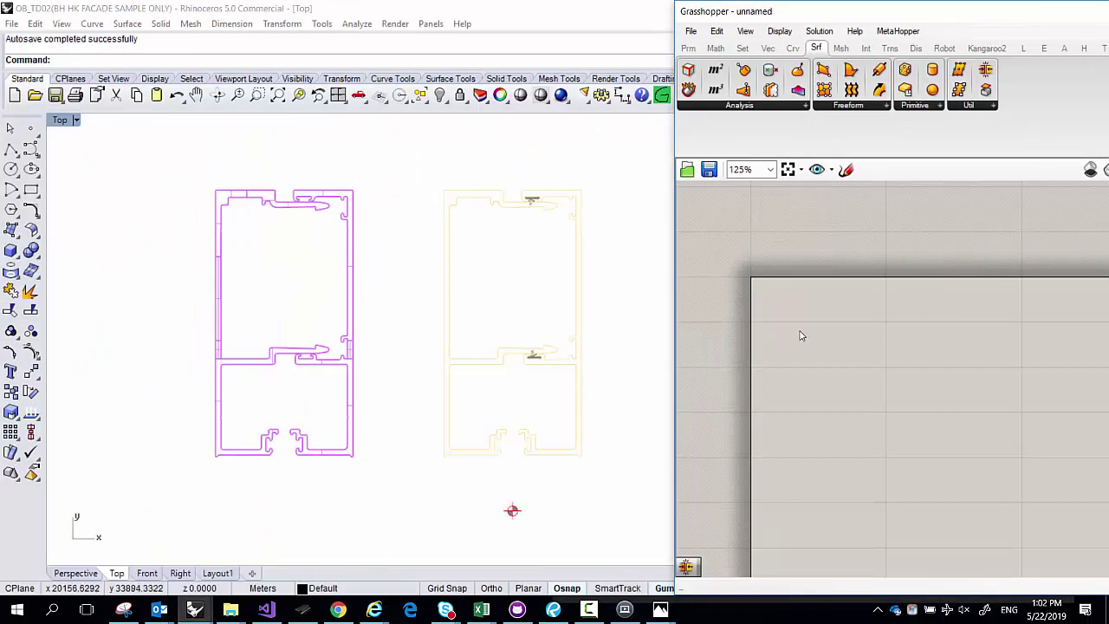
right_click_drag(801, 335, 776, 270)
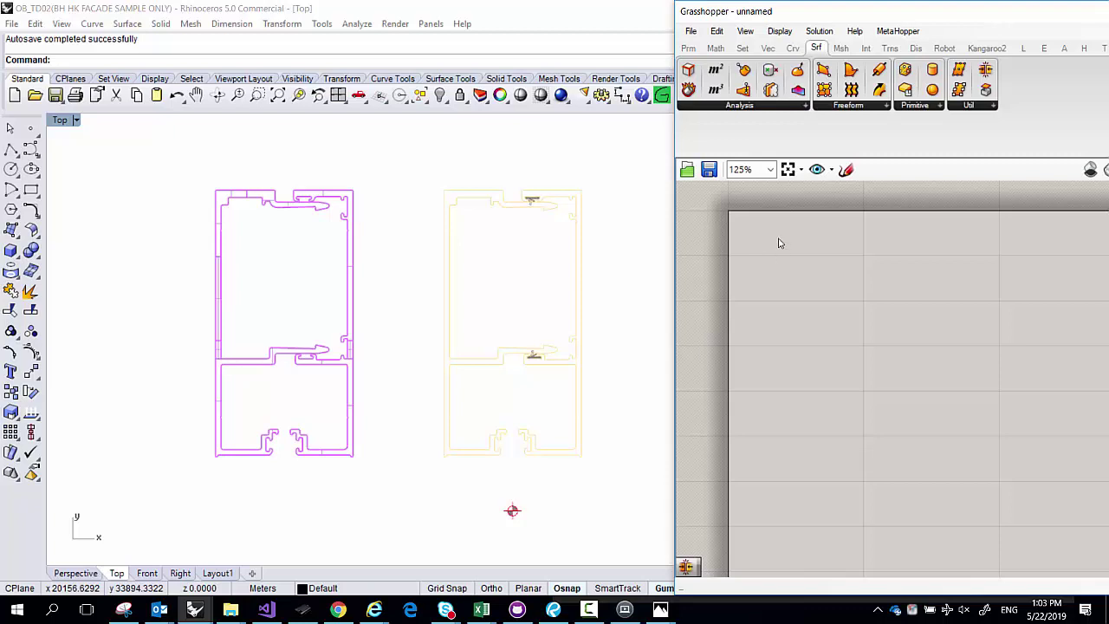
scroll(766, 245, "up", 1)
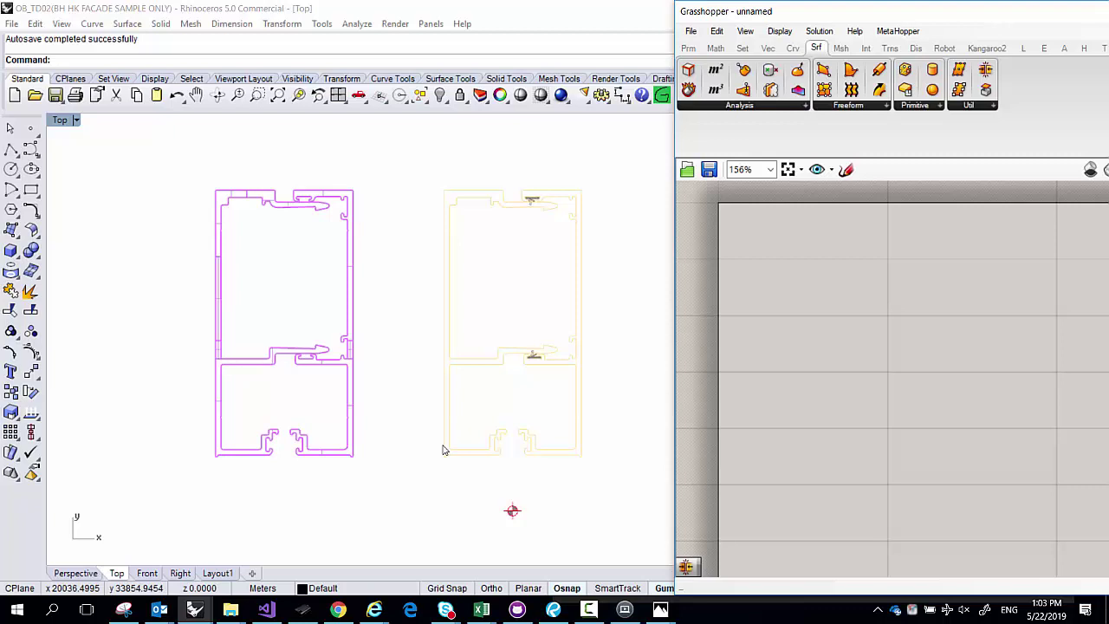
Switch to Chrome and search the Grasshopper site, restricted to Grasshopper3d Only, for "reference surface into grasshopper"
left_click(338, 609)
scroll(334, 283, "up", 15)
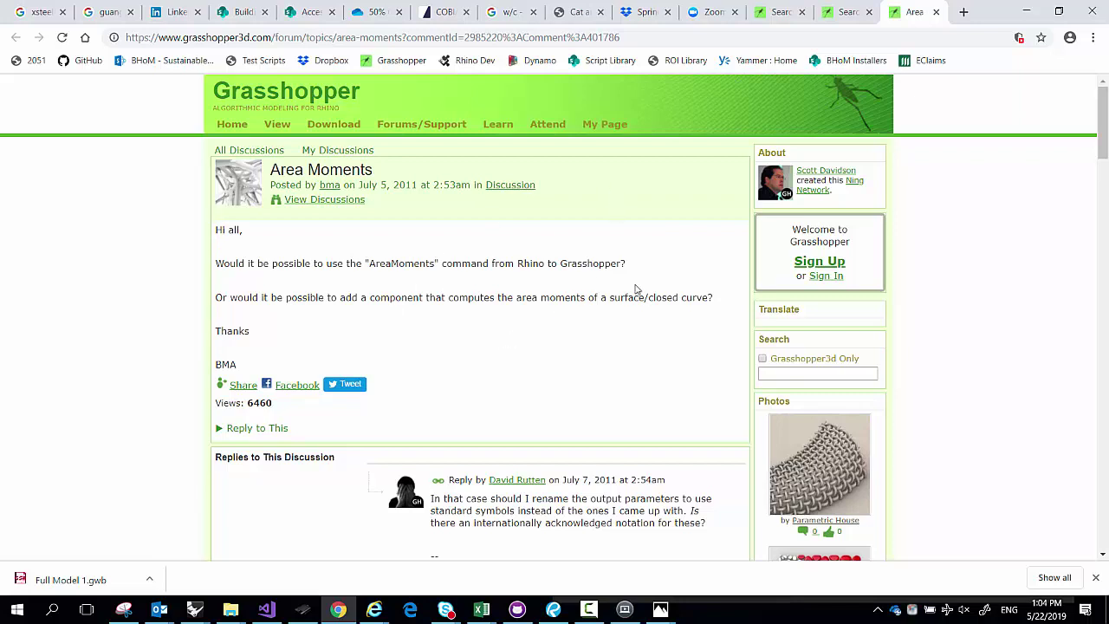
left_click(821, 373)
left_click(762, 358)
left_click(777, 371)
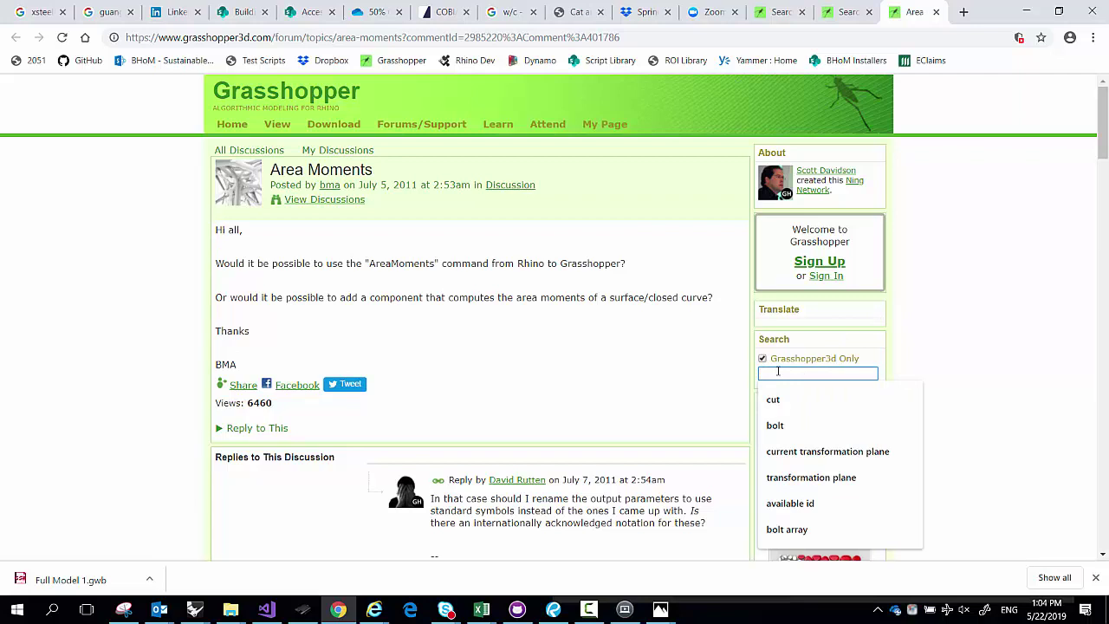
type("reference")
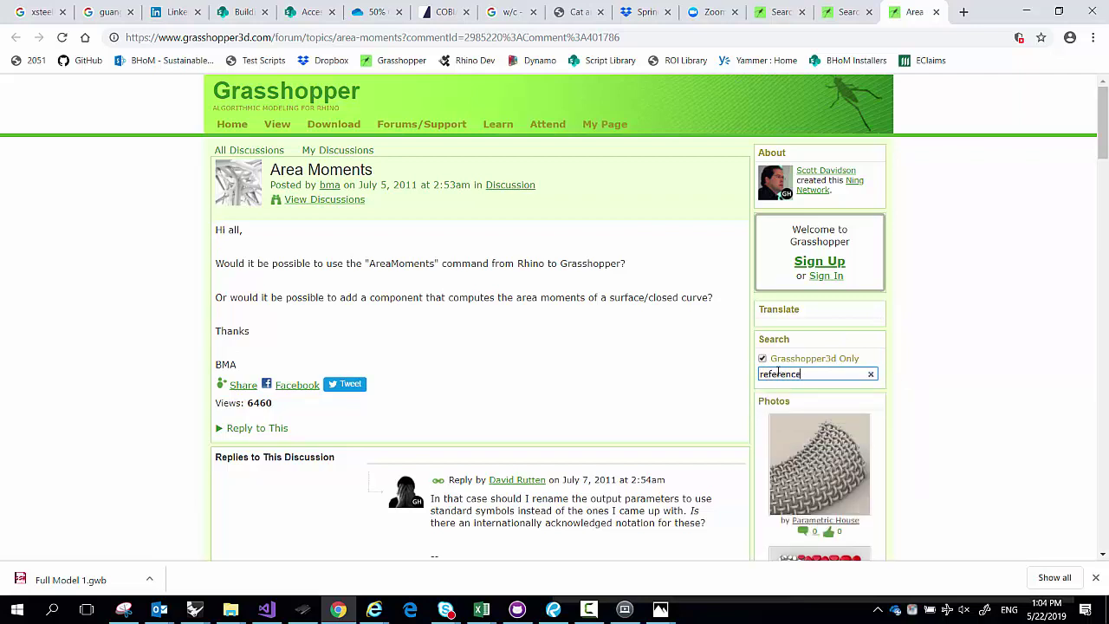
type(" surface into grasshopper")
key("Return")
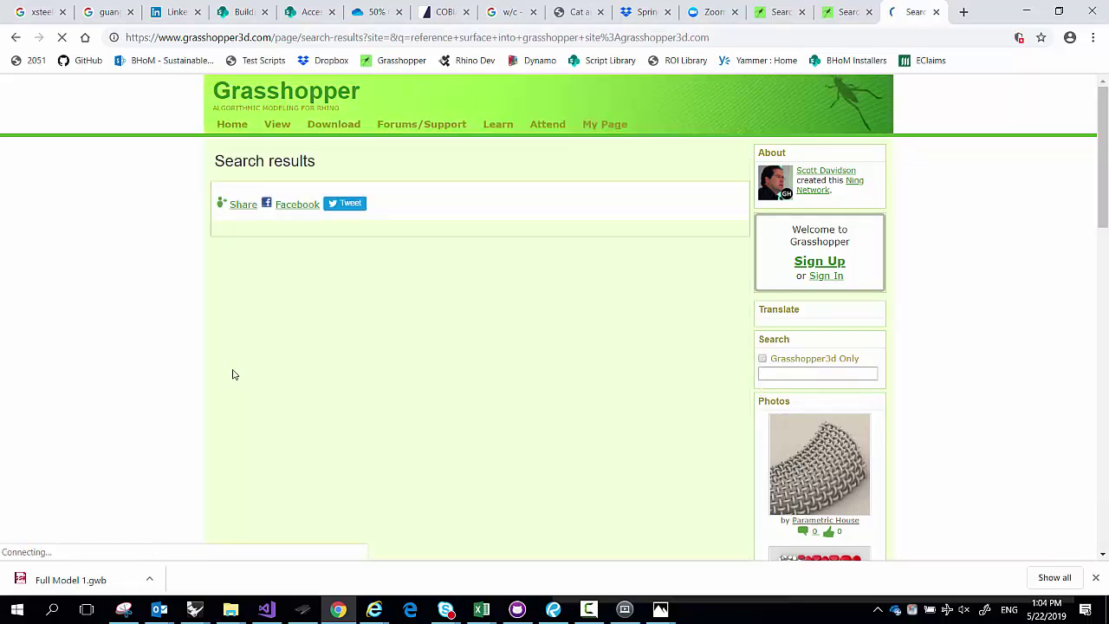
Skim the search results, read the "Reference Geometry in Grasshopper - Groups" thread, and return to the annotated snip in Snipping Tool
scroll(195, 370, "down", 7)
scroll(190, 367, "up", 7)
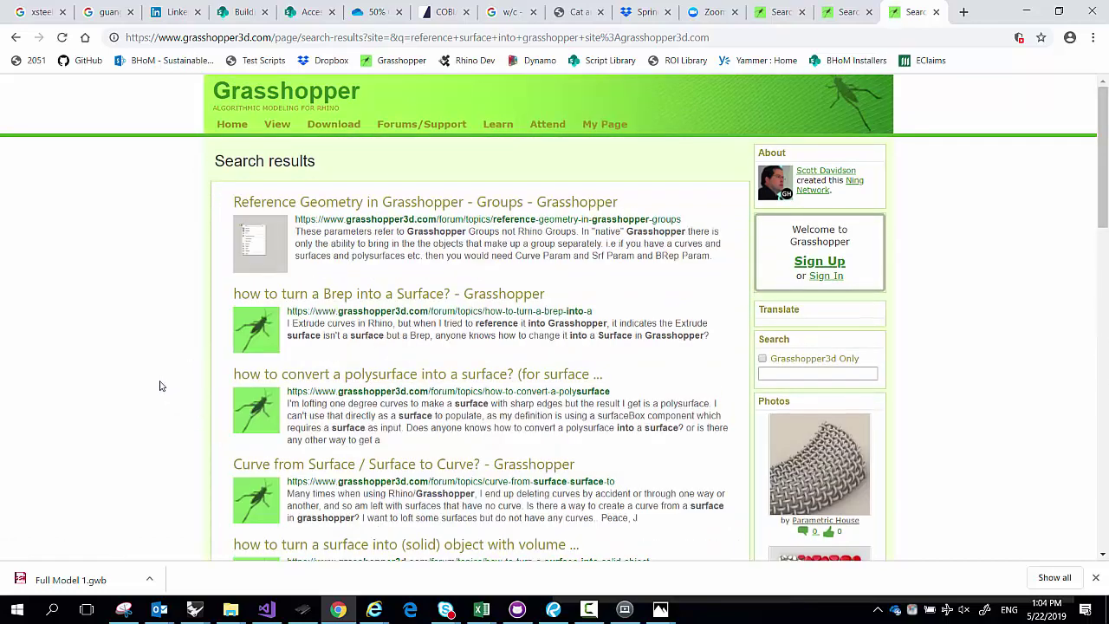
left_click(417, 210)
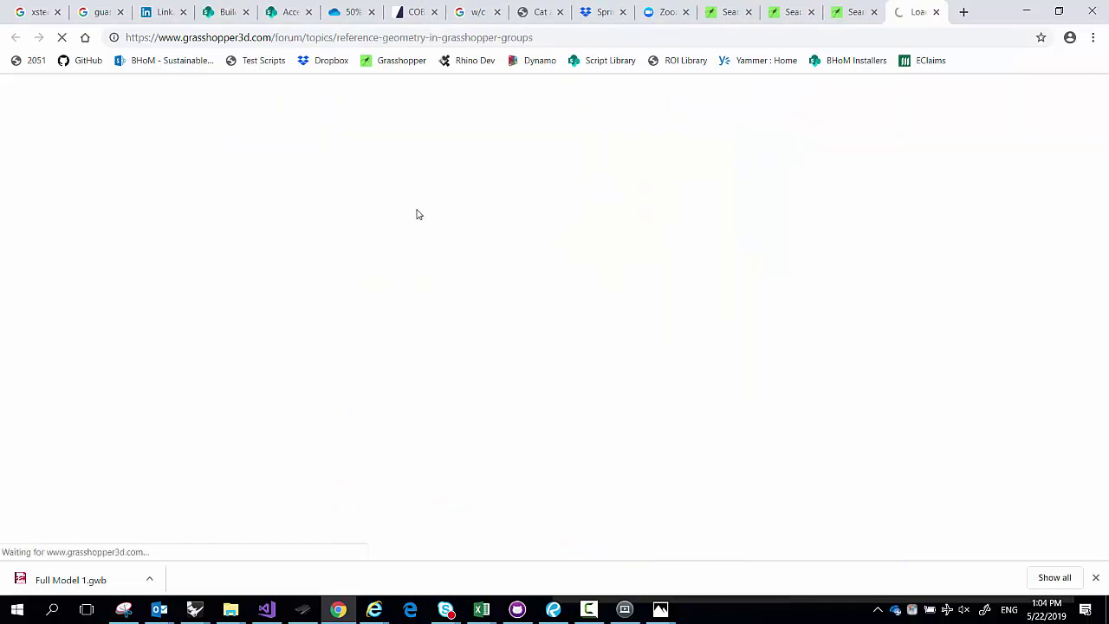
scroll(422, 365, "down", 3)
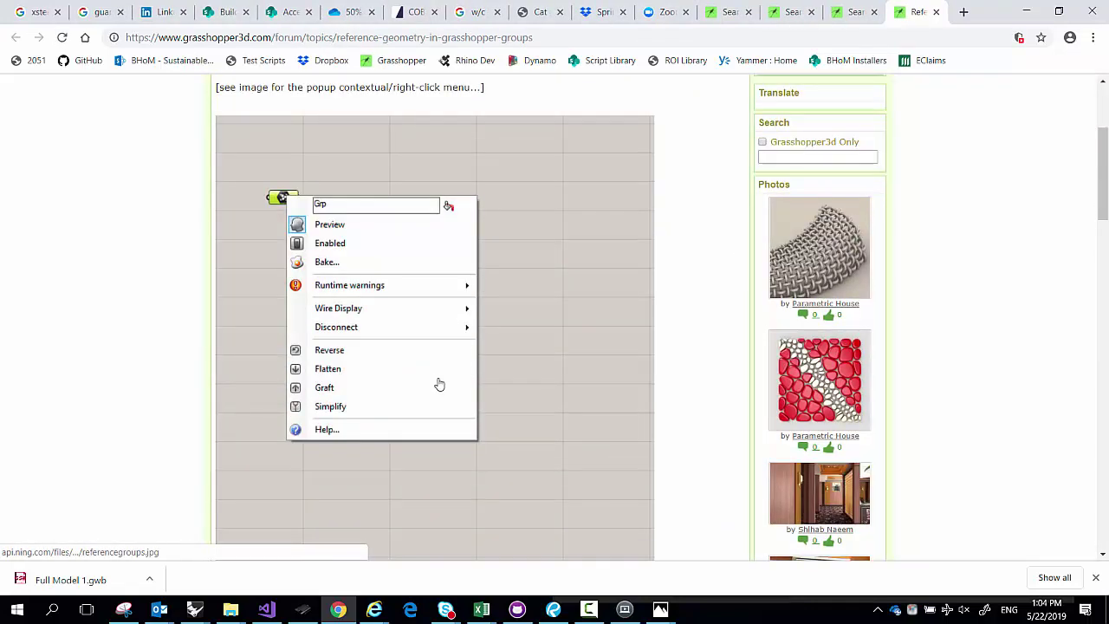
scroll(439, 384, "up", 3)
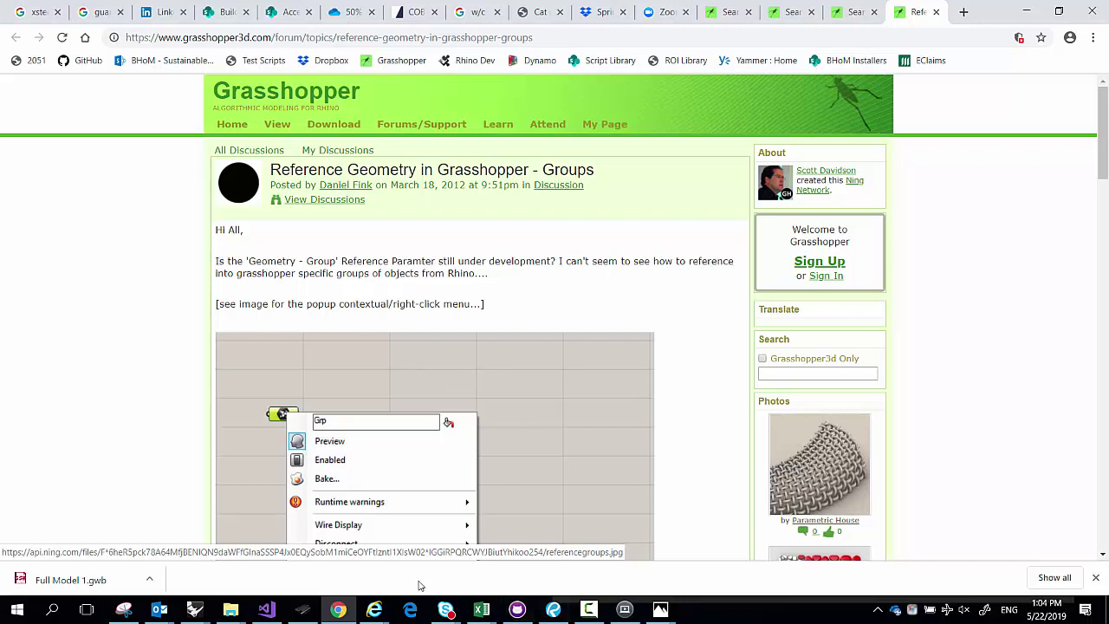
left_click(127, 611)
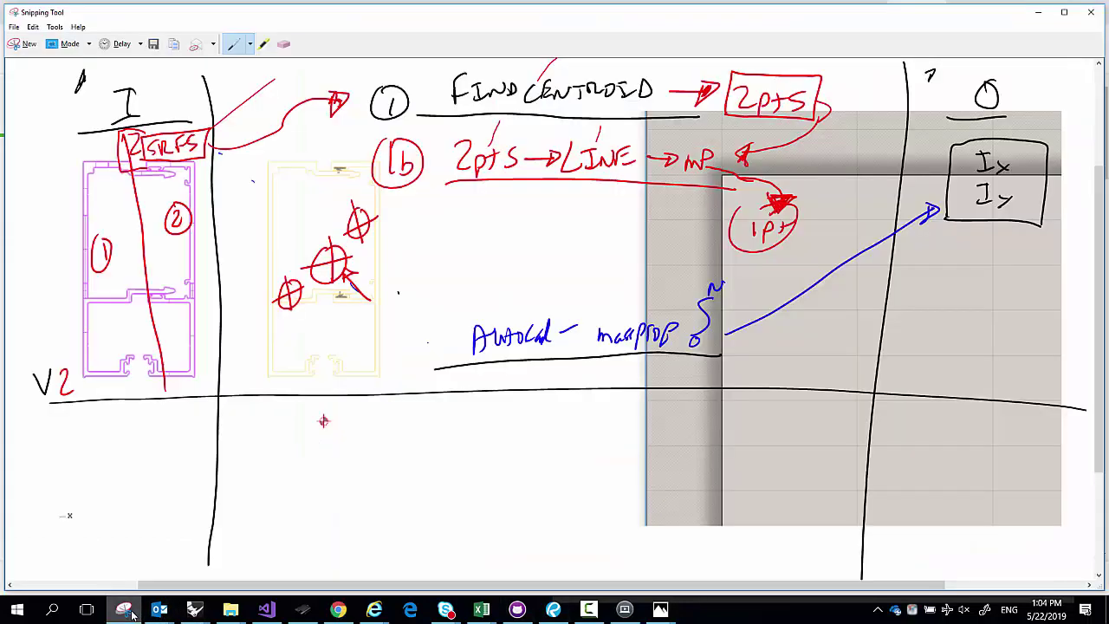
Switch from the annotated snip to the facade model in Rhinoceros and place a Circle parameter on the Grasshopper canvas
left_click(127, 611)
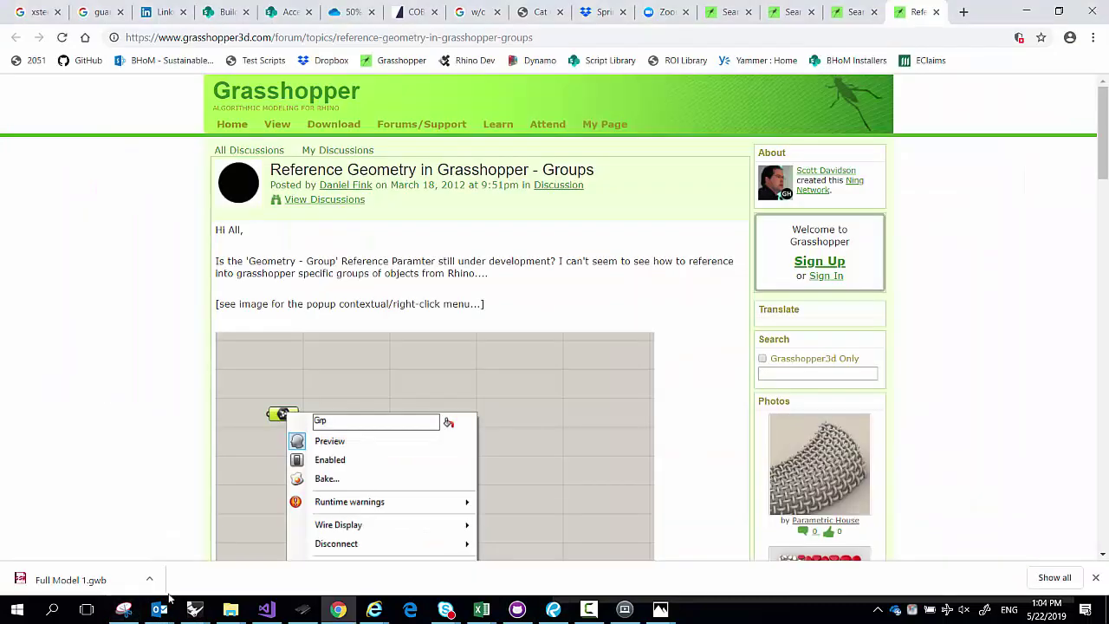
left_click(127, 610)
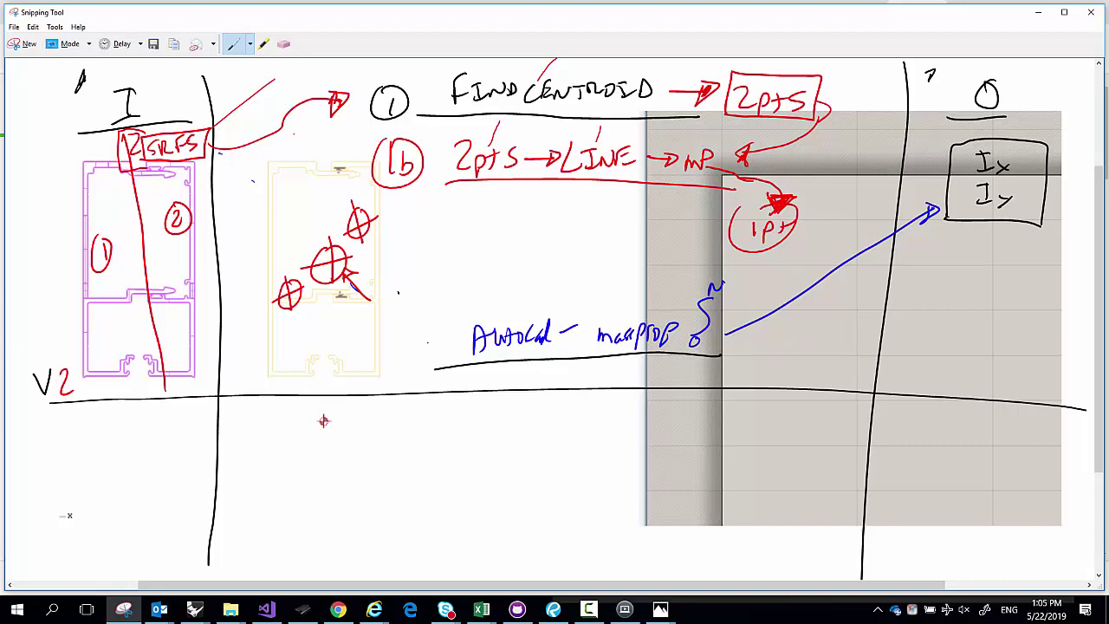
mouse_move(195, 609)
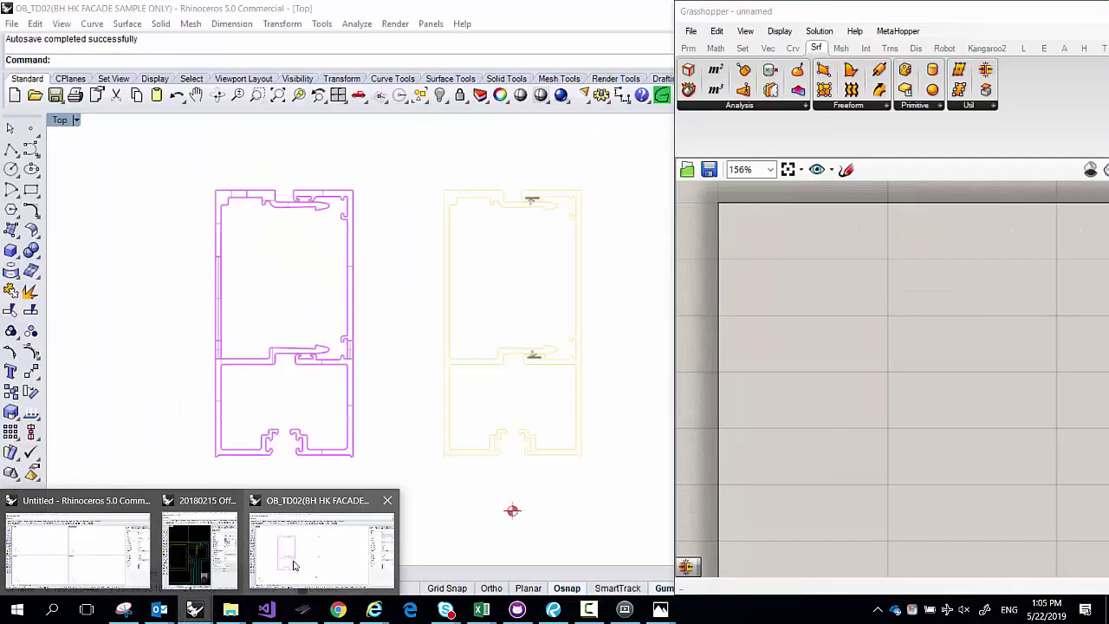
left_click(293, 564)
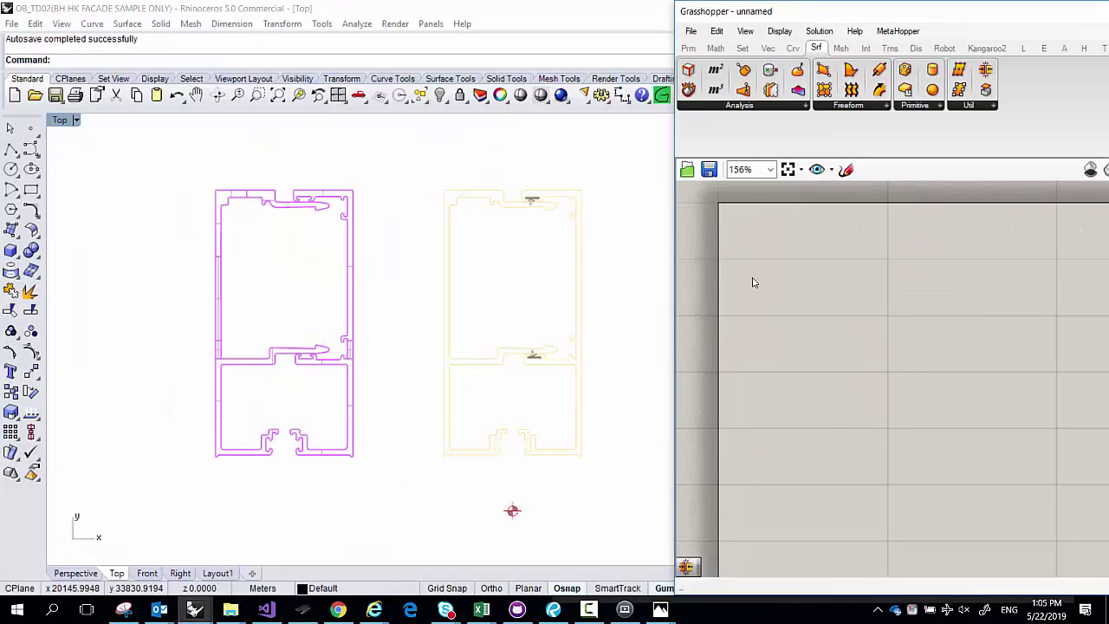
left_click(691, 48)
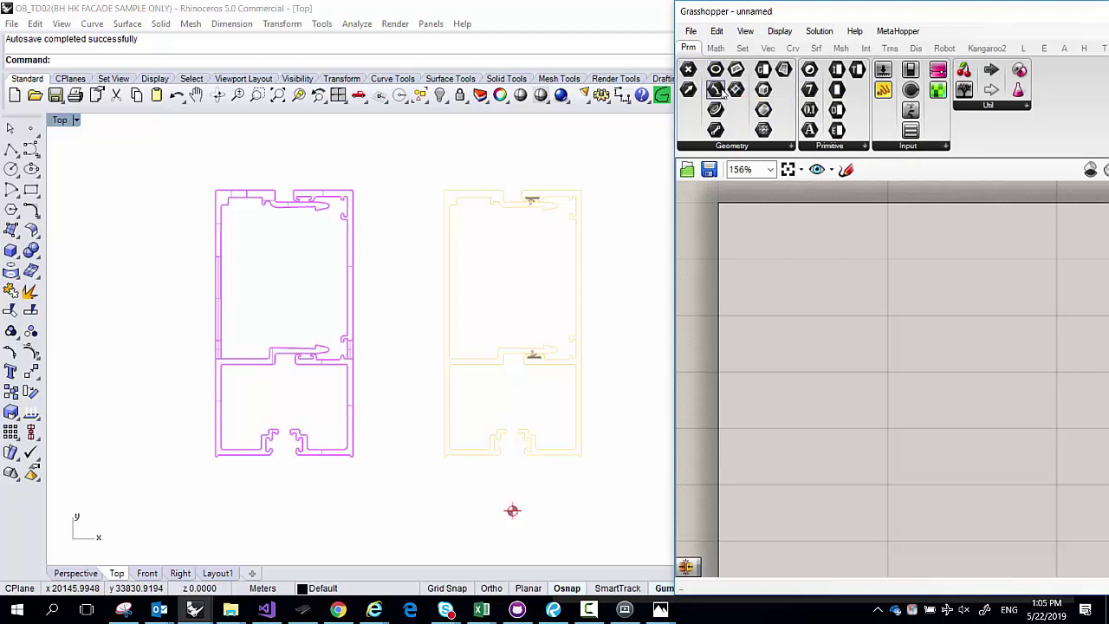
left_click_drag(716, 73, 955, 318)
Try to feed a number slider with value 8 into the Circle parameter, and delete the slider after reading the component's error
double_click(767, 361)
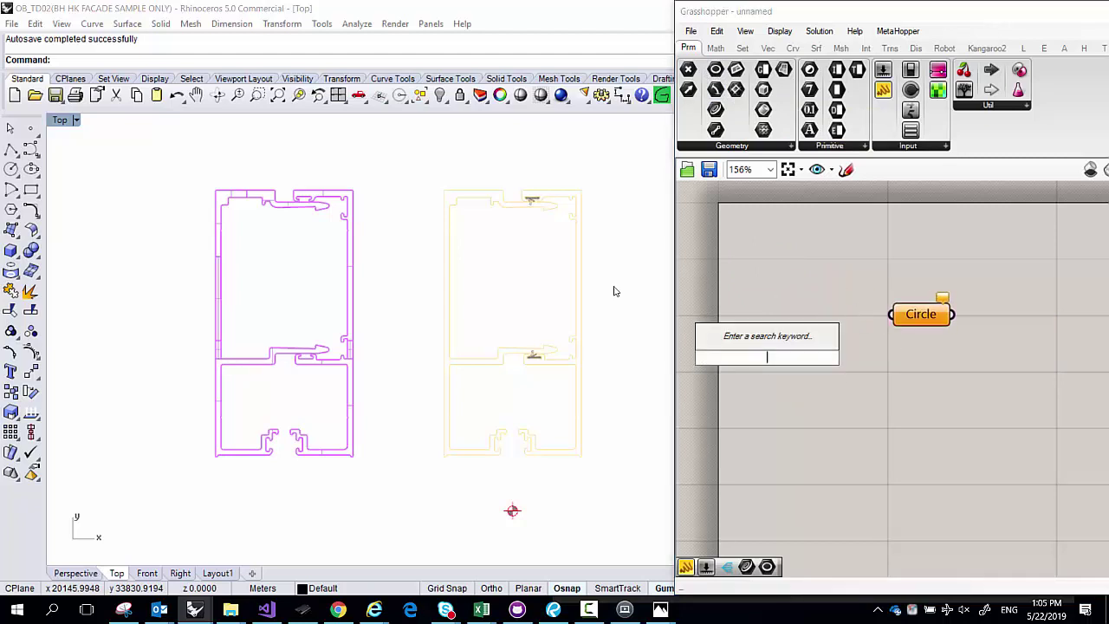
type("8")
key("Return")
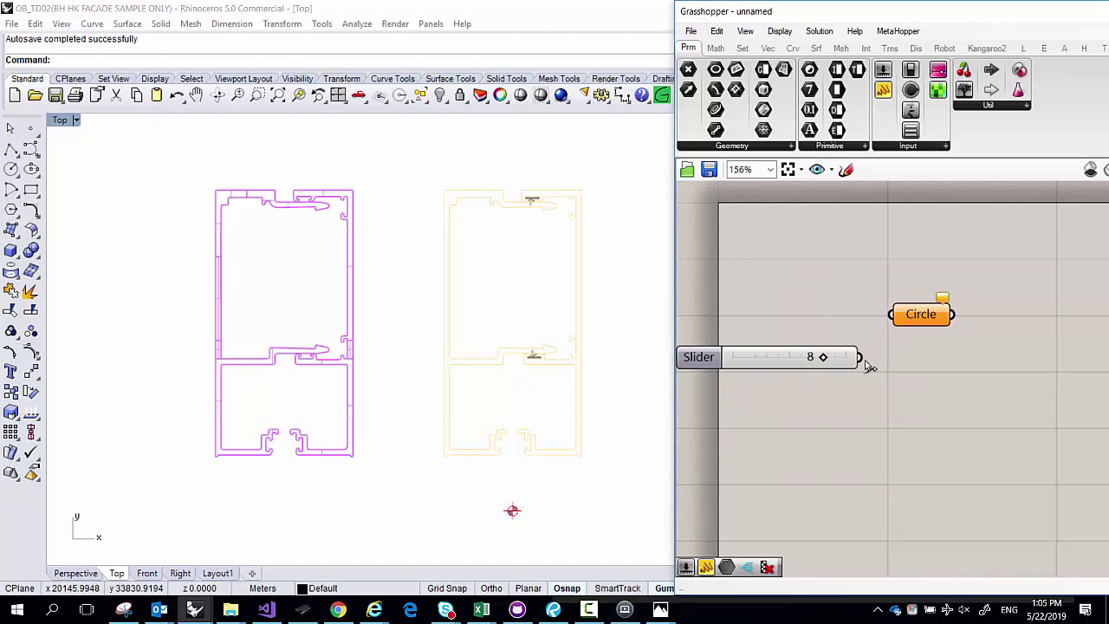
left_click_drag(859, 357, 919, 345)
mouse_move(908, 338)
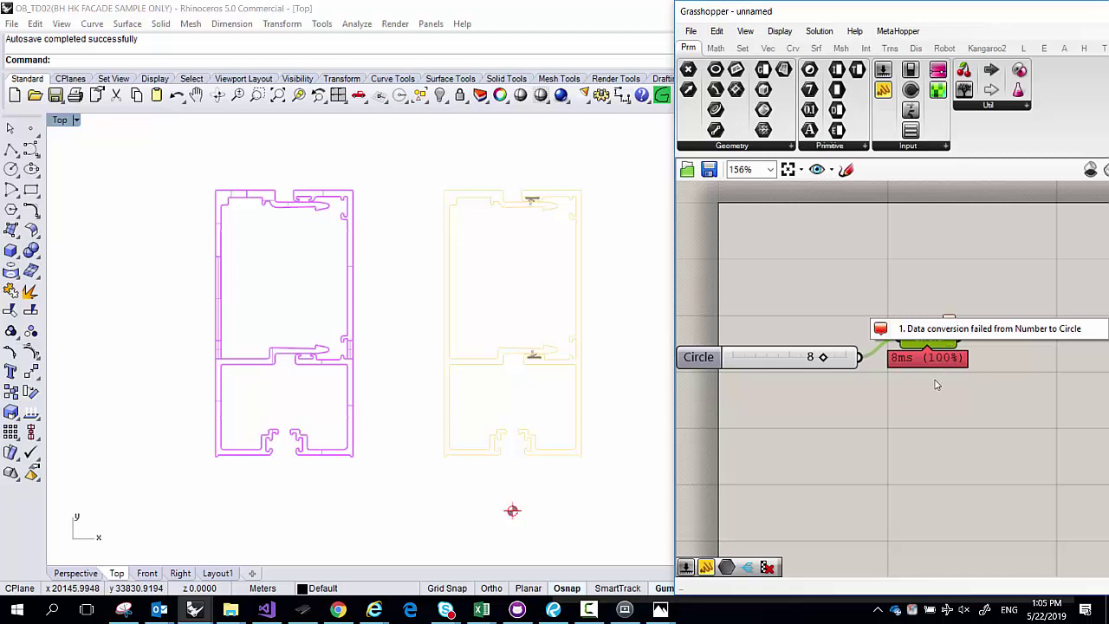
left_click_drag(928, 342, 933, 365)
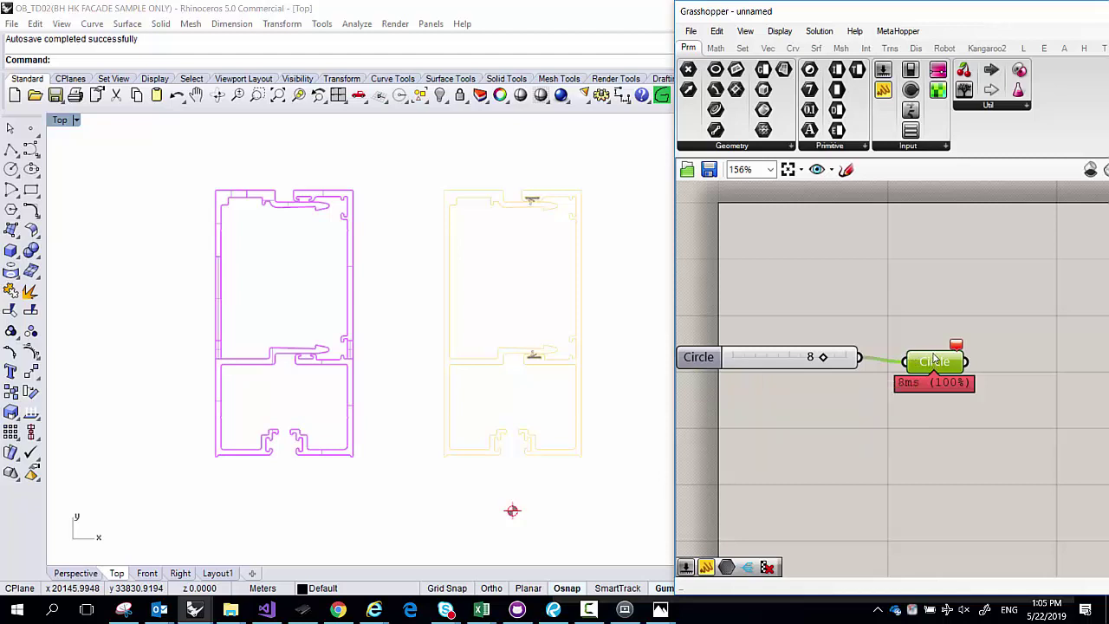
mouse_move(954, 349)
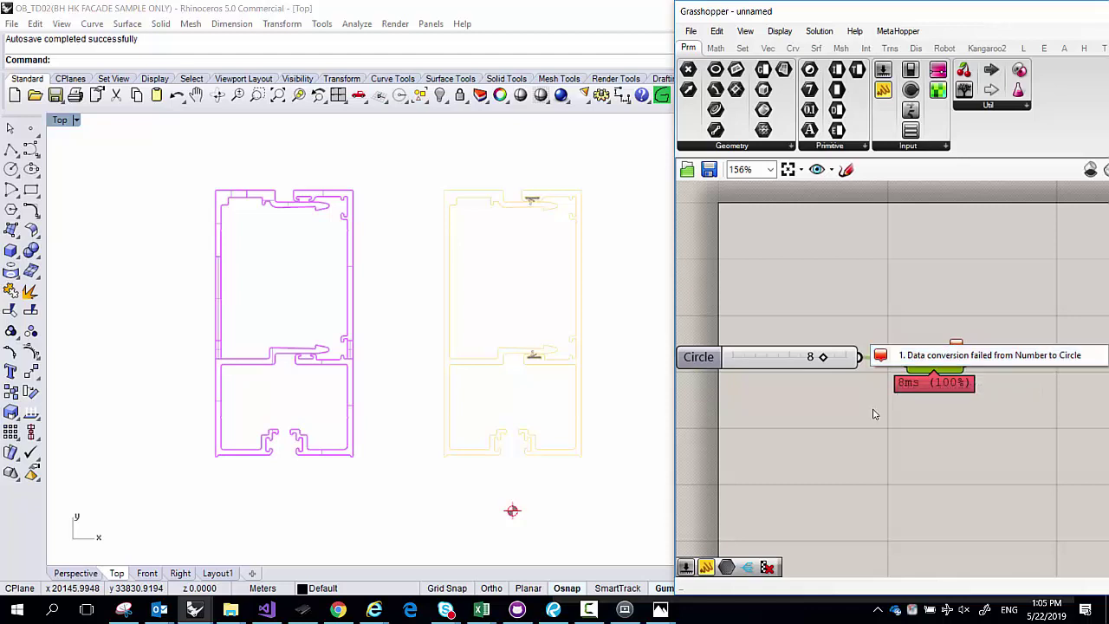
left_click_drag(852, 414, 814, 322)
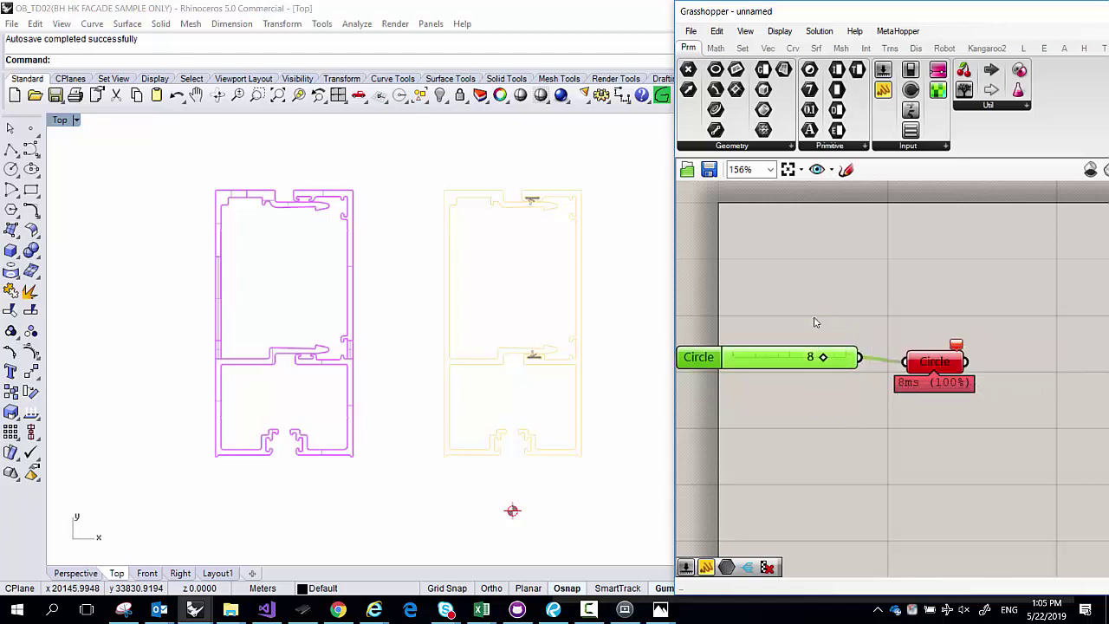
key("Delete")
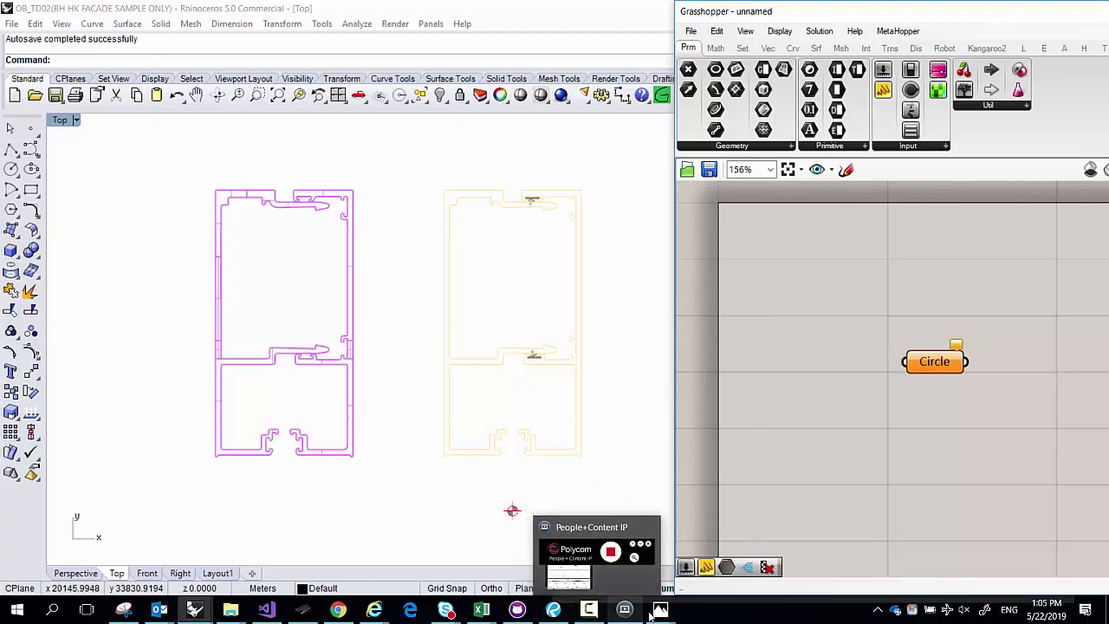
Examine the whiteboard versions in Chapter 1 Sketch.jpg in Photos and return to the Rhinoceros and Grasshopper windows
left_click(616, 557)
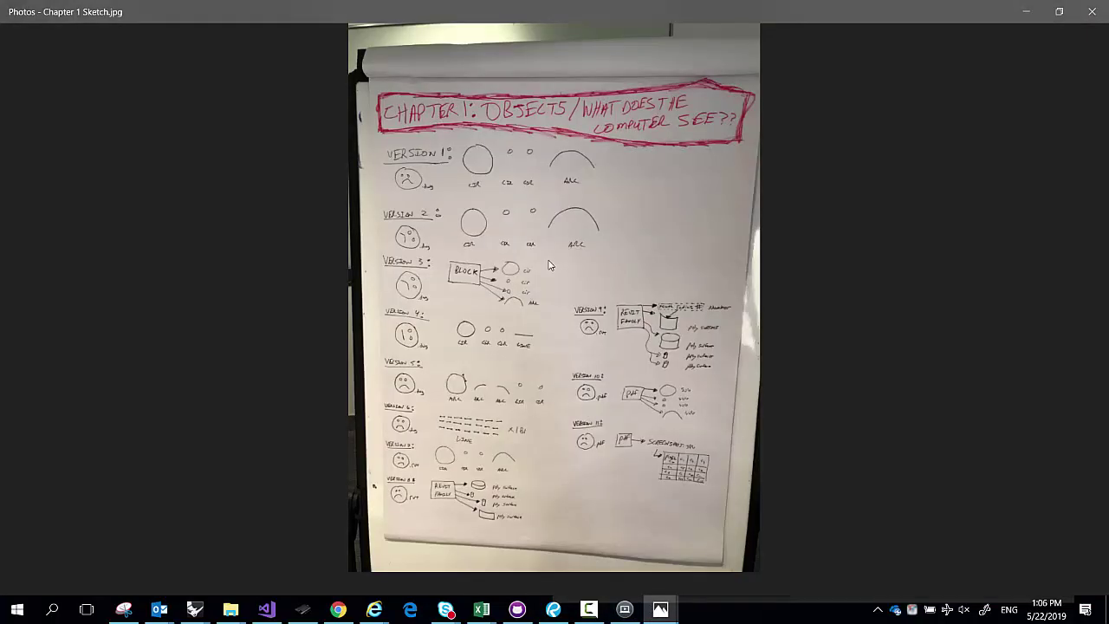
scroll(641, 78, "up", 3)
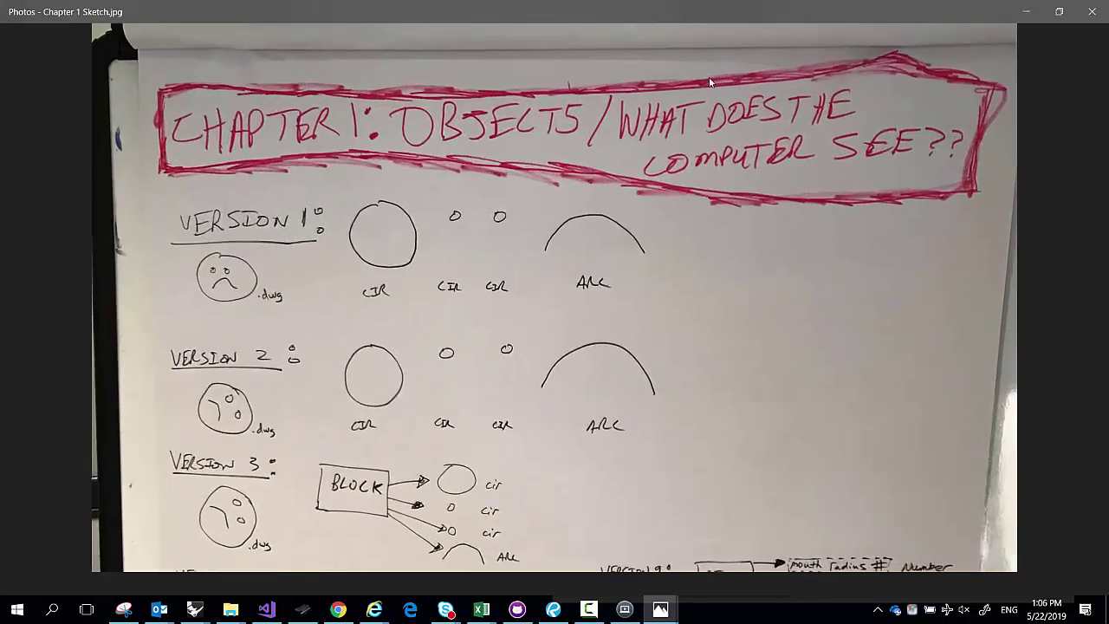
scroll(711, 82, "up", 1)
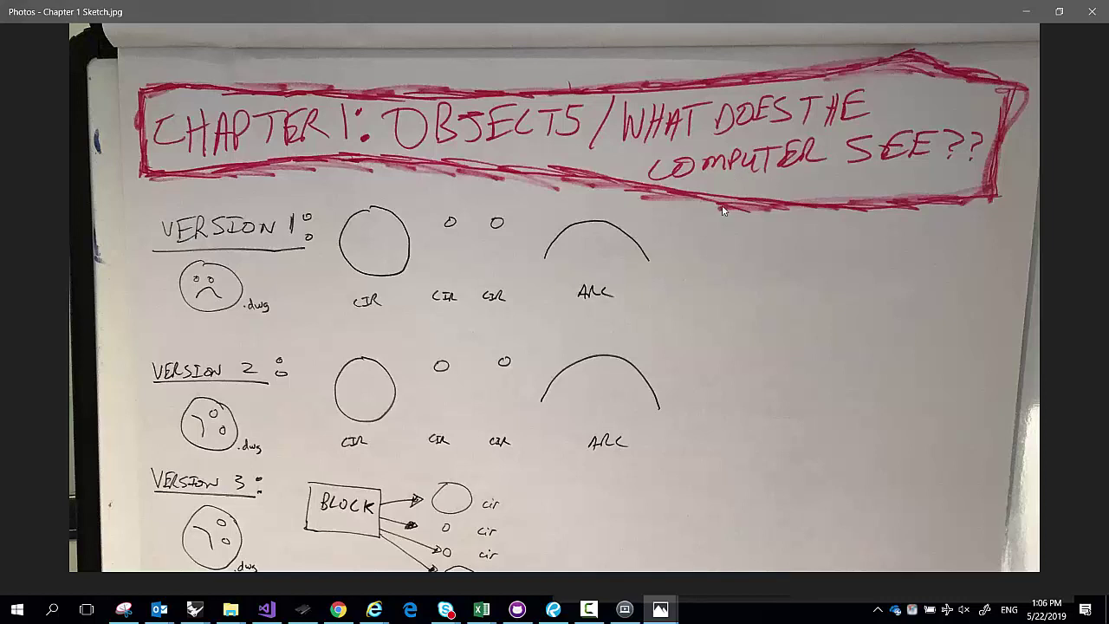
scroll(615, 241, "down", 1)
scroll(620, 242, "up", 1)
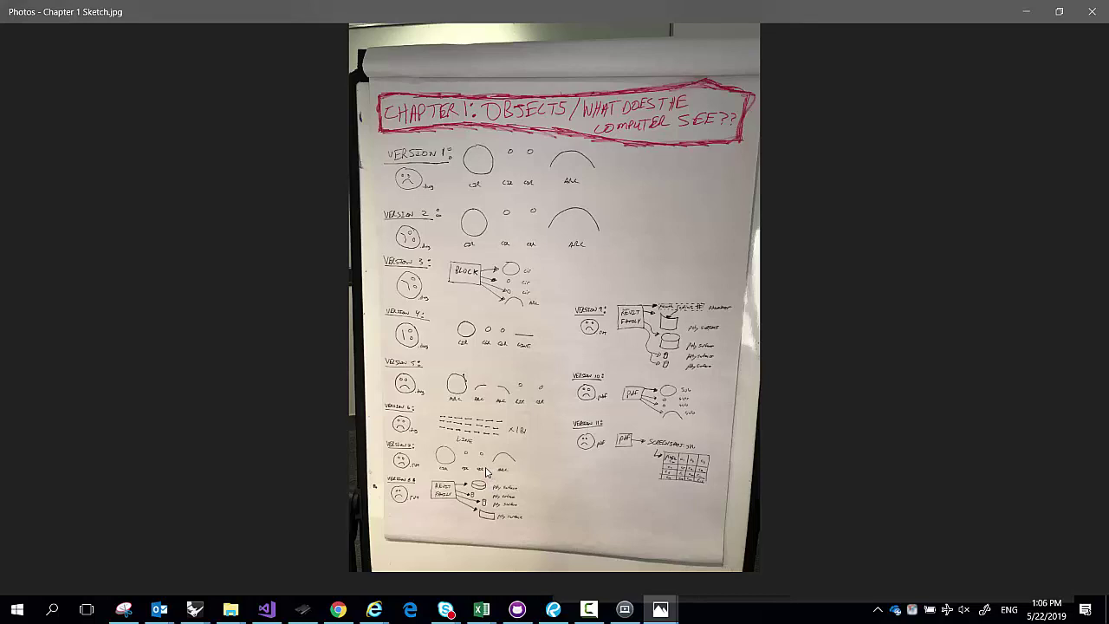
left_click(1025, 11)
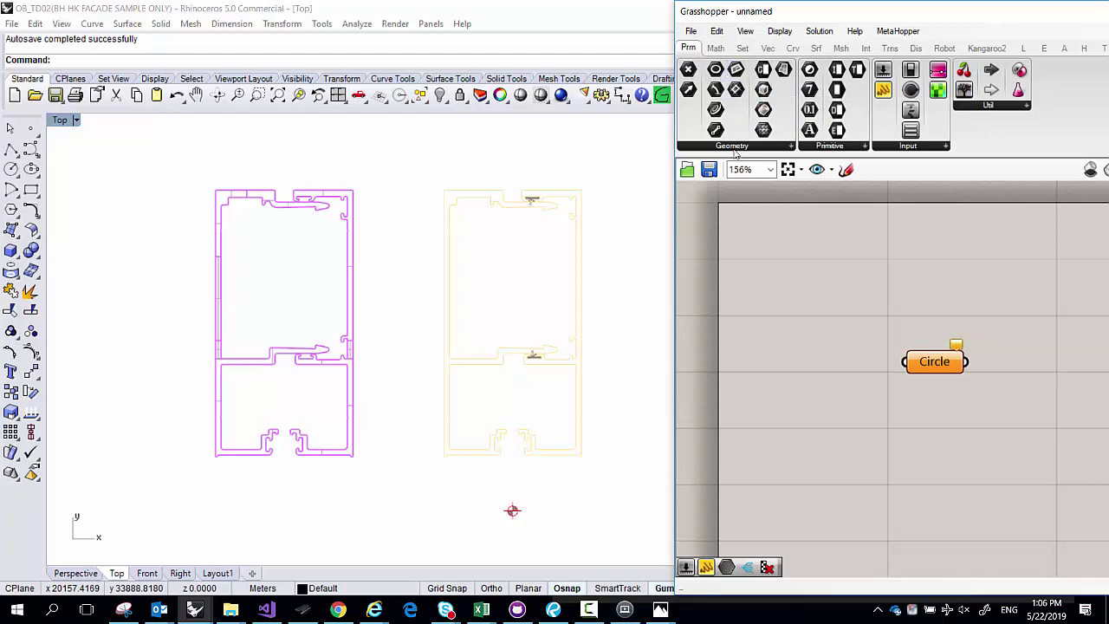
Add a Surface parameter to the canvas and place it above and to the left of the Circle parameter
double_click(773, 282)
type("sura")
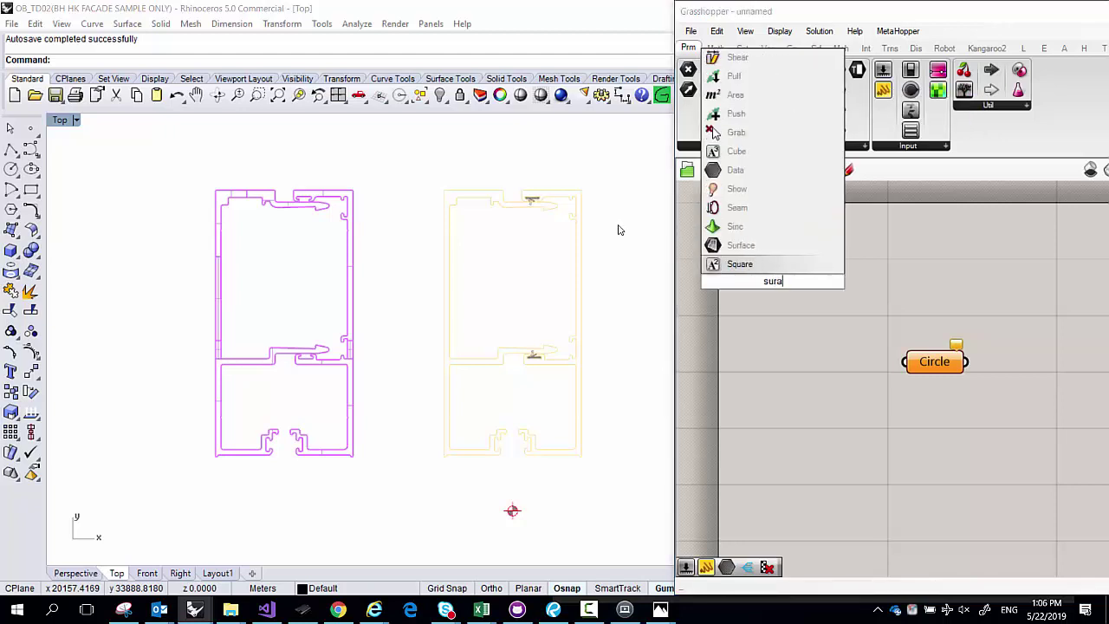
key("BackSpace")
type("face")
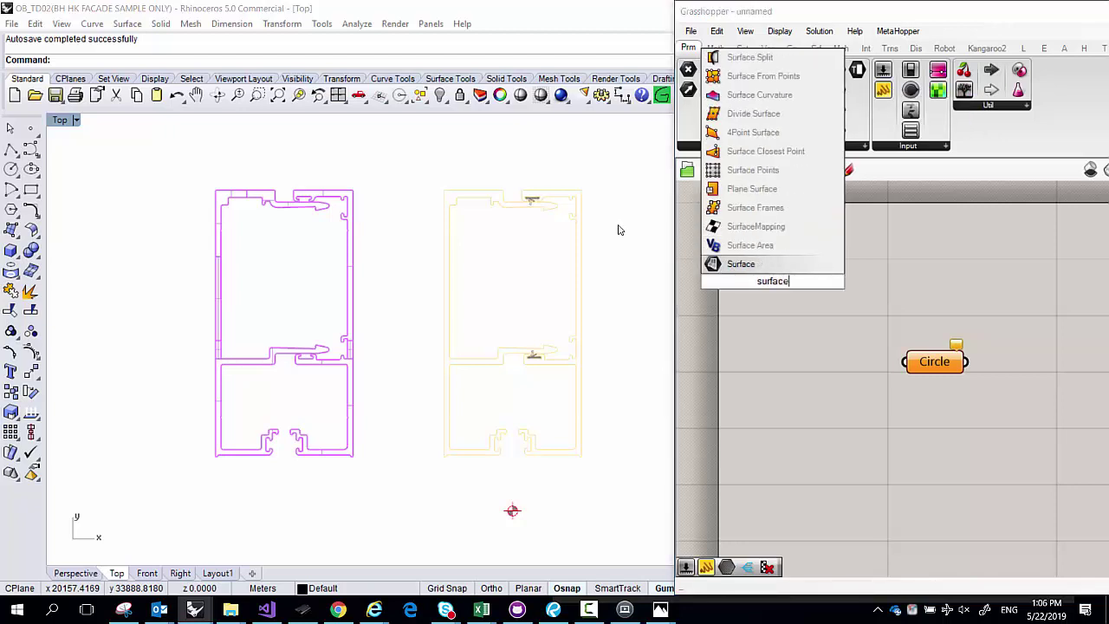
left_click(761, 266)
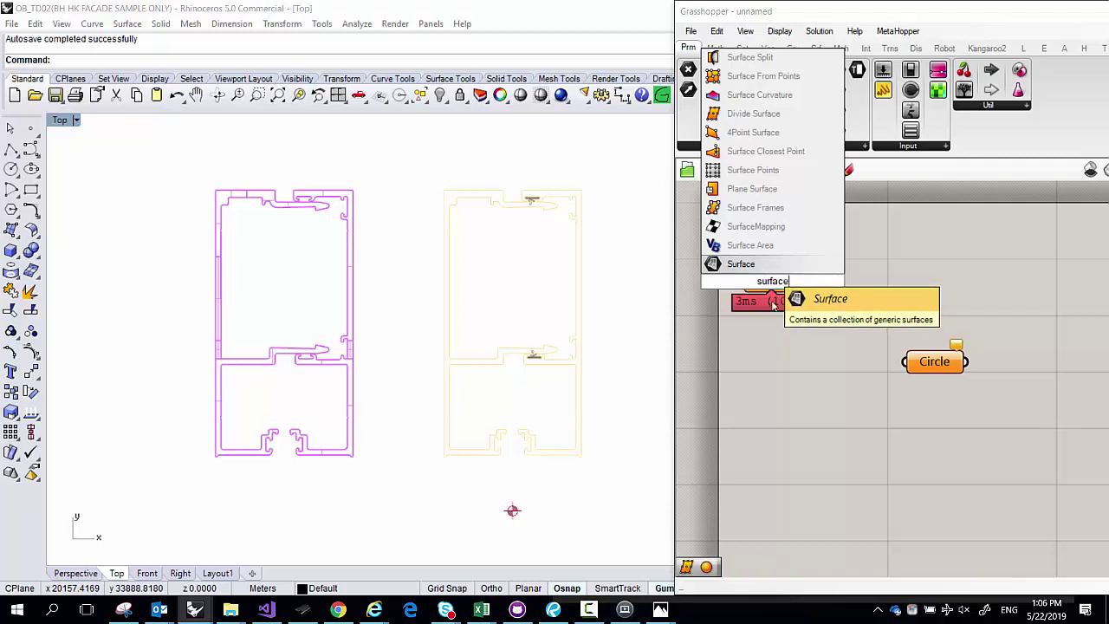
left_click_drag(762, 279, 832, 276)
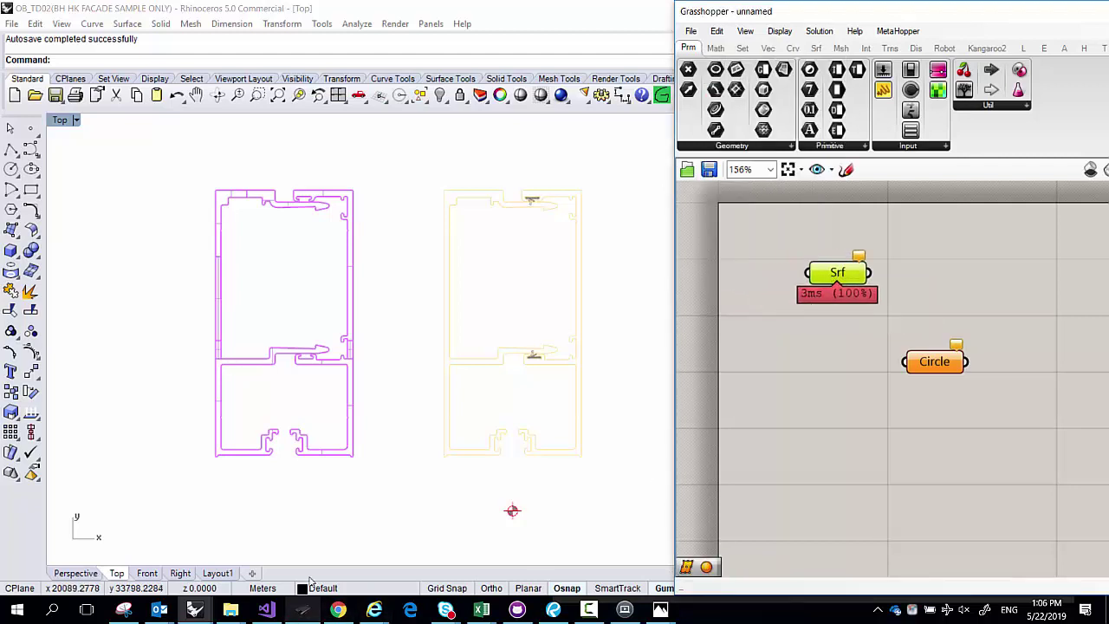
Glance at the forum thread in Chrome and reference all pieces of the purple facade profile into the Surface parameter as multiple surfaces
left_click(339, 608)
scroll(447, 424, "down", 3)
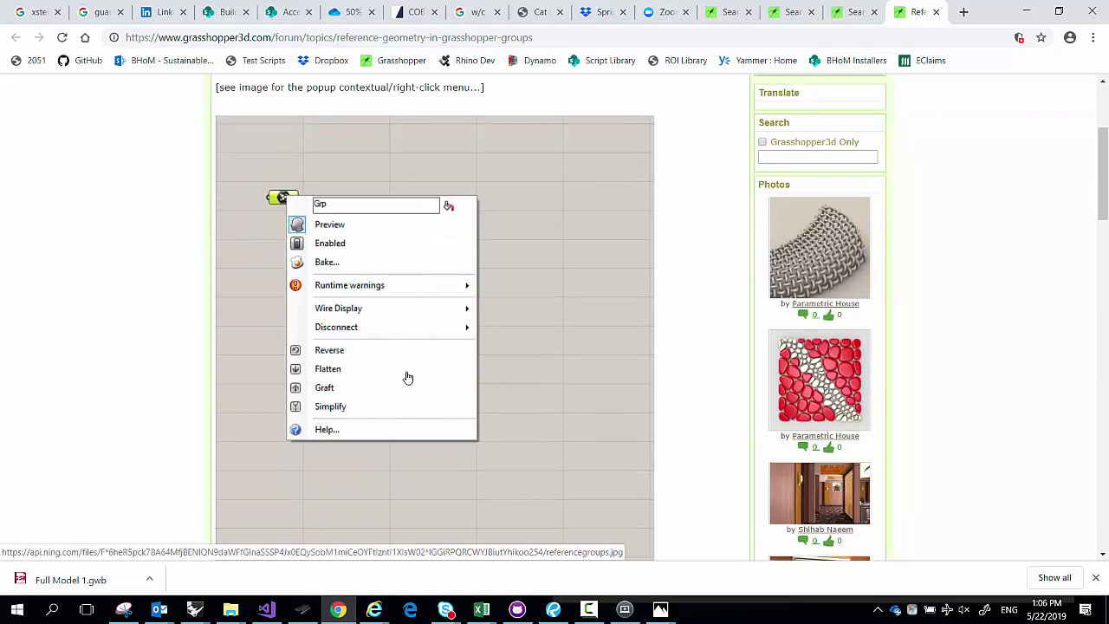
left_click(1026, 12)
right_click(817, 279)
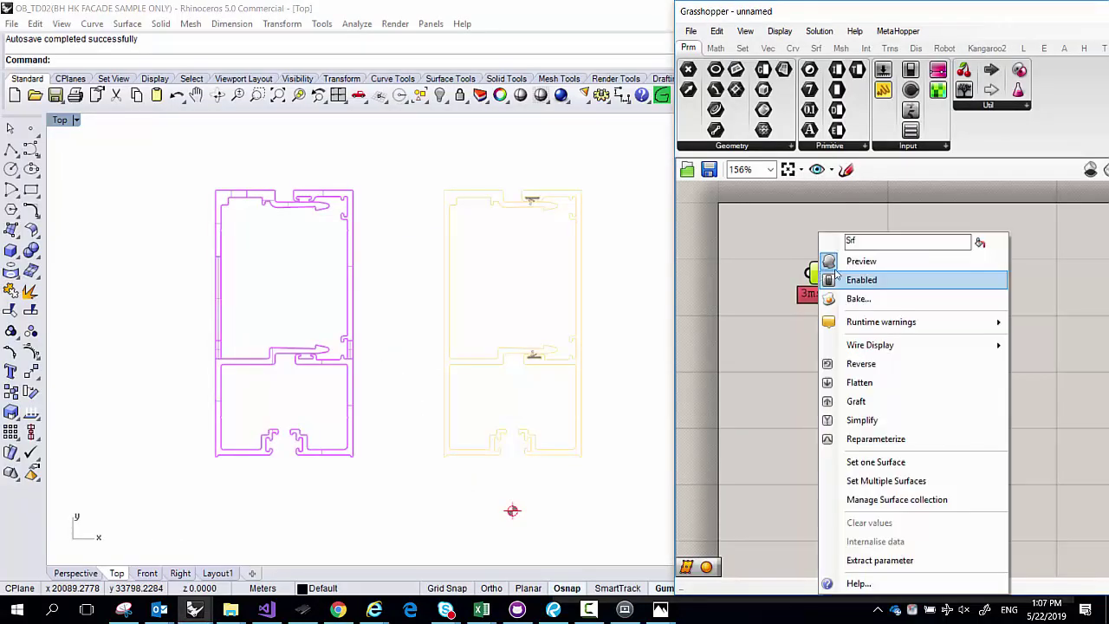
left_click(909, 481)
left_click(219, 283)
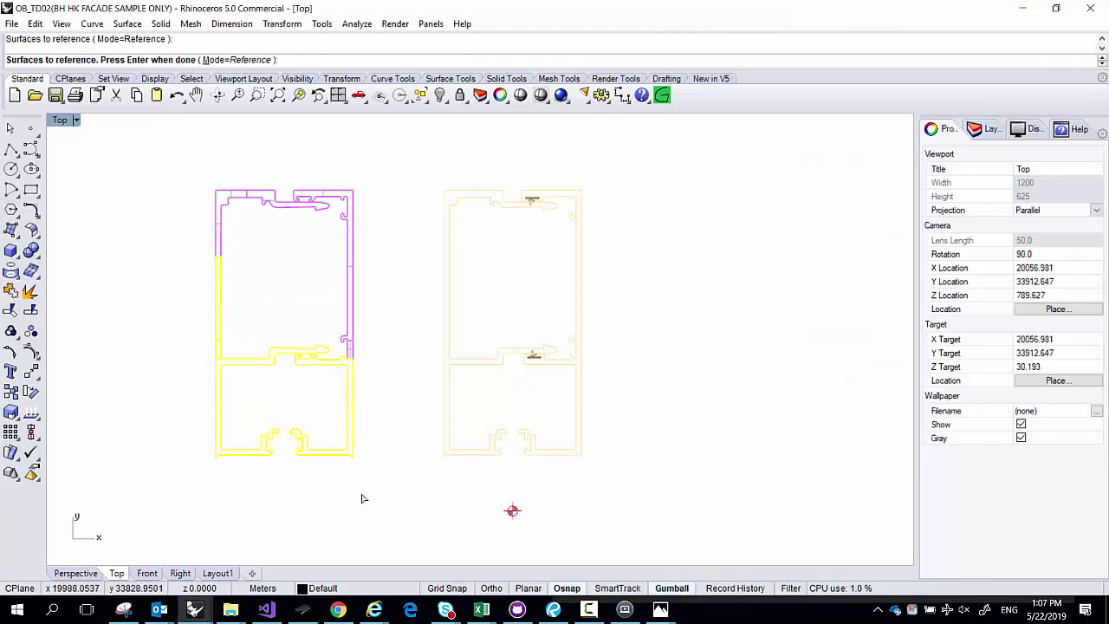
left_click_drag(361, 495, 205, 253)
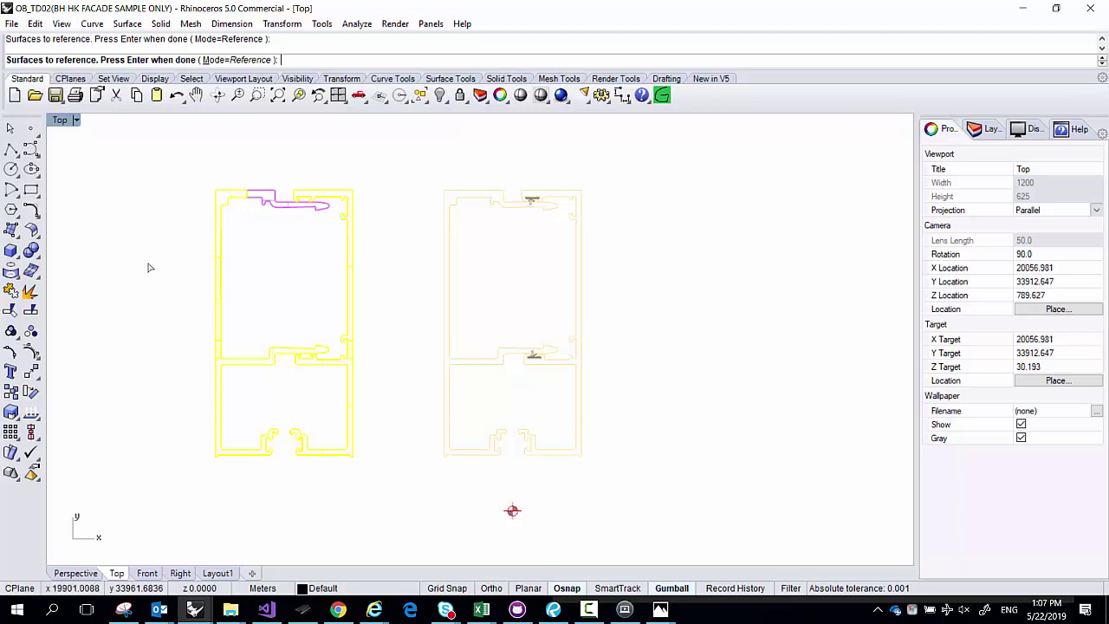
left_click_drag(374, 487, 185, 171)
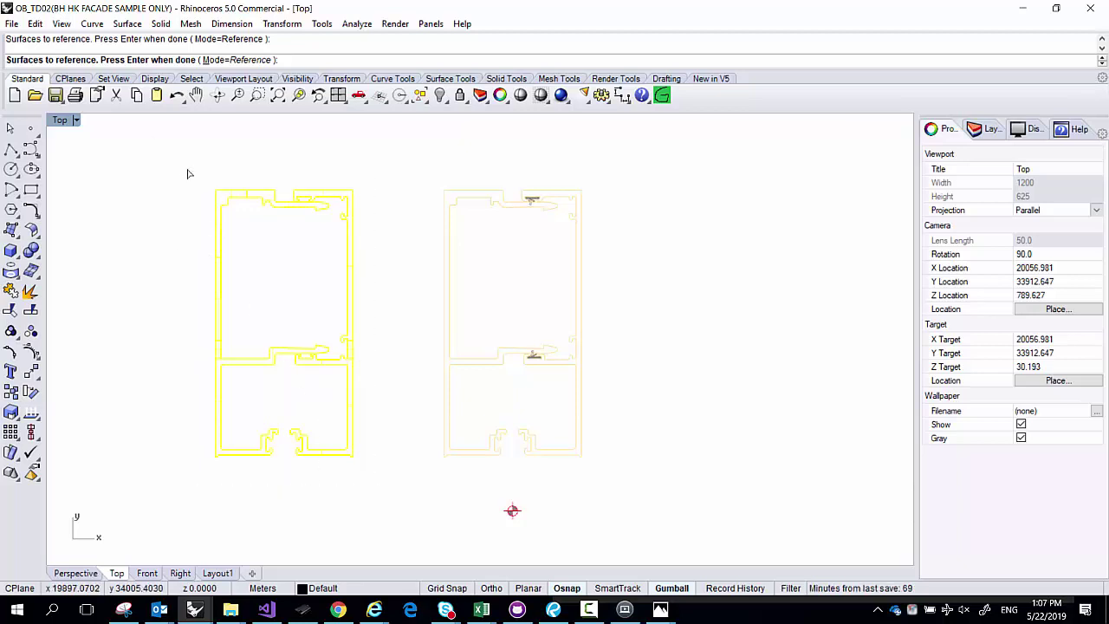
key("Return")
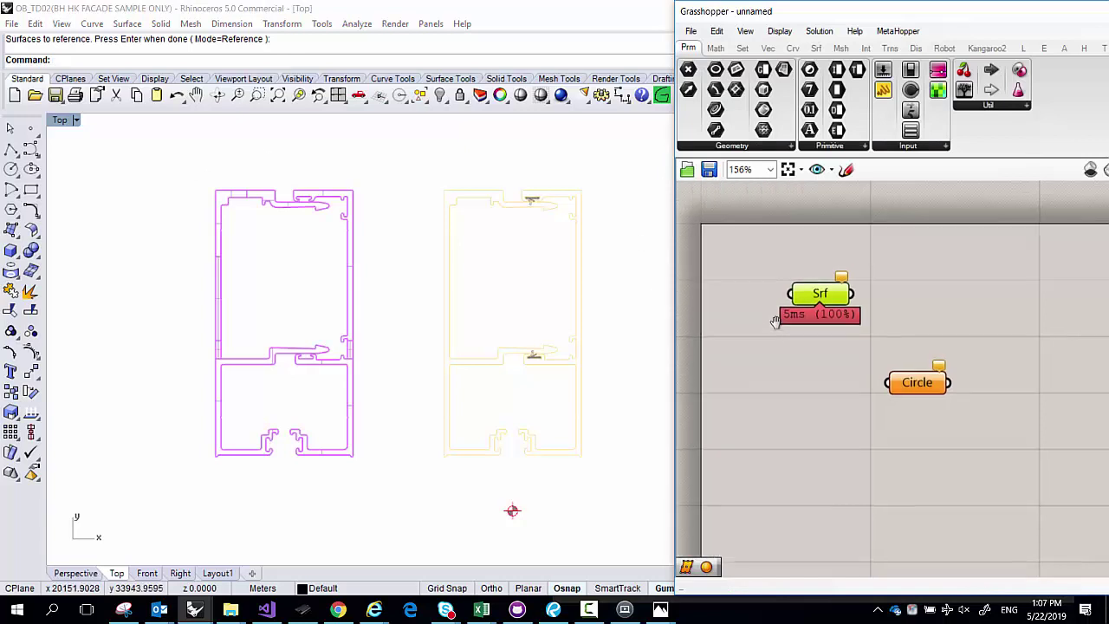
Shift the Surface parameter away from the Circle parameter and read its runtime warnings
mouse_move(841, 285)
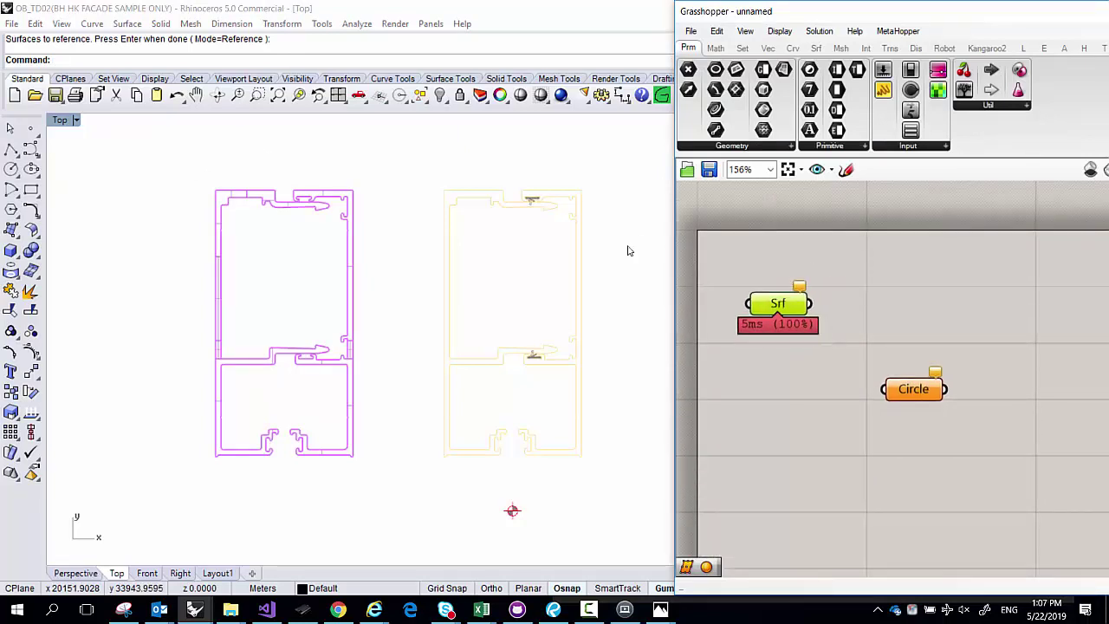
mouse_move(792, 307)
mouse_move(804, 285)
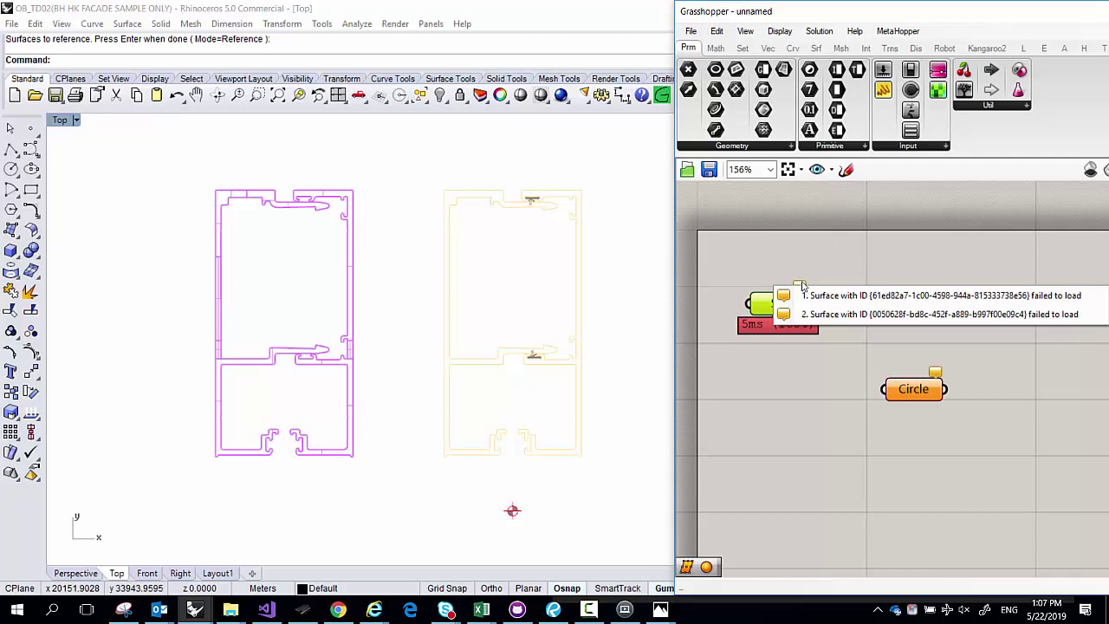
Select each half of the purple profile in turn to check its object type, and inspect the Surface parameter's stored values
left_click(352, 198)
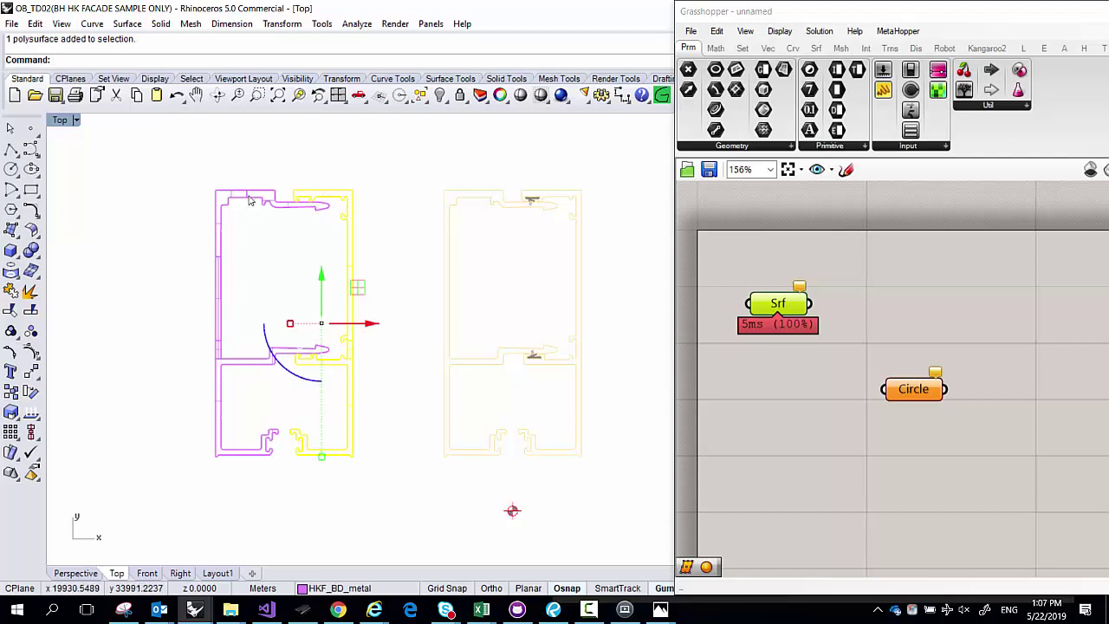
left_click(322, 196)
left_click(323, 192)
left_click(182, 211)
left_click(352, 198)
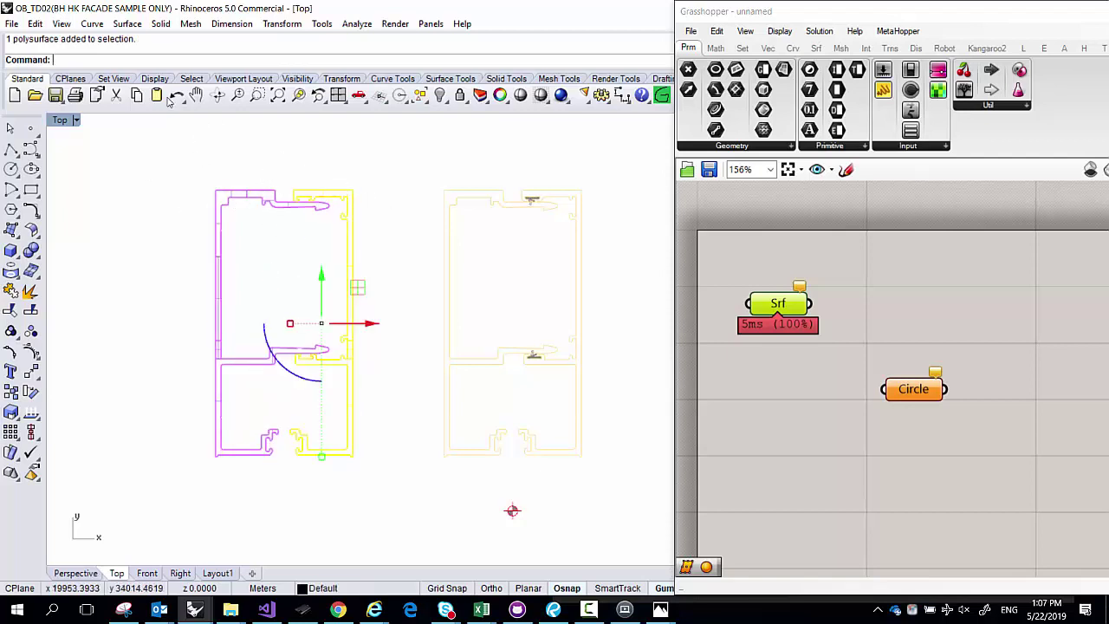
left_click_drag(145, 43, 2, 31)
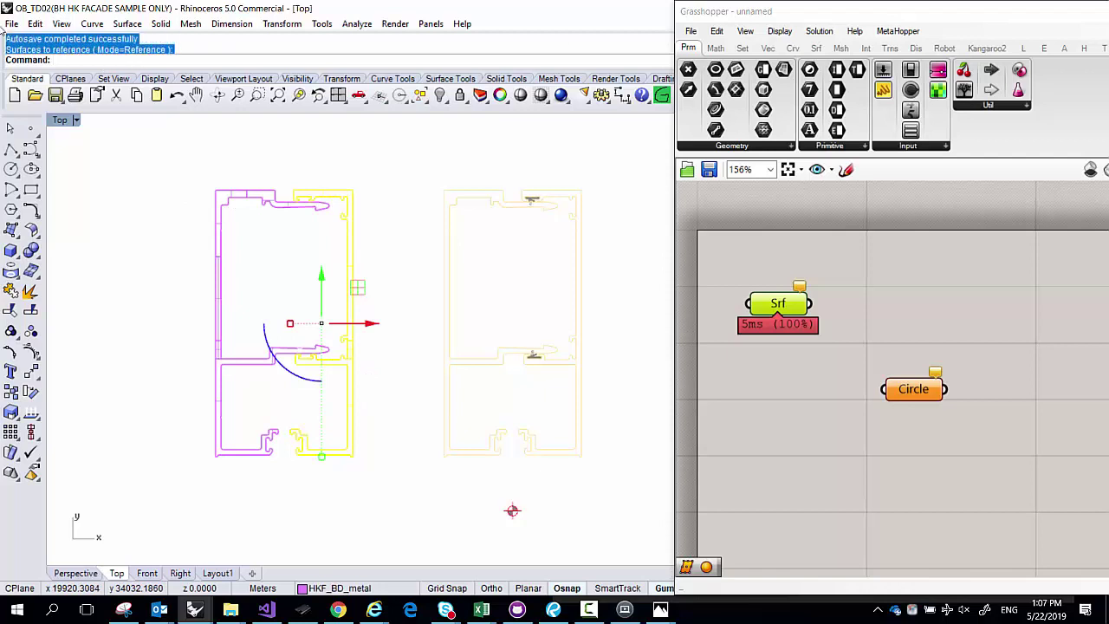
left_click(255, 205)
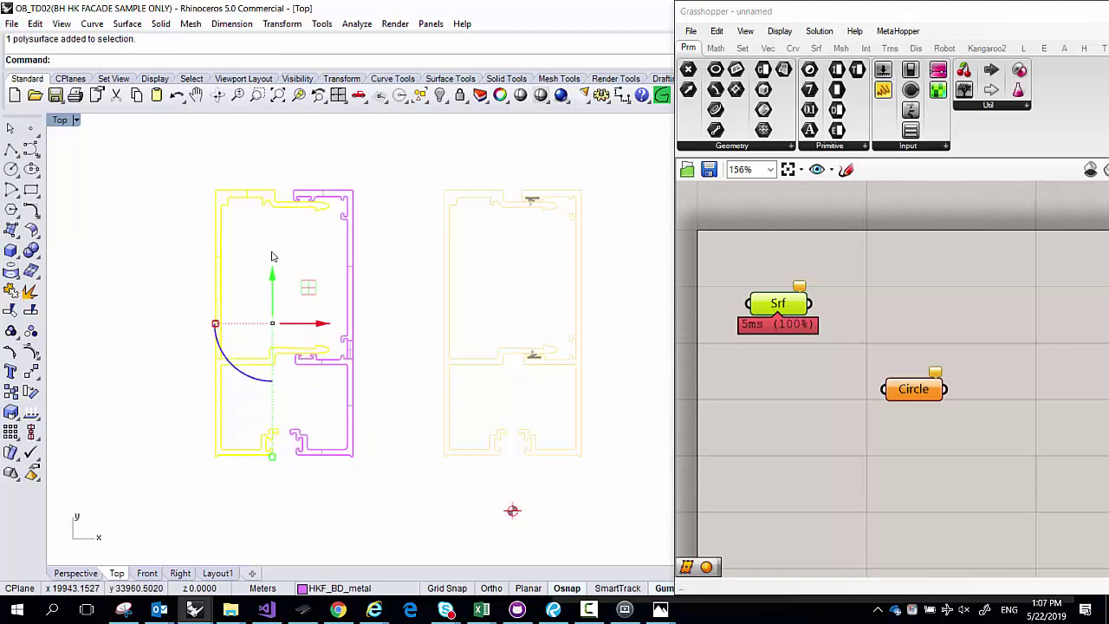
left_click_drag(790, 309, 788, 285)
mouse_move(787, 286)
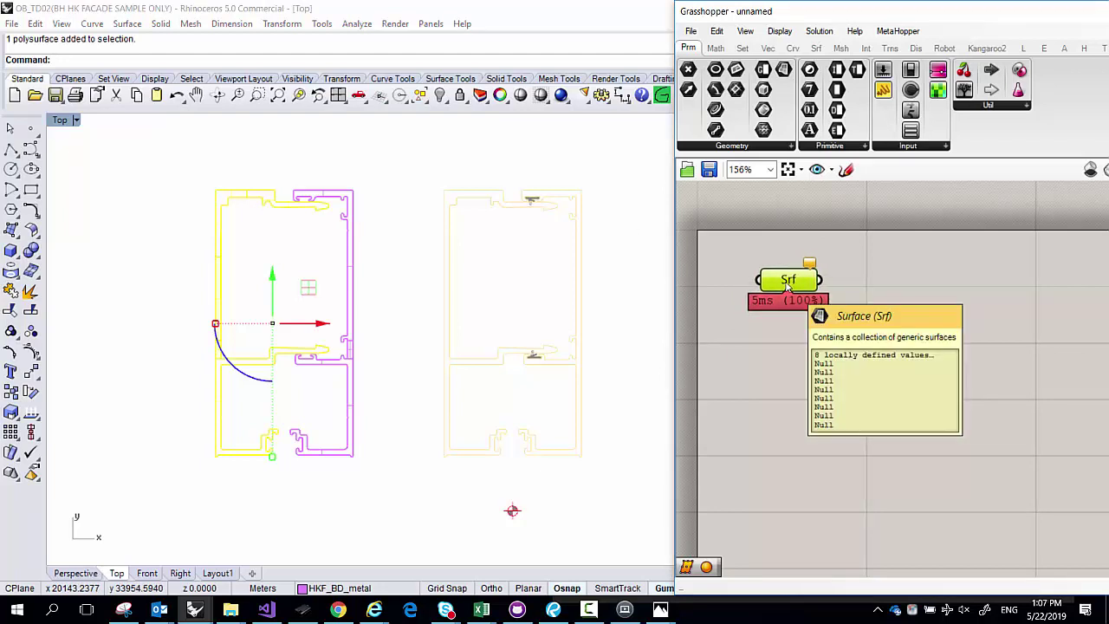
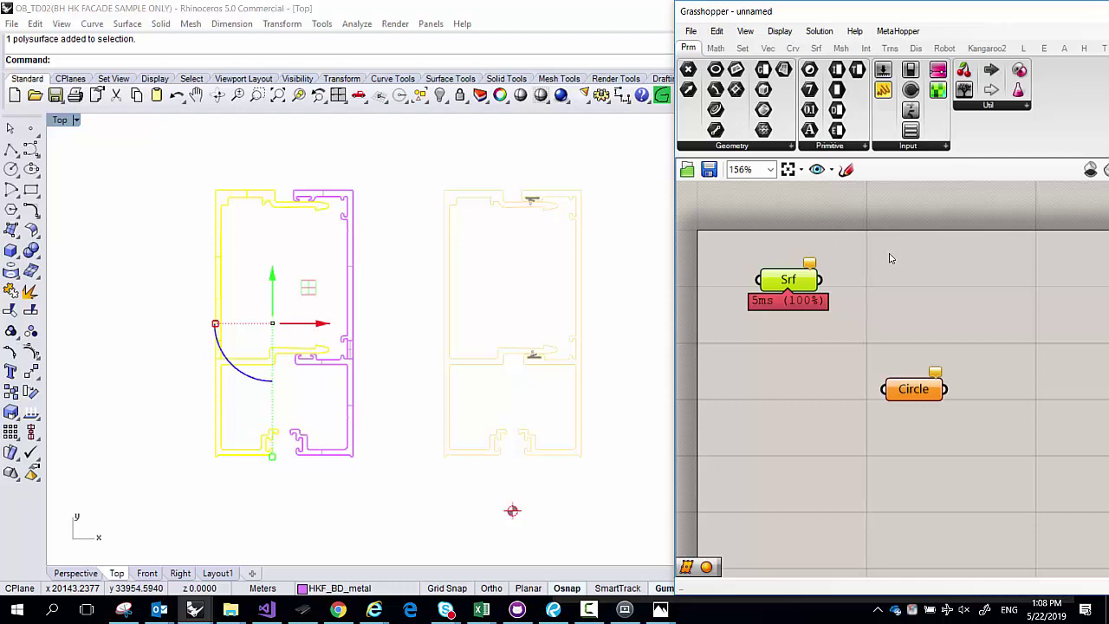
Search the Grasshopper components for a polysurface parameter
left_click(795, 236)
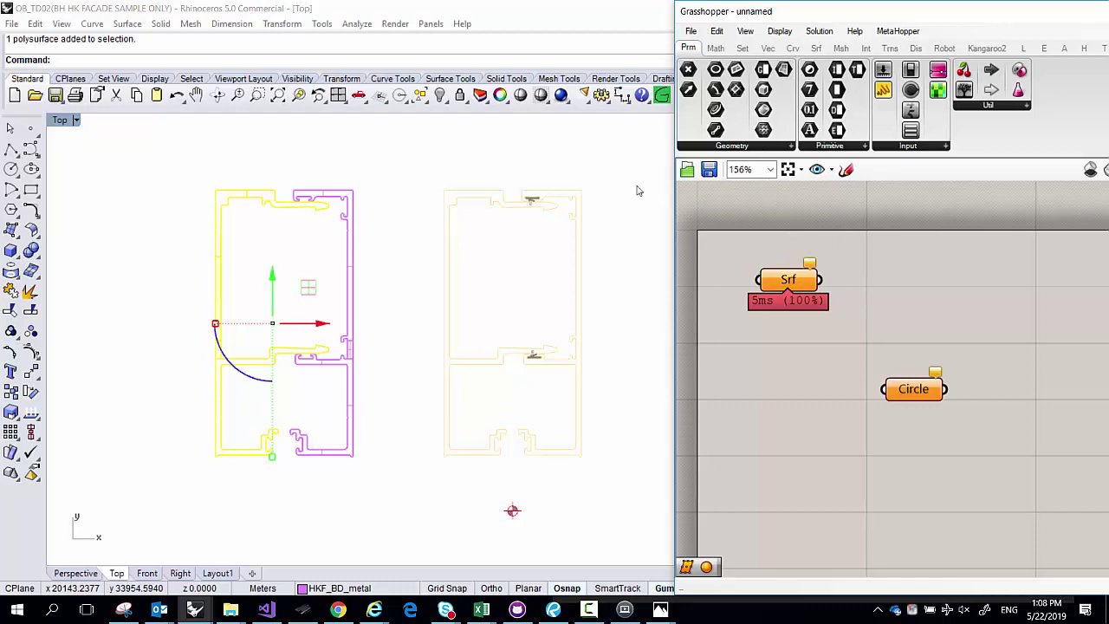
double_click(795, 236)
type("poly")
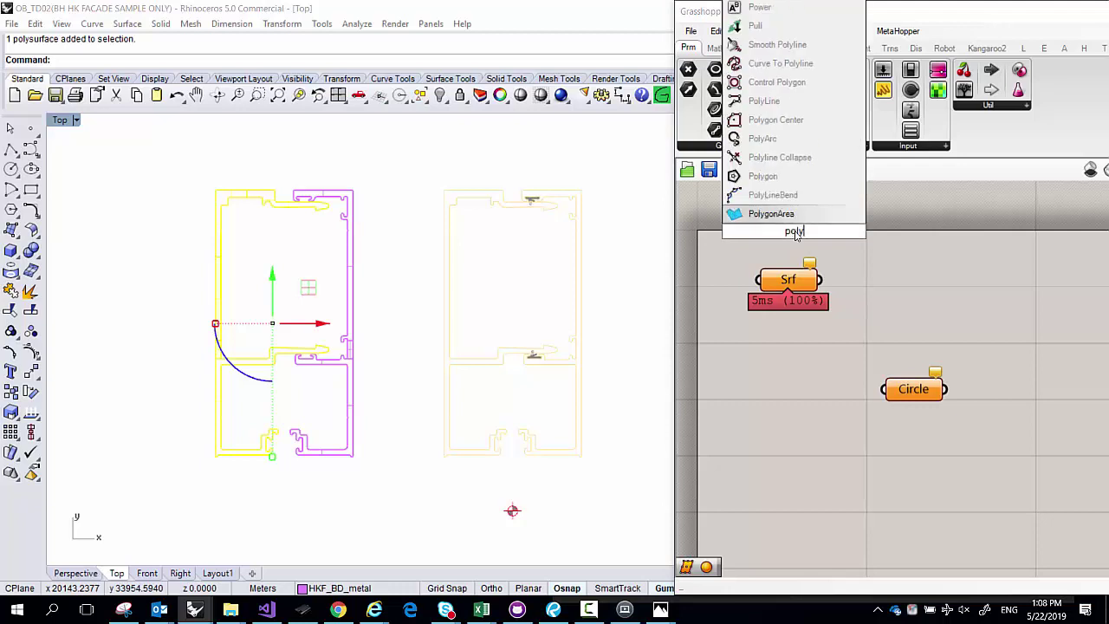
type("su")
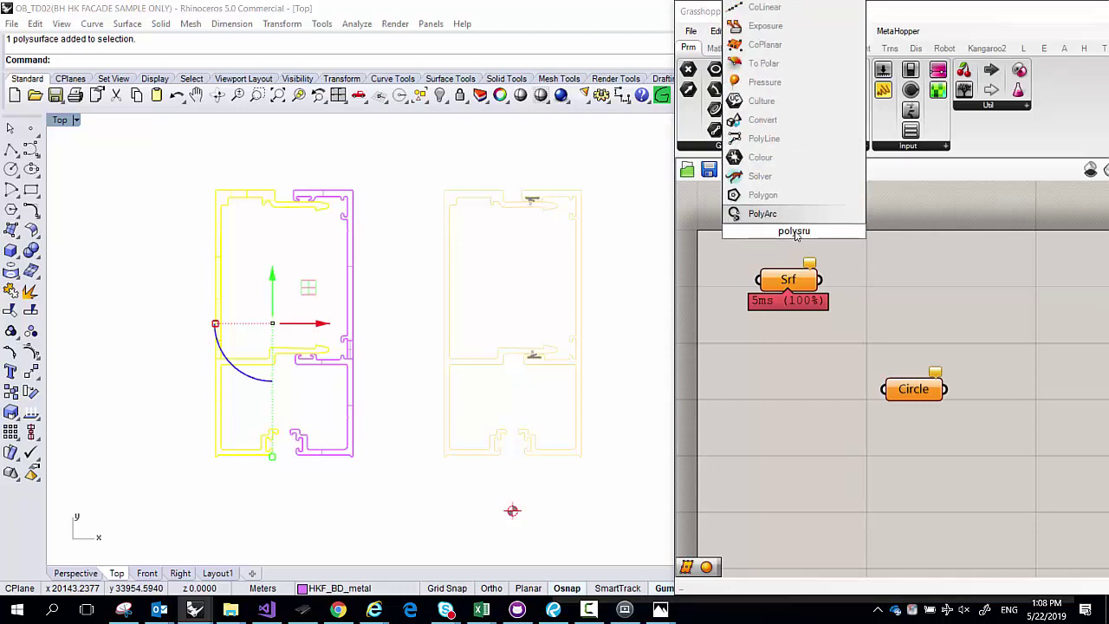
type("rface")
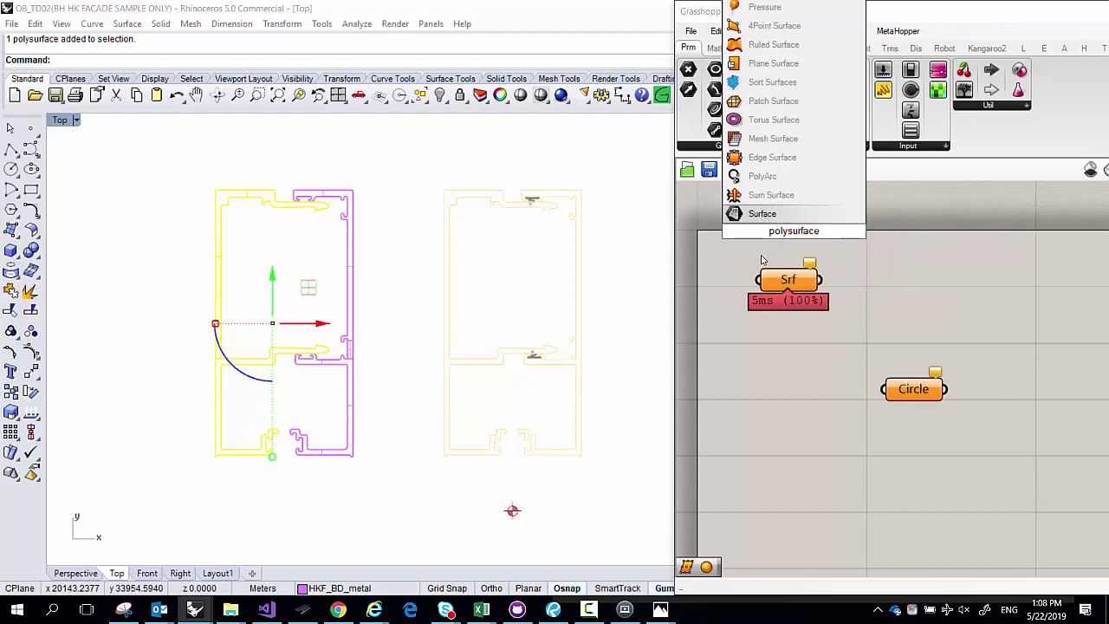
left_click(852, 270)
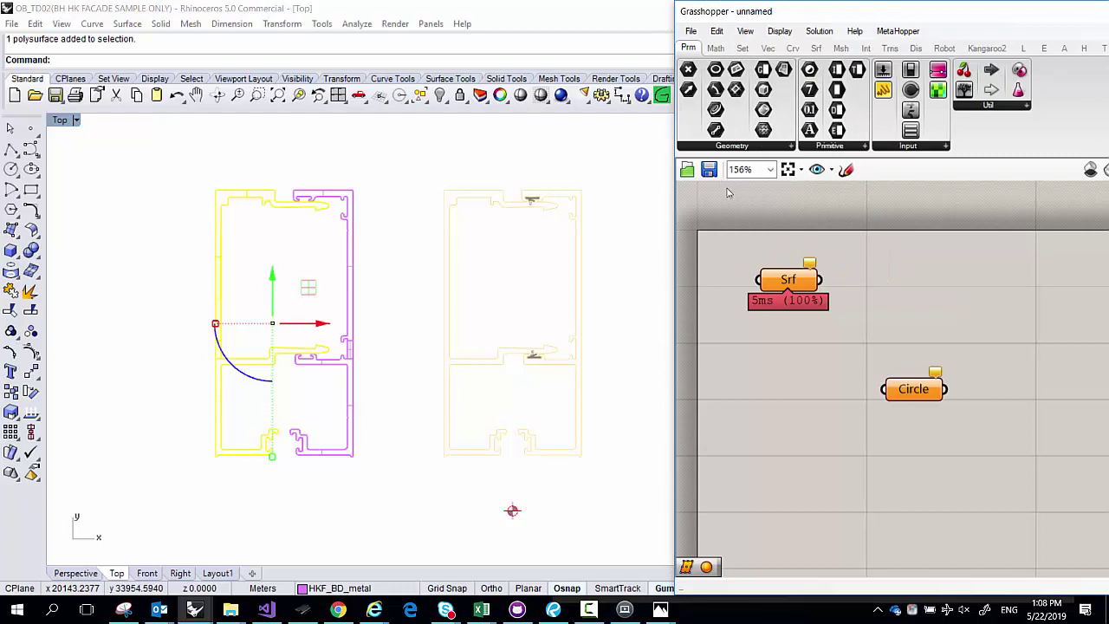
Inspect the Surface parameter's options, profiler read-out and warning balloon up close
left_click_drag(785, 278, 777, 289)
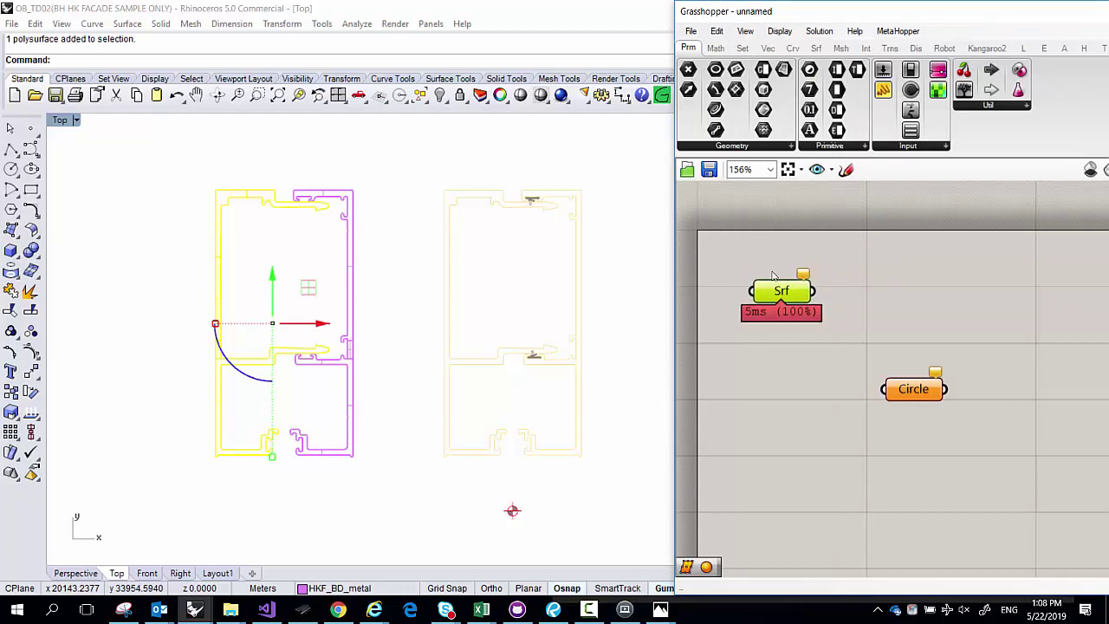
right_click(777, 289)
left_click(244, 191)
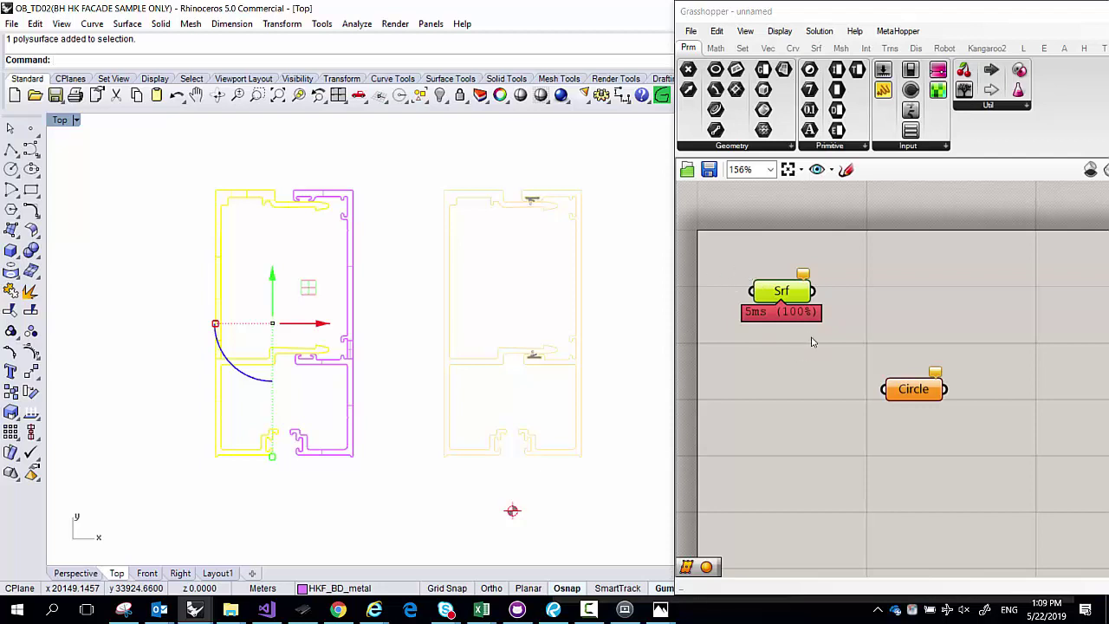
left_click_drag(790, 300, 799, 294)
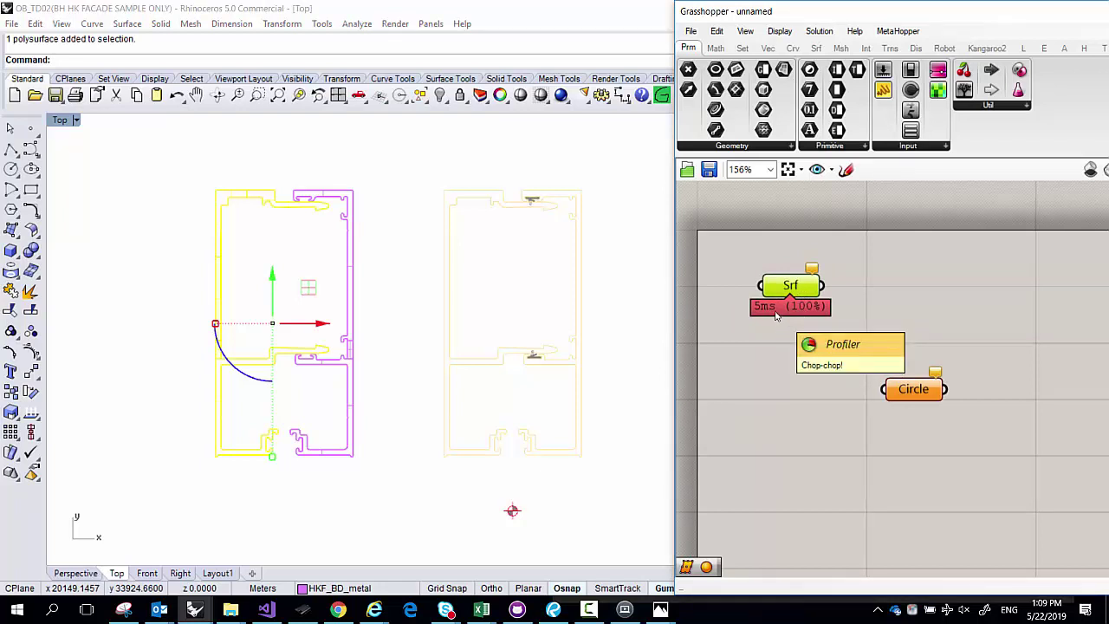
scroll(776, 317, "up", 3)
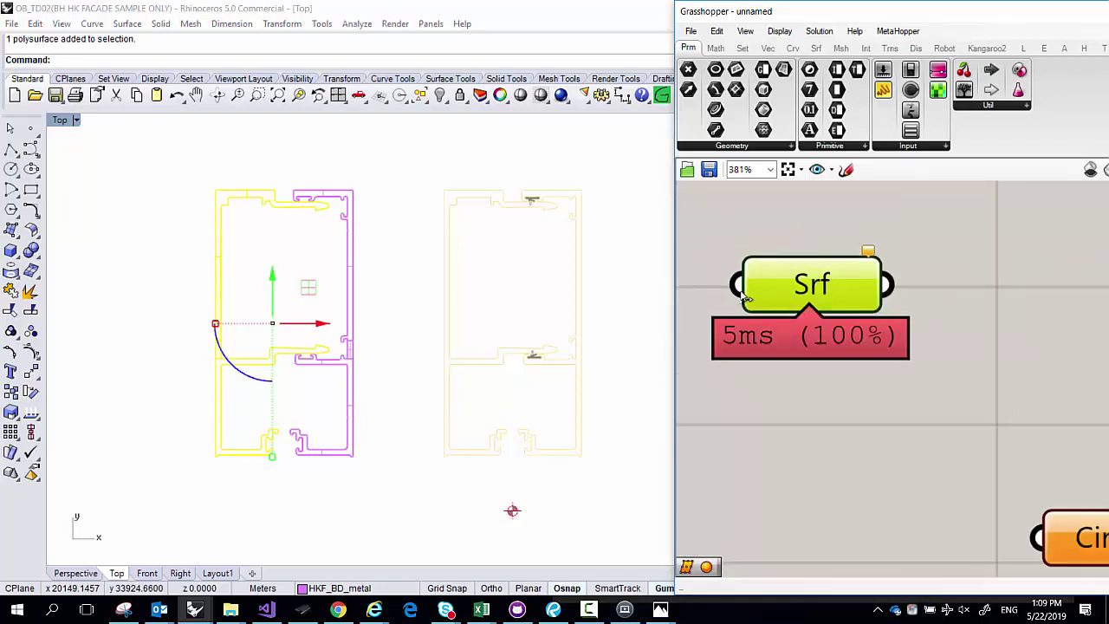
scroll(737, 314, "down", 2)
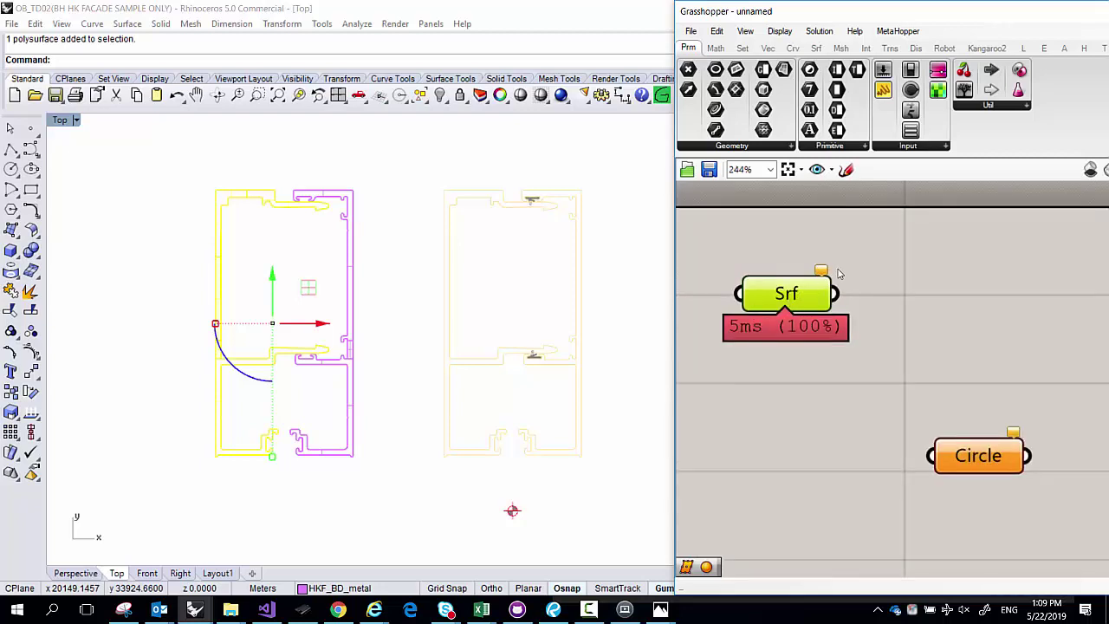
mouse_move(821, 272)
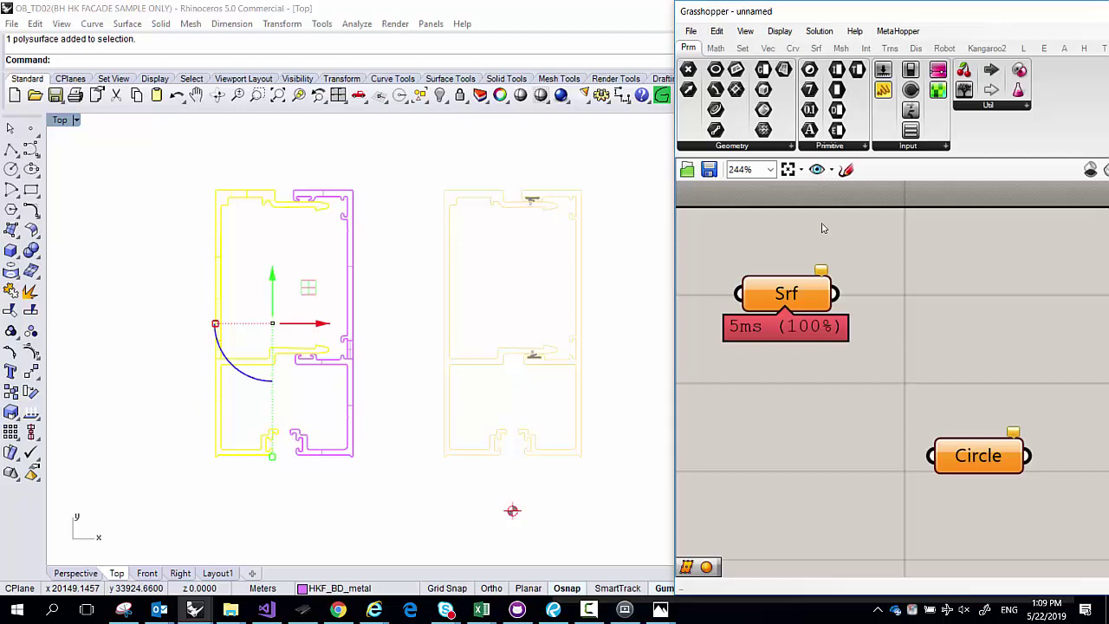
Place the Circle parameter directly above the Surface parameter and shift both together slightly down the canvas
scroll(777, 238, "down", 3)
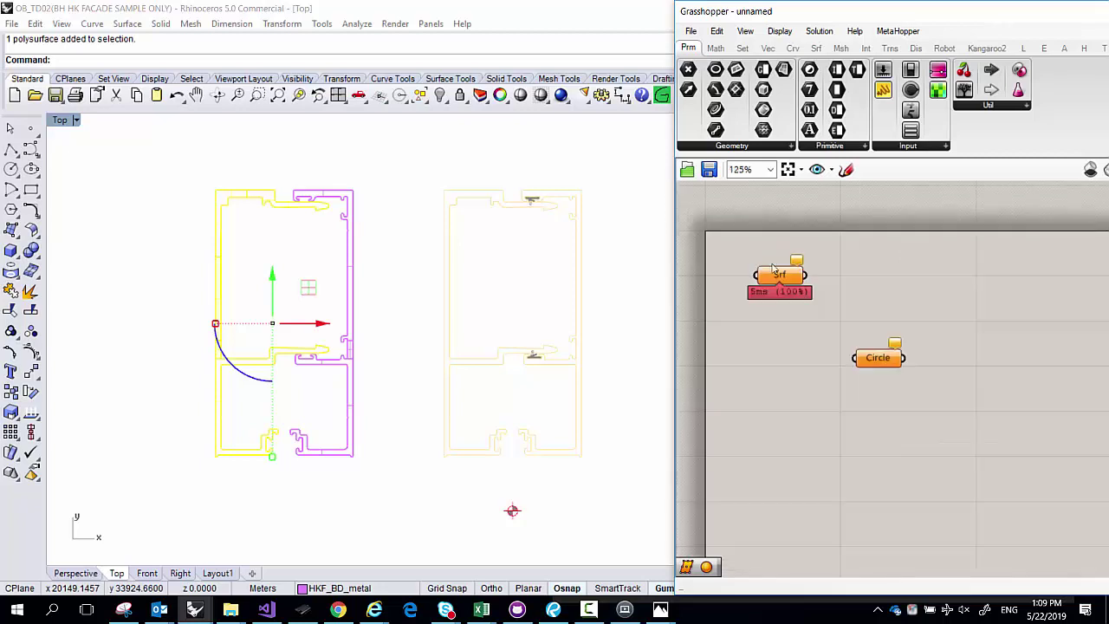
left_click_drag(868, 358, 767, 238)
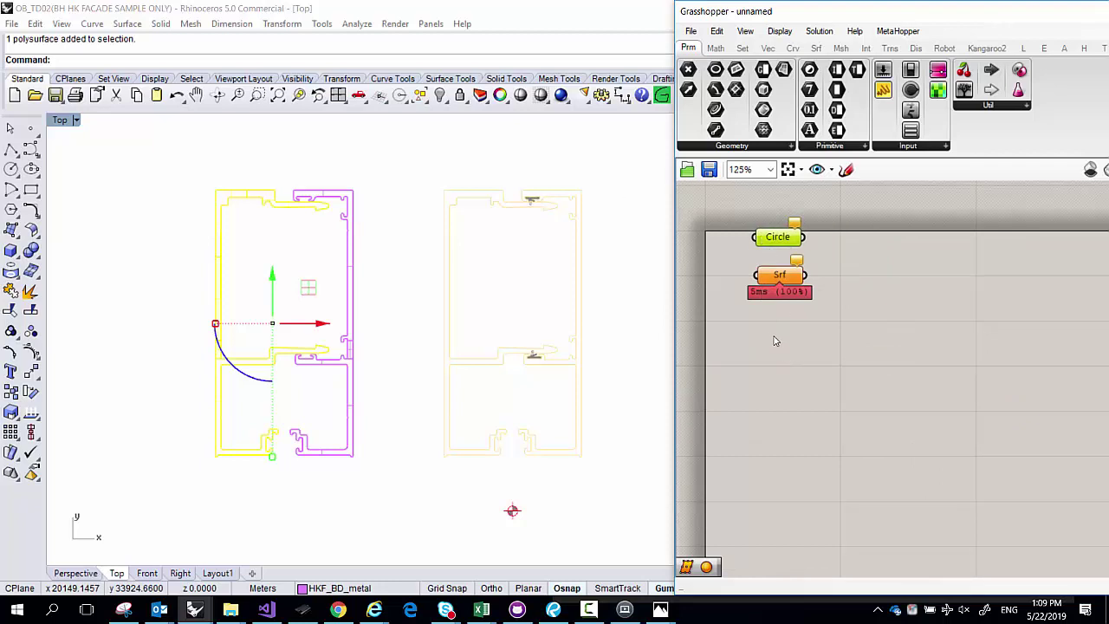
left_click_drag(793, 341, 616, 188)
left_click_drag(771, 230, 771, 230)
left_click_drag(771, 237, 767, 266)
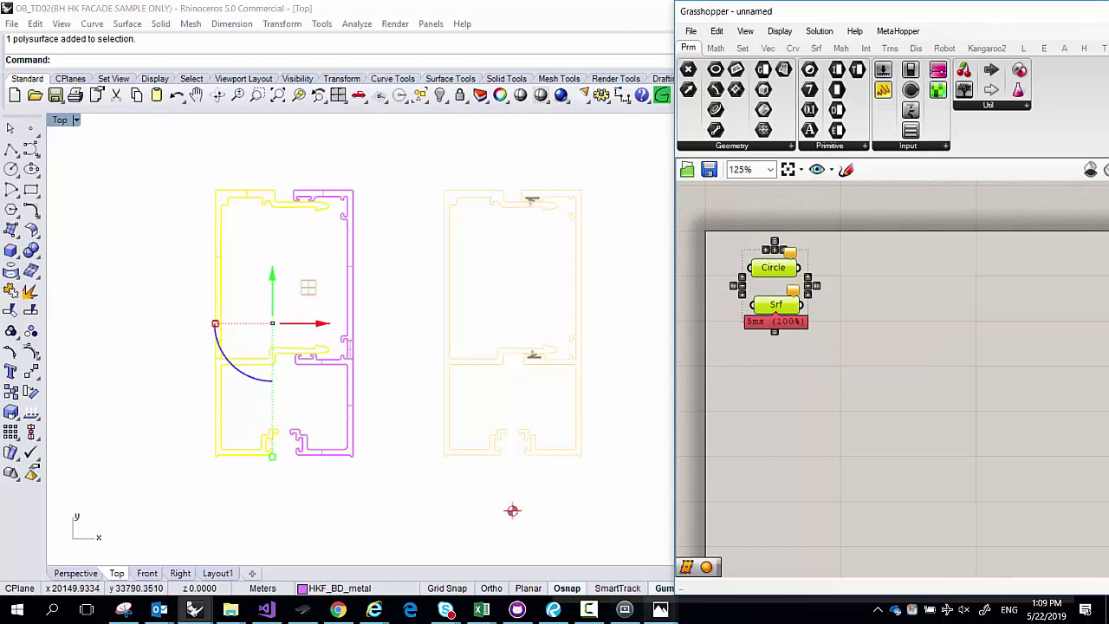
Review the moment of inertia v1 workflow sketch in Photos and return to Rhino and Grasshopper
left_click(660, 609)
left_click(734, 569)
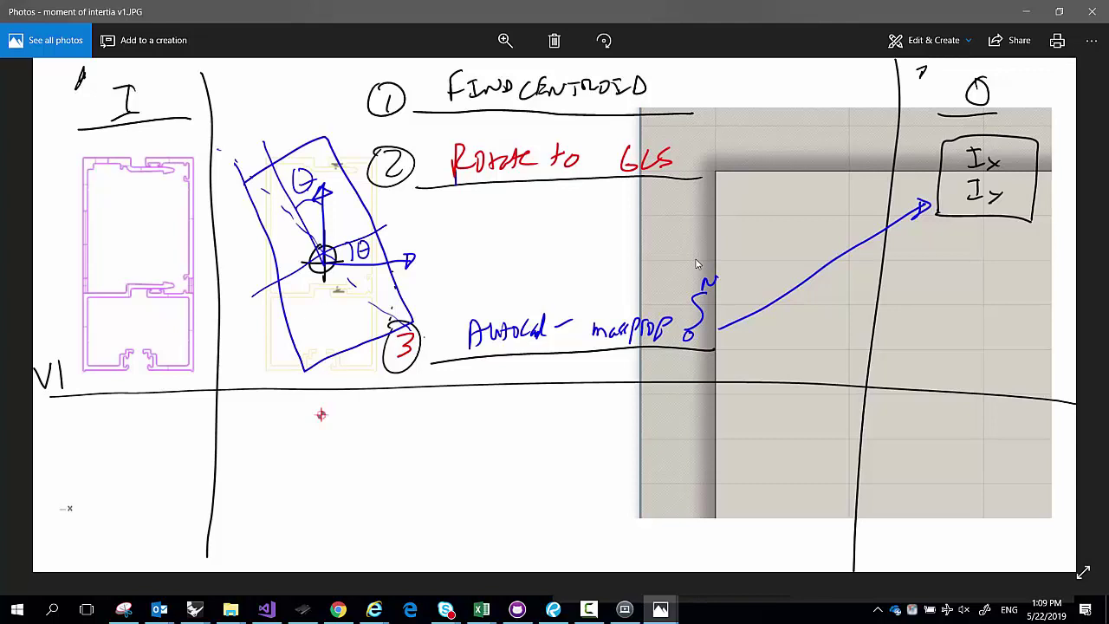
left_click(1025, 11)
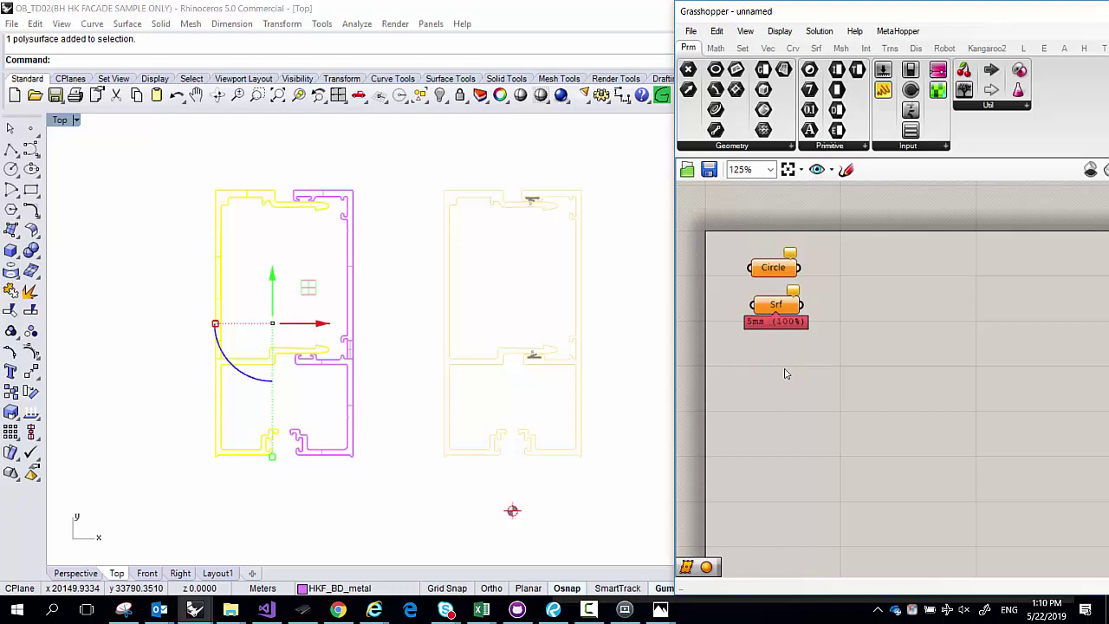
Reread the opening question about the Geometry and Group reference parameters in the Chrome forum thread
left_click(346, 611)
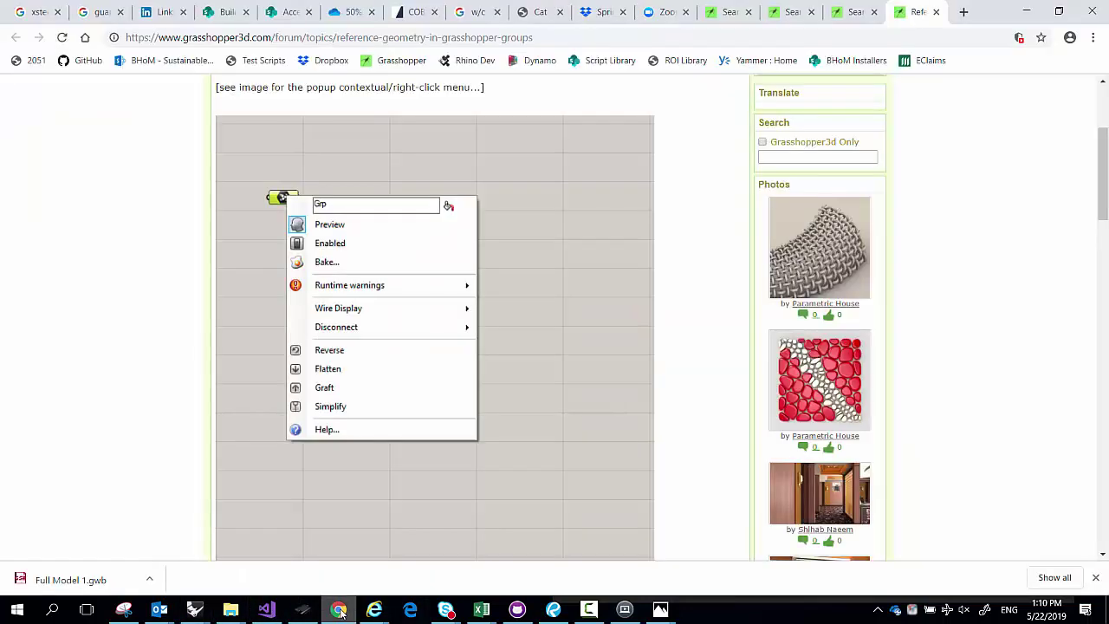
scroll(336, 347, "up", 2)
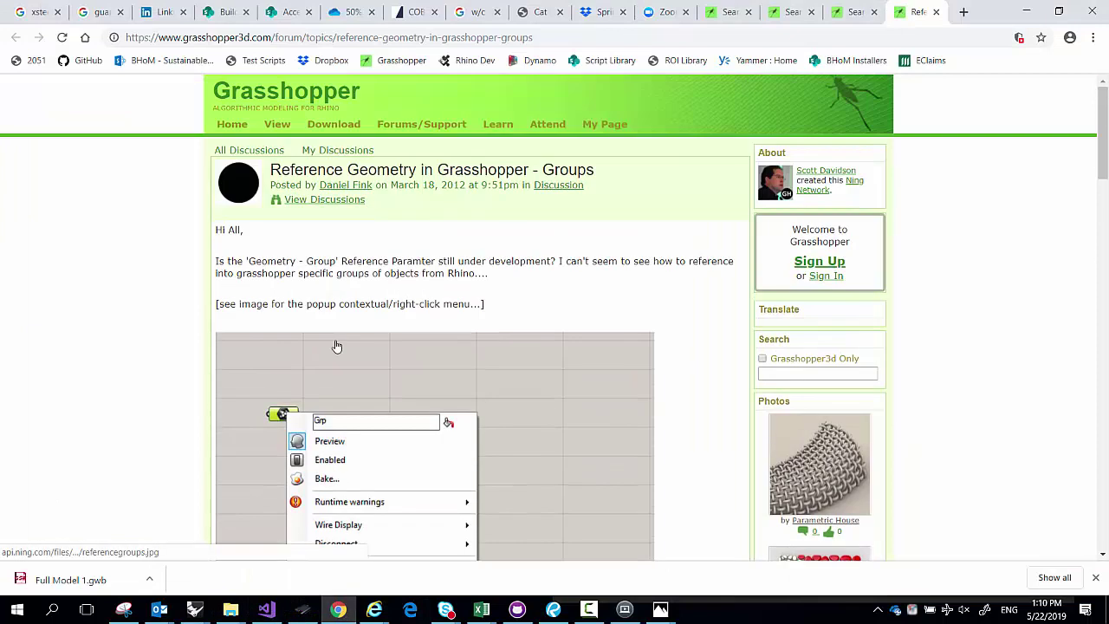
left_click_drag(262, 260, 296, 264)
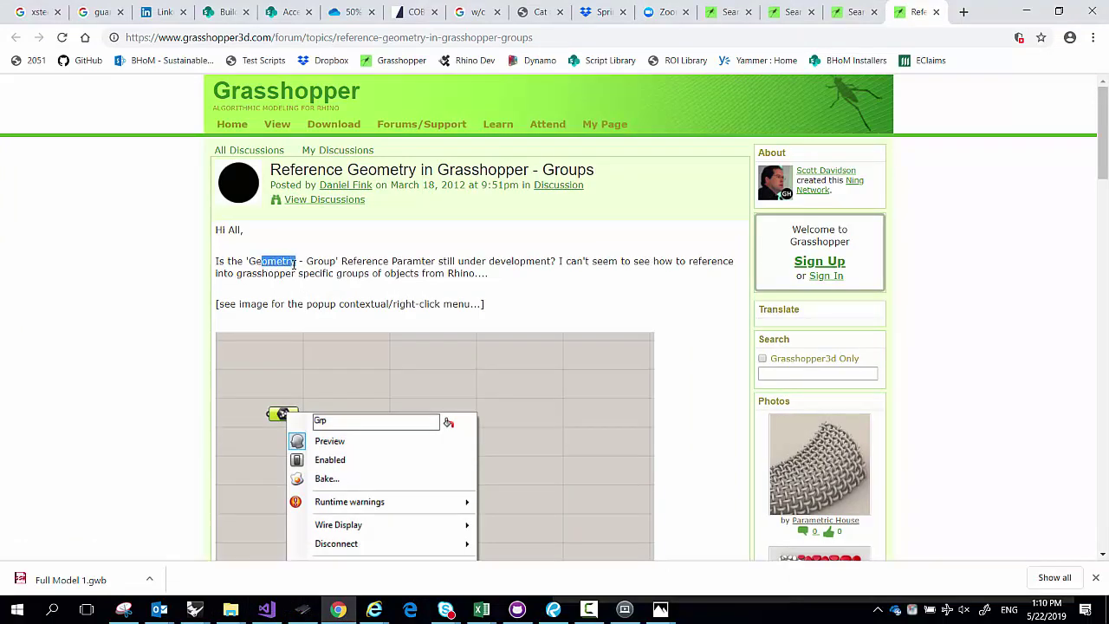
left_click(1031, 12)
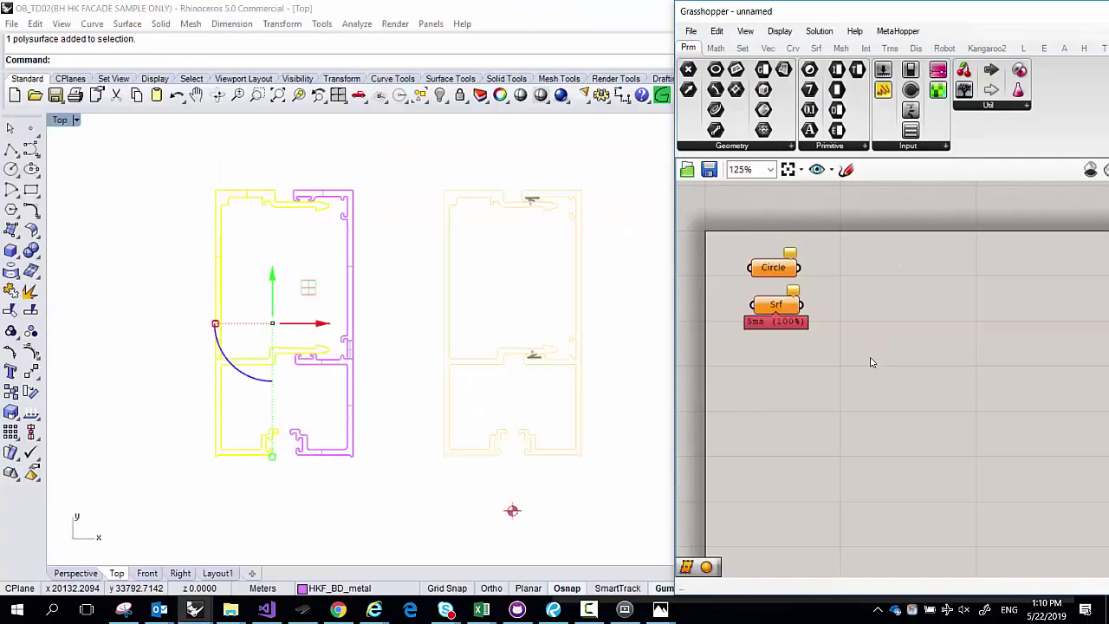
Add a Geometry parameter to the canvas below the Surface parameter
double_click(869, 361)
type("geo")
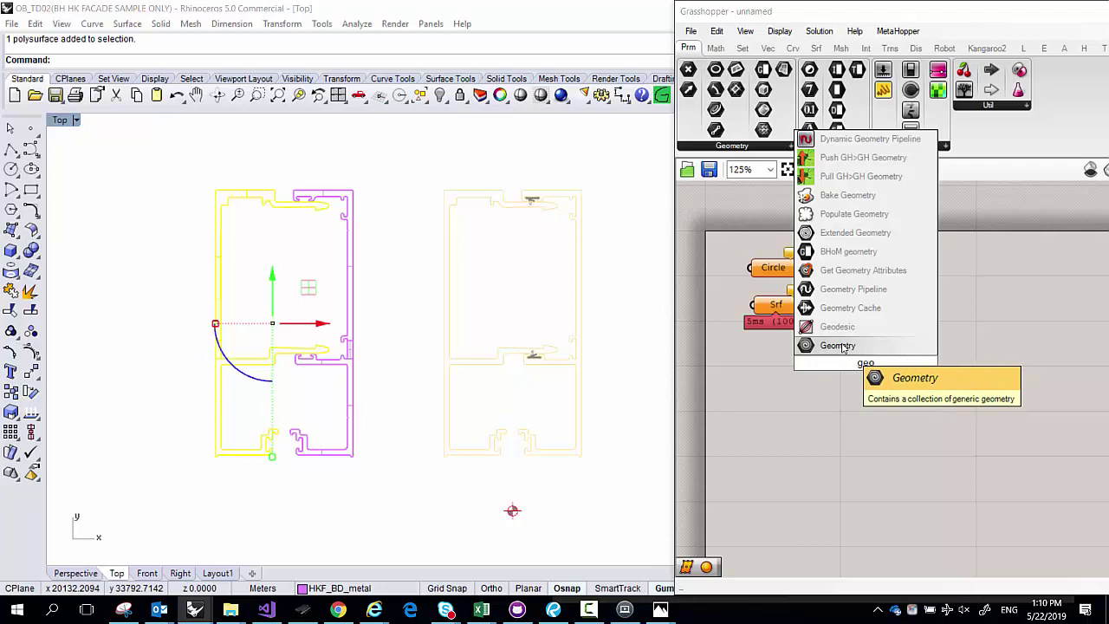
left_click_drag(842, 357, 799, 360)
Reference the preselected left half of the profile into the Geometry parameter as multiple geometries and check its preview
right_click(798, 360)
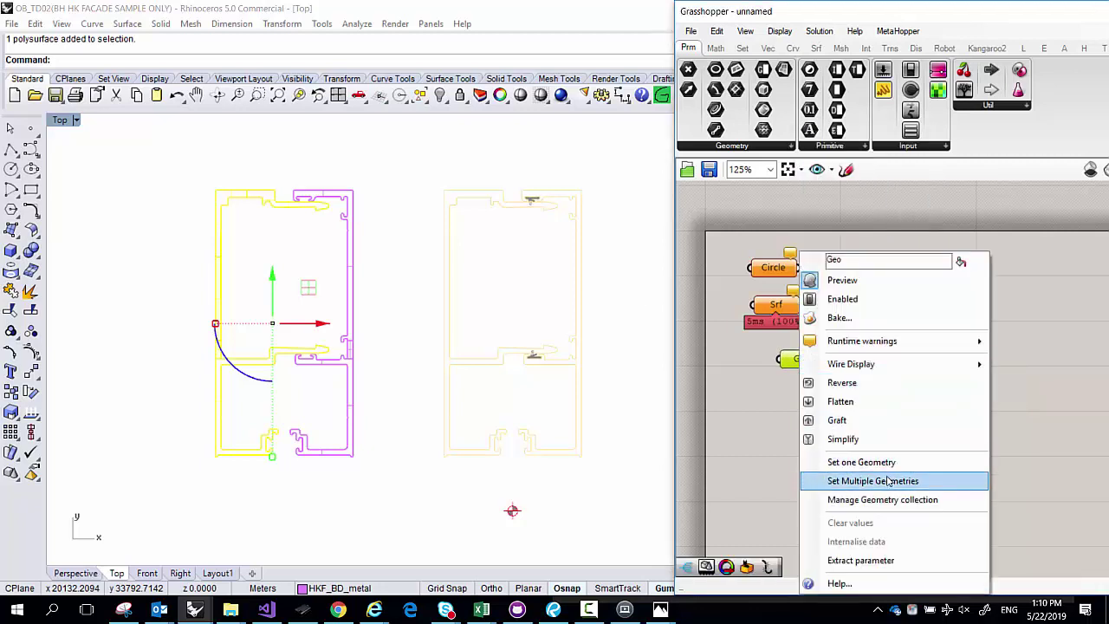
left_click(897, 487)
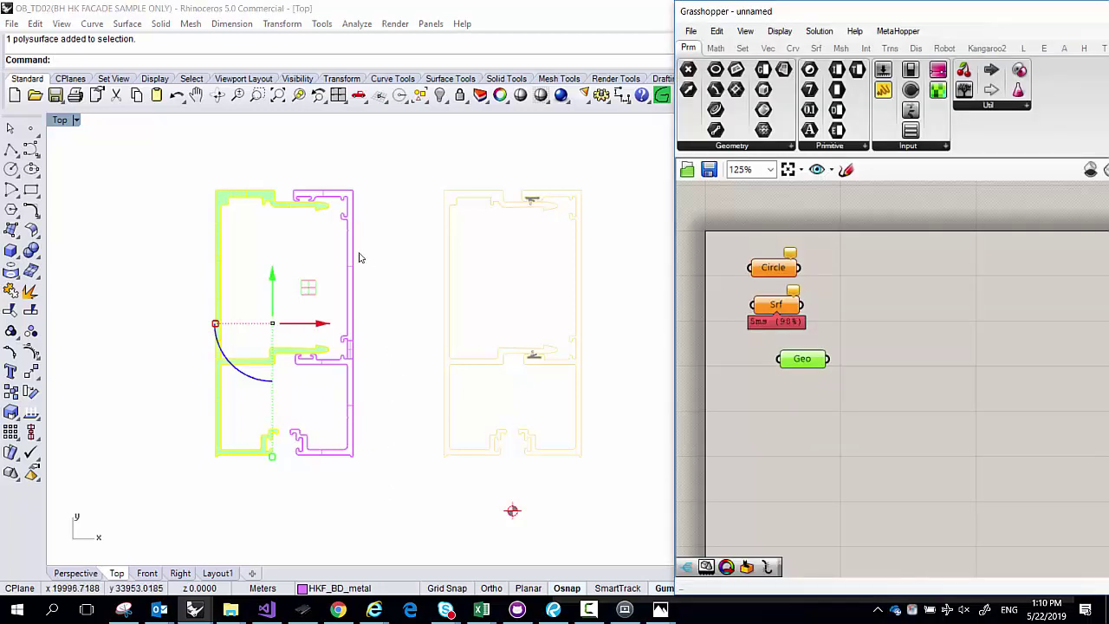
left_click(292, 256)
left_click(813, 399)
left_click(796, 362)
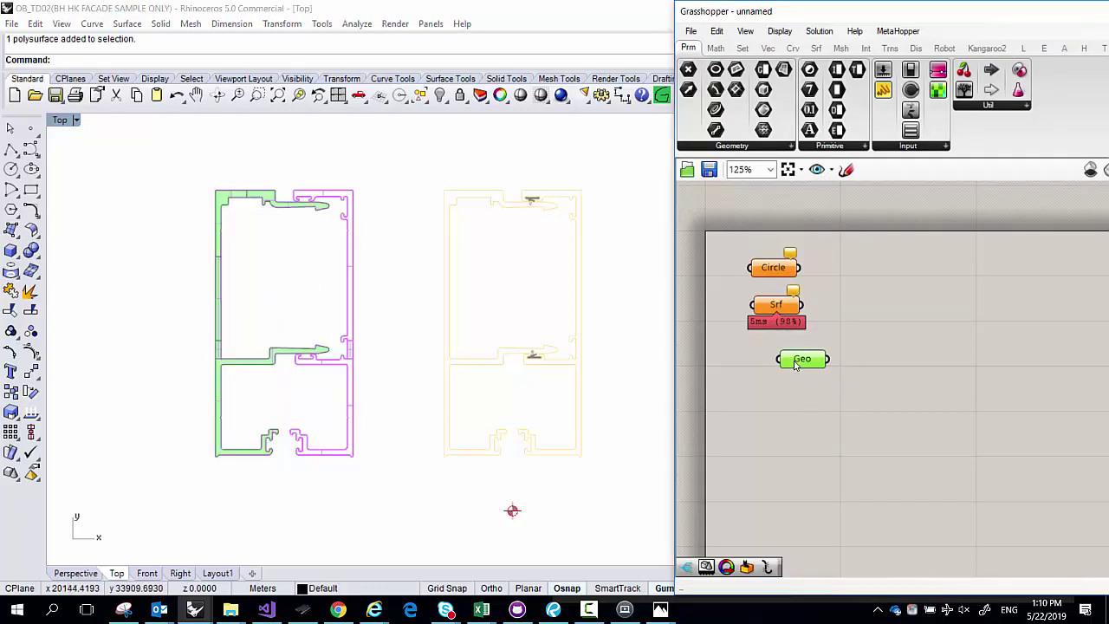
left_click(801, 394)
left_click(806, 364)
Reference both halves of the purple facade profile into the Geometry parameter as multiple geometries
scroll(234, 306, "up", 3)
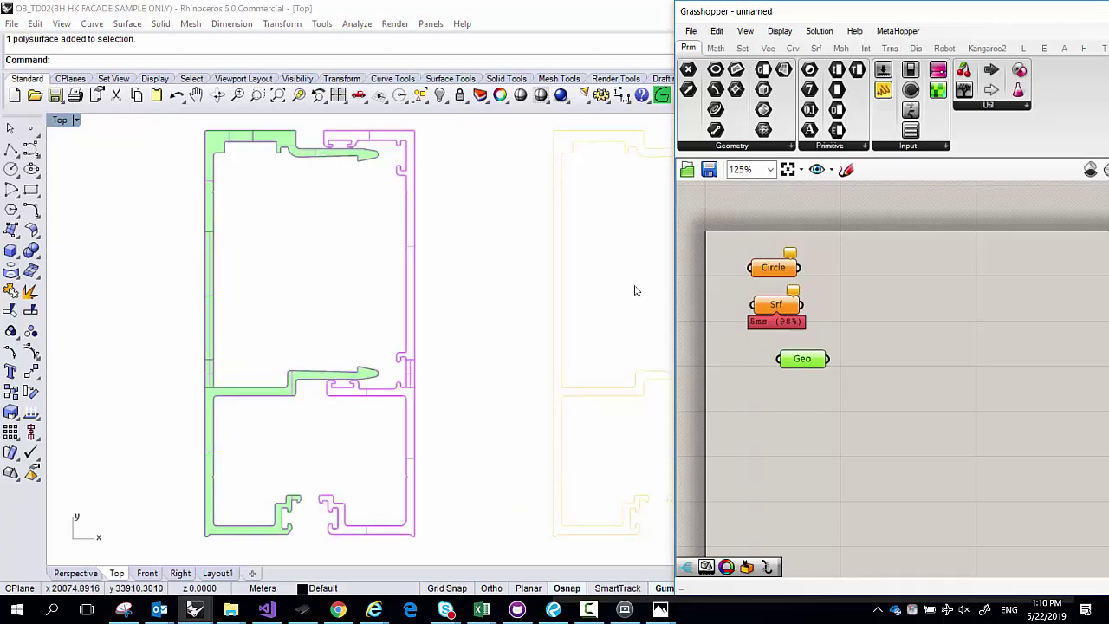
right_click(792, 359)
left_click(866, 479)
left_click(390, 406)
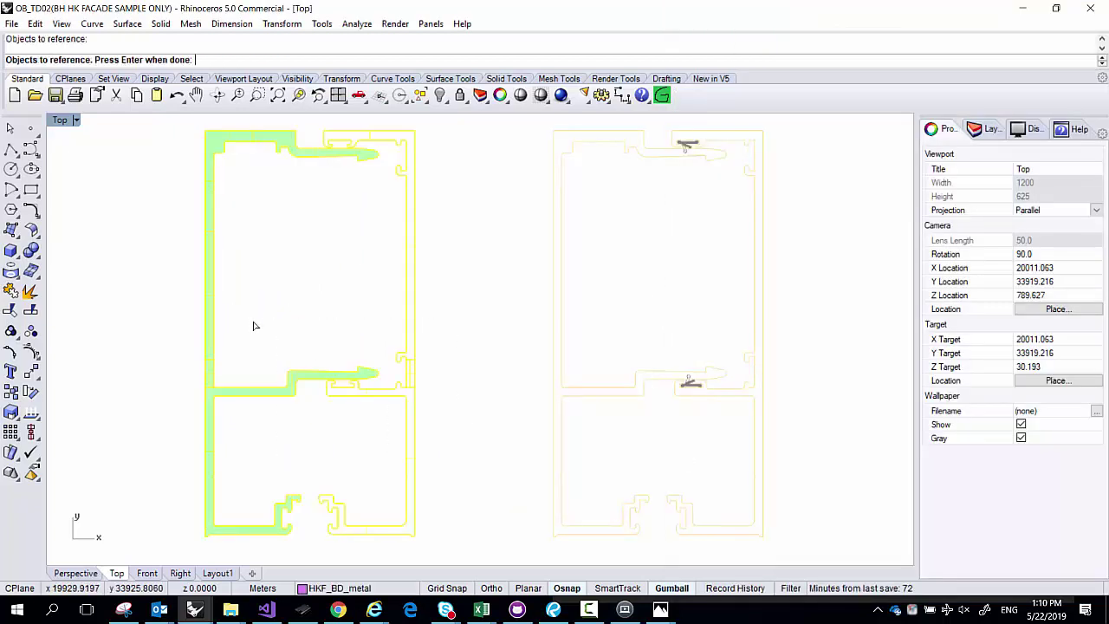
key("Return")
left_click(884, 408)
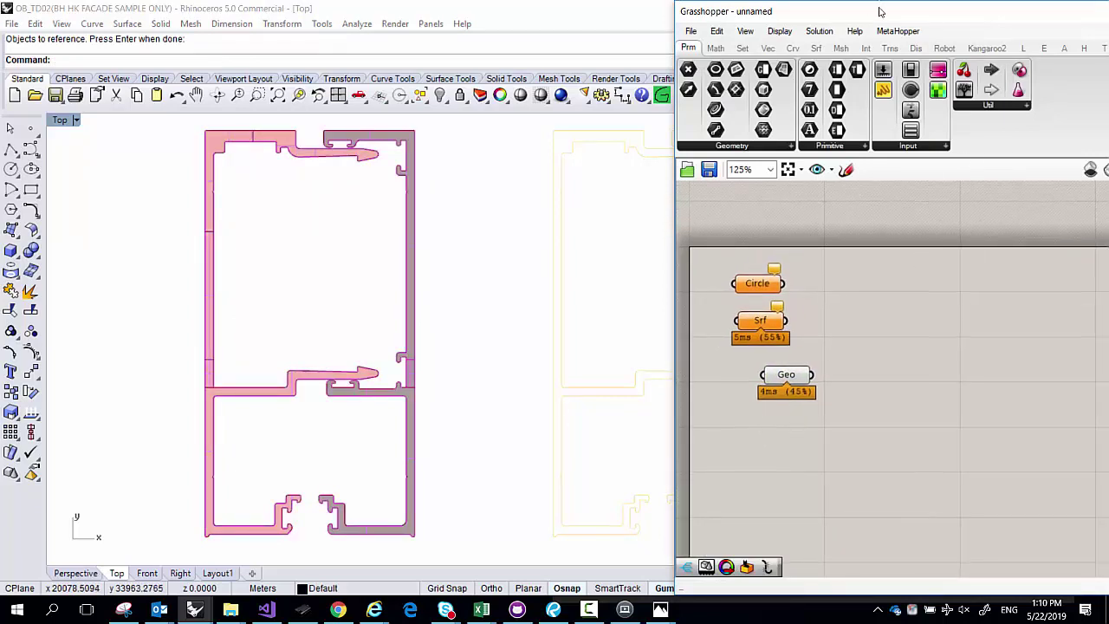
Move the Grasshopper window fully into view and line up the Geometry parameter beneath the Surface parameter with a gap
left_click_drag(878, 9, 1107, 68)
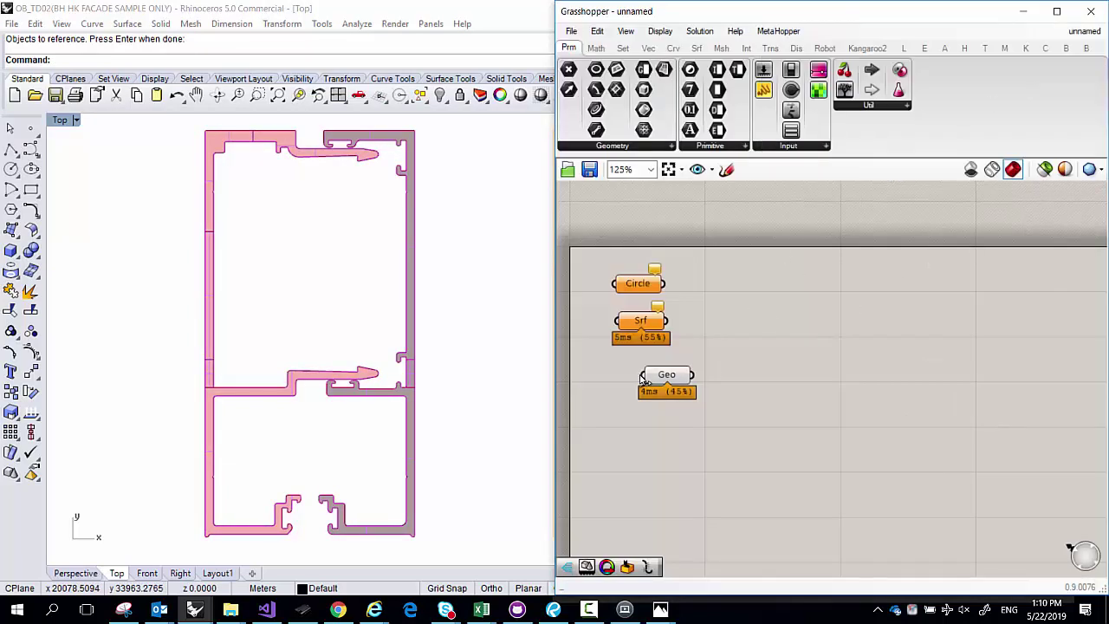
left_click_drag(667, 395, 639, 411)
mouse_move(639, 409)
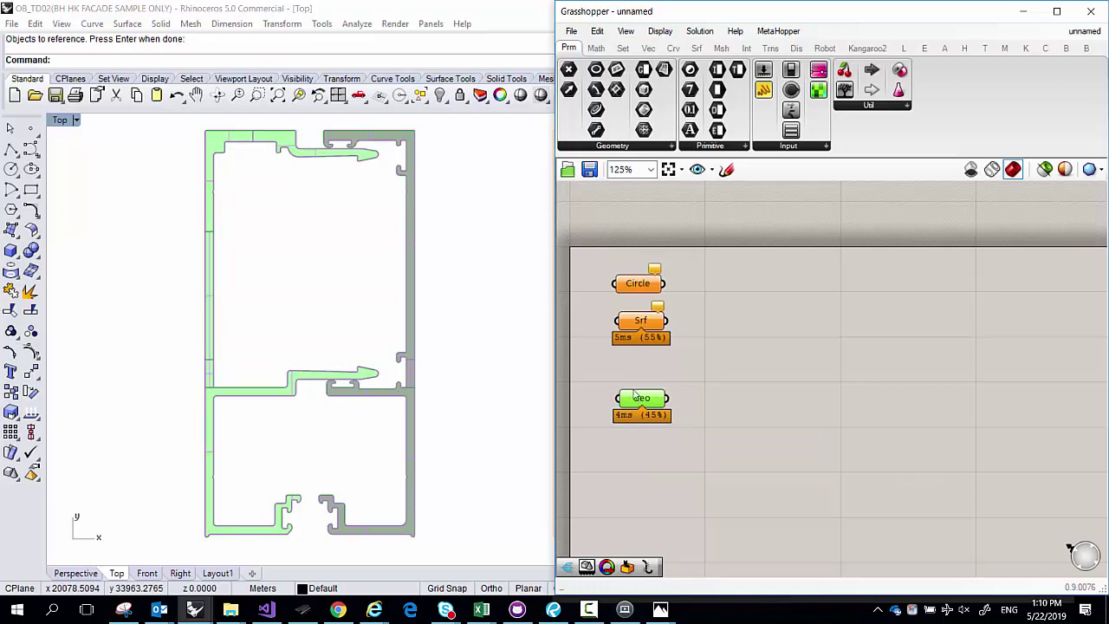
left_click_drag(658, 396, 658, 419)
left_click(679, 395)
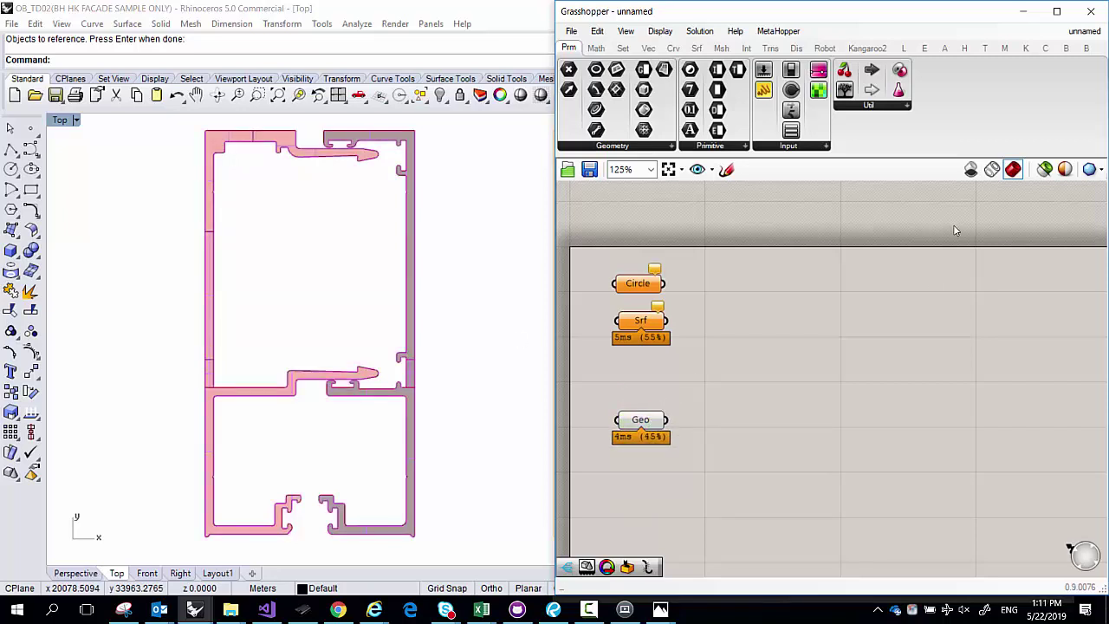
Check the Geometry parameter's Rhino preview by temporarily drawing selected objects only, then restore the full preview
left_click(1044, 169)
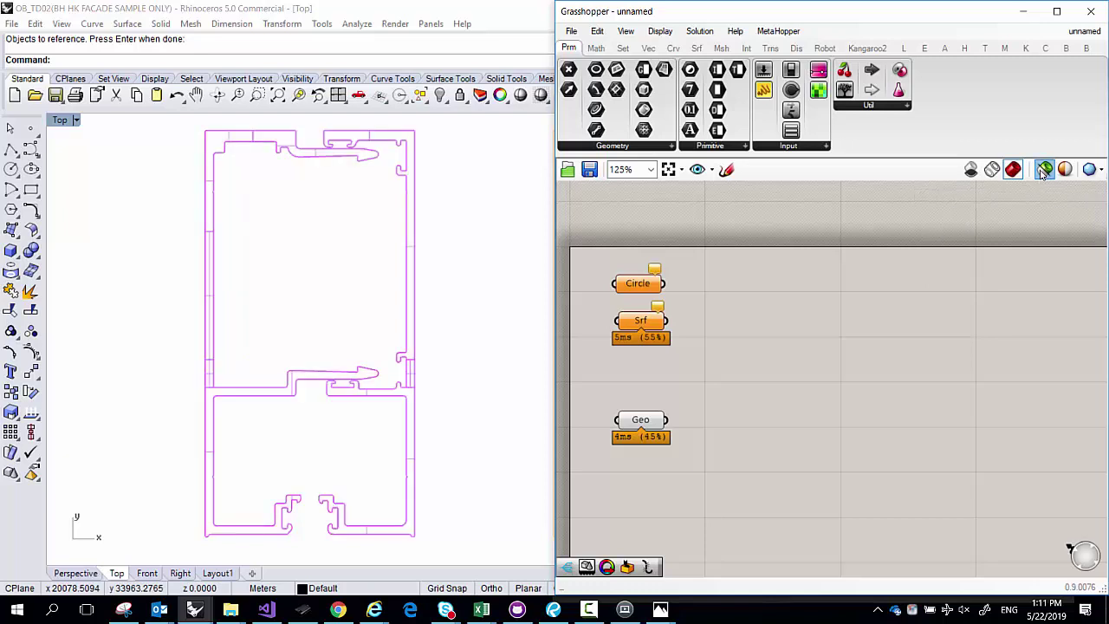
left_click(637, 425)
left_click(697, 396)
left_click(650, 419)
left_click(705, 381)
left_click(654, 420)
left_click(698, 384)
left_click(1044, 170)
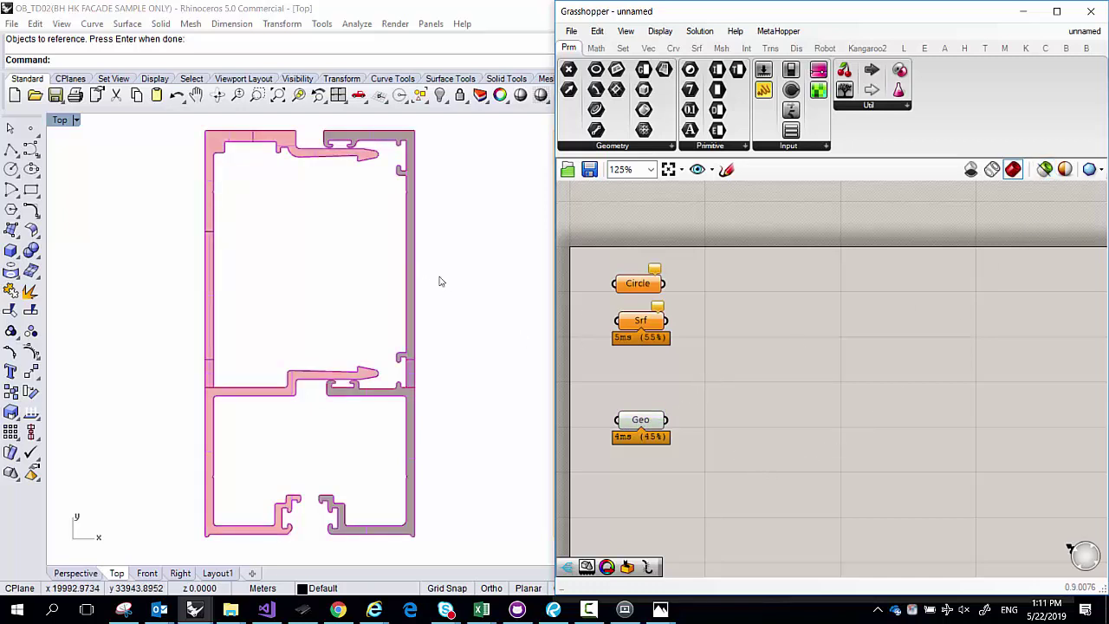
Hide both halves of the original purple profile in Rhino and limit the Grasshopper preview to selected objects
left_click_drag(469, 240, 353, 145)
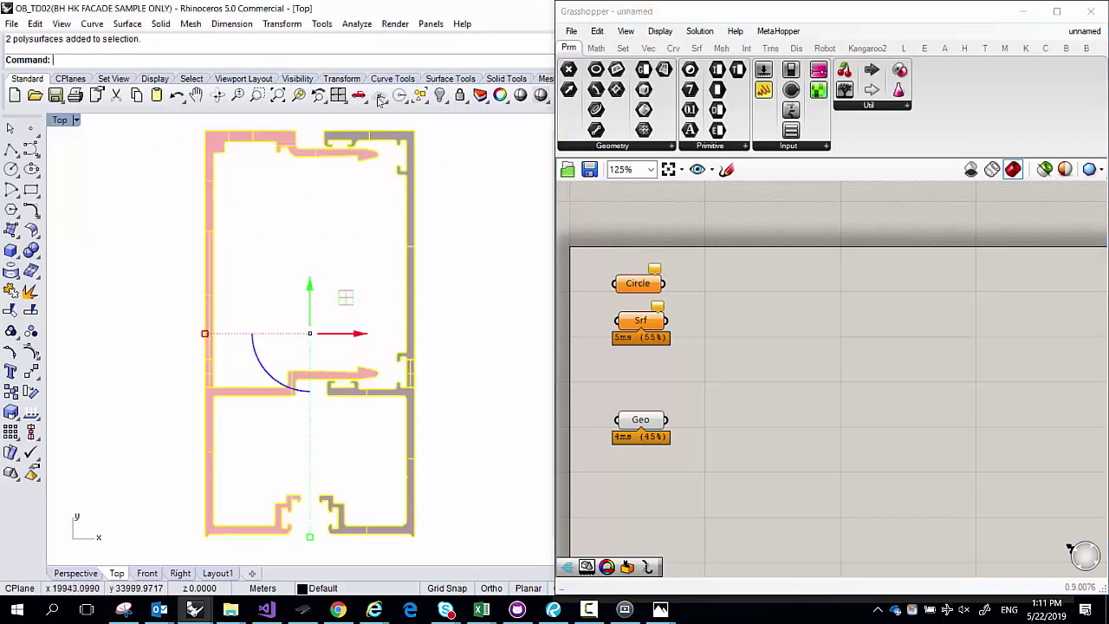
left_click(440, 96)
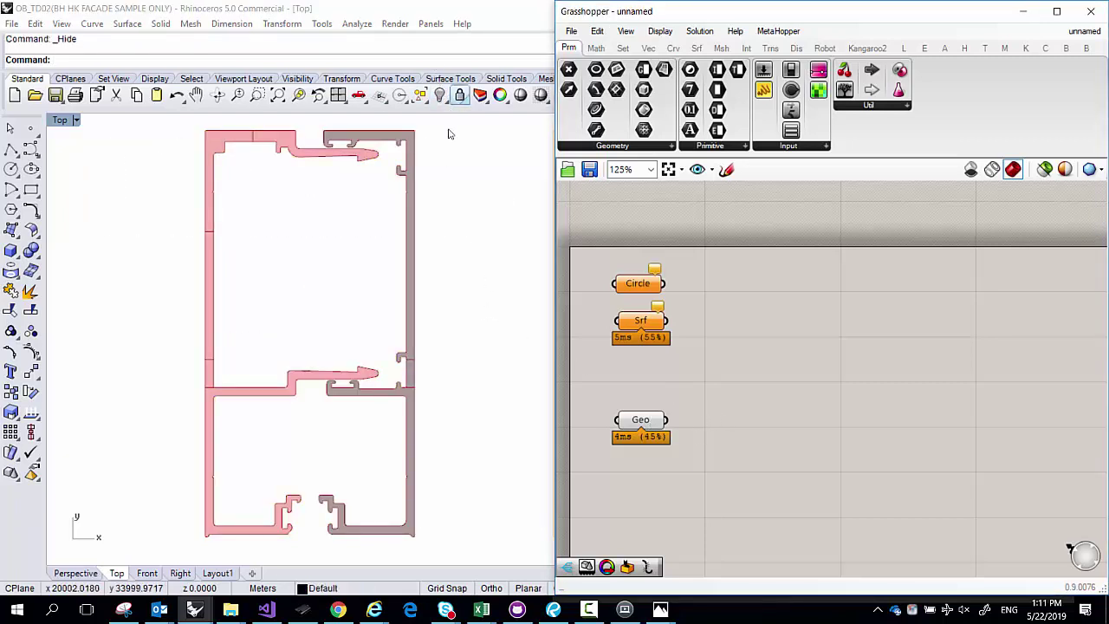
left_click(1044, 167)
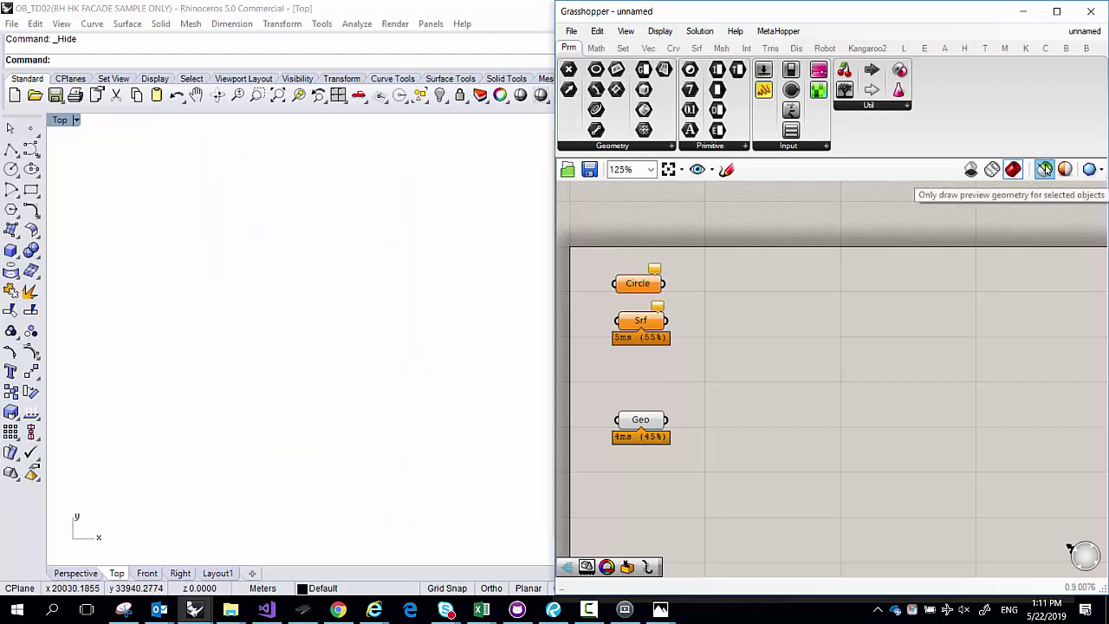
Turn off the selected-only preview and compare how the Geo component's geometry displays when selected and deselected
left_click(1043, 169)
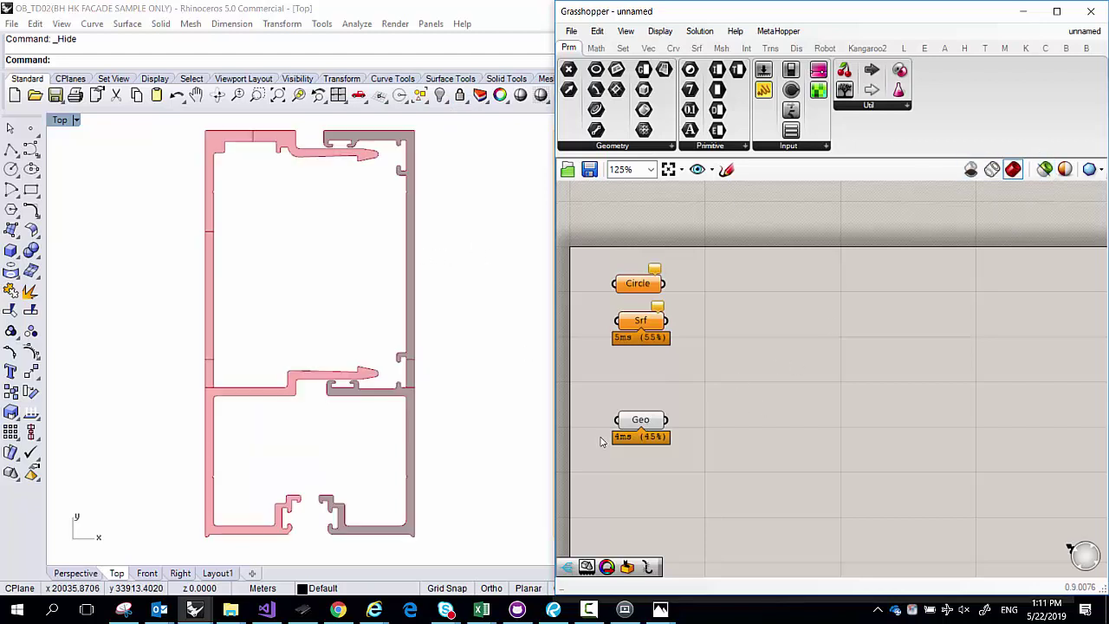
left_click(619, 423)
left_click(373, 314)
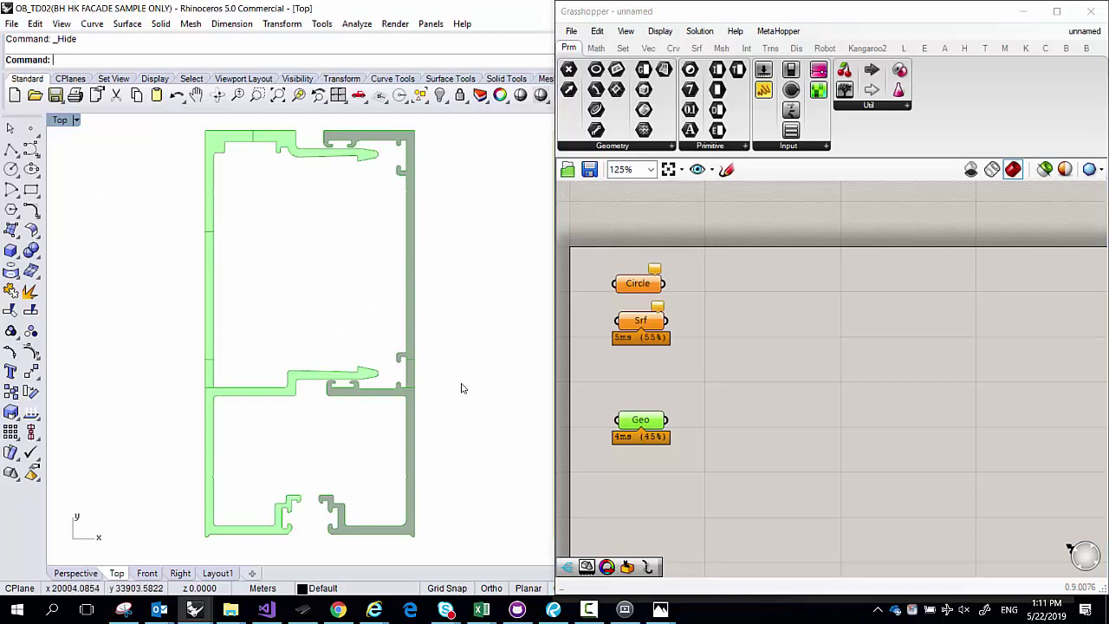
left_click(659, 395)
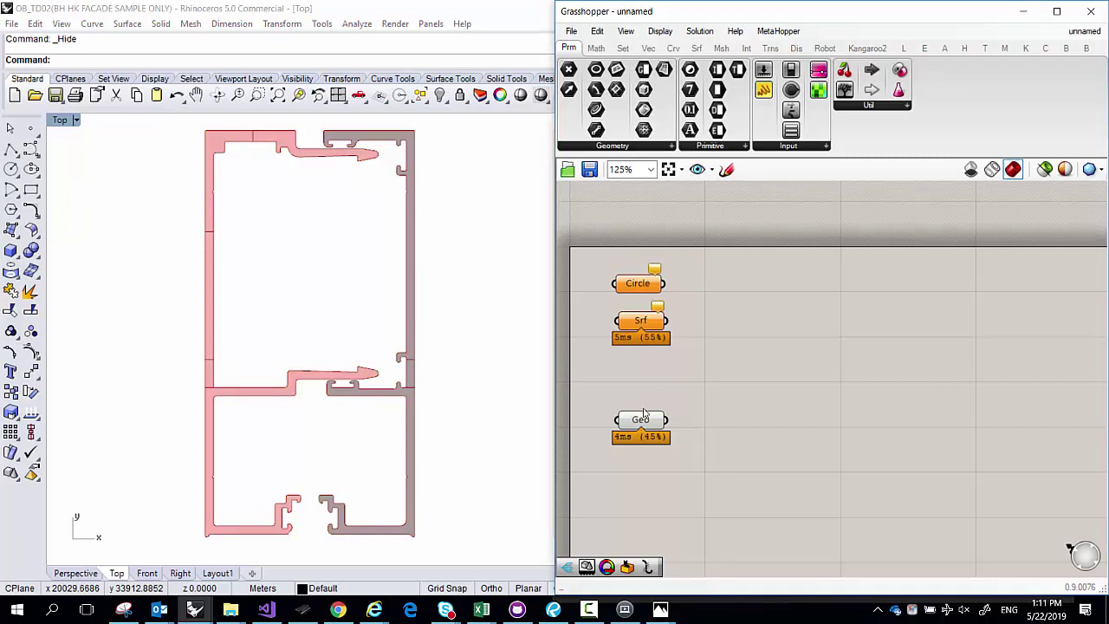
left_click_drag(584, 382, 712, 466)
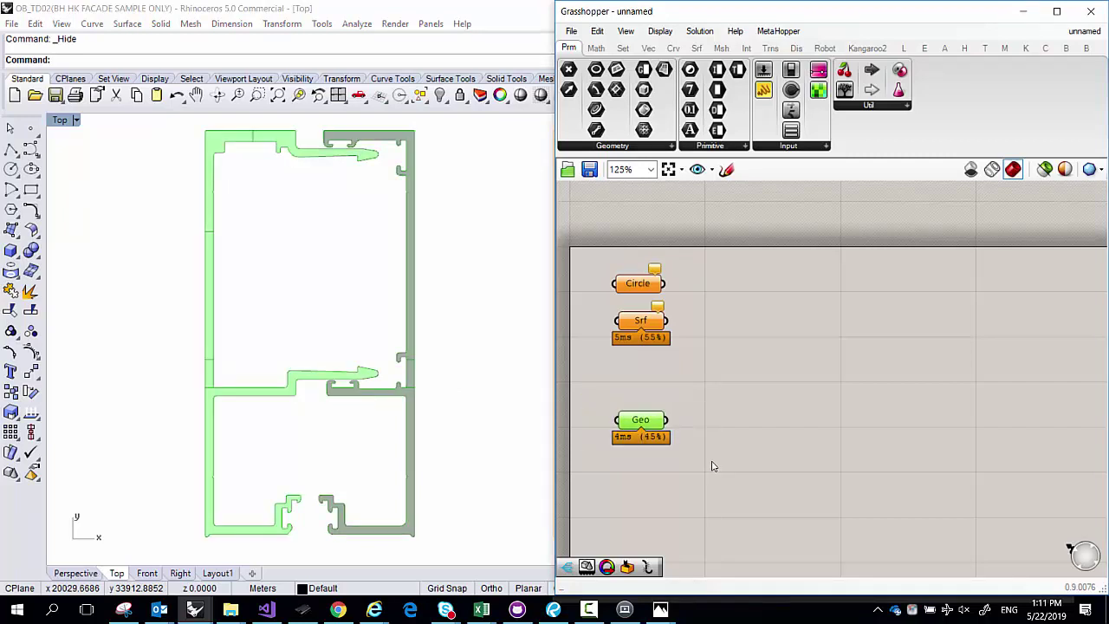
left_click(693, 451)
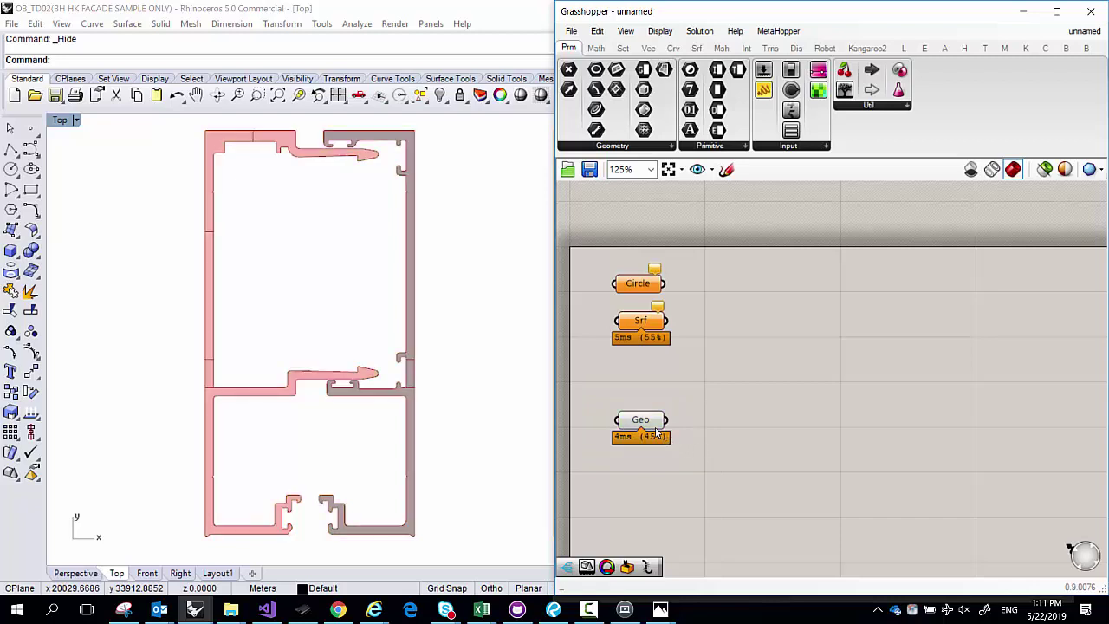
left_click(656, 428)
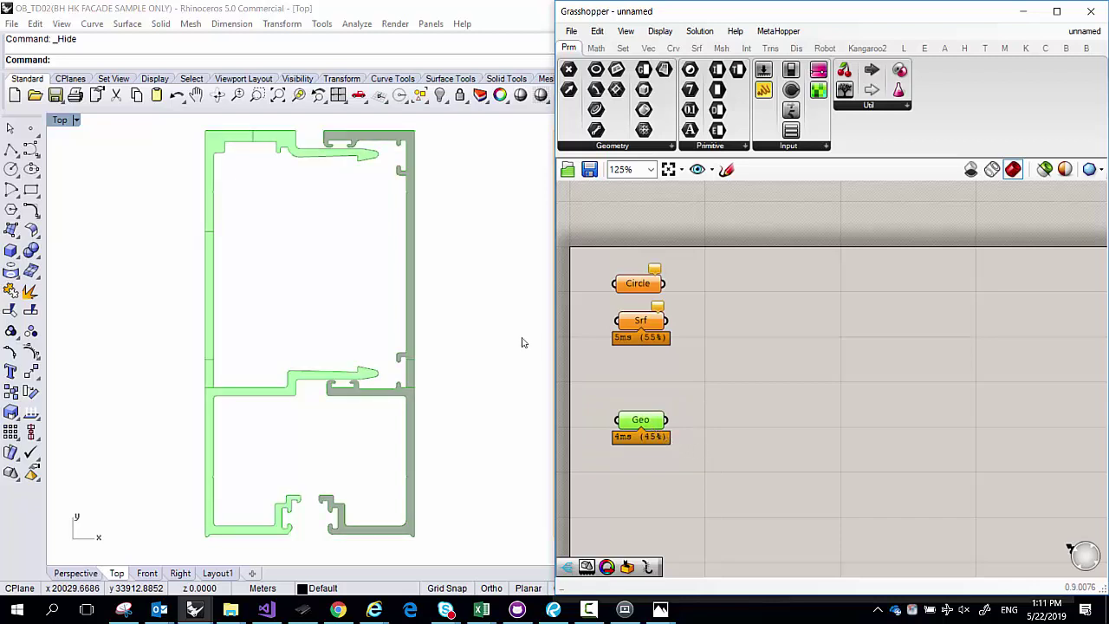
Restrict the preview to selected objects and check the profile display by selecting and deselecting the Geo component
left_click(653, 400)
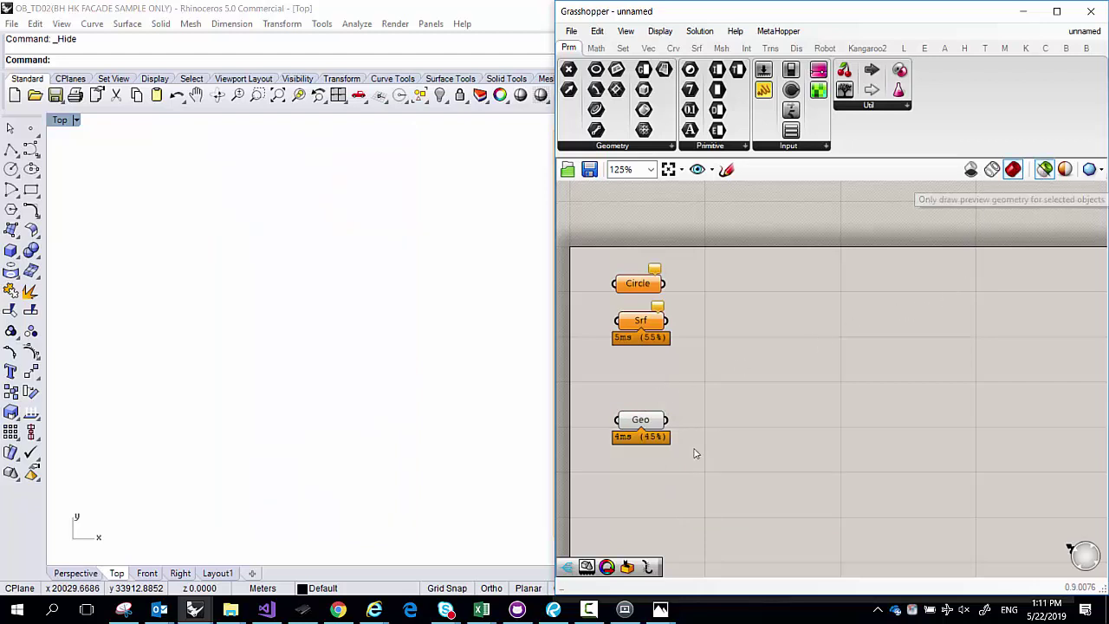
left_click(653, 421)
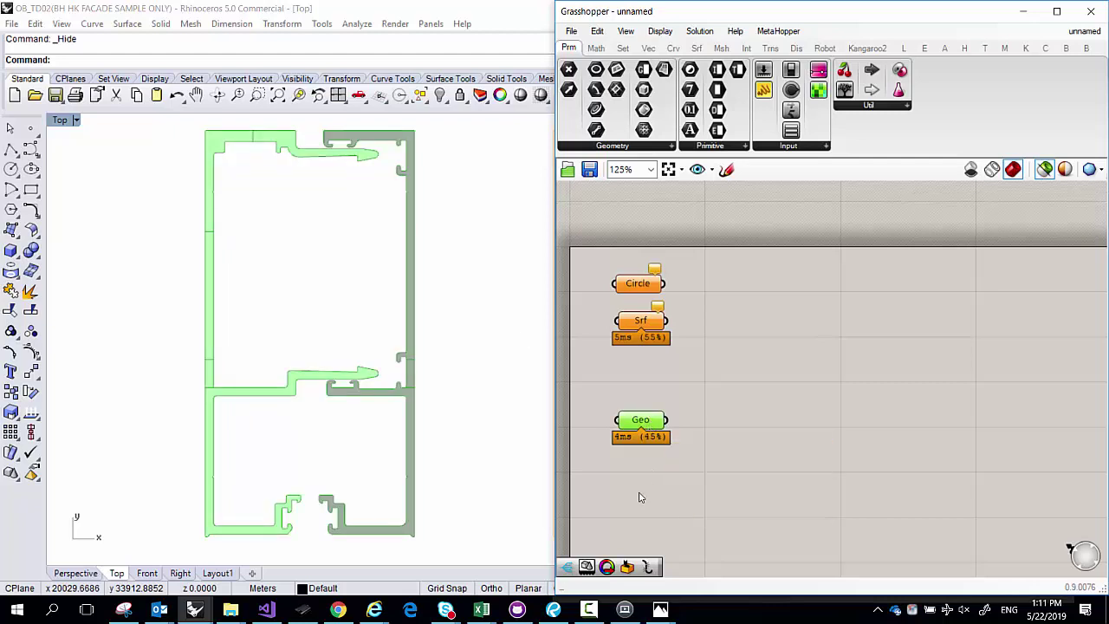
left_click(761, 449)
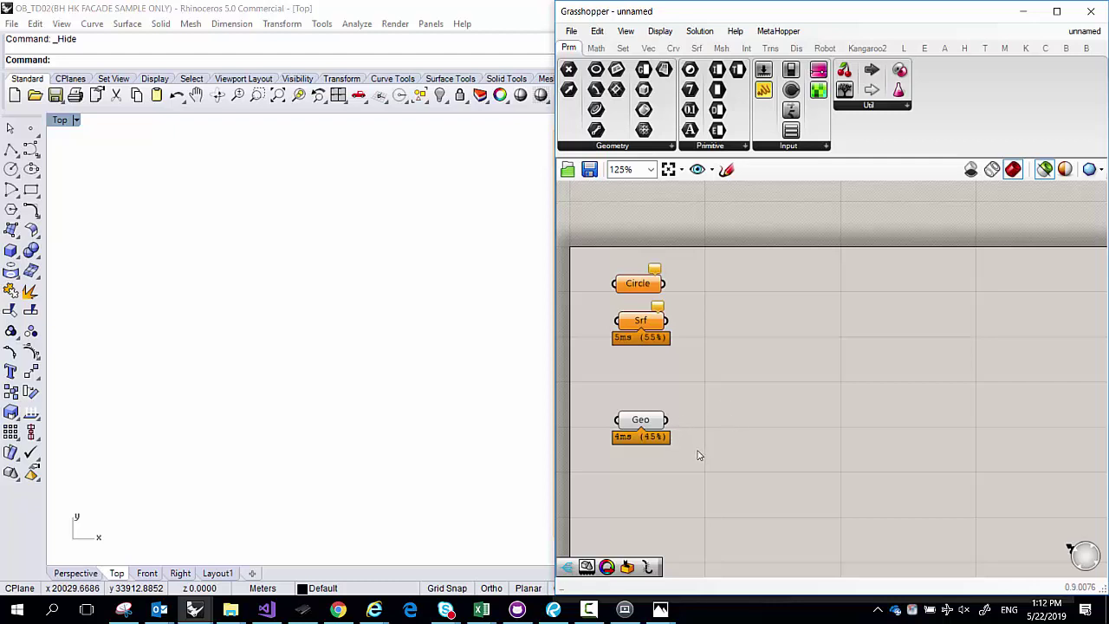
Delete the Circle and Srf components from the definition and show the hidden objects in Rhino
left_click_drag(660, 372, 600, 255)
key("Delete")
right_click_drag(665, 322, 716, 280)
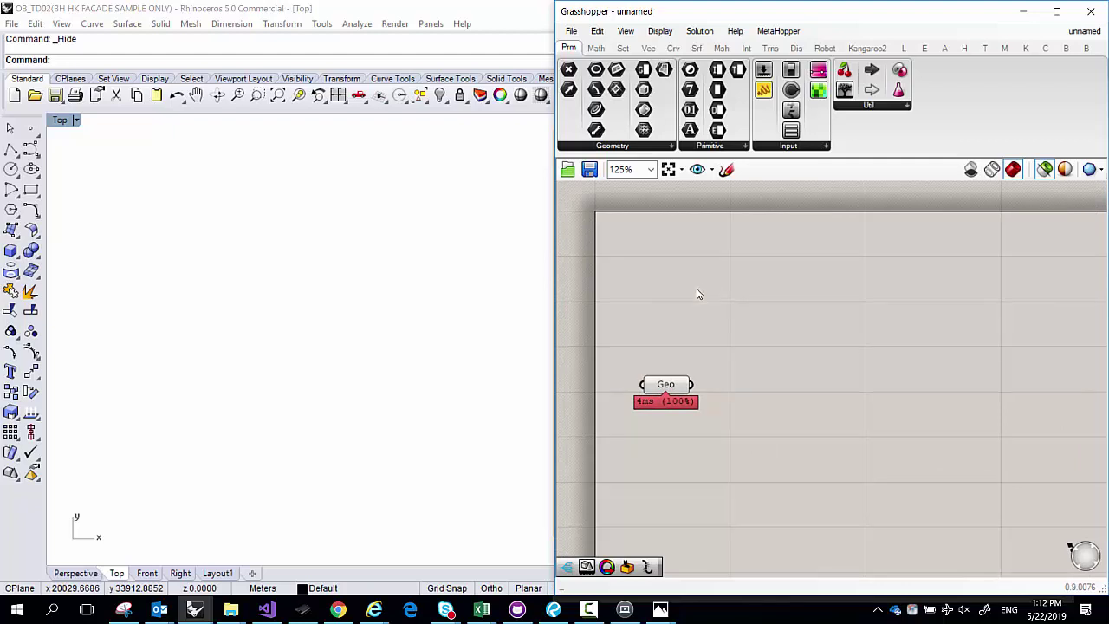
left_click(445, 104)
left_click(460, 126)
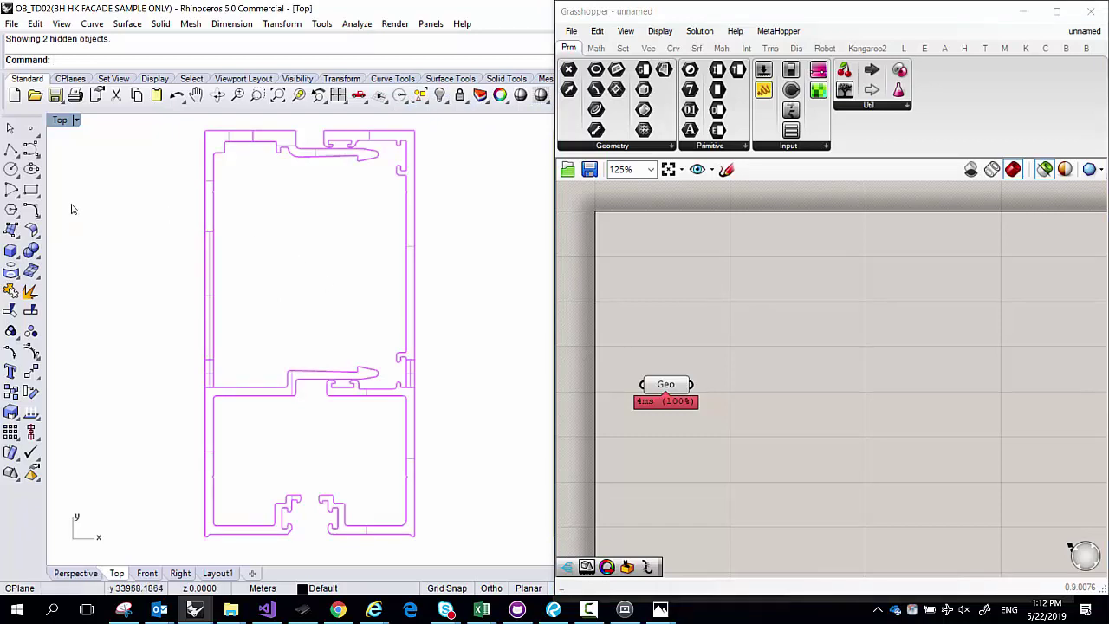
Draw a rectangle inside the upper chamber of the facade profile
left_click(31, 189)
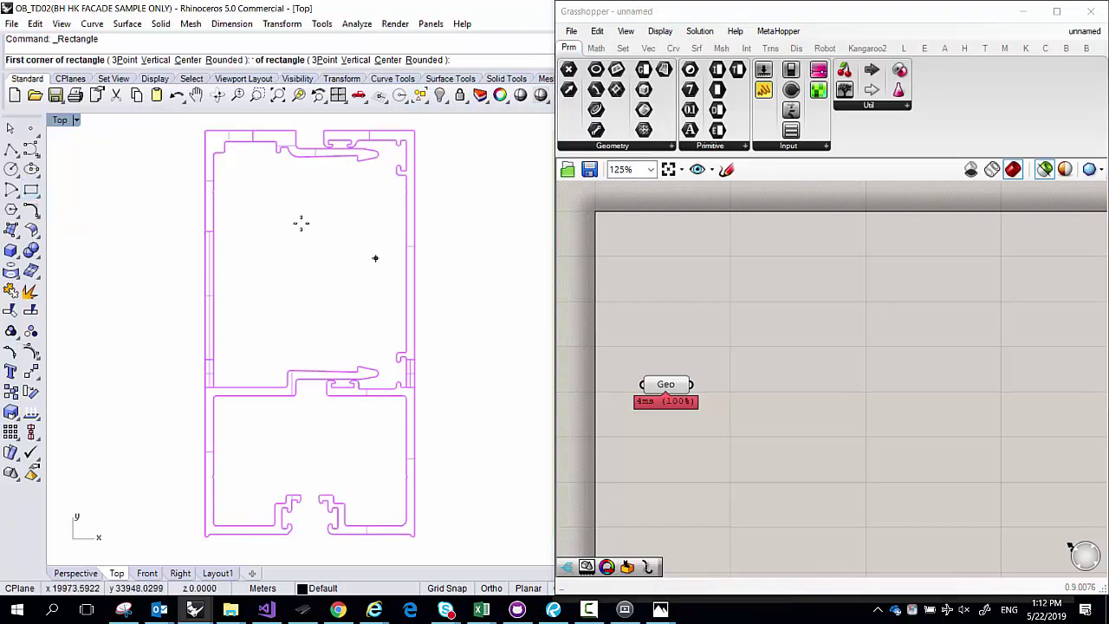
left_click(261, 197)
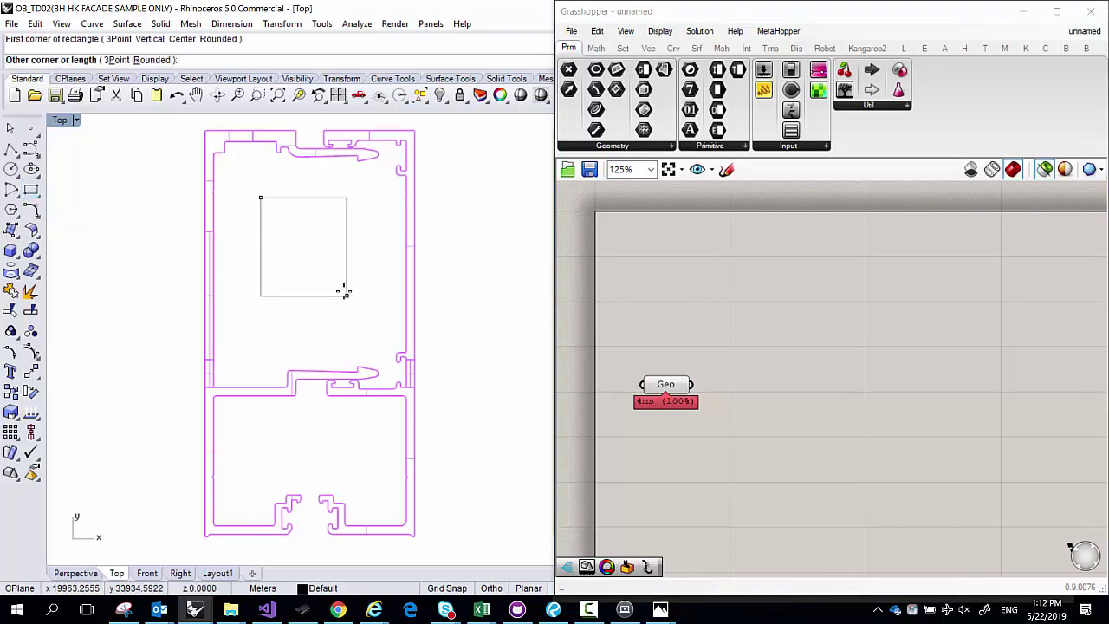
left_click(343, 286)
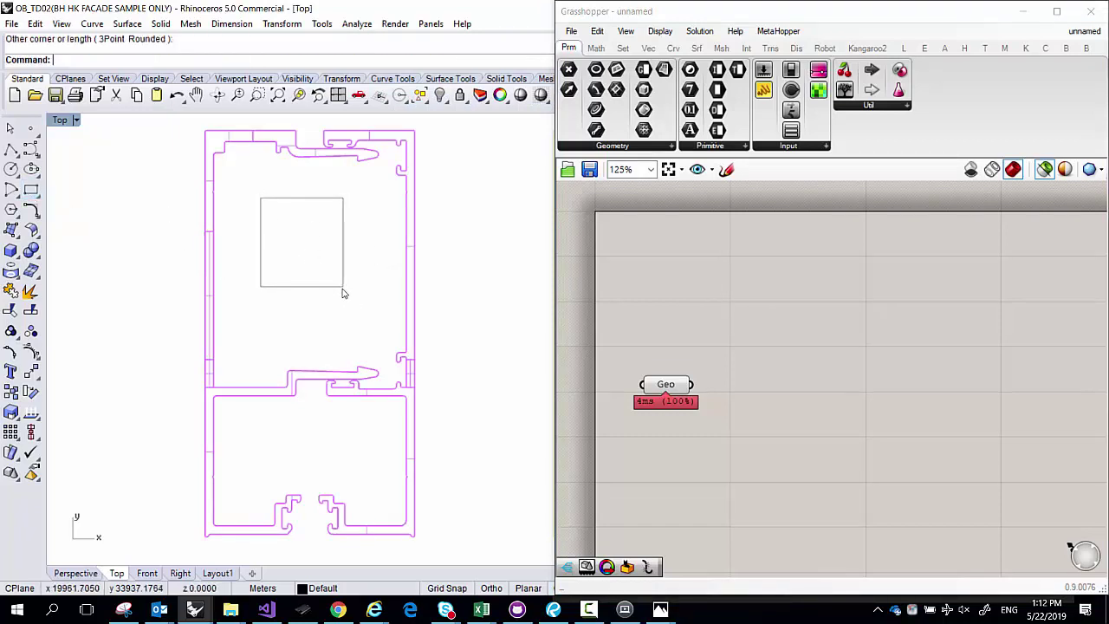
Create a small four-corner surface inside the upper chamber and delete the rectangle around it
left_click(11, 229)
left_click(271, 215)
left_click(322, 224)
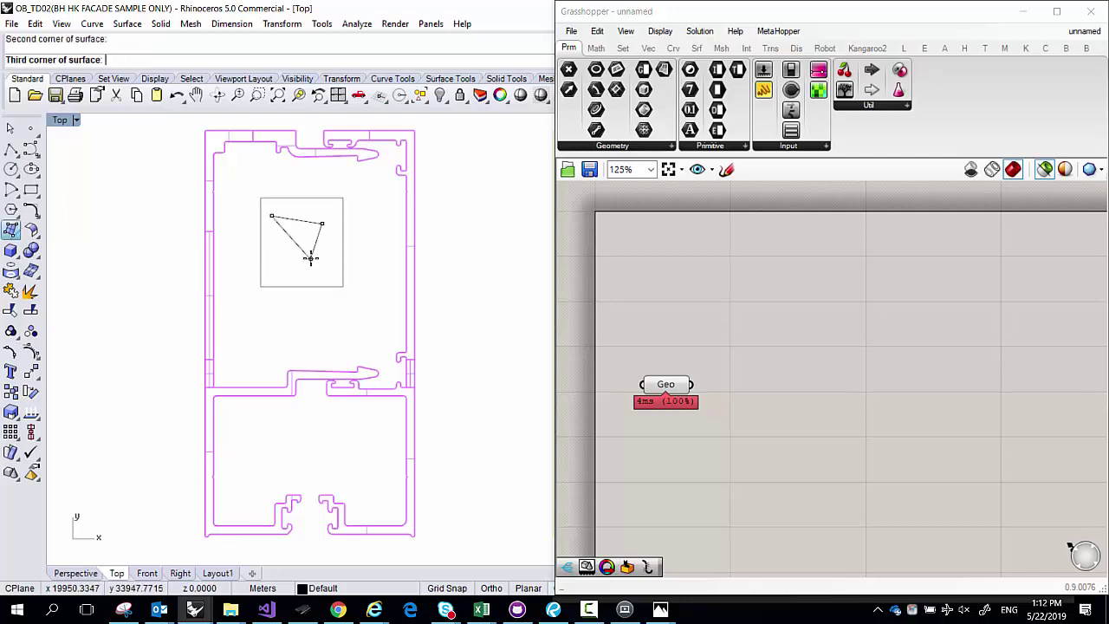
left_click(314, 257)
left_click(275, 258)
left_click(286, 198)
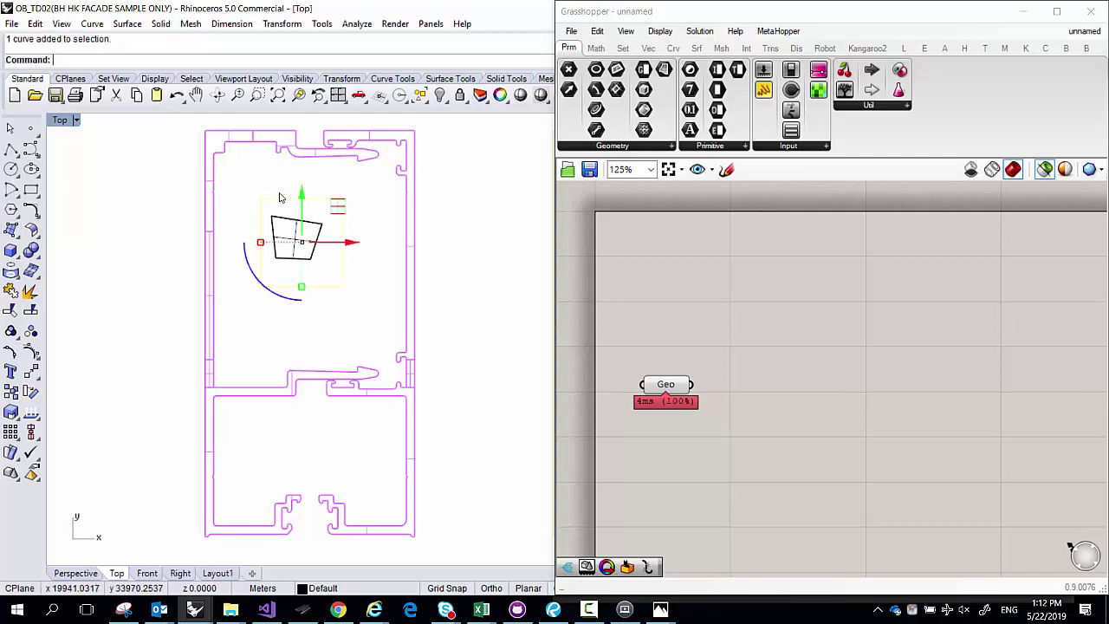
key("Delete")
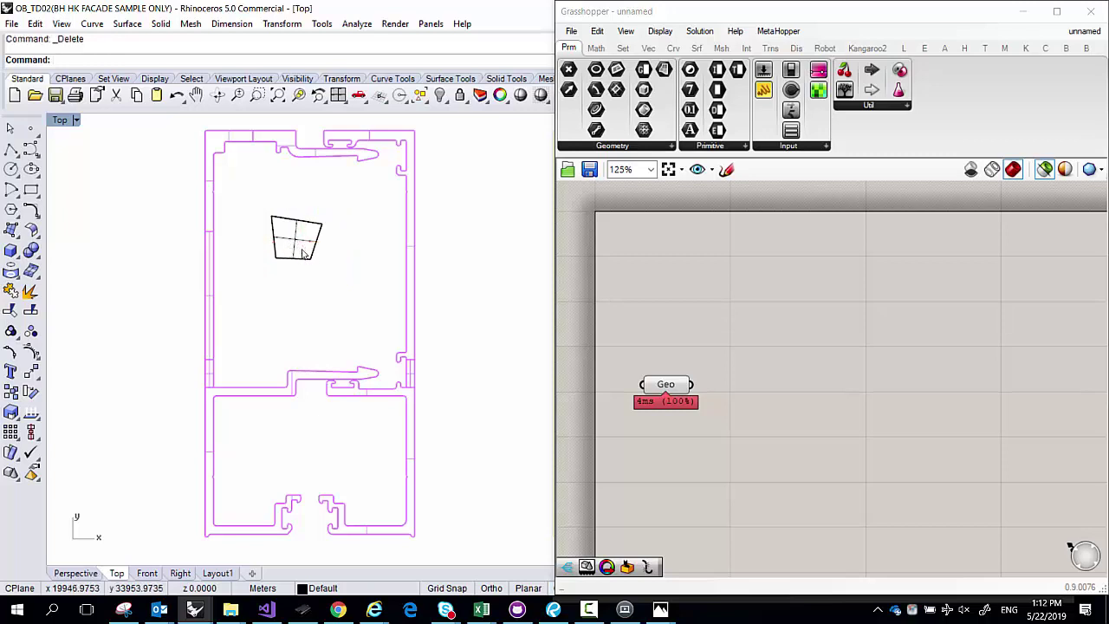
Create a second four-corner surface sharing the lower edge of the first and widening downward
left_click(11, 229)
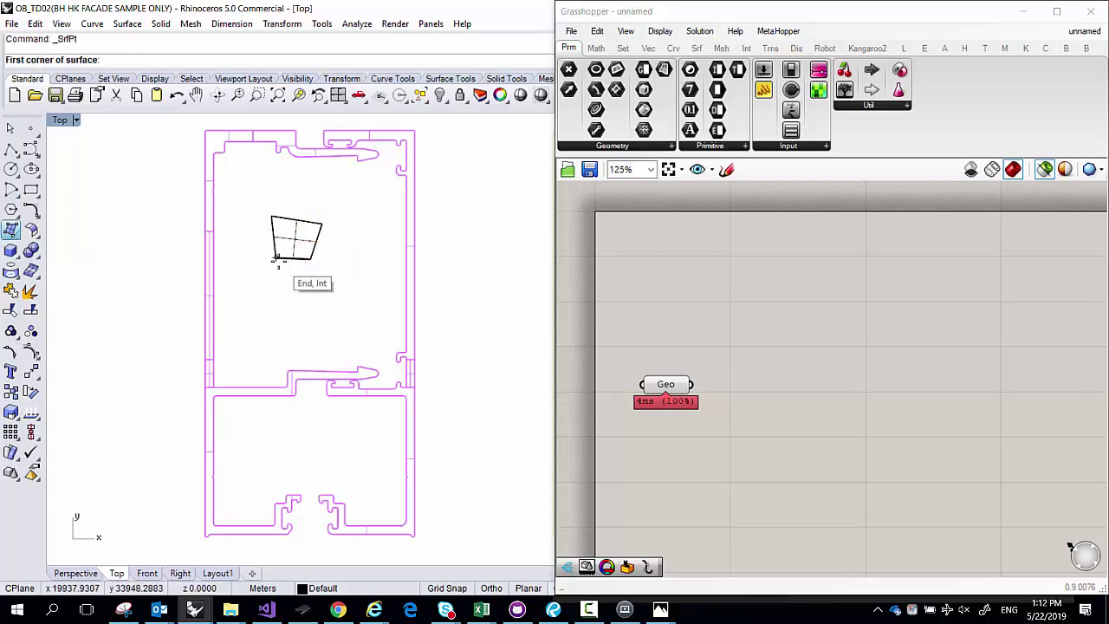
left_click(274, 258)
left_click(261, 299)
left_click(345, 300)
left_click(312, 257)
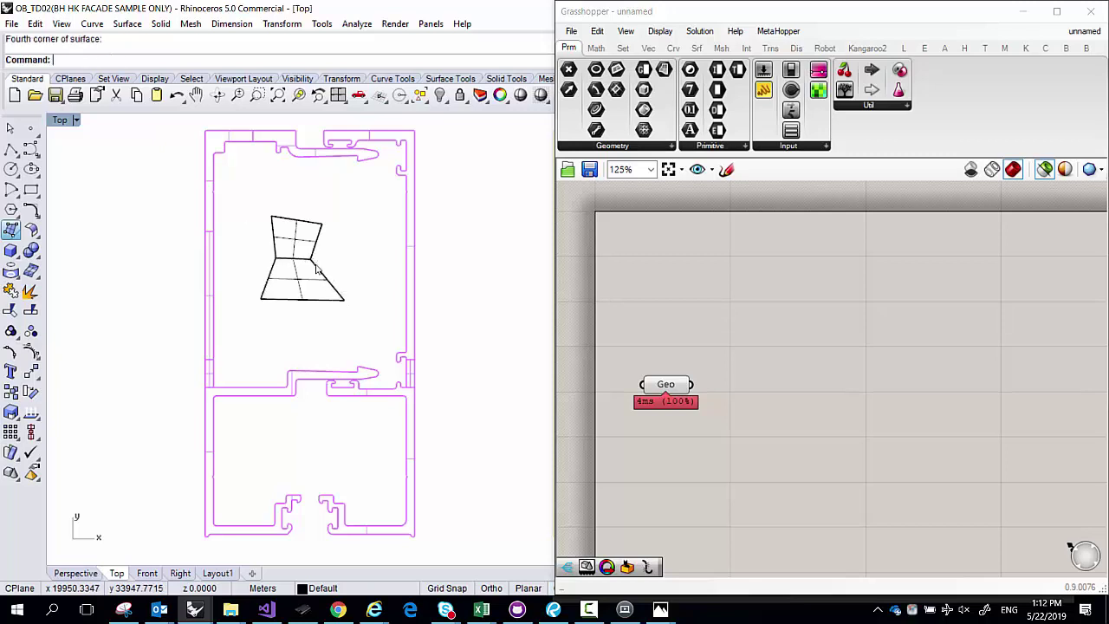
Join the two adjoining four-corner surfaces into one polysurface
left_click_drag(347, 268, 289, 252)
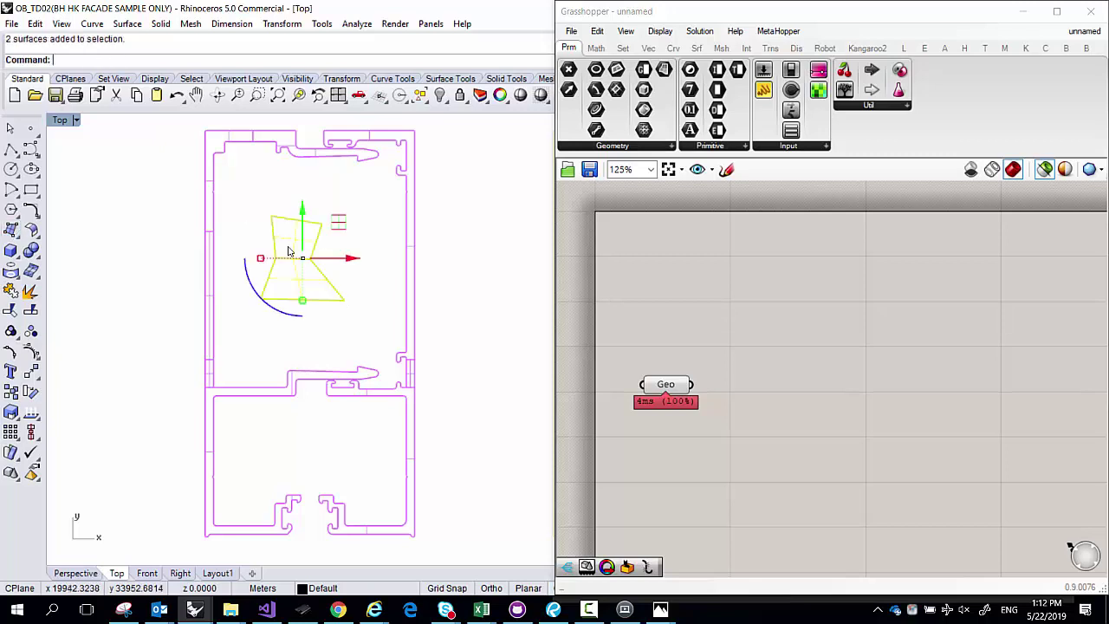
type("Pol")
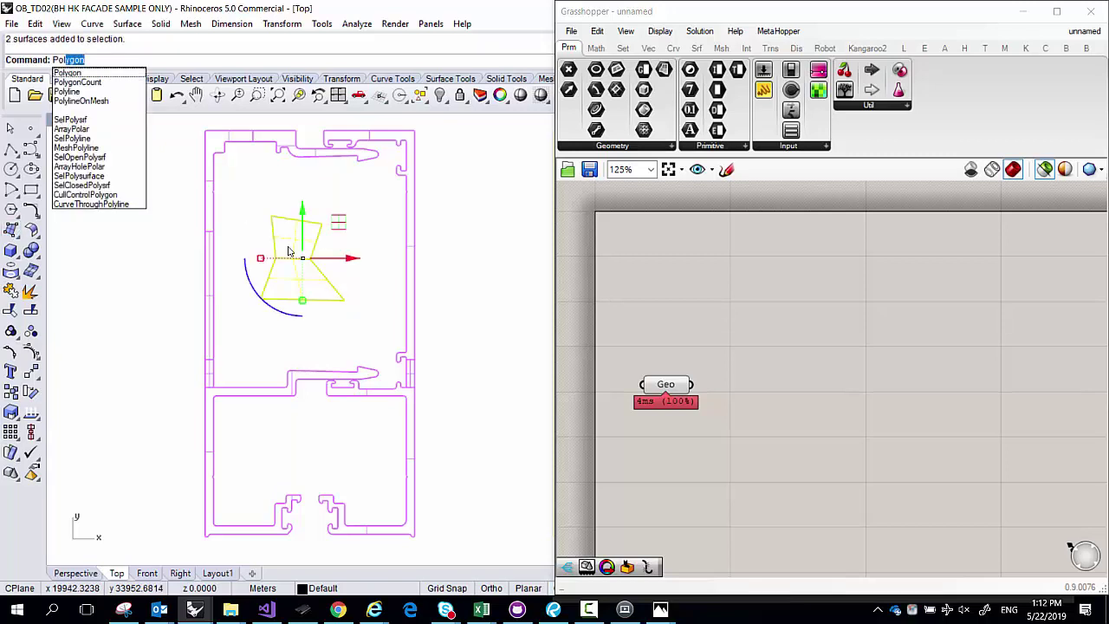
key("BackSpace")
key("BackSpace")
key("BackSpace")
type("join")
key("Return")
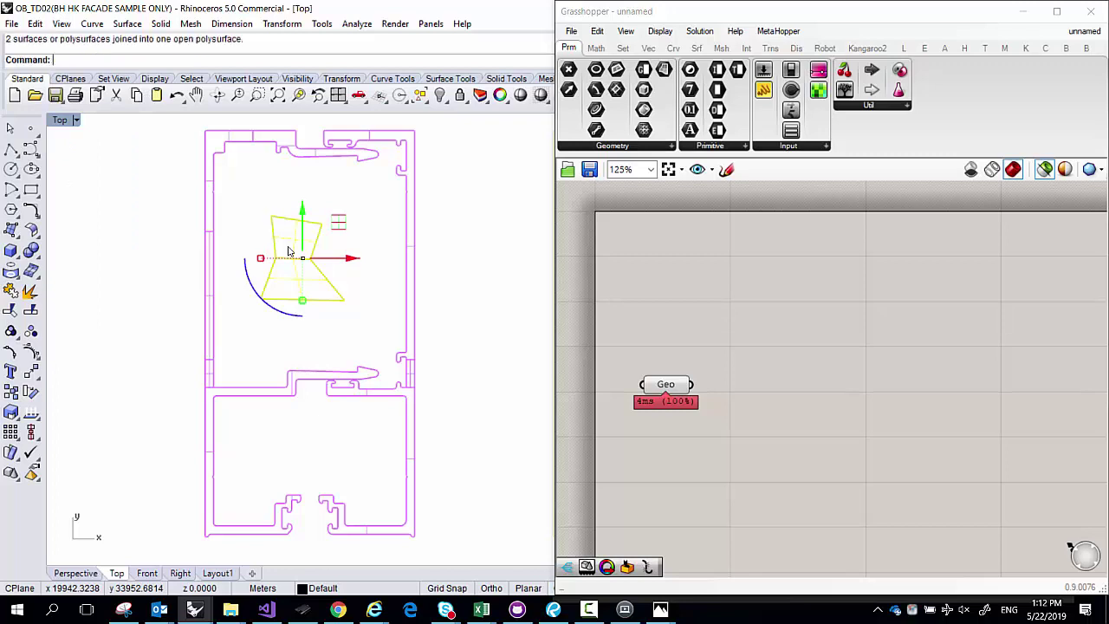
Duplicate the joined polysurface and place the two copies apart from each other inside the upper chamber
left_click(264, 295)
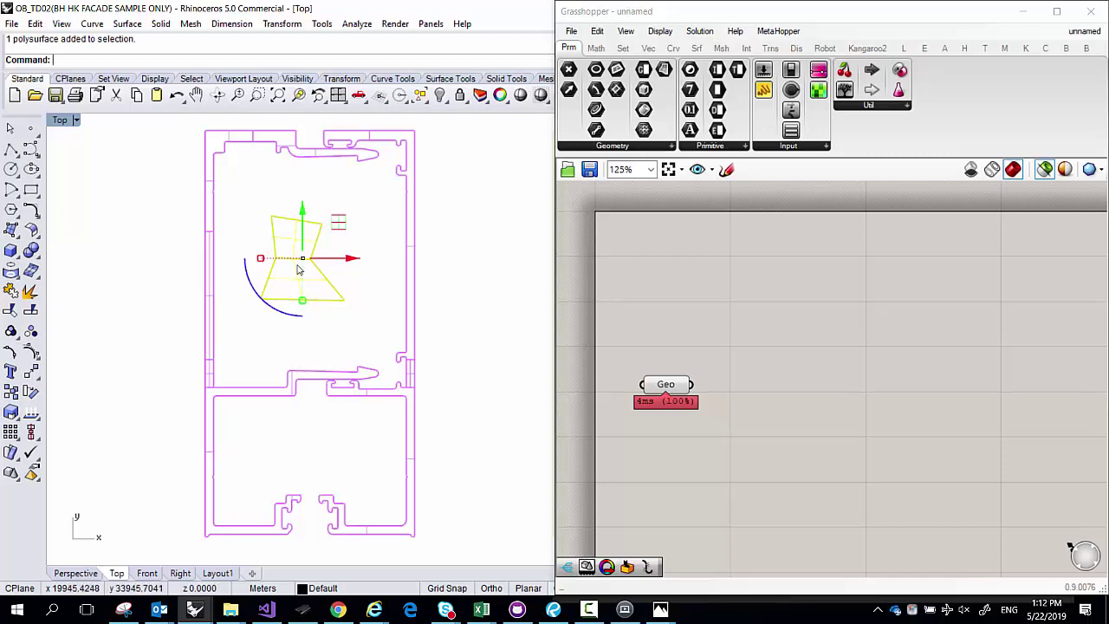
key("ctrl+c")
key("ctrl+v")
left_click_drag(297, 268, 285, 298)
key("Escape")
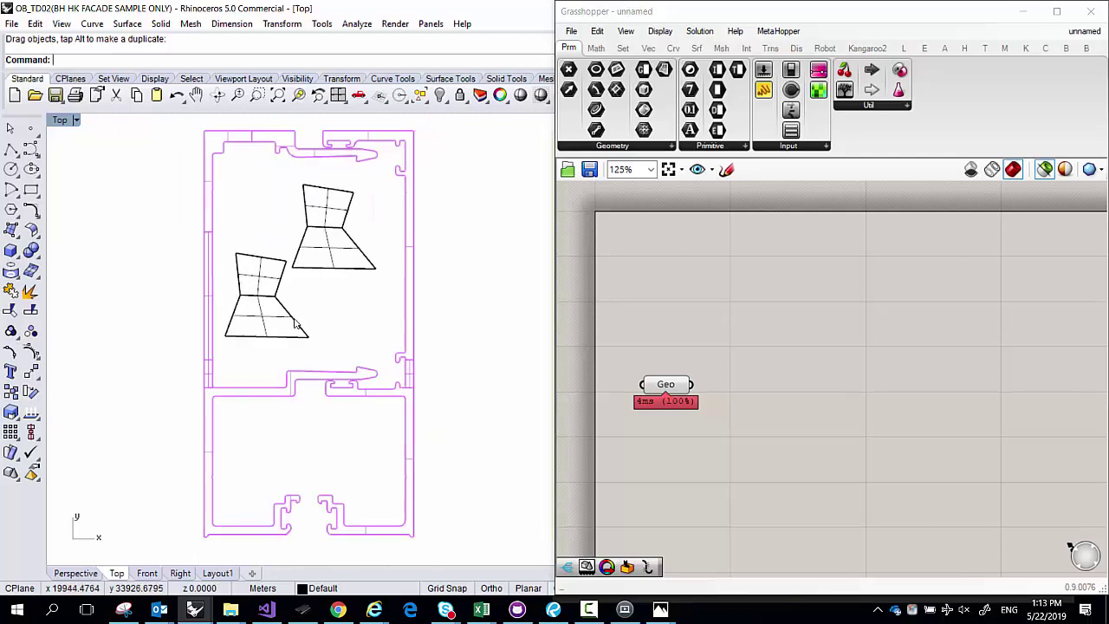
Select each of the two polysurfaces in turn to examine how their faces are grouped
left_click_drag(354, 320, 275, 242)
key("Escape")
left_click(325, 217)
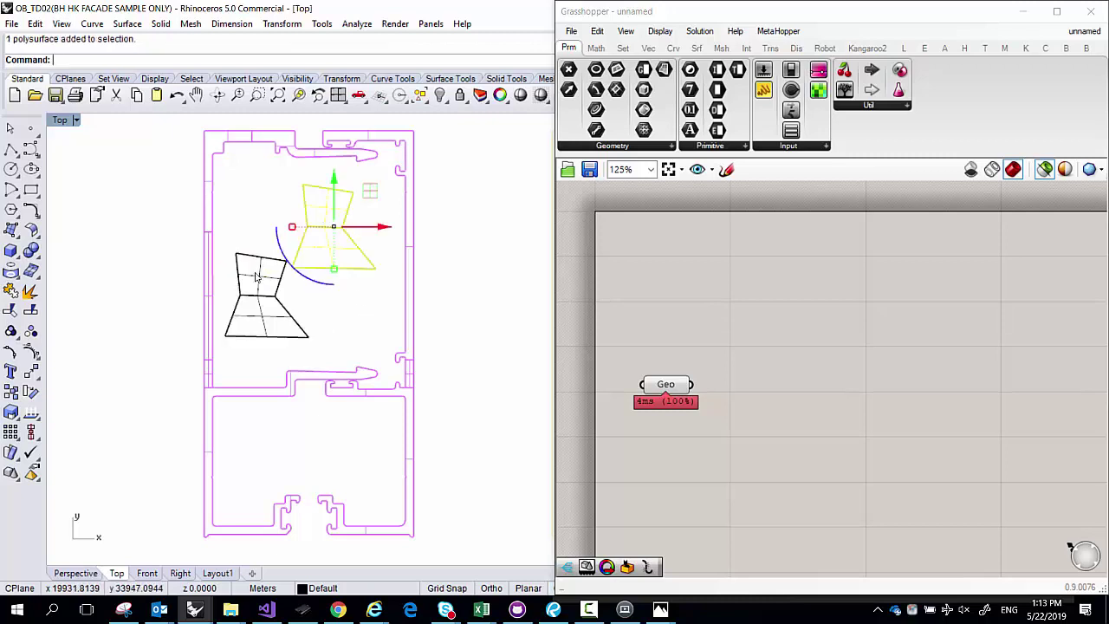
left_click(255, 310)
left_click(345, 270)
key("Escape")
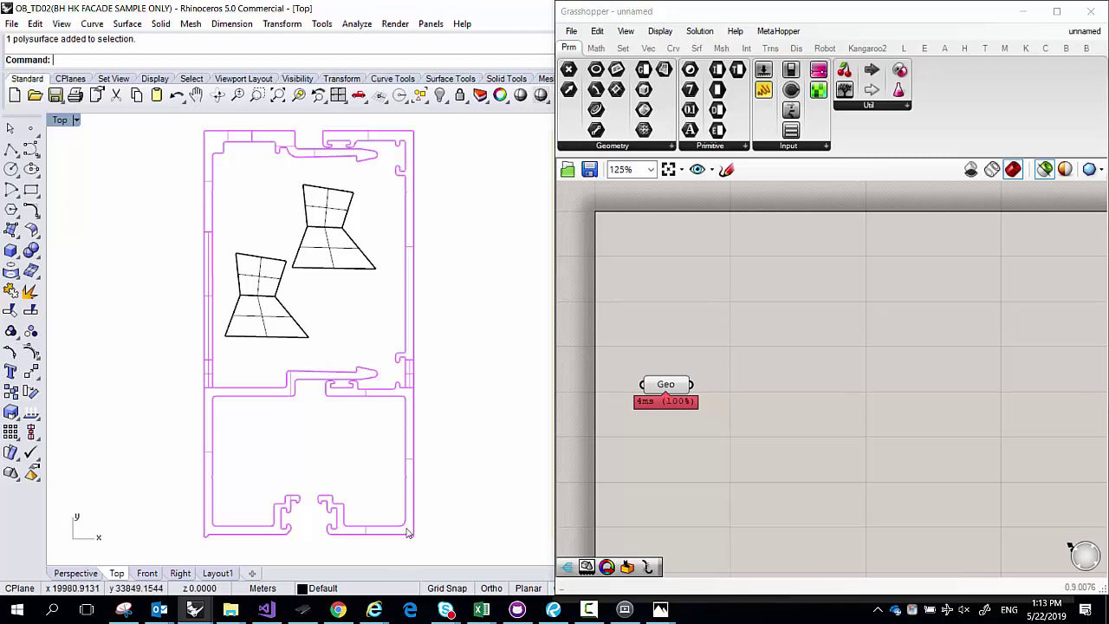
left_click(593, 611)
left_click(592, 612)
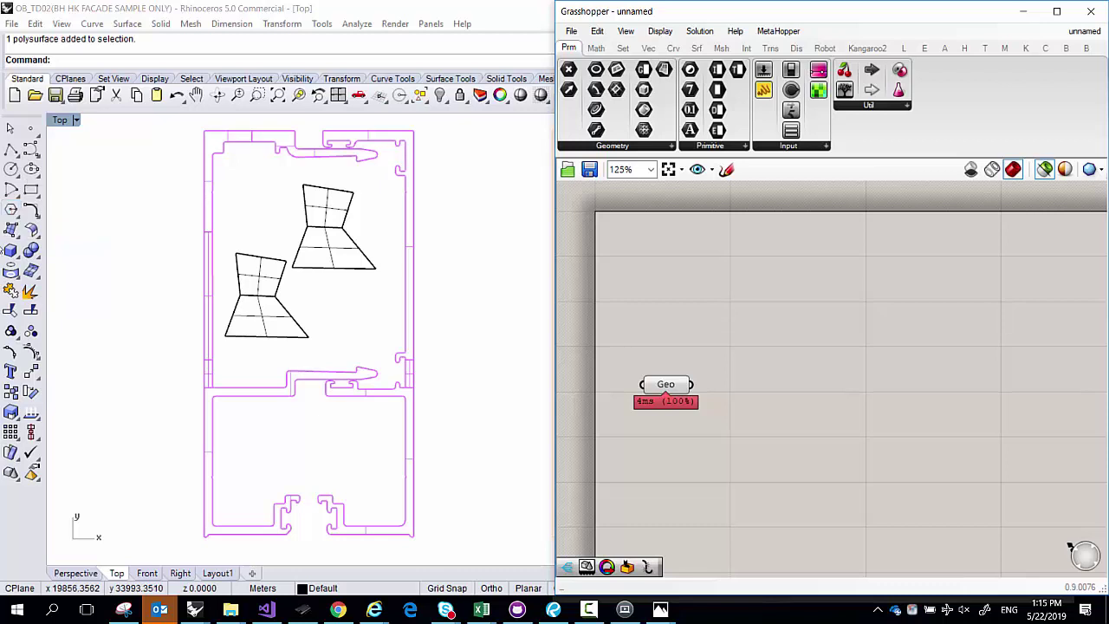
left_click(11, 229)
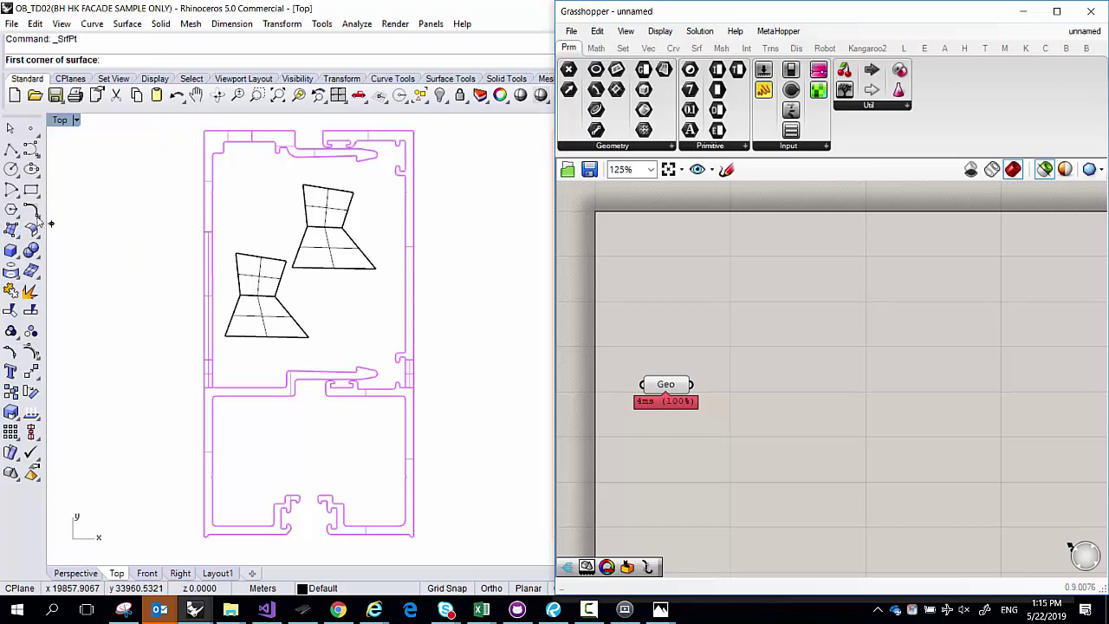
key("Escape")
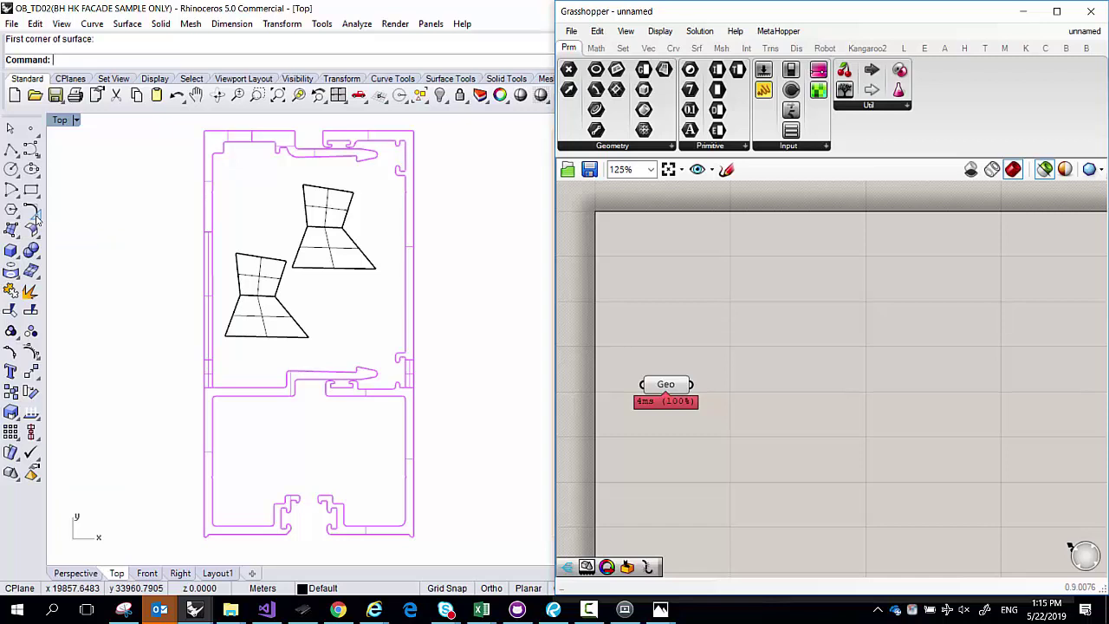
Draw two separate rectangles one above the other, outside the facade profile on its left side
left_click(31, 190)
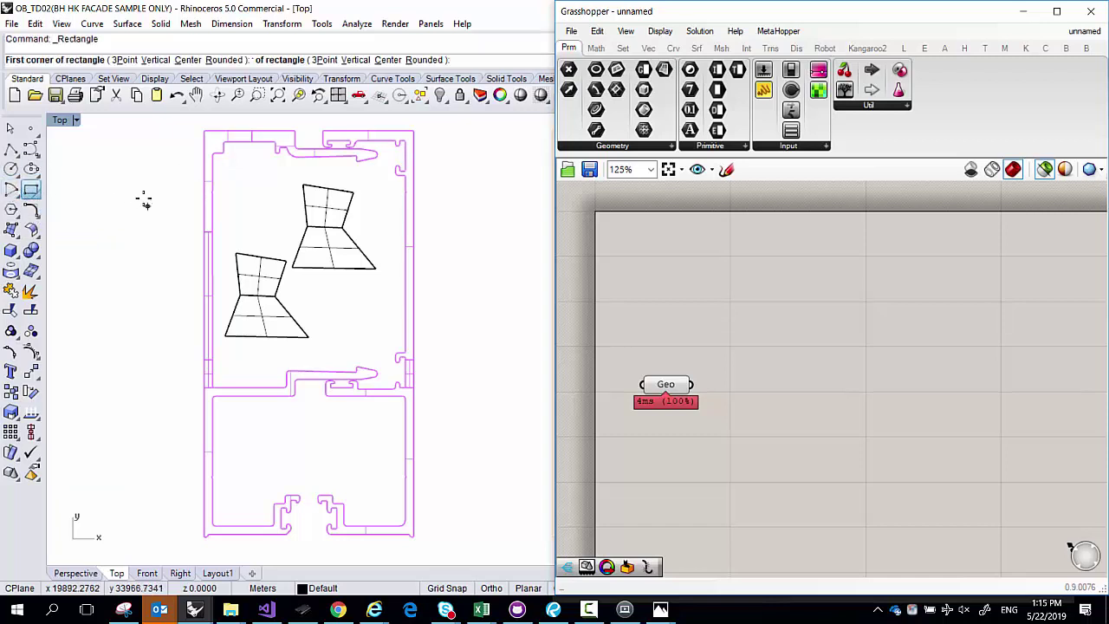
left_click(89, 177)
left_click(167, 217)
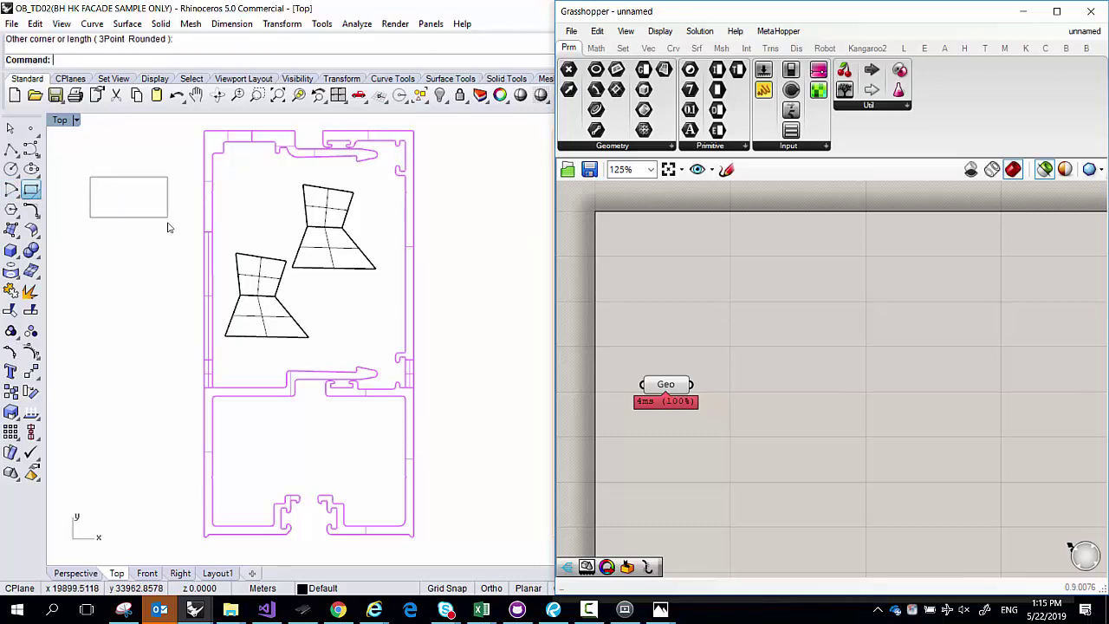
key("Return")
left_click(93, 243)
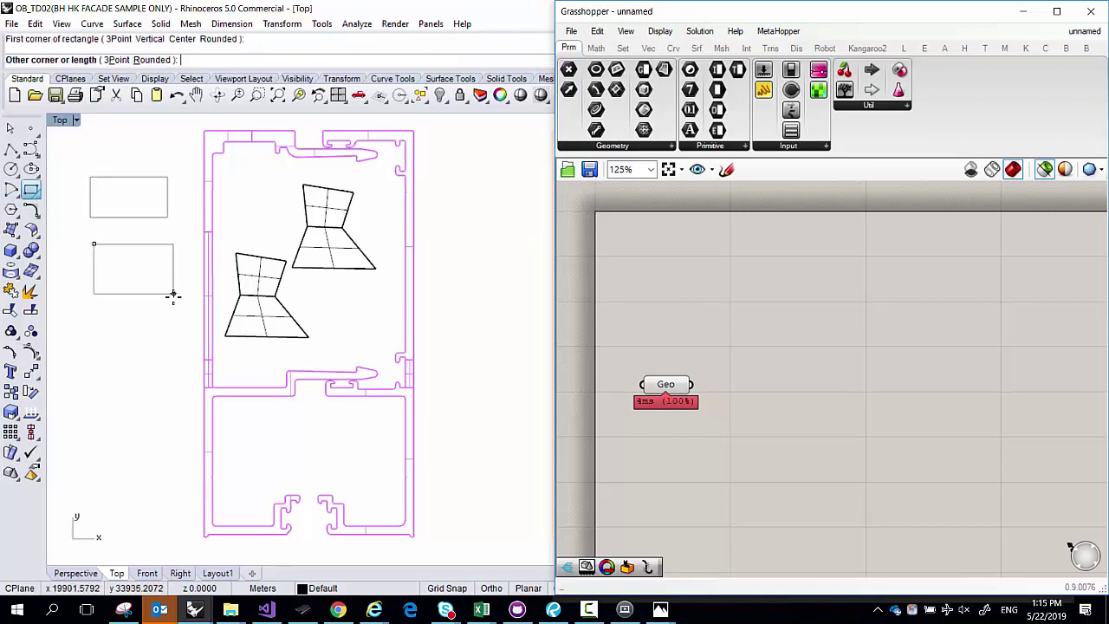
left_click(167, 295)
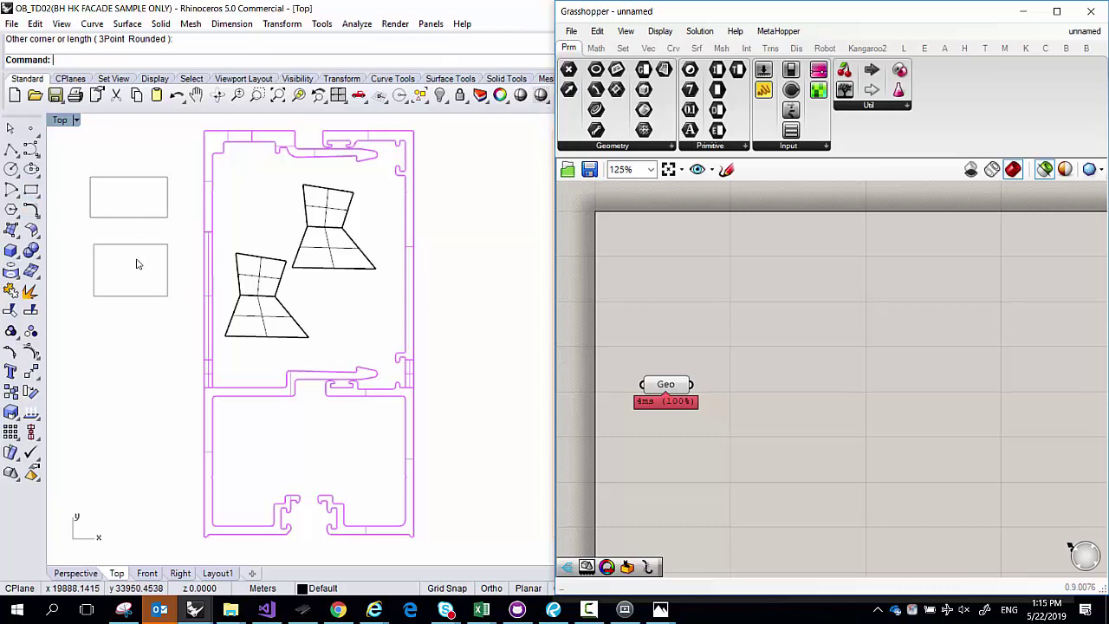
Create planar surfaces from the two rectangles beside the facade profile
left_click_drag(138, 143, 121, 251)
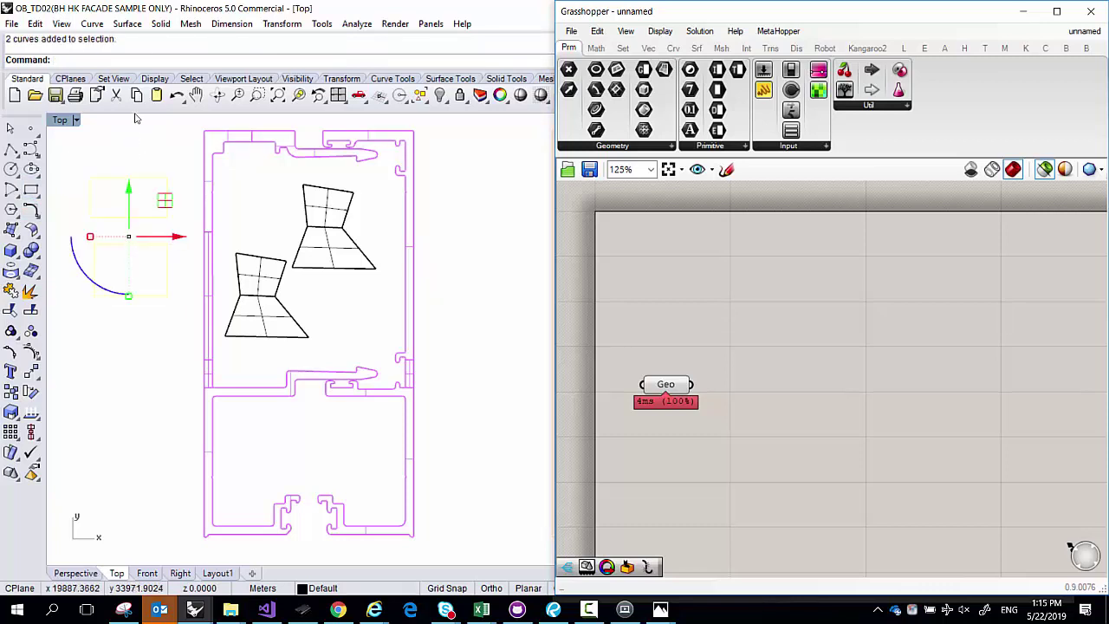
left_click(127, 24)
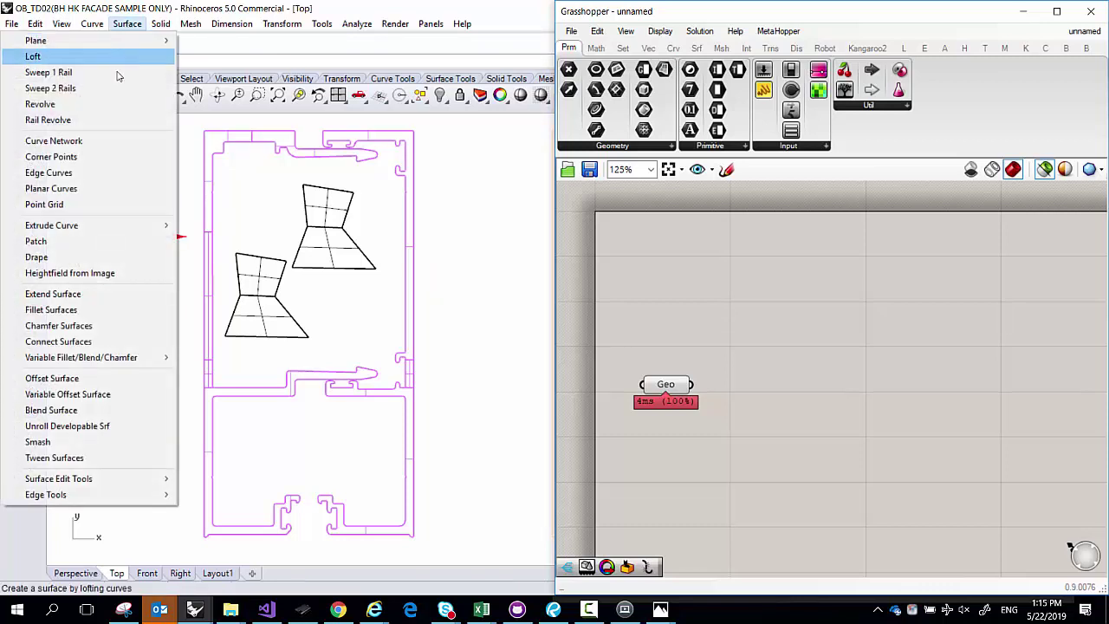
left_click(95, 189)
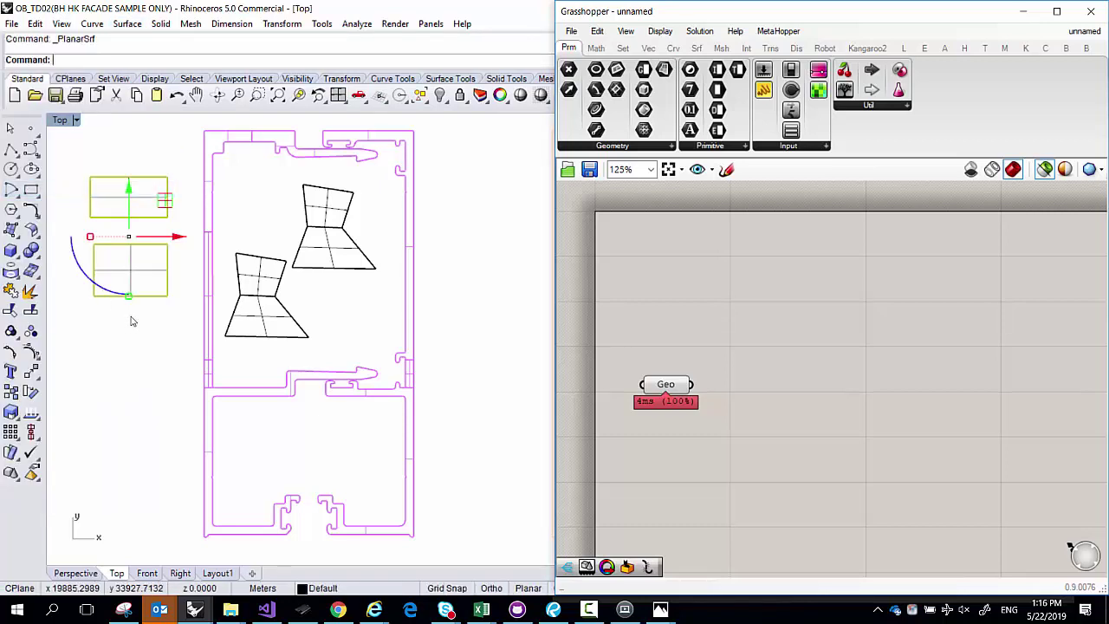
key("Escape")
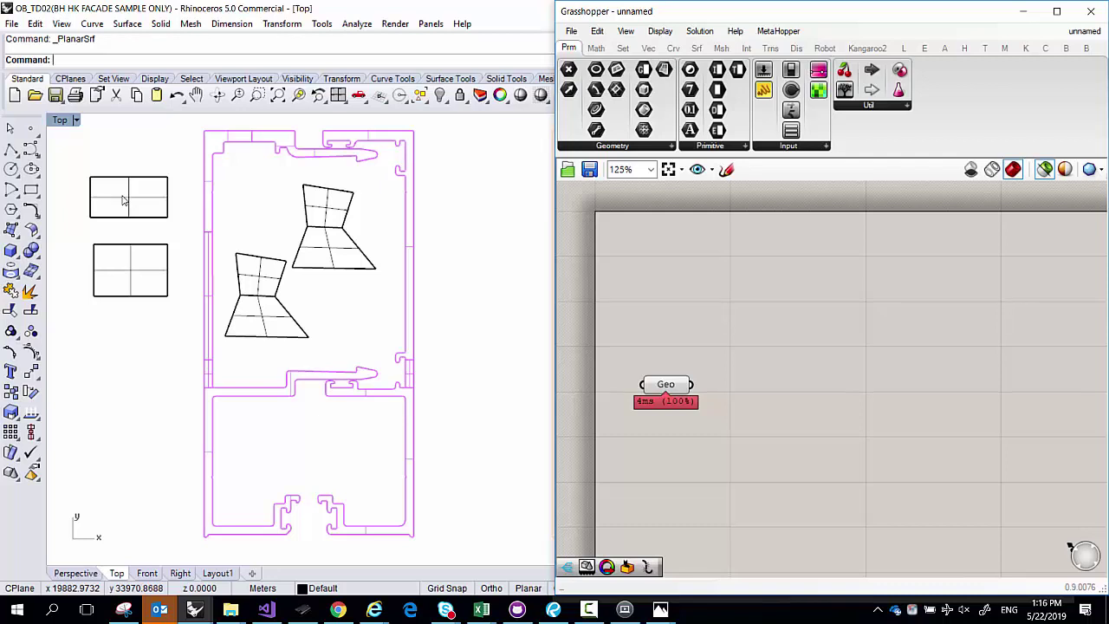
left_click(92, 24)
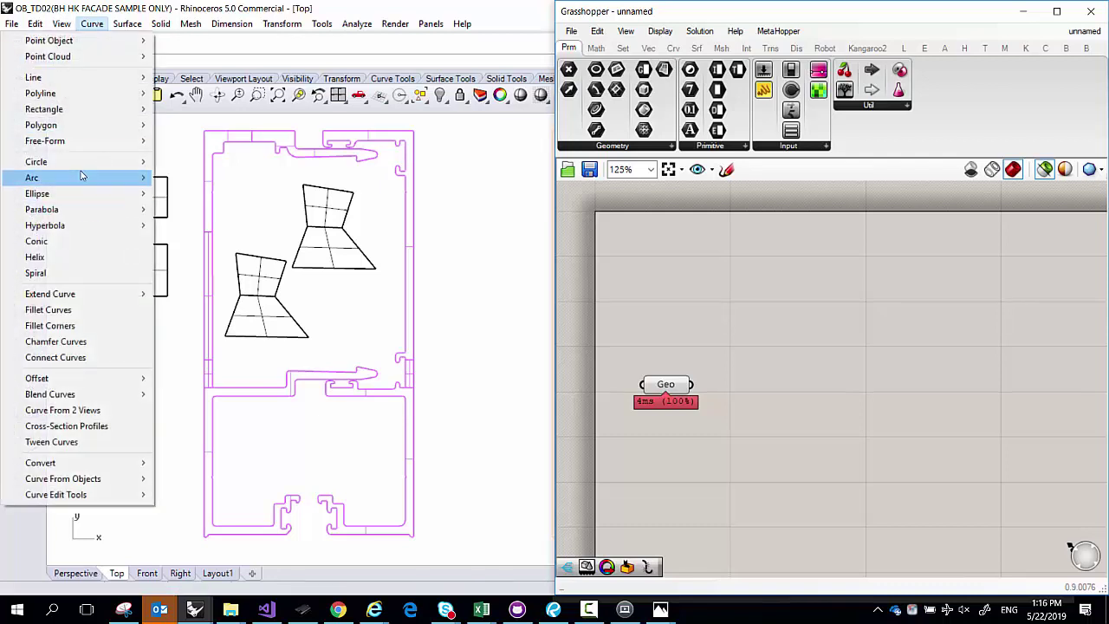
mouse_move(122, 23)
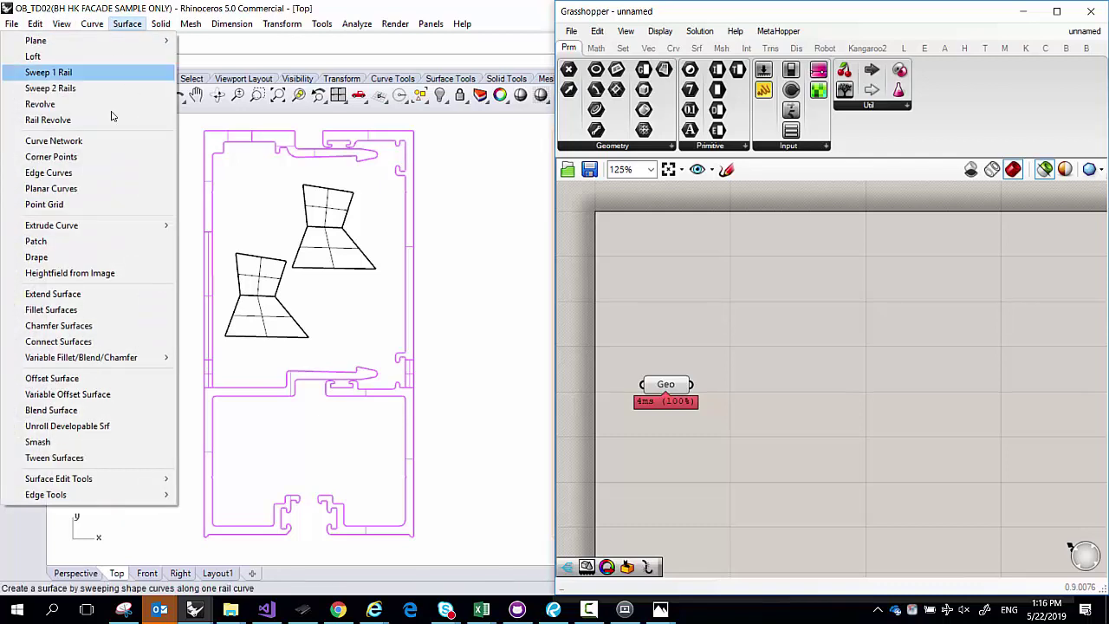
left_click(85, 189)
left_click(62, 23)
left_click(392, 178)
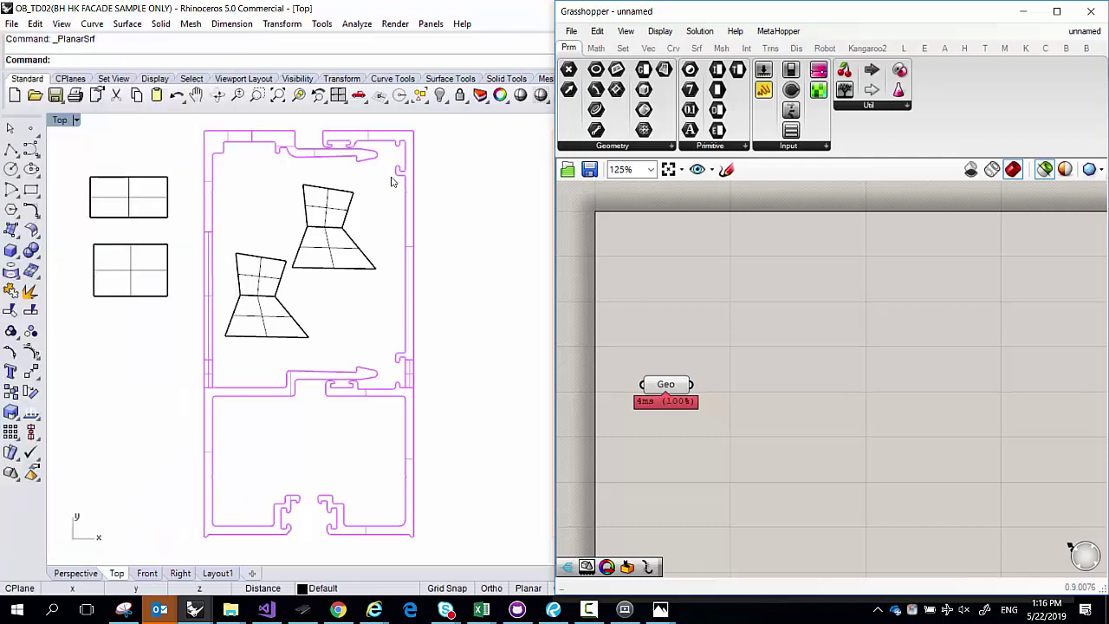
Set the Top viewport's display mode to Shaded
left_click(74, 121)
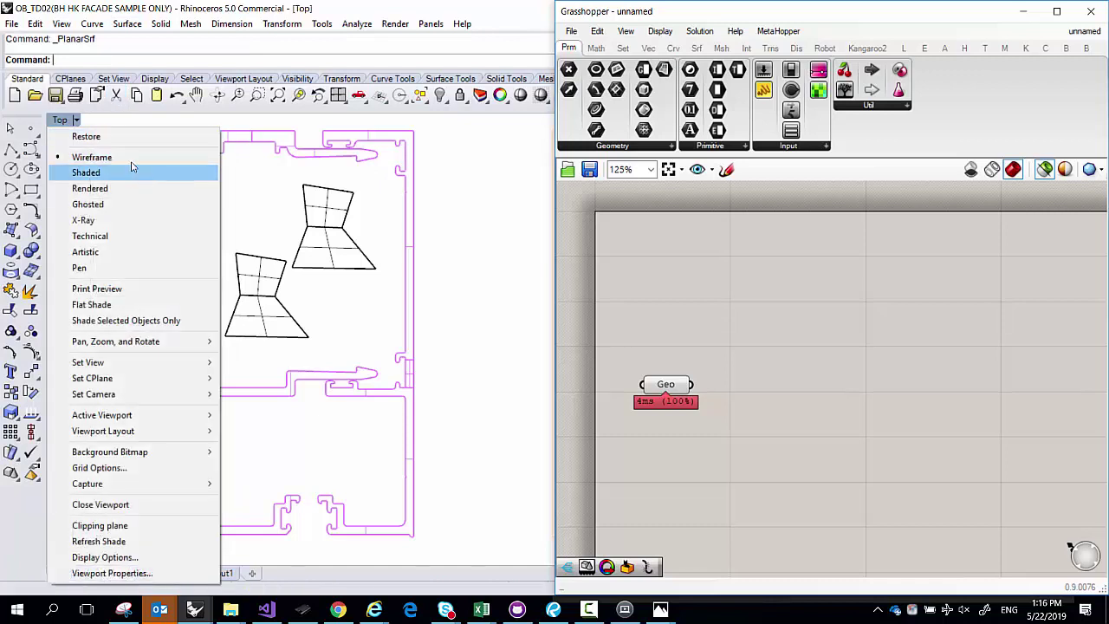
left_click(86, 171)
left_click(60, 121)
left_click(108, 173)
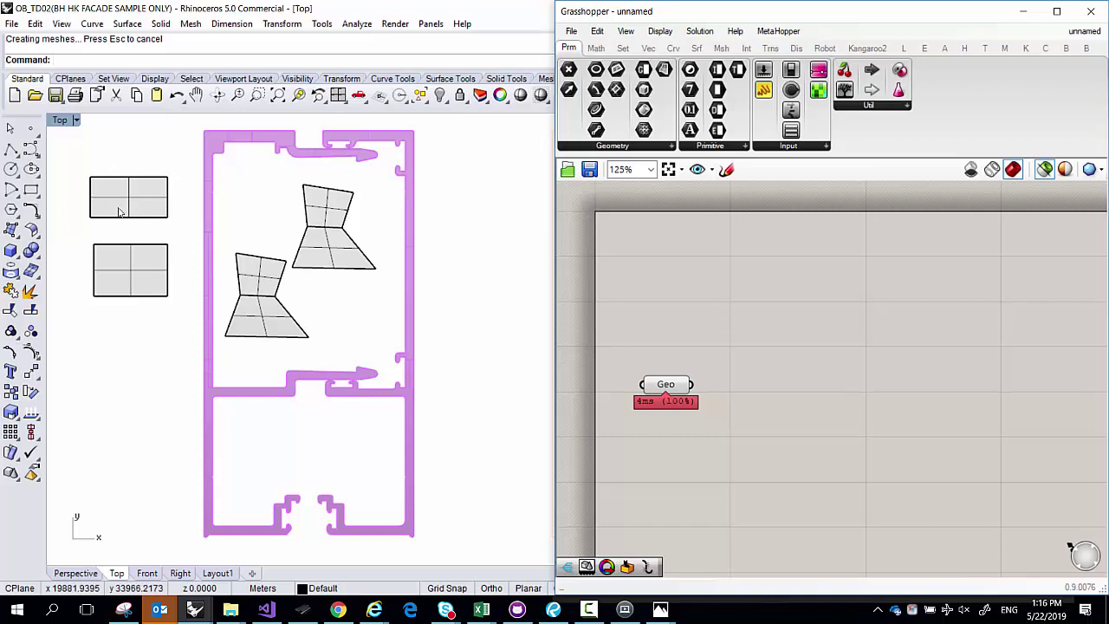
Select the planar surfaces, the facade profile and a four-corner polysurface in turn to compare their object types
left_click(126, 190)
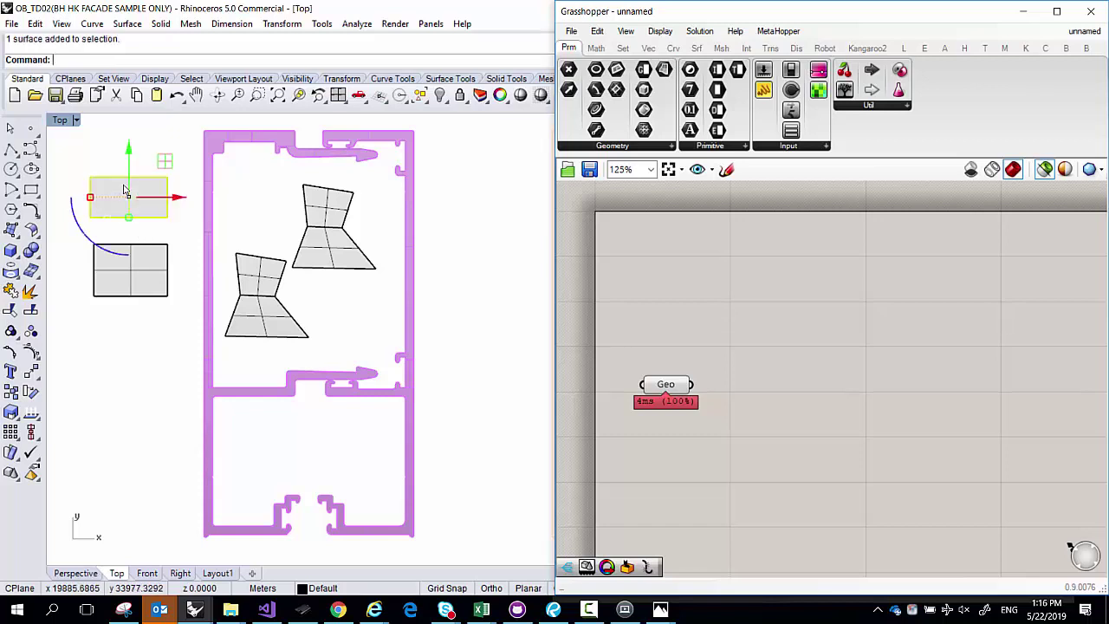
left_click(99, 181)
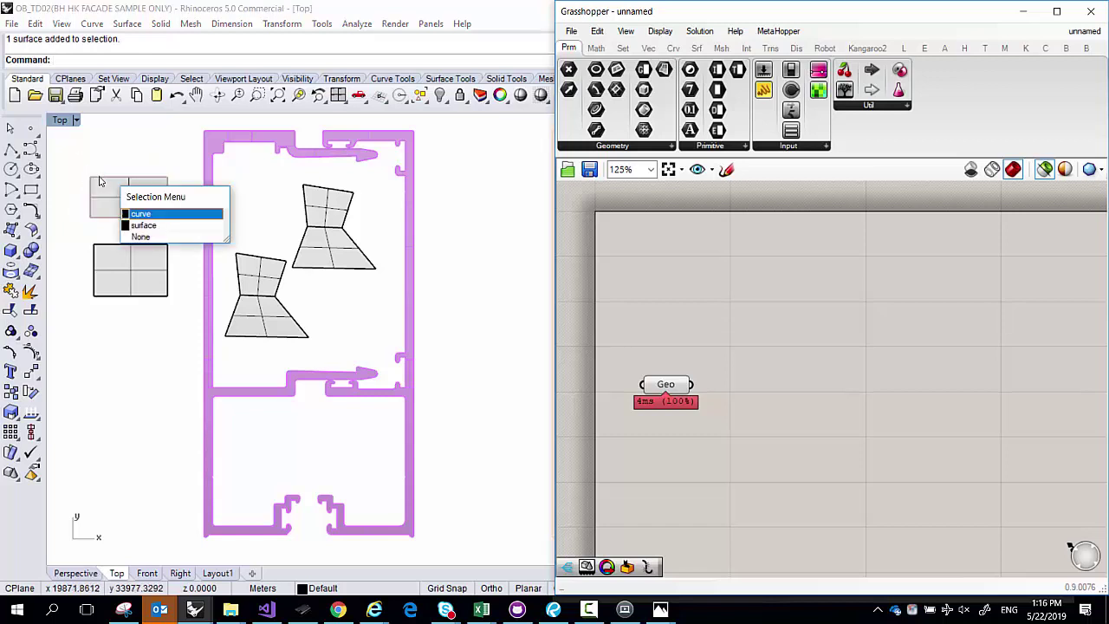
left_click(154, 224)
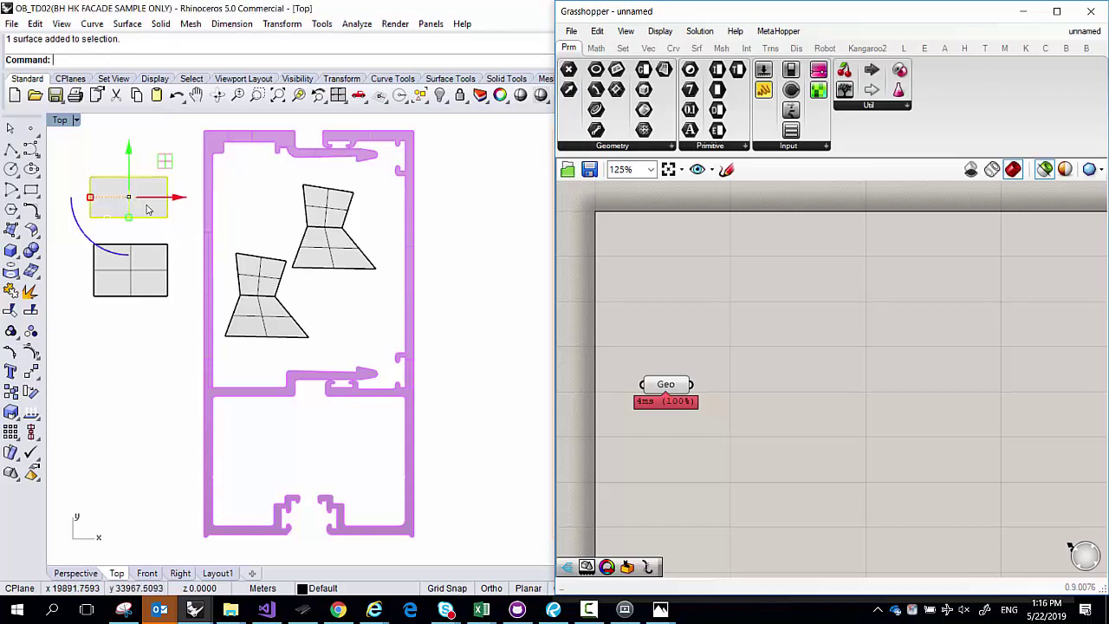
left_click(147, 166)
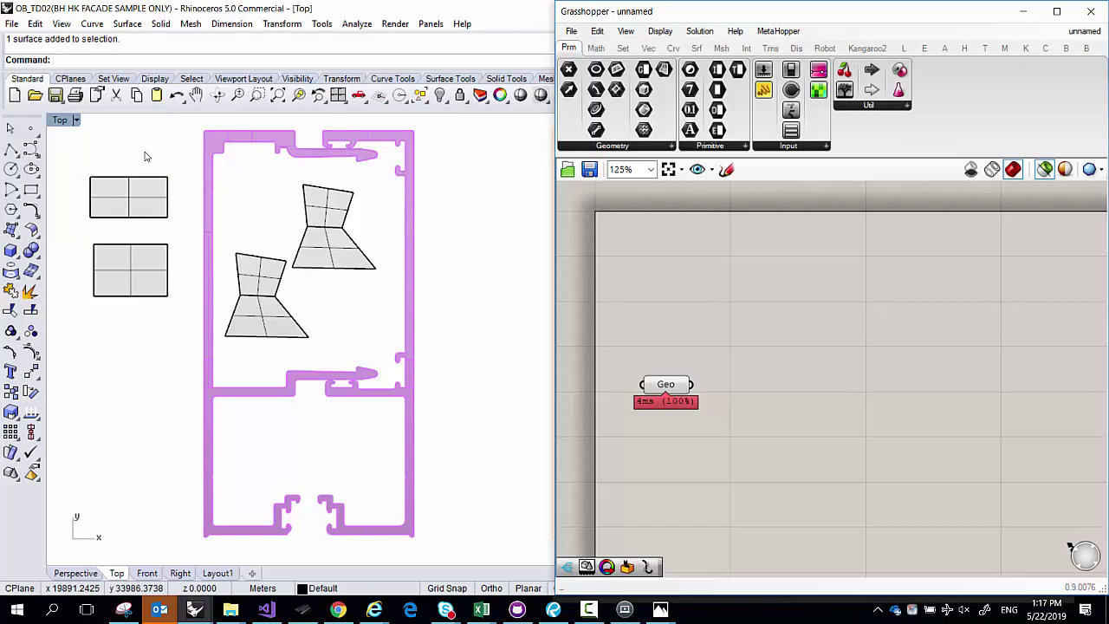
left_click(210, 149)
left_click_drag(135, 44, 12, 42)
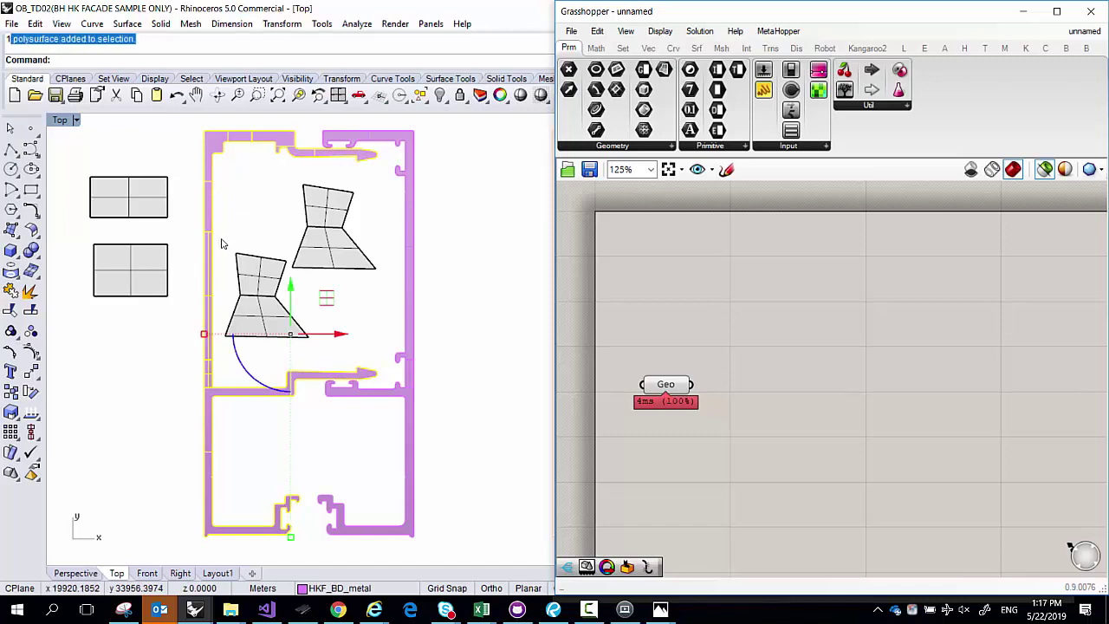
left_click(133, 159)
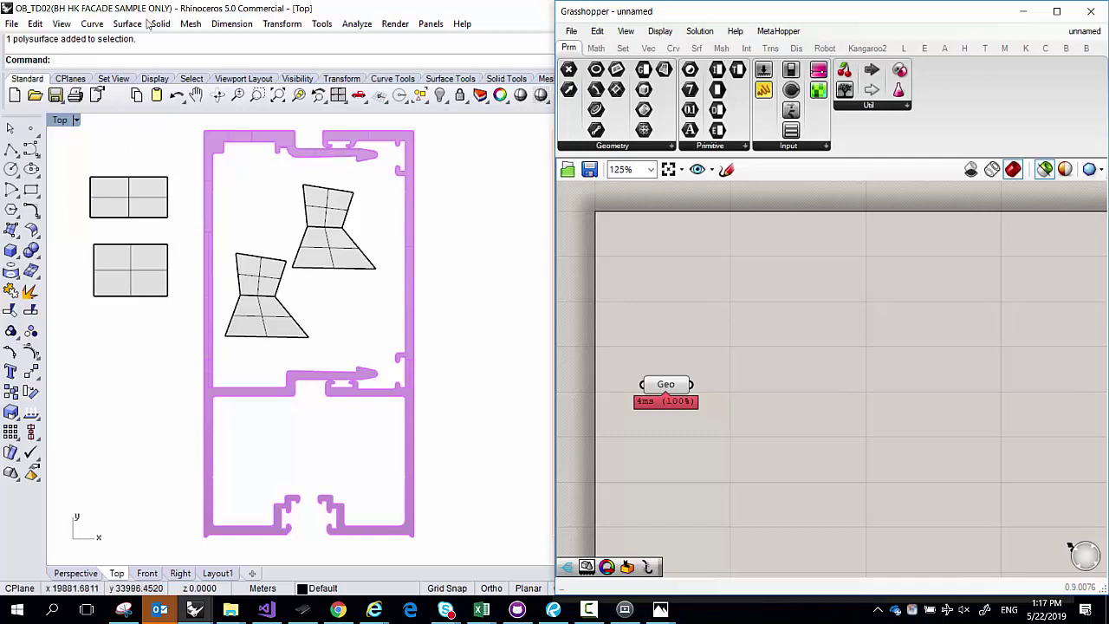
left_click(342, 227)
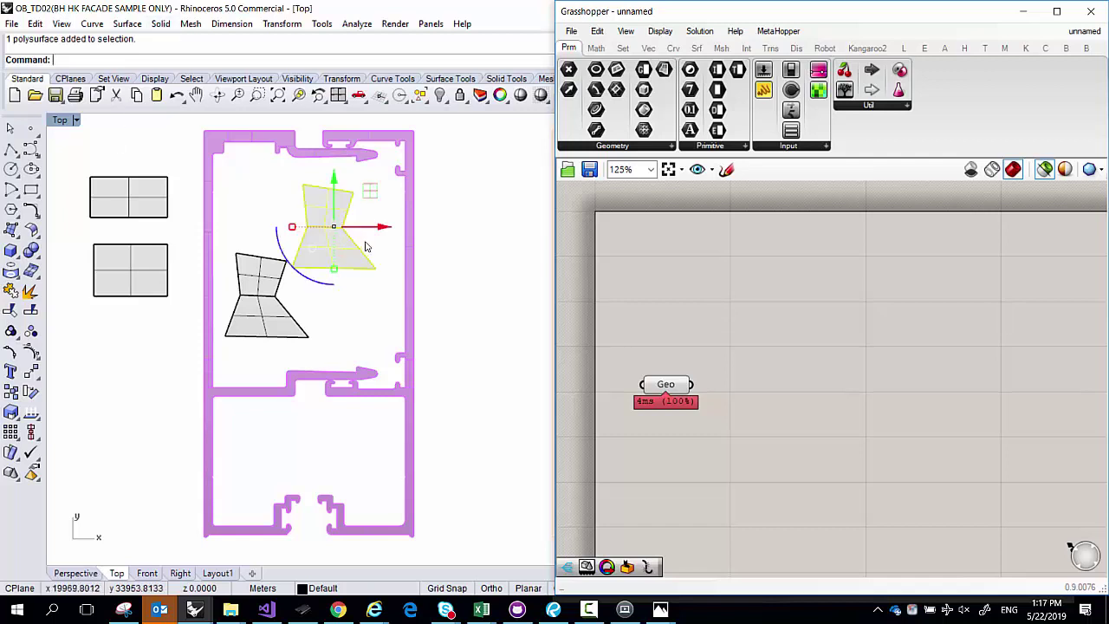
left_click(113, 263)
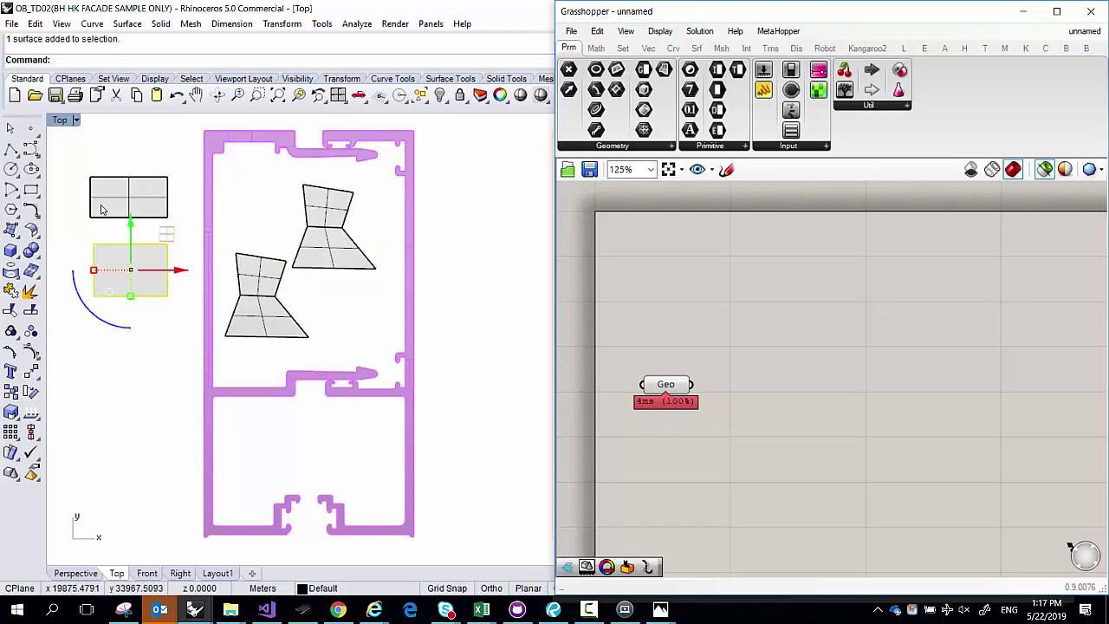
left_click(147, 332)
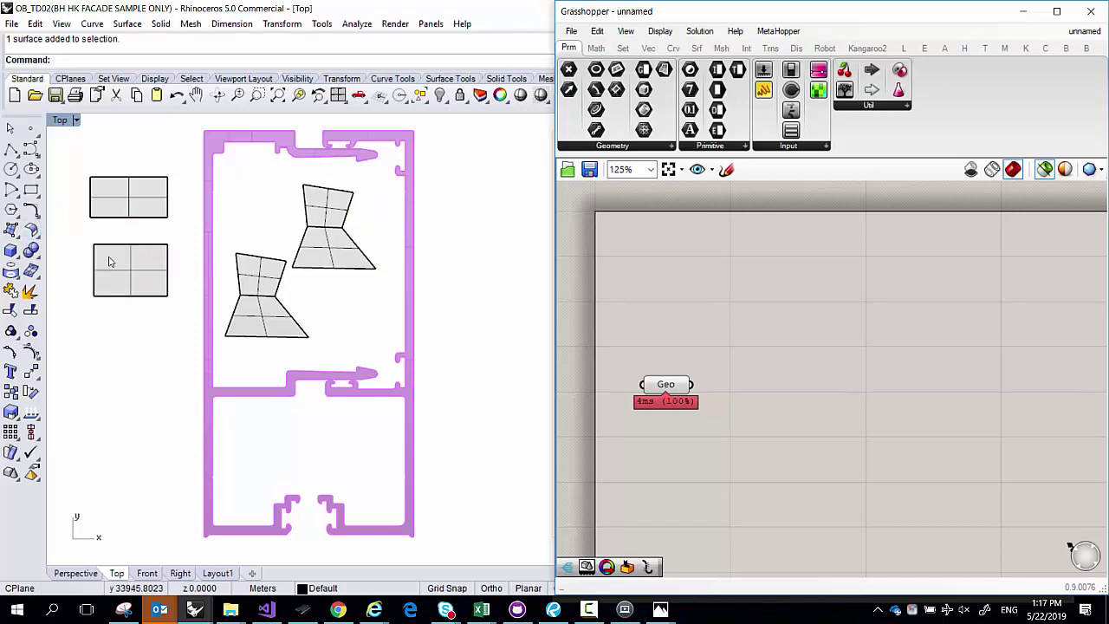
Delete the lower rectangular surface with its curve, and copy the upper surface directly below itself so their edges touch
left_click(141, 275)
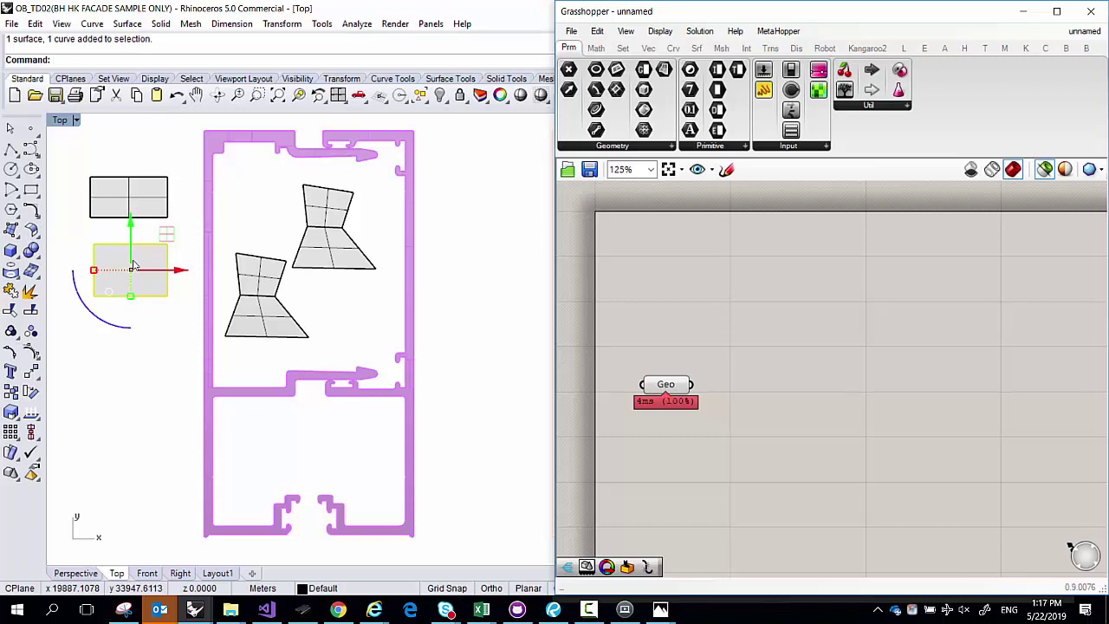
key("Delete")
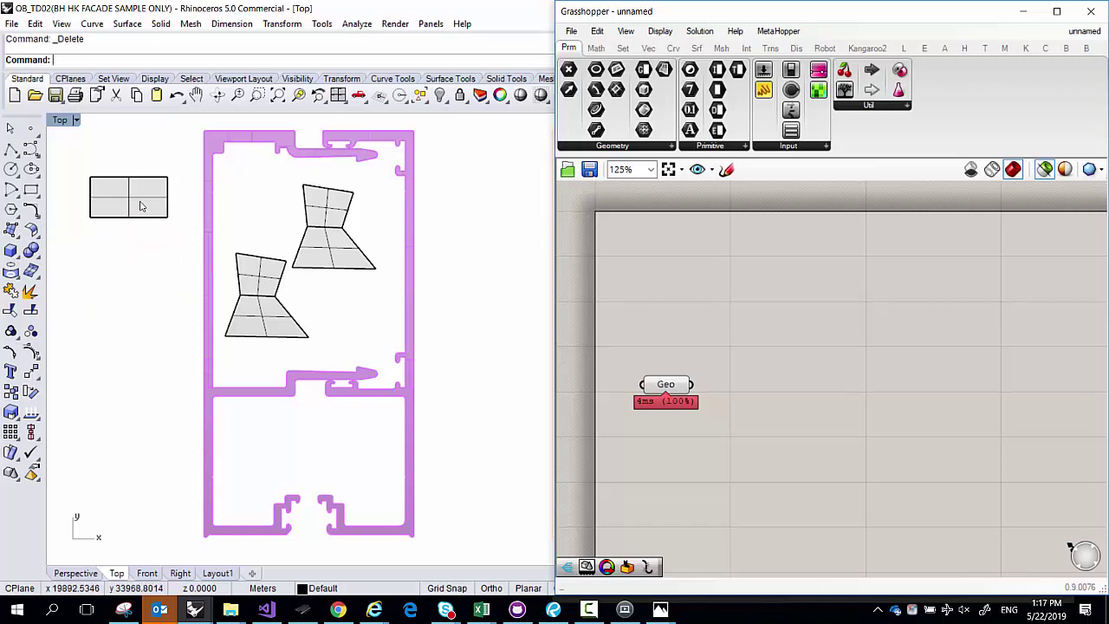
left_click(136, 206)
key("ctrl+c")
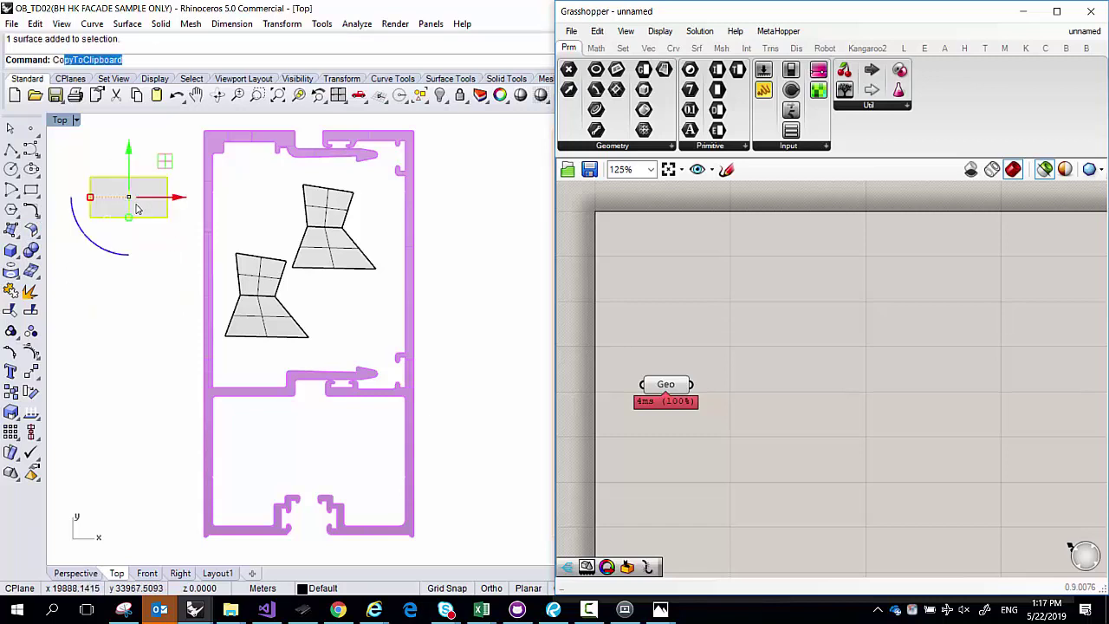
type("copy")
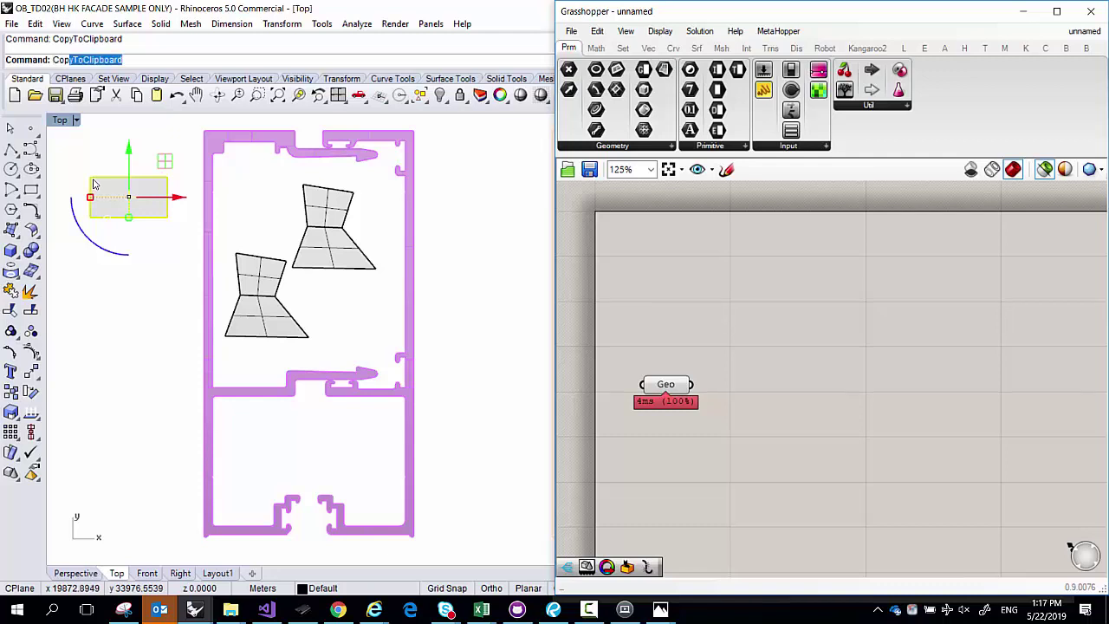
key("Return")
left_click(89, 177)
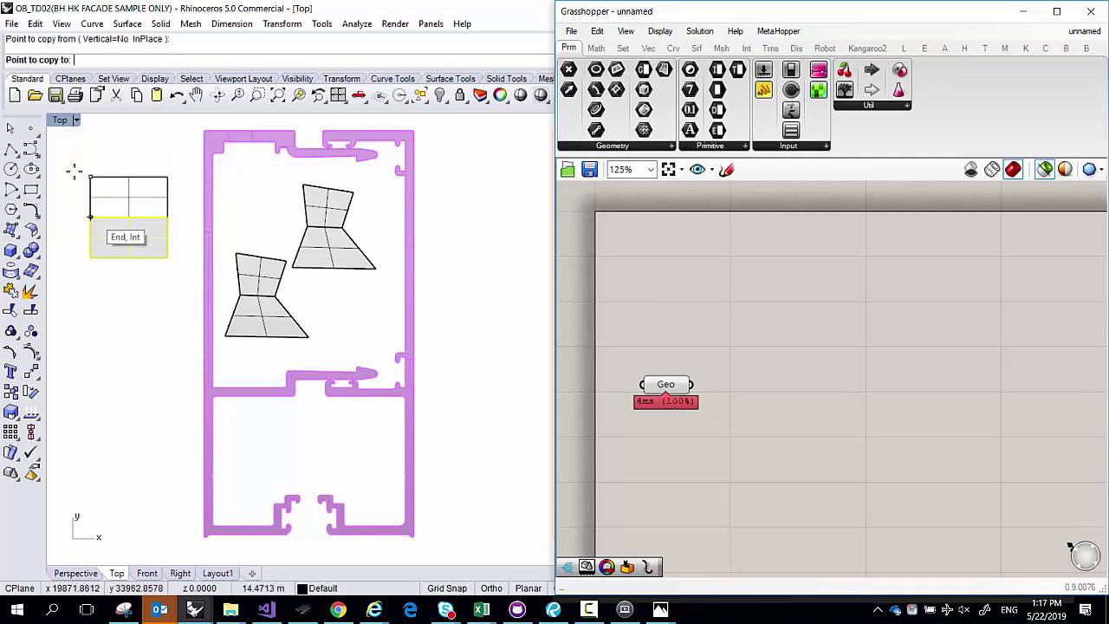
key("Escape")
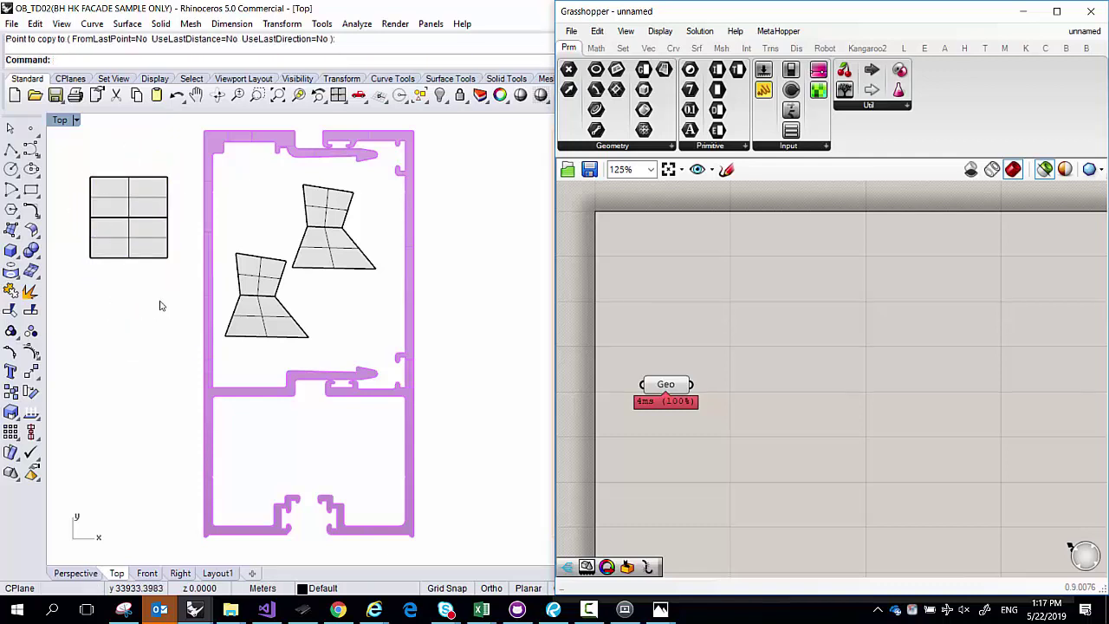
Join the two touching rectangular surfaces into one open polysurface
left_click_drag(157, 312, 135, 207)
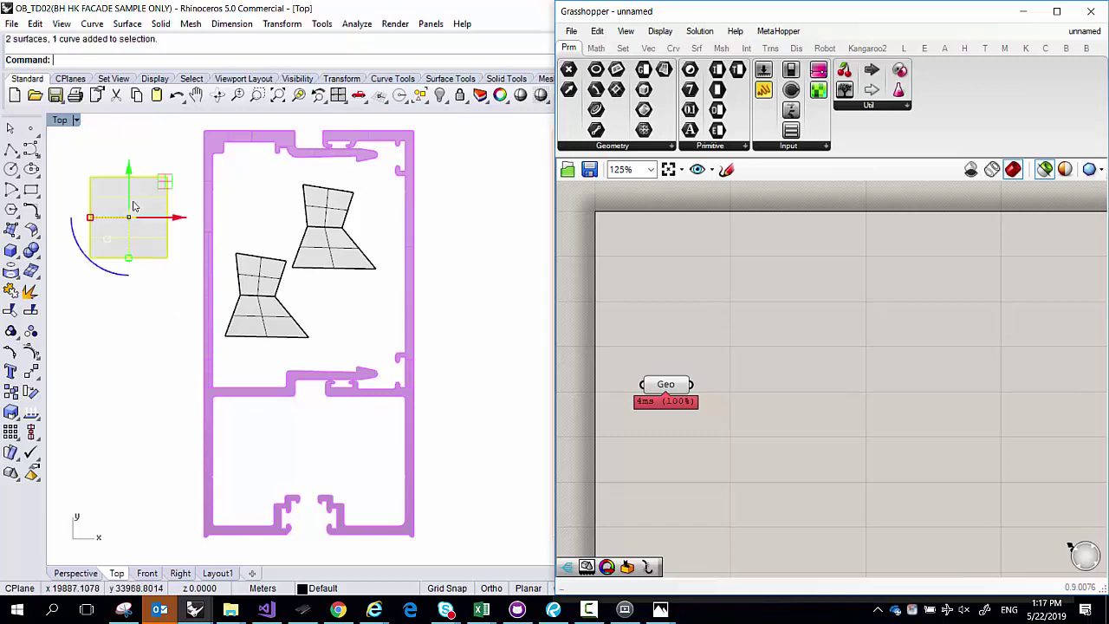
type("Join")
key("Return")
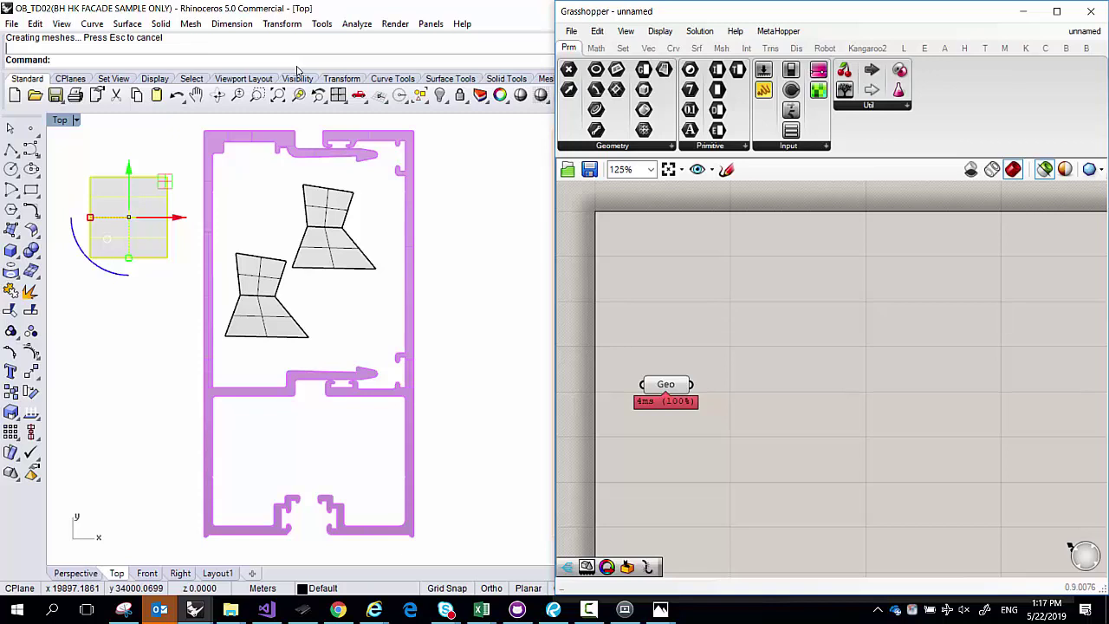
Enlarge the command history area and read the message about the surface join
left_click_drag(304, 80, 303, 91)
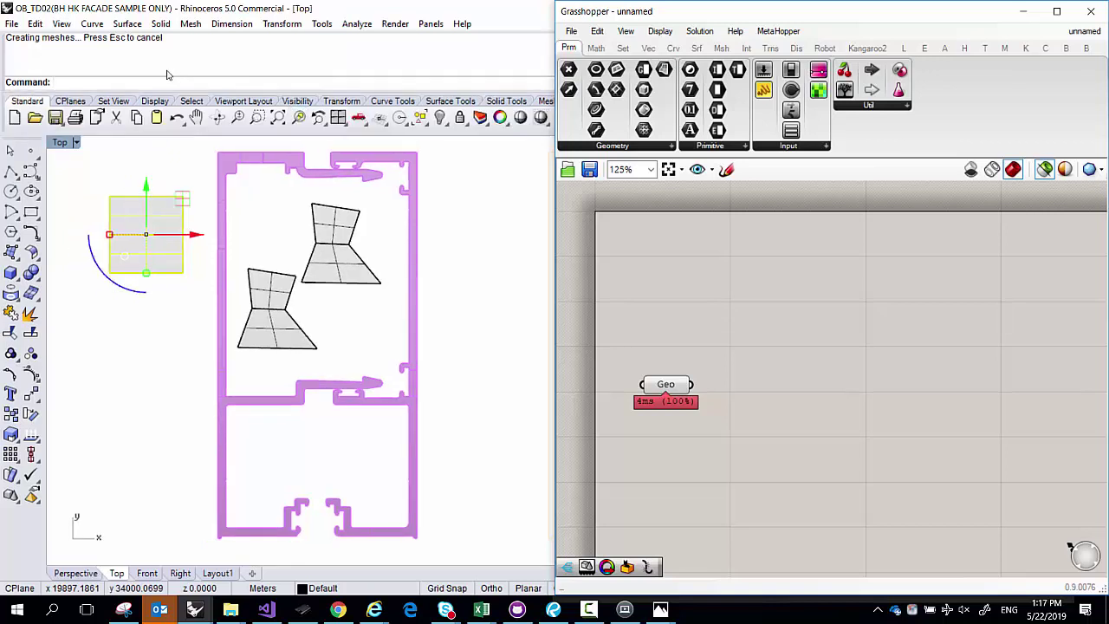
key("Down")
key("Down")
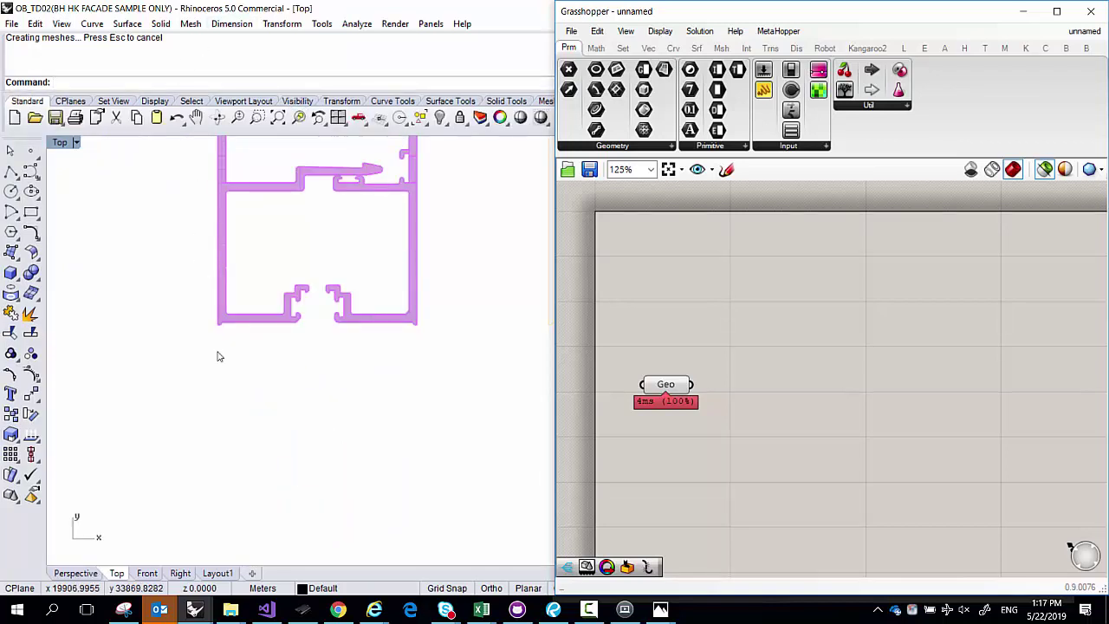
middle_click(204, 282)
scroll(136, 348, "down", 6)
scroll(123, 178, "up", 5)
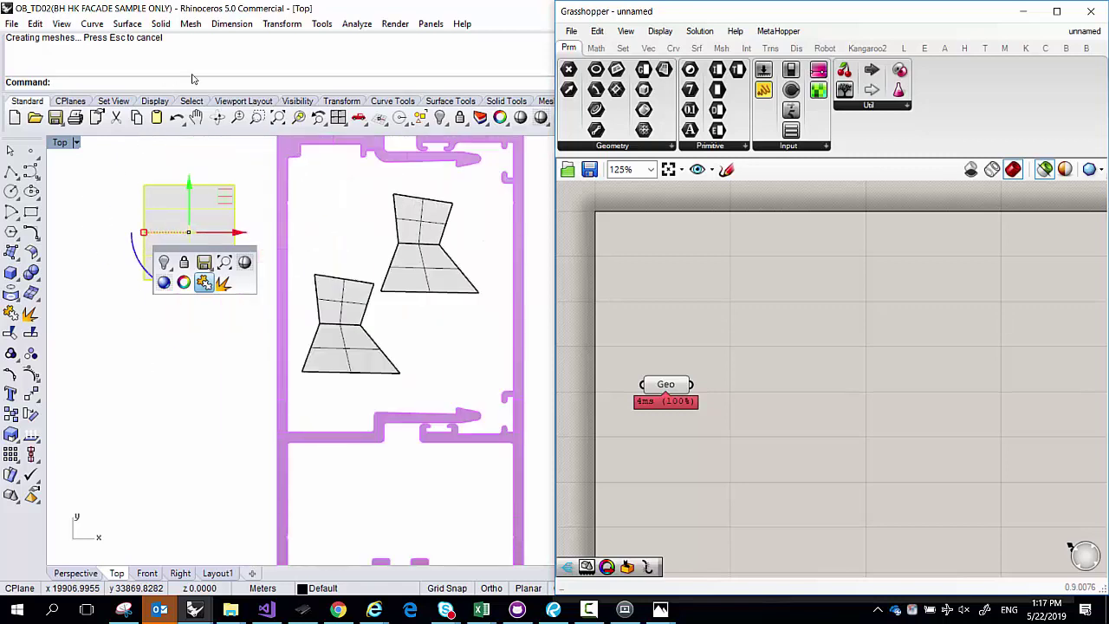
scroll(167, 73, "up", 1)
scroll(168, 73, "up", 1)
scroll(168, 74, "down", 2)
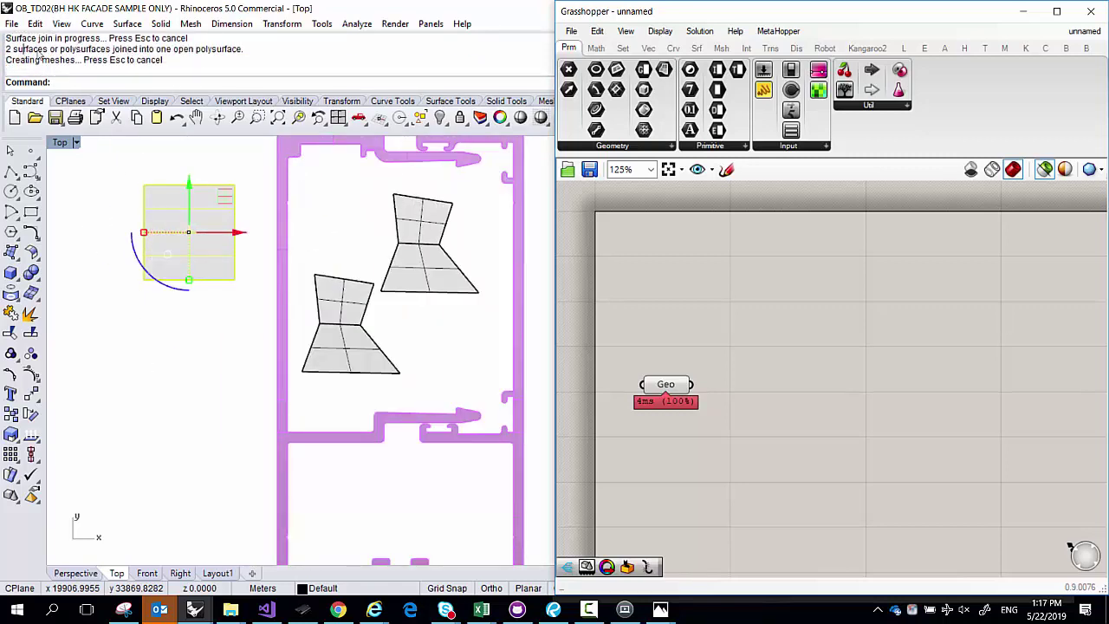
left_click_drag(49, 51, 240, 52)
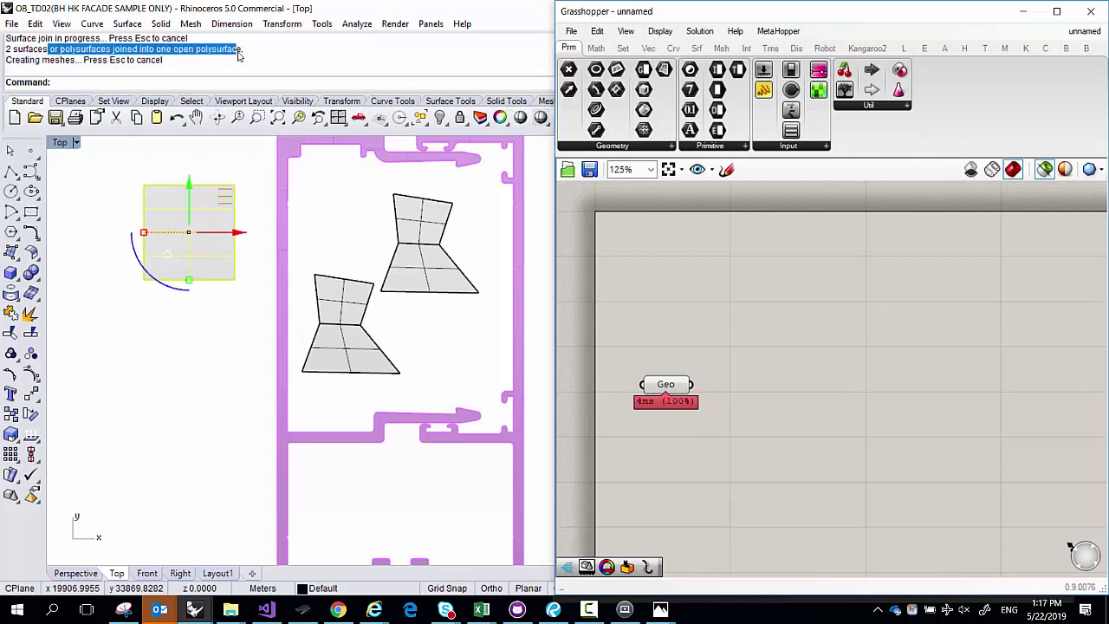
left_click(138, 180)
Duplicate the joined rectangular polysurface and place the copy below the original with a gap between them
left_click(181, 211)
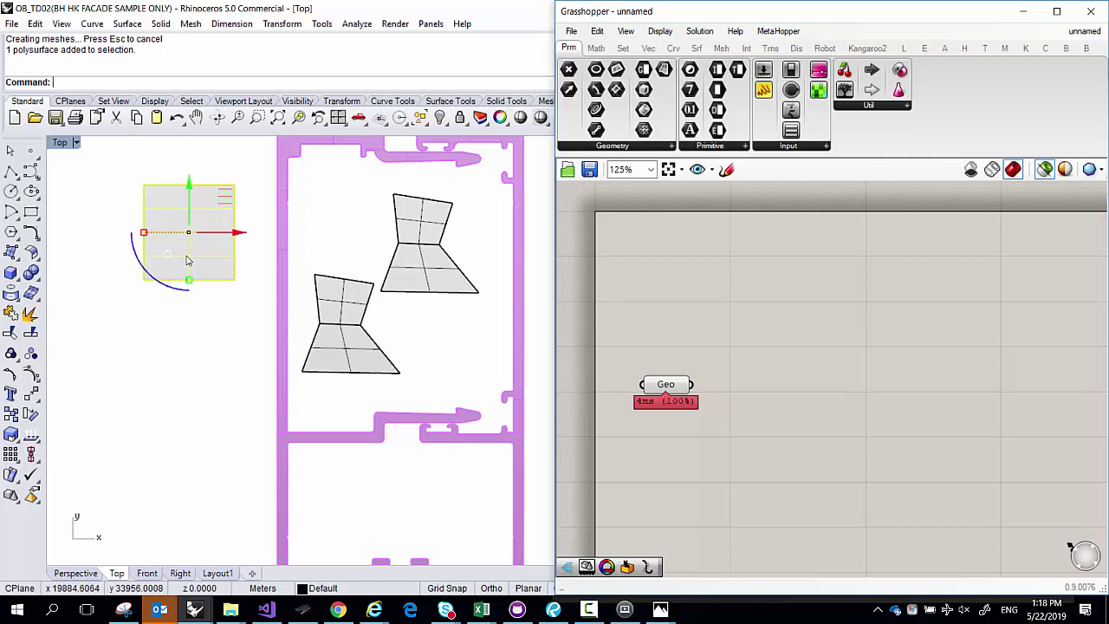
key("ctrl+c")
key("ctrl+v")
left_click_drag(156, 240, 147, 399)
left_click(210, 316)
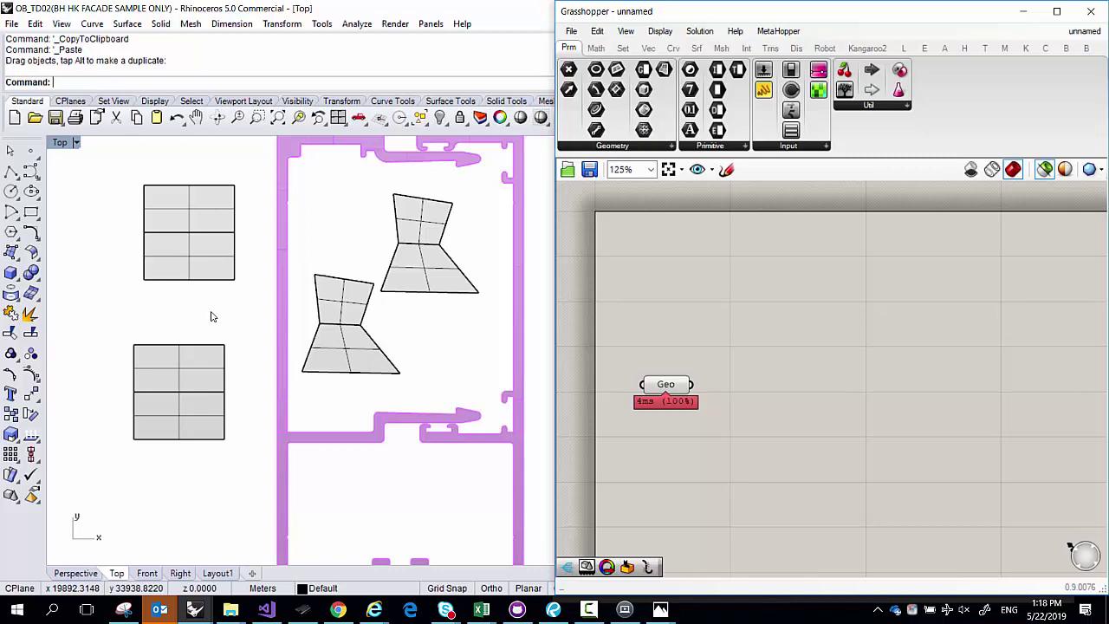
Draw a small rectangle curve in the gap between the two rectangular polysurfaces, offset toward their left side
left_click(31, 212)
scroll(104, 250, "down", 1)
scroll(104, 251, "up", 2)
left_click(84, 248)
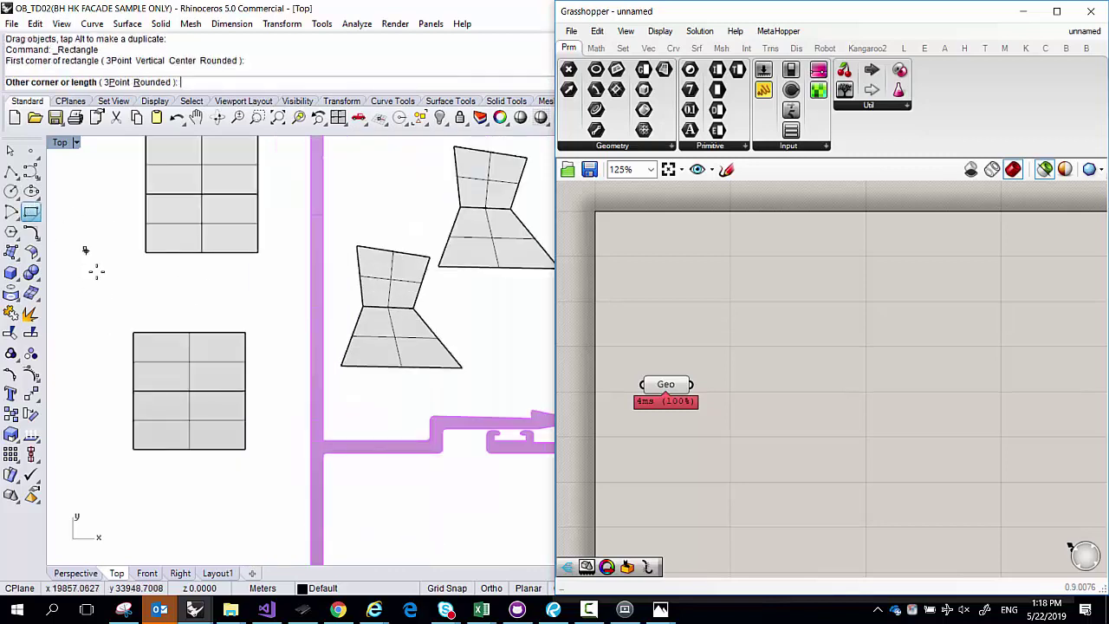
key("Escape")
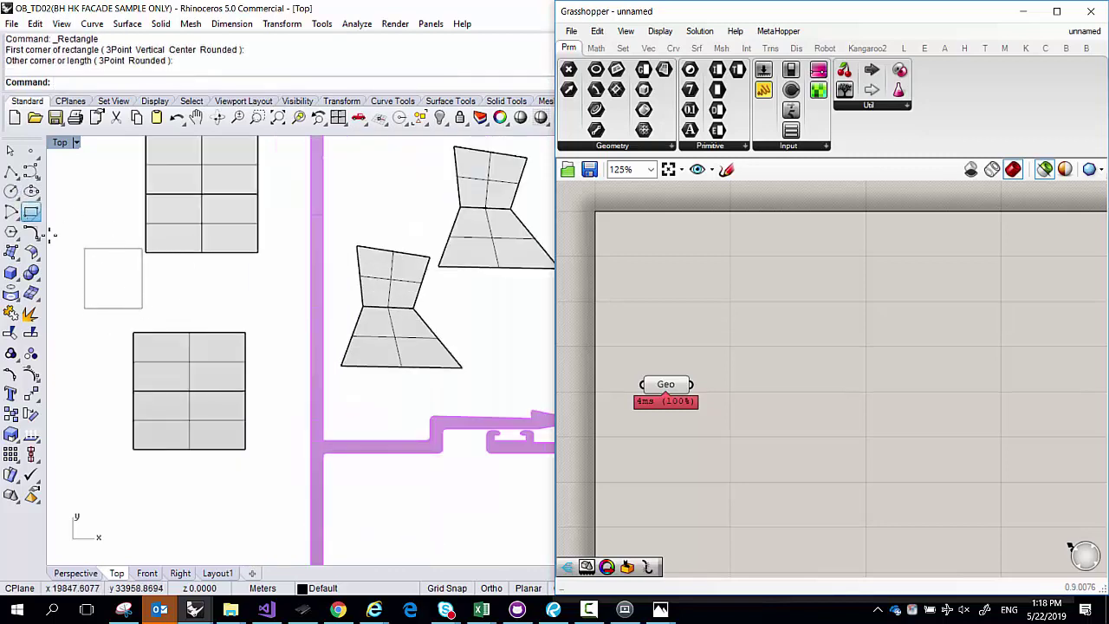
Draw a smaller rectangle curve inside the existing rectangle curve between the two polysurfaces, toward its lower right
left_click(31, 212)
scroll(128, 292, "up", 2)
left_click(108, 271)
left_click(131, 299)
Create a planar surface with a rectangular opening from the outer and inner rectangle curves
left_click_drag(185, 306, 103, 275)
scroll(112, 289, "up", 6)
right_click_drag(280, 292, 424, 335)
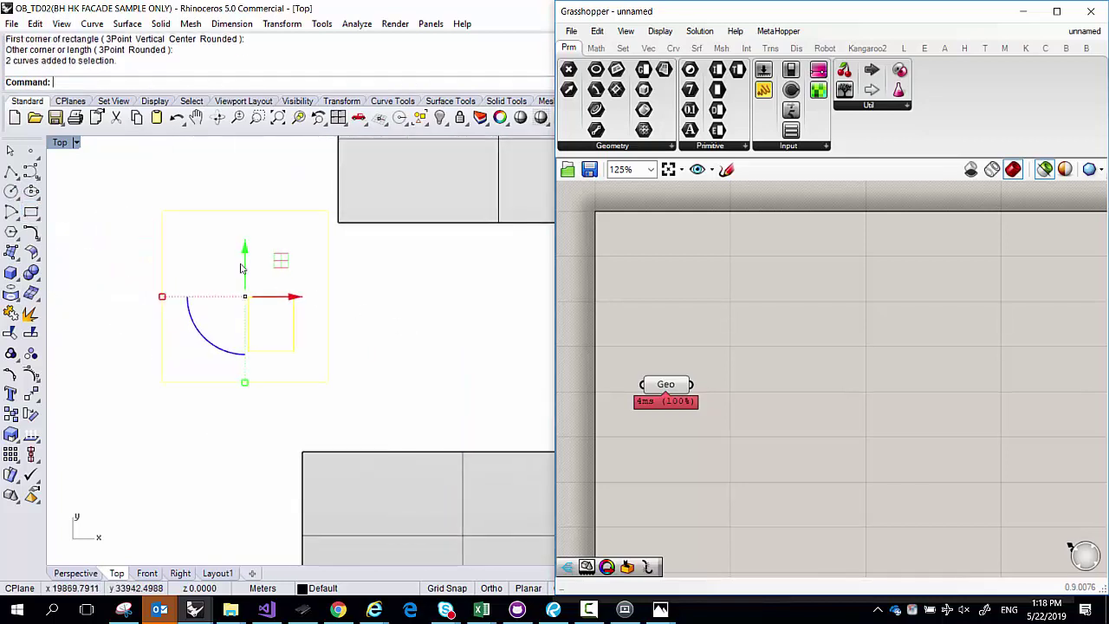
left_click(127, 23)
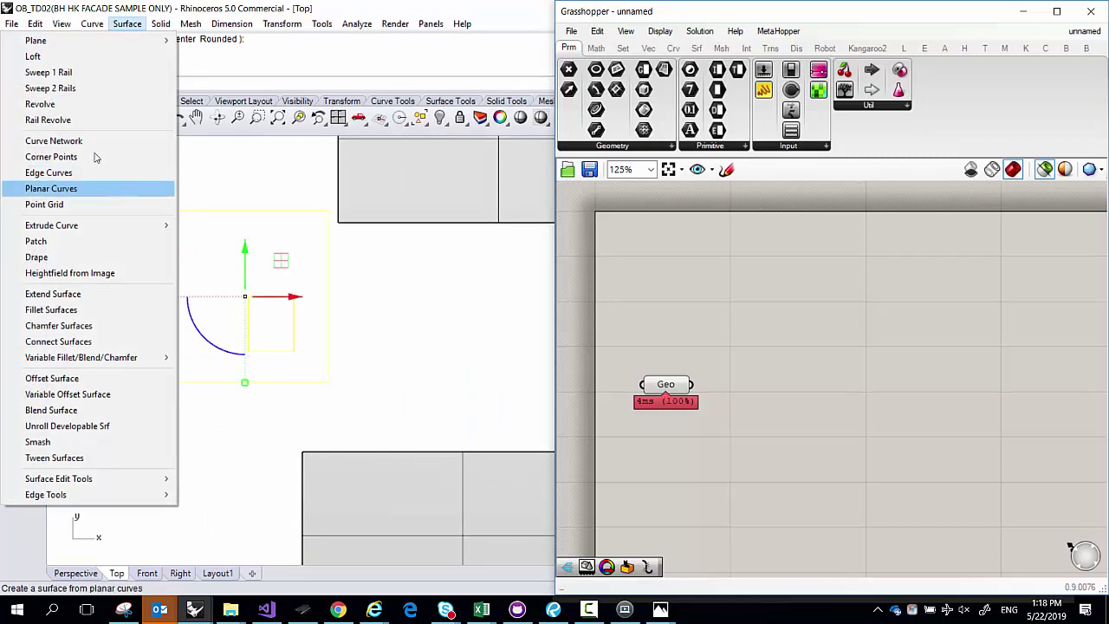
left_click(120, 190)
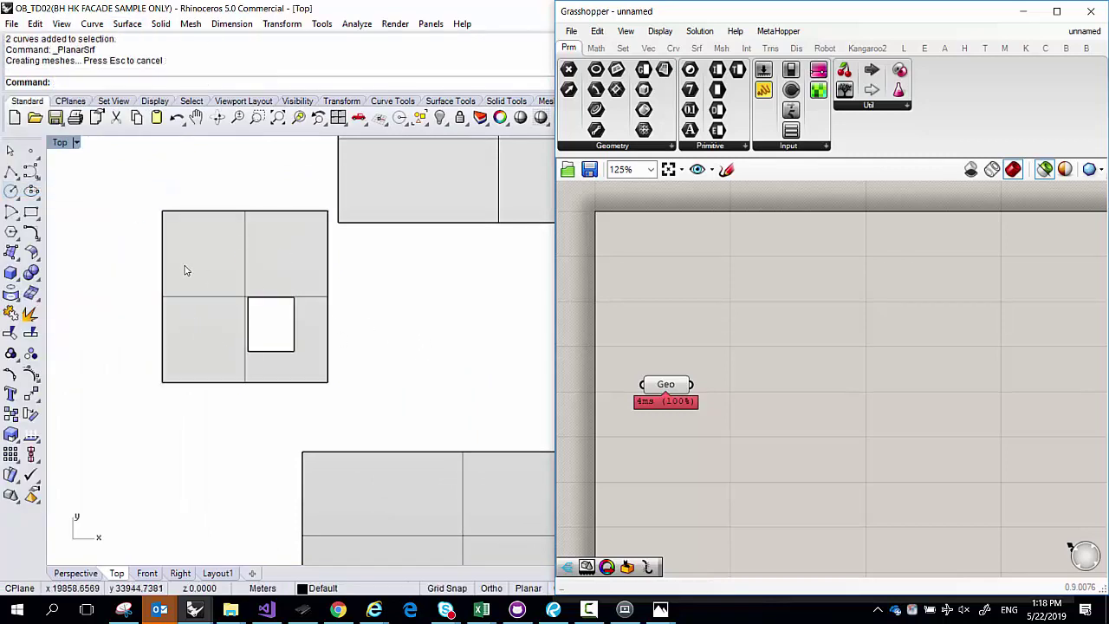
Copy the surface with the opening from its upper right corner to its upper left corner, so both surfaces share an edge
left_click(245, 265)
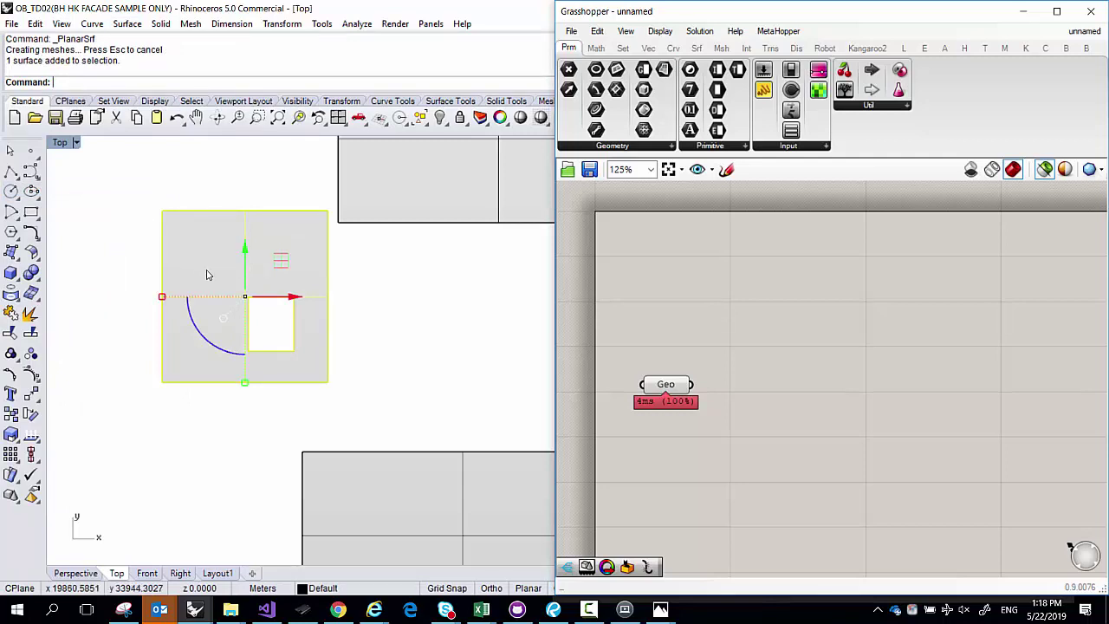
scroll(353, 323, "down", 3)
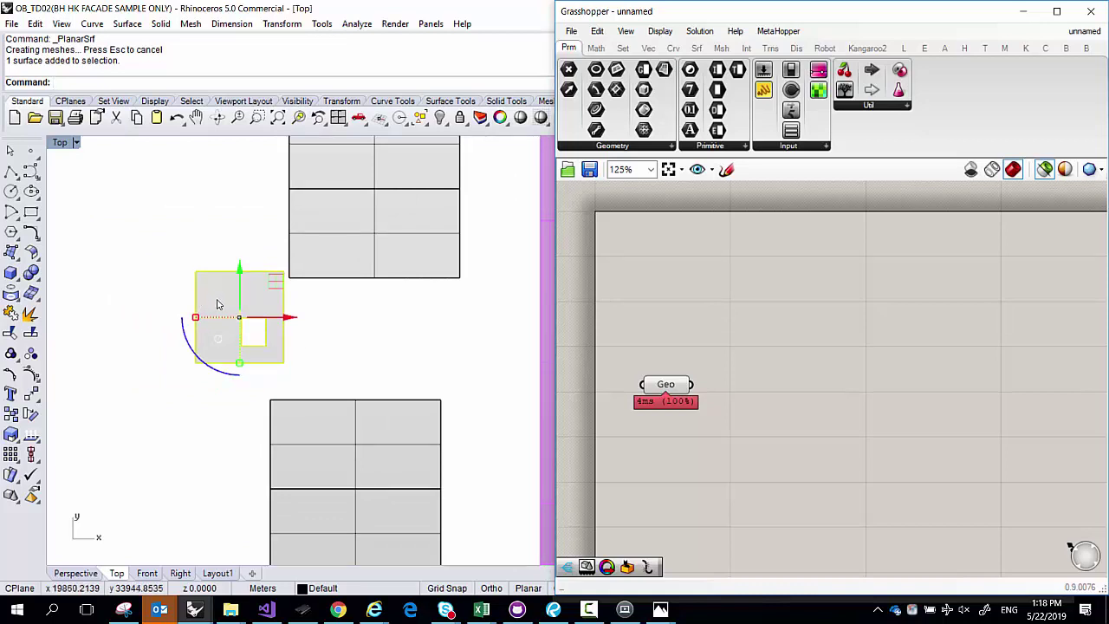
type("Copy")
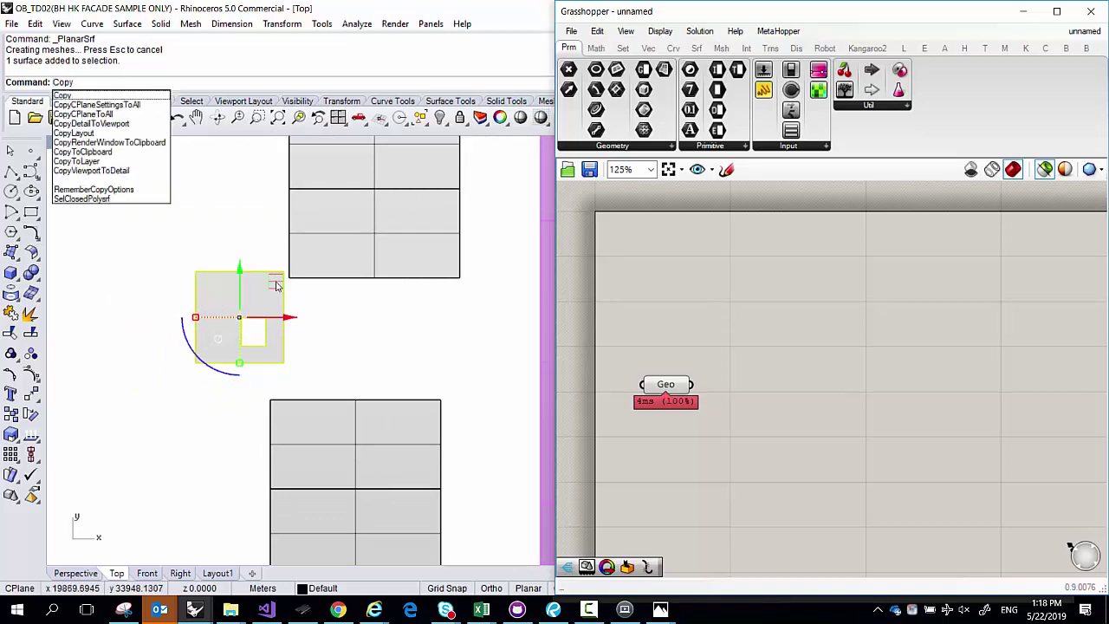
key("Return")
left_click(282, 272)
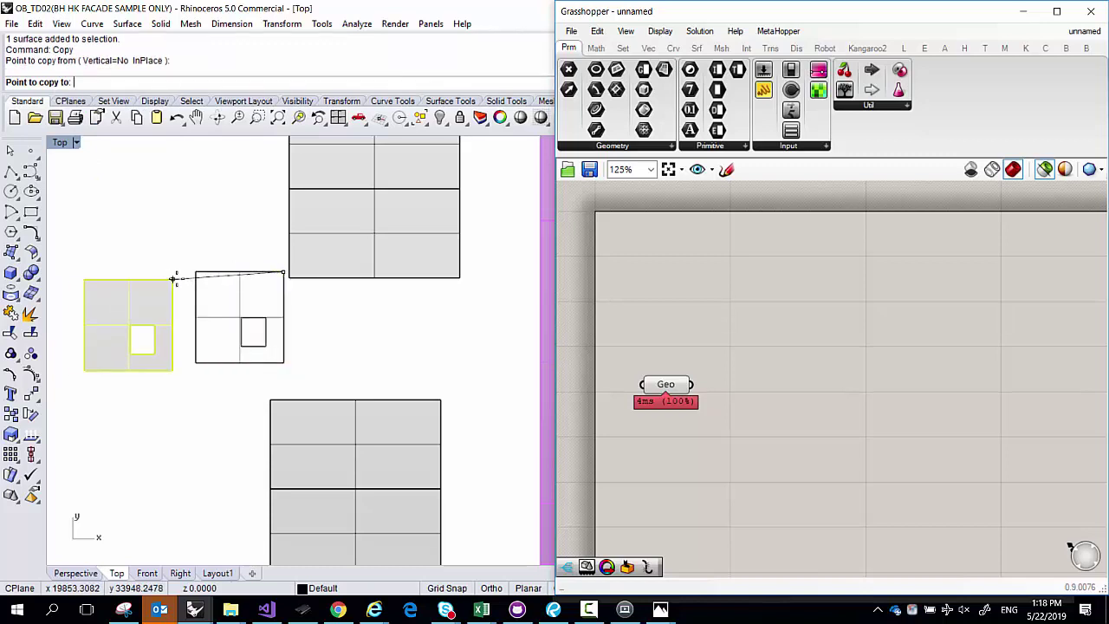
left_click(196, 272)
key("Return")
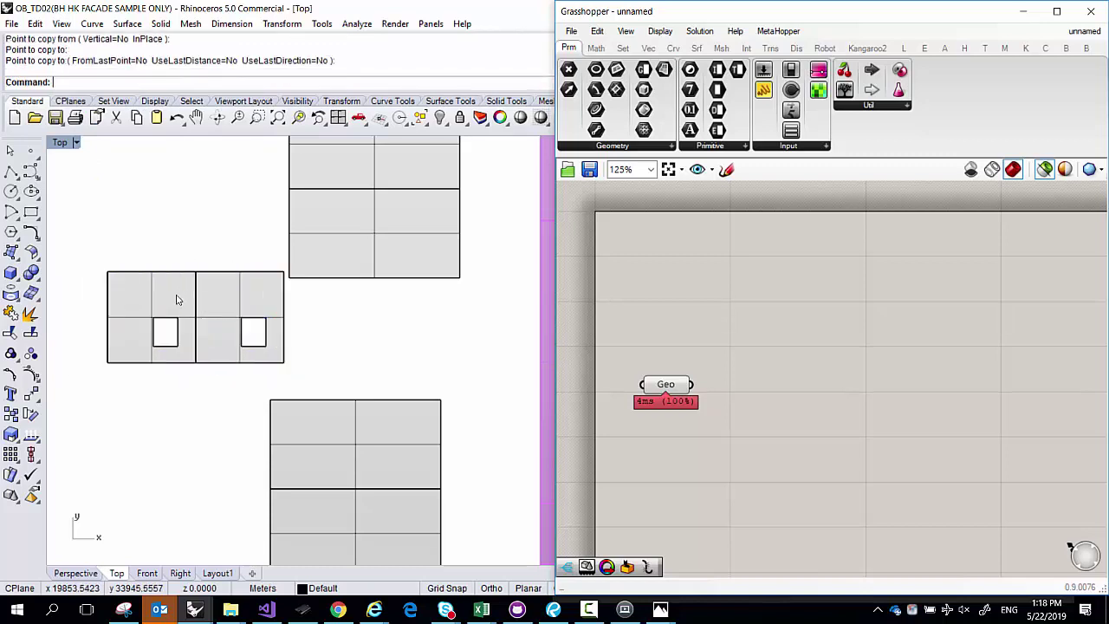
Join the two adjacent surfaces with openings into one polysurface and select it as a single object
left_click(180, 303)
left_click(223, 298, "shift")
type("join")
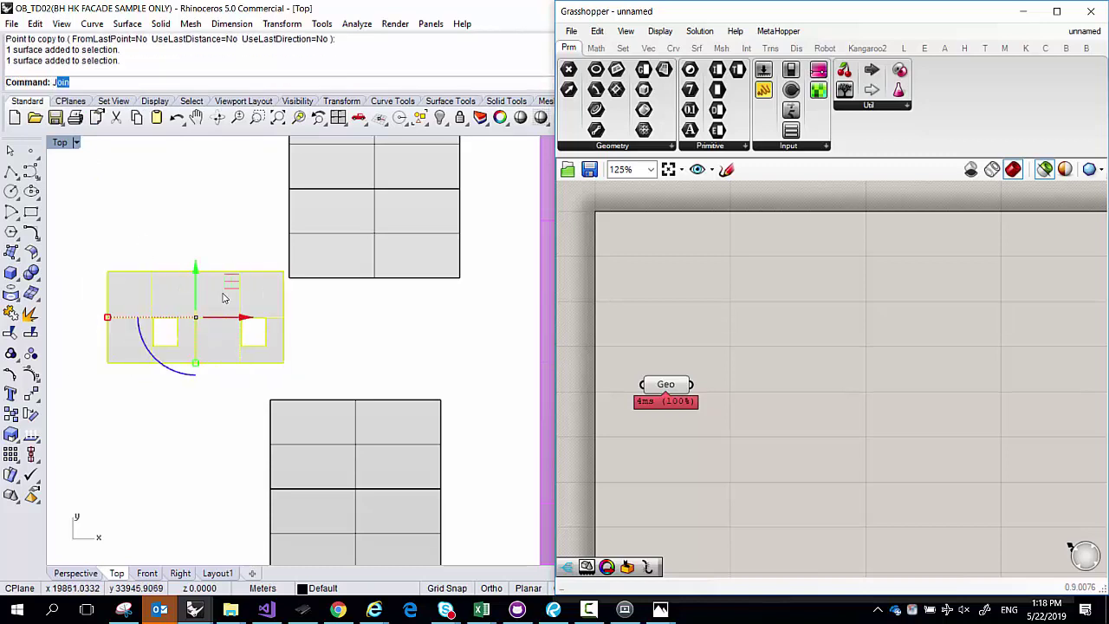
key("Return")
key("Escape")
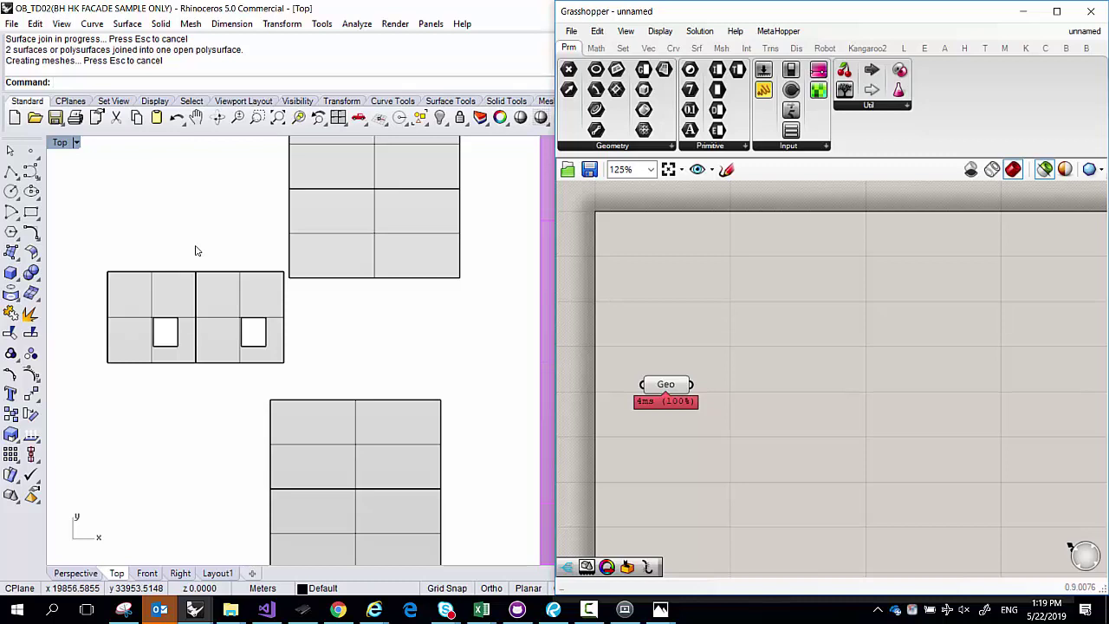
left_click(195, 285)
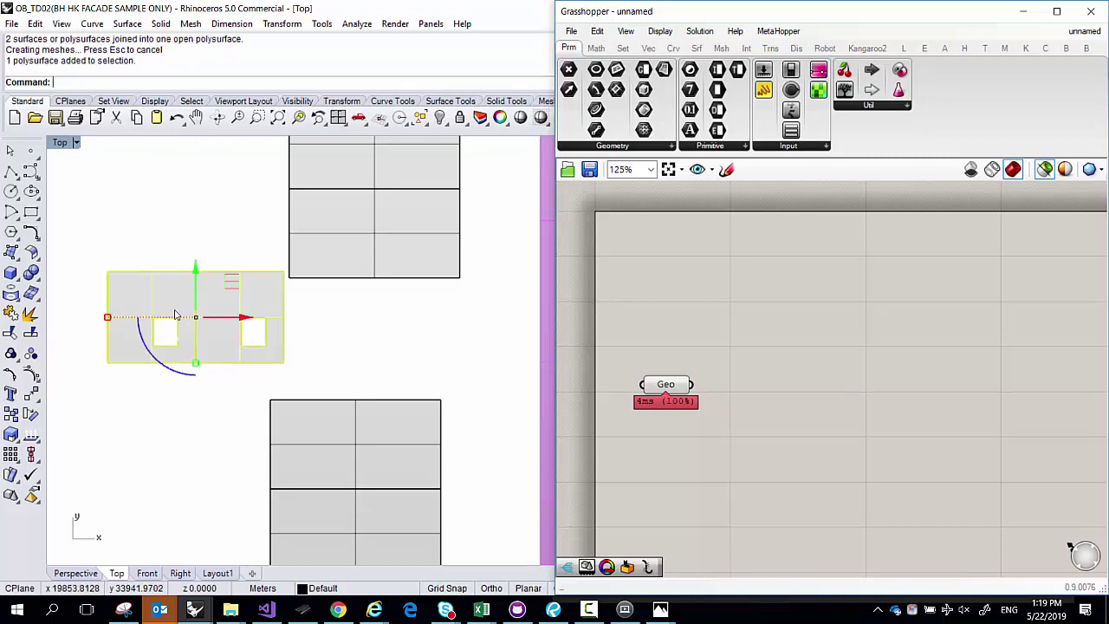
key("Escape")
left_click(171, 325)
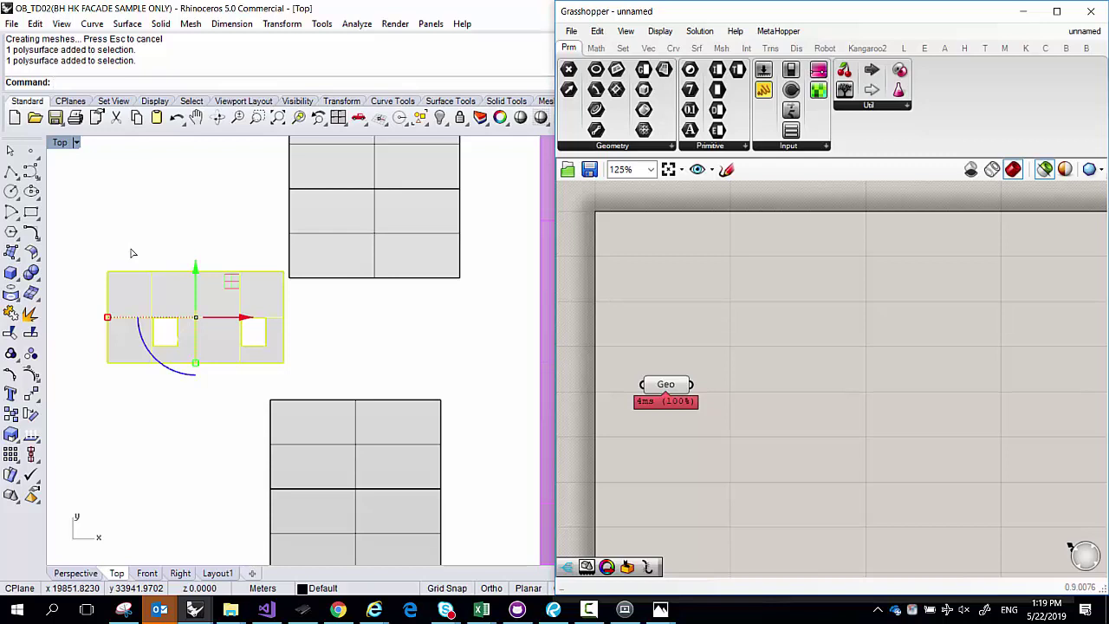
Undo the join of the two surfaces with openings and clear the selection
scroll(194, 308, "up", 3)
left_click(153, 166)
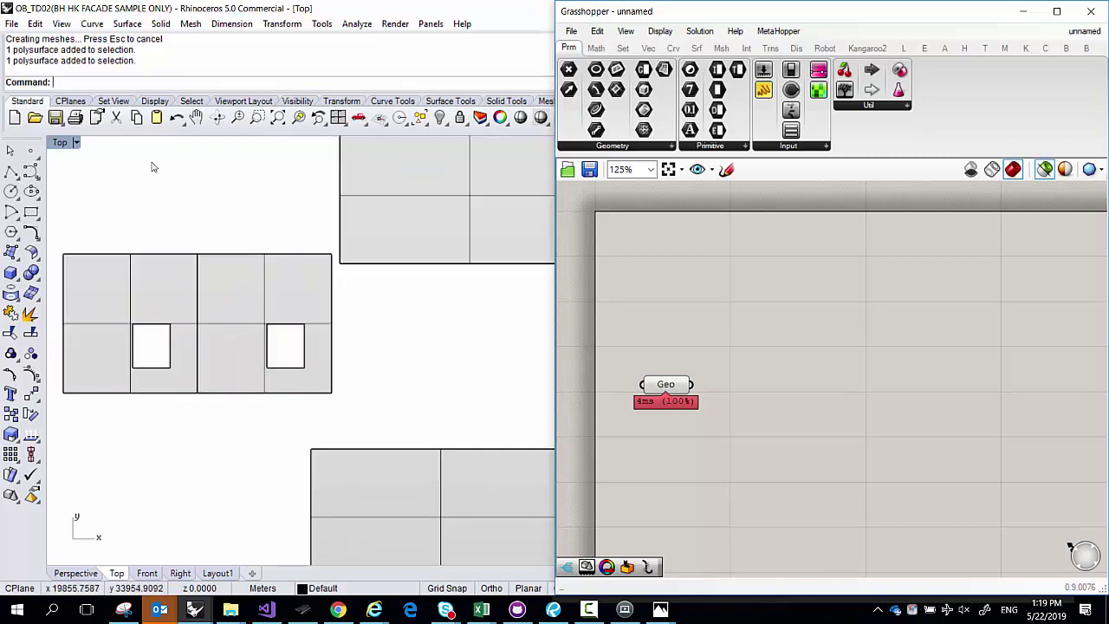
key("ctrl+z")
type("Z")
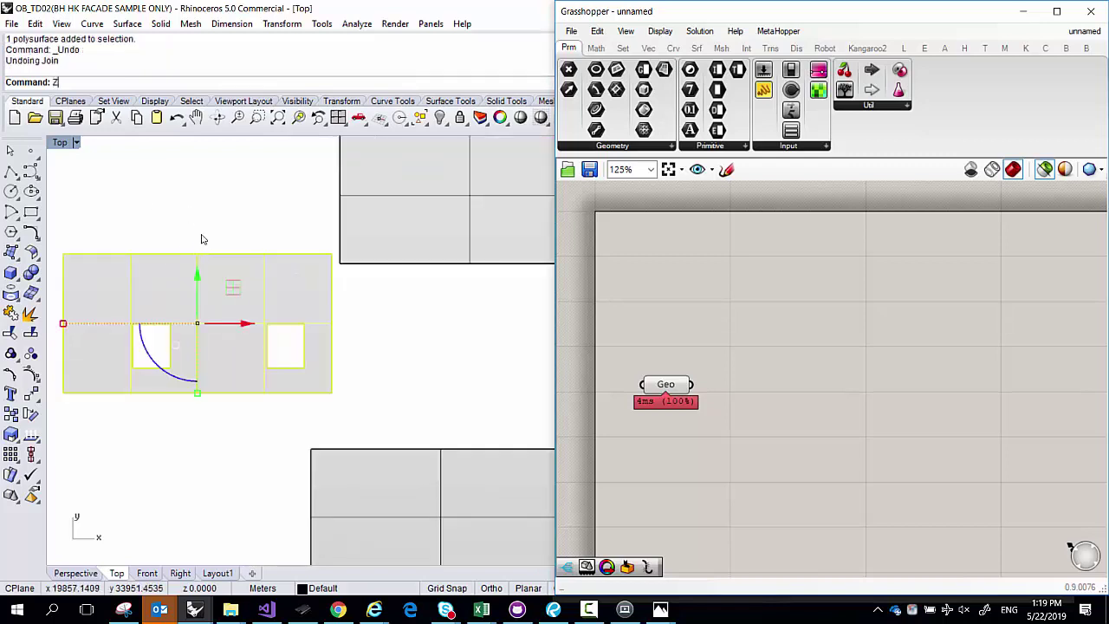
scroll(203, 285, "up", 2)
key("Escape")
Shift the right surface with the opening slightly away from its neighbour and select each surface separately
left_click(213, 268)
scroll(223, 260, "down", 1)
left_click_drag(219, 264, 247, 271)
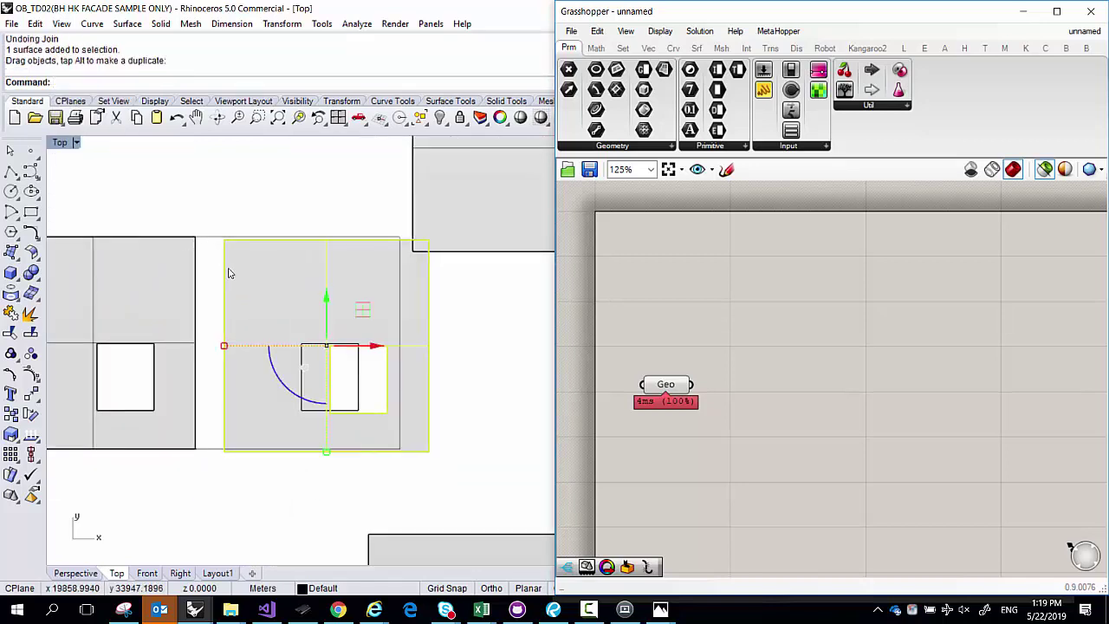
scroll(198, 260, "up", 1)
left_click(191, 269)
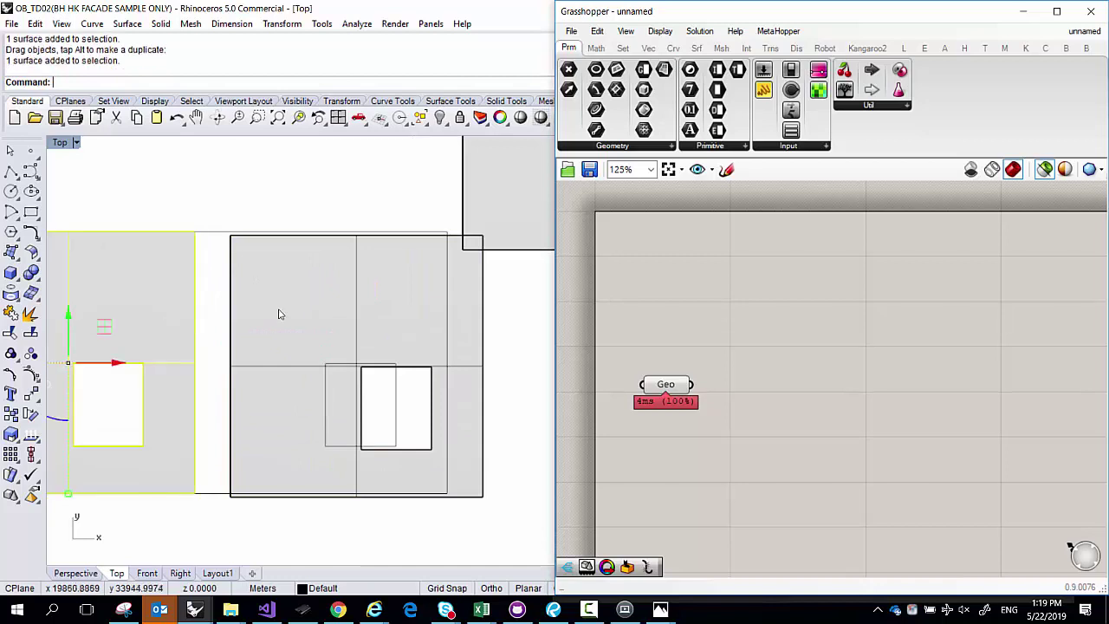
left_click(279, 314)
left_click(184, 286)
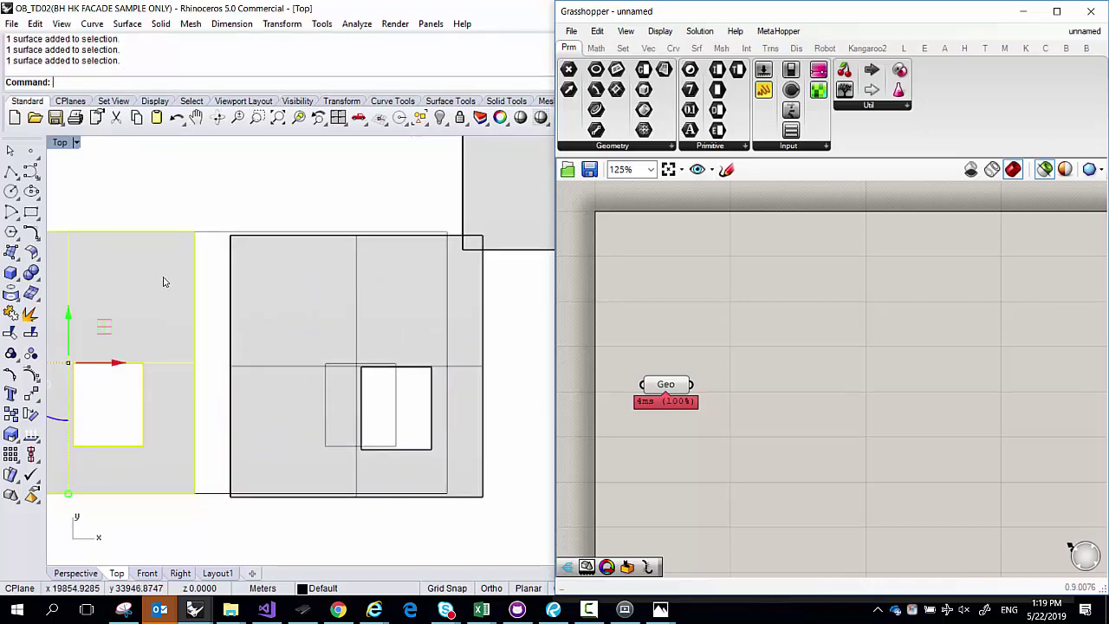
left_click(287, 325)
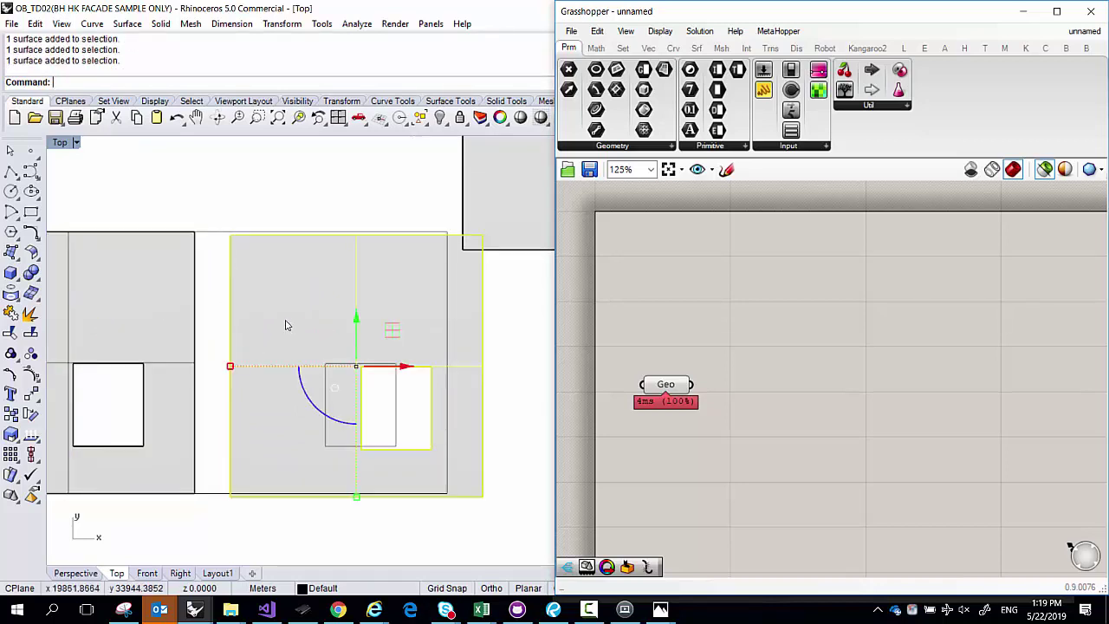
Move the right surface by its upper left corner back onto the upper right corner of the neighbouring surface
type("move")
key("Return")
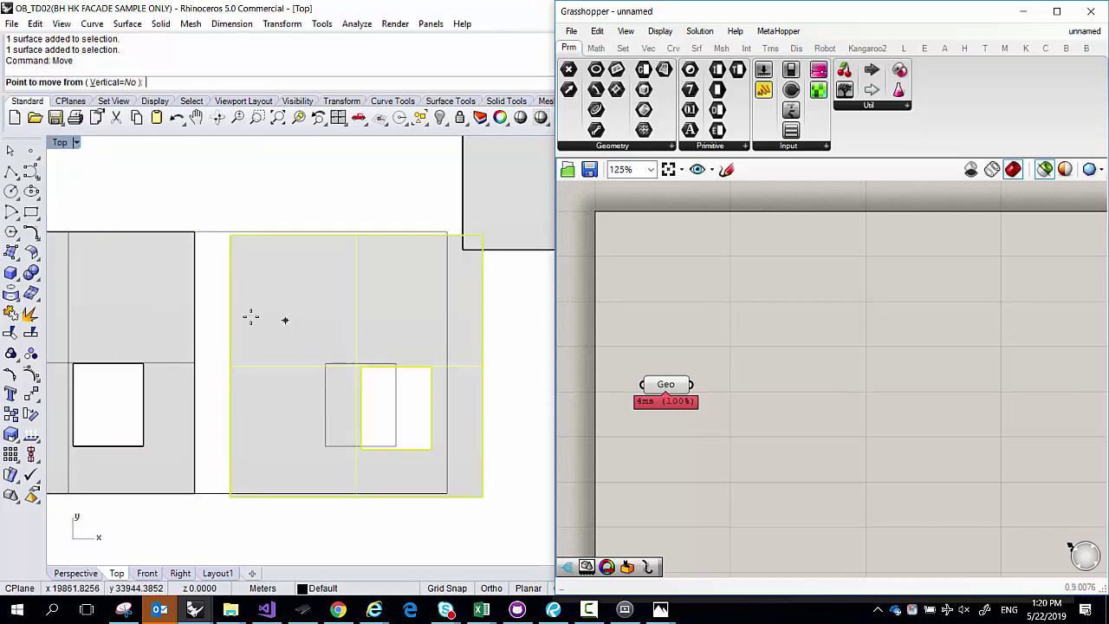
left_click(230, 235)
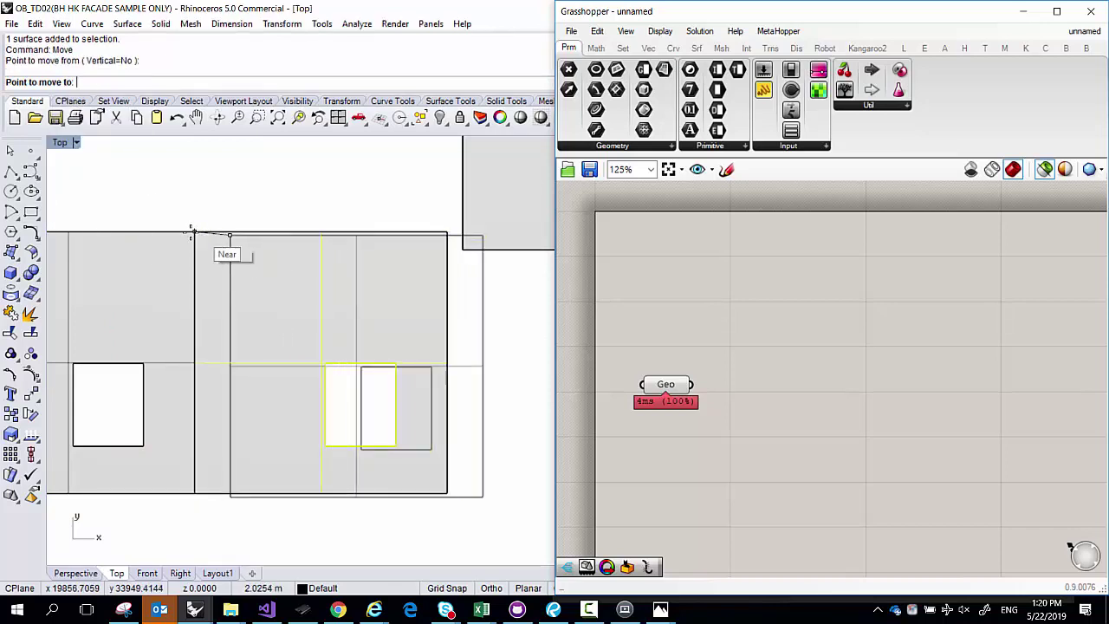
left_click(151, 191)
scroll(257, 304, "down", 5)
key("Escape")
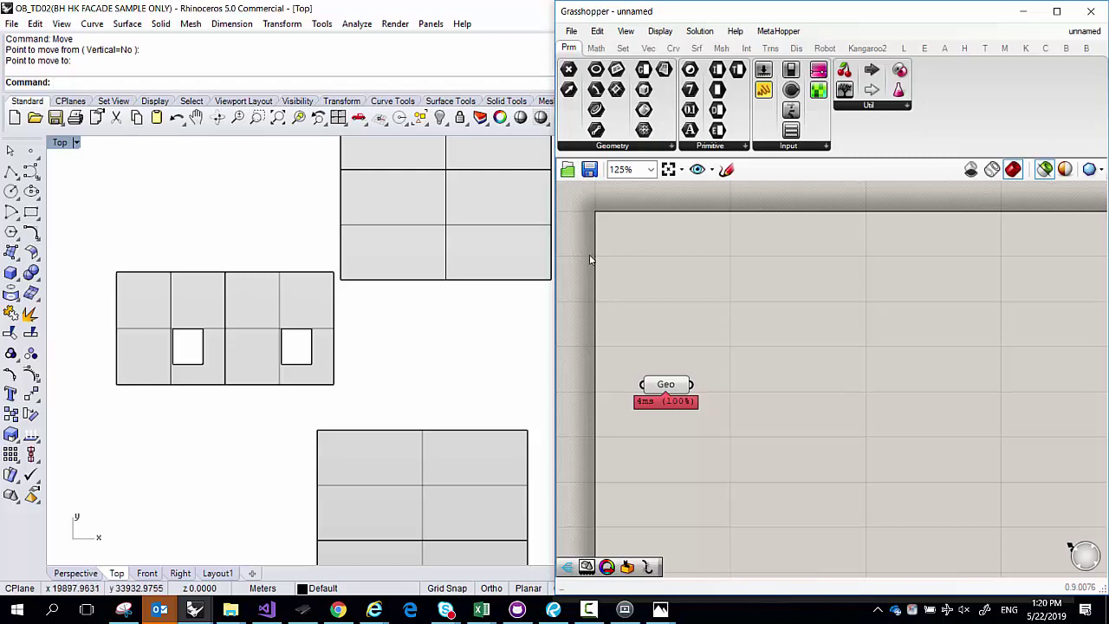
Narrow the Grasshopper window to widen the Rhino view and draw a rectangle curve up and left of the surfaces with openings
left_click_drag(557, 298, 691, 298)
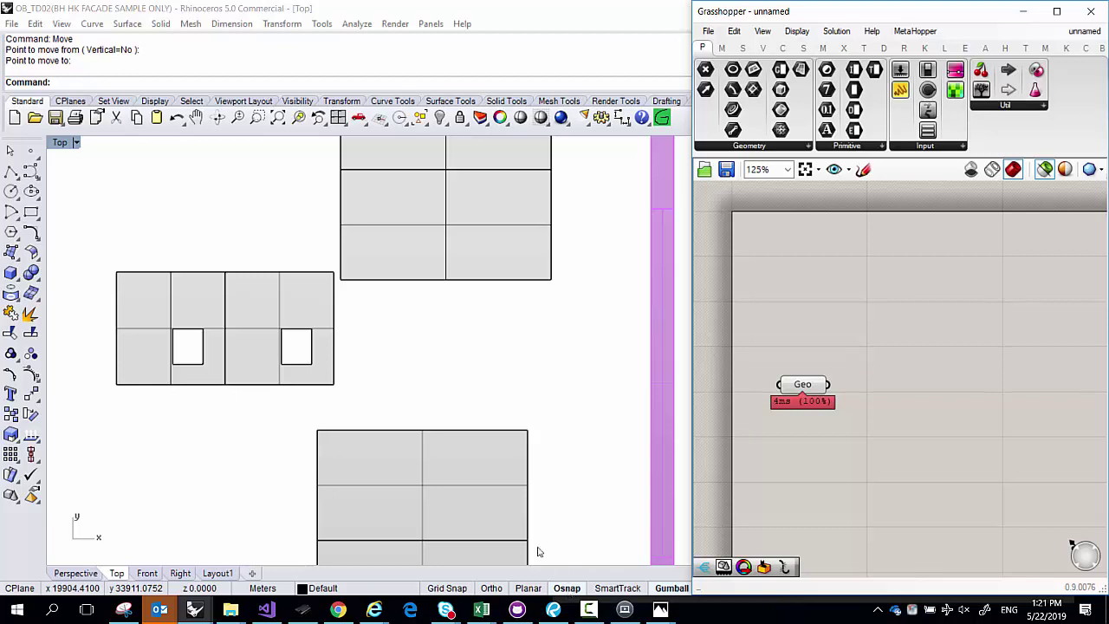
left_click(30, 214)
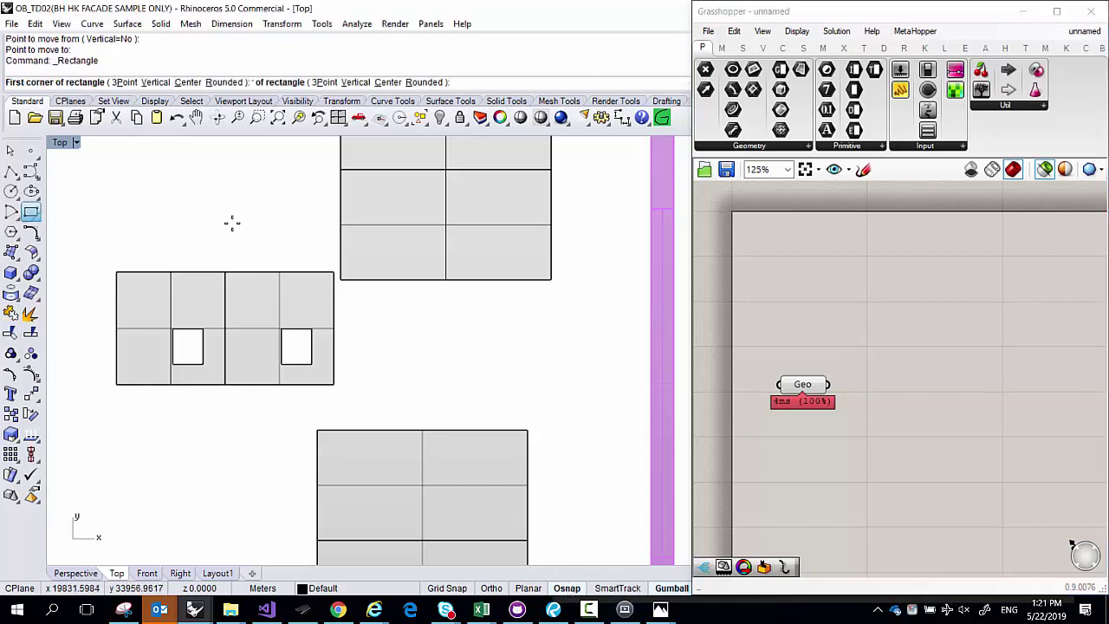
scroll(230, 222, "down", 1)
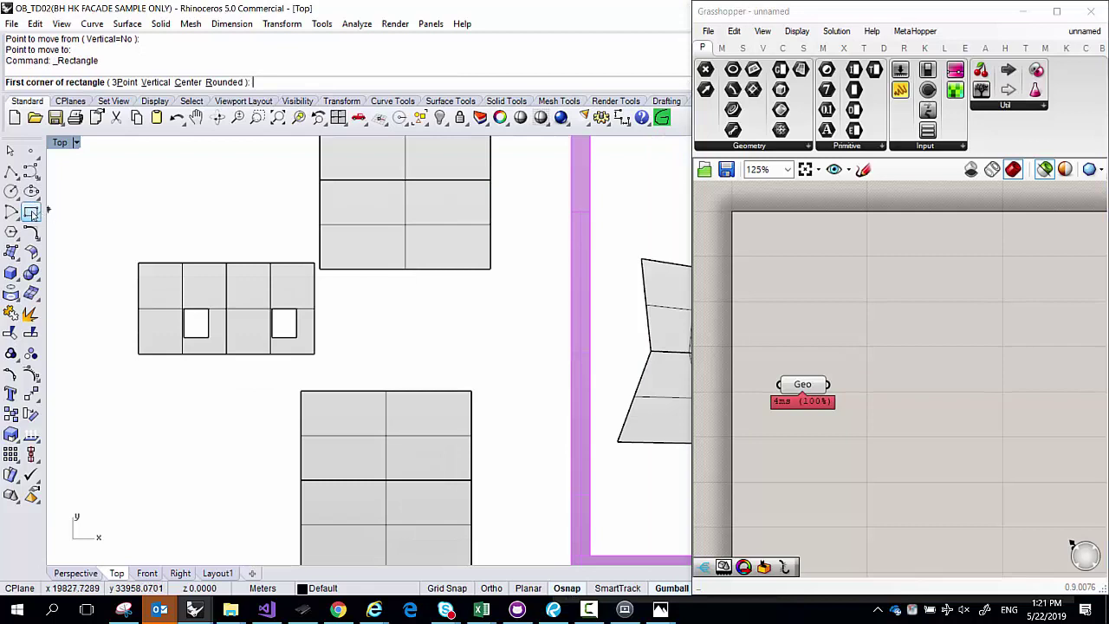
left_click(83, 173)
left_click(139, 223)
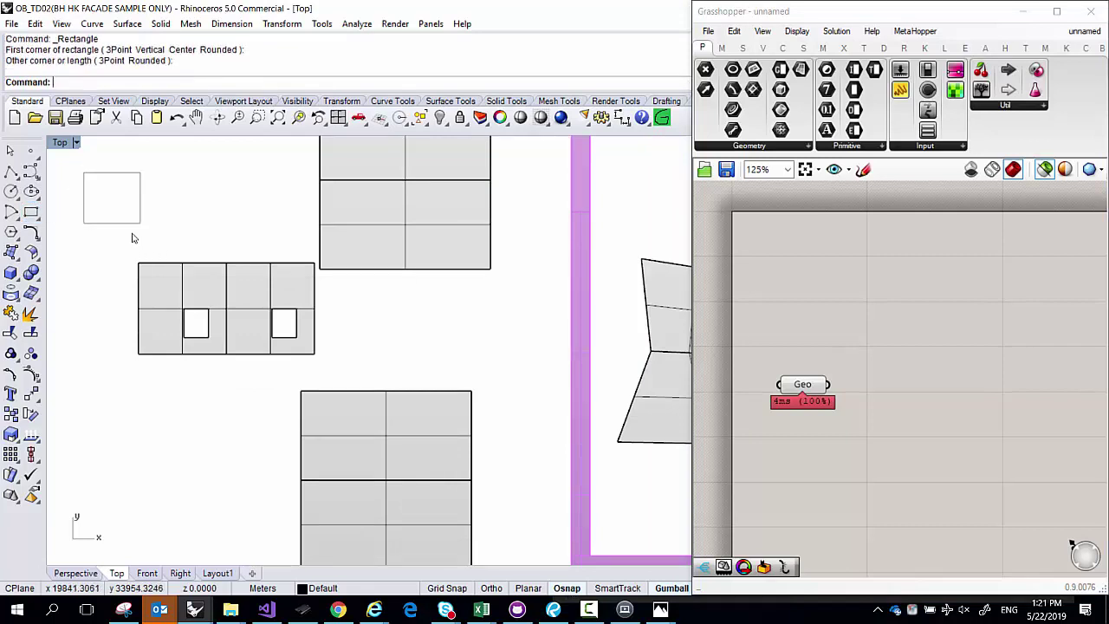
Move the new rectangle curve right by its own width, aligning it above the left edge of the surfaces with openings
left_click(125, 228)
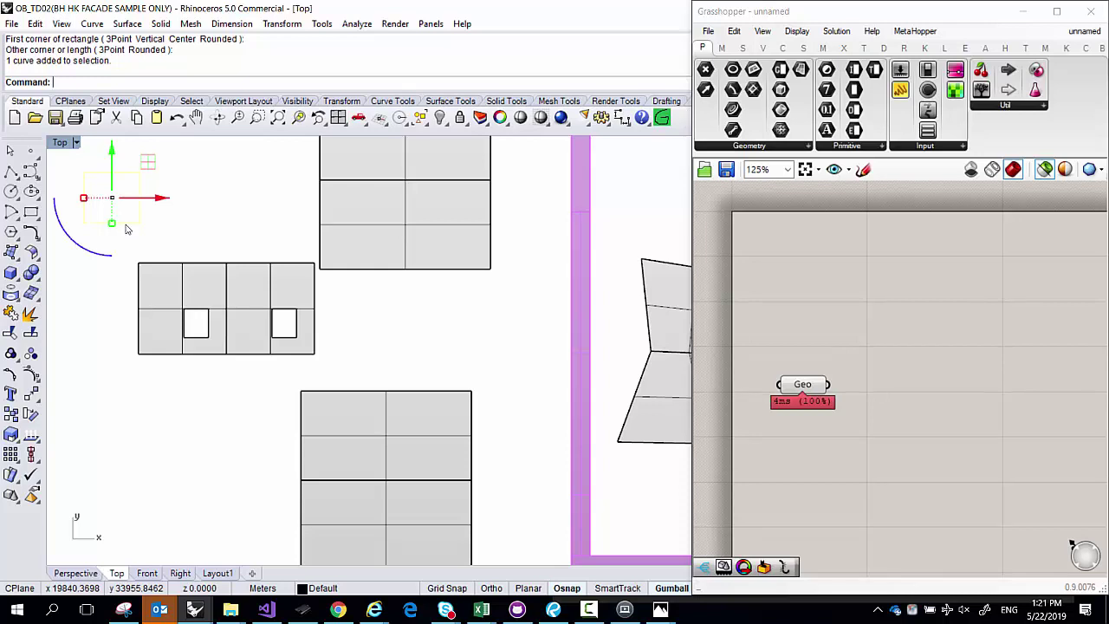
left_click(153, 215)
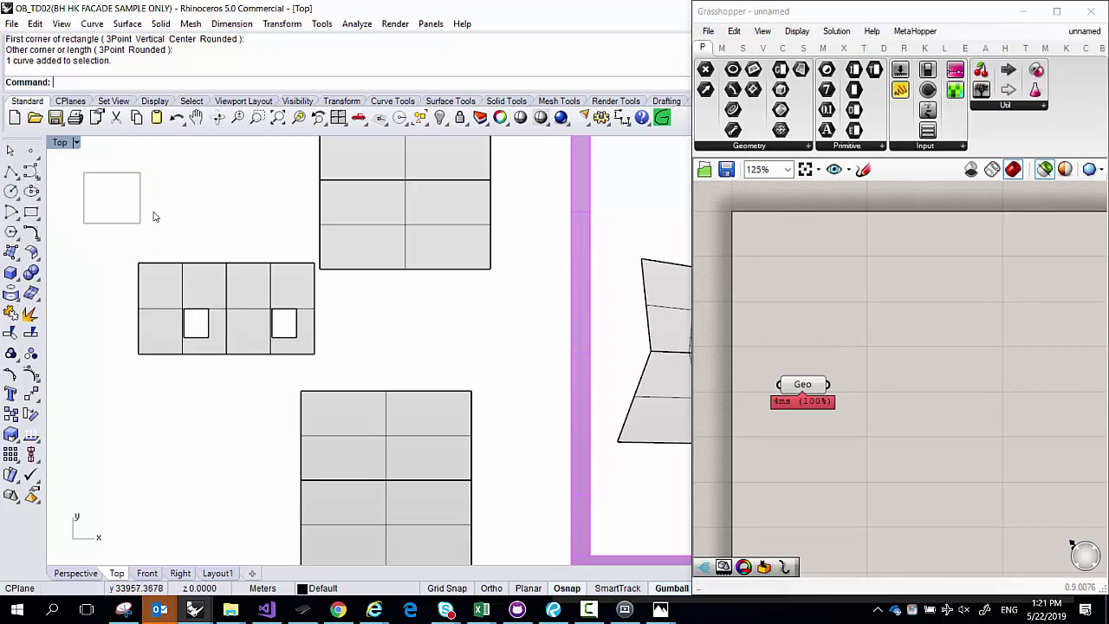
left_click(131, 223)
type("m")
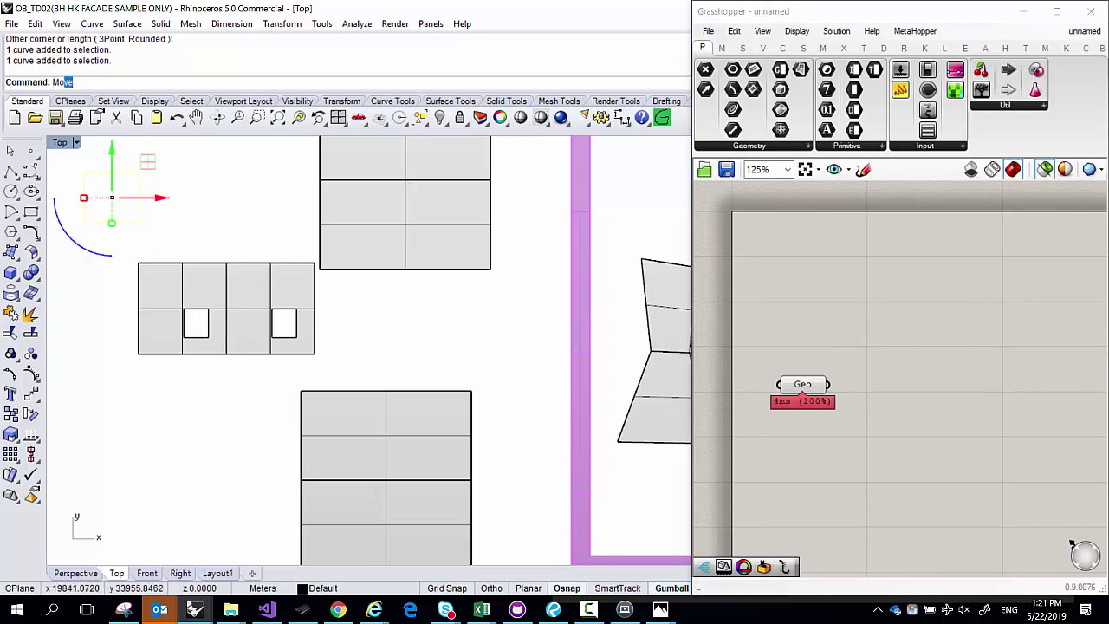
key("Return")
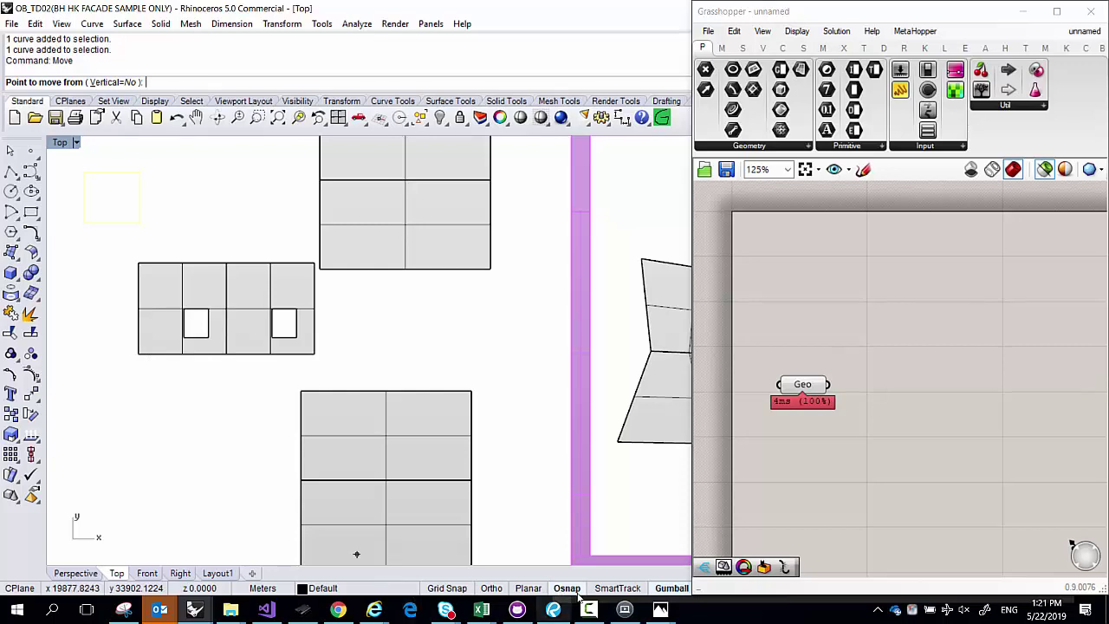
left_click(81, 183)
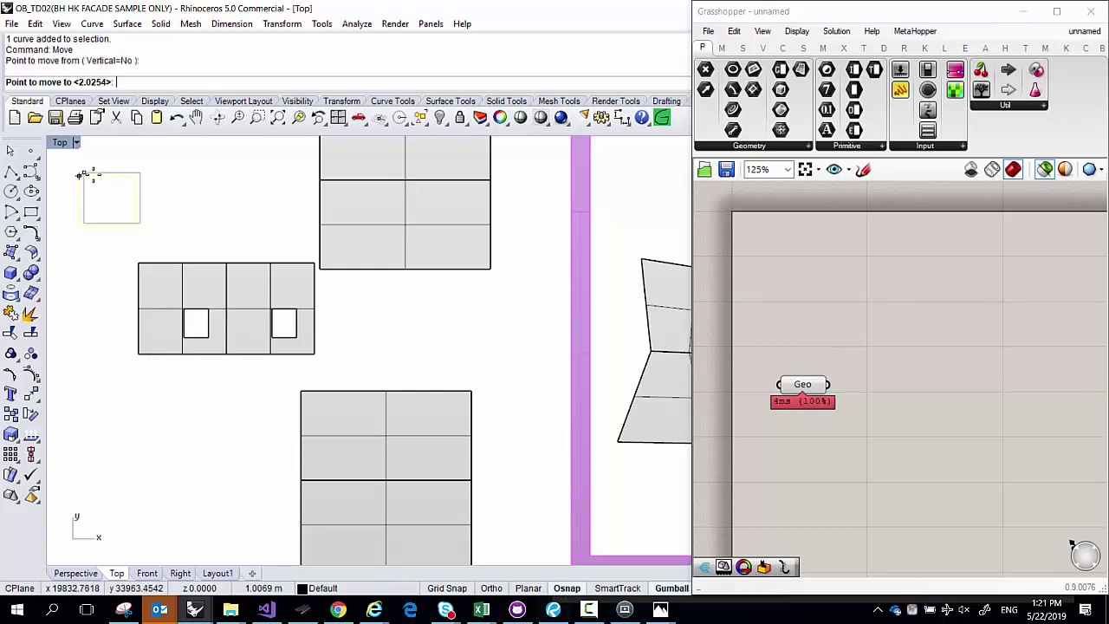
left_click(141, 182)
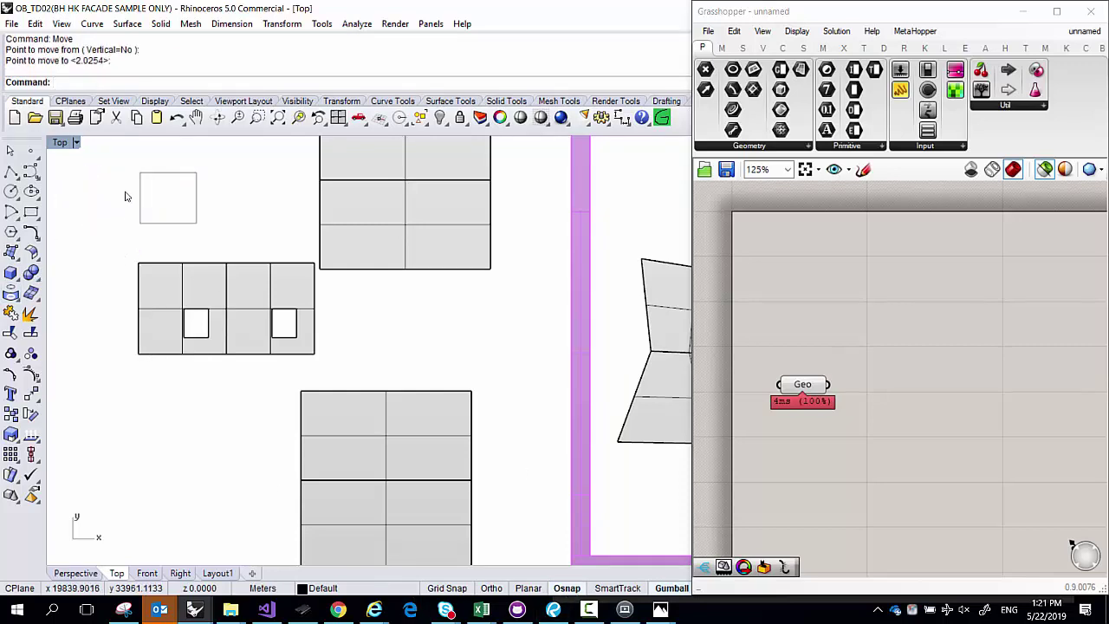
Copy the rectangle curve from its upper left corner to its upper right corner, so the two rectangles share a side
left_click(140, 206)
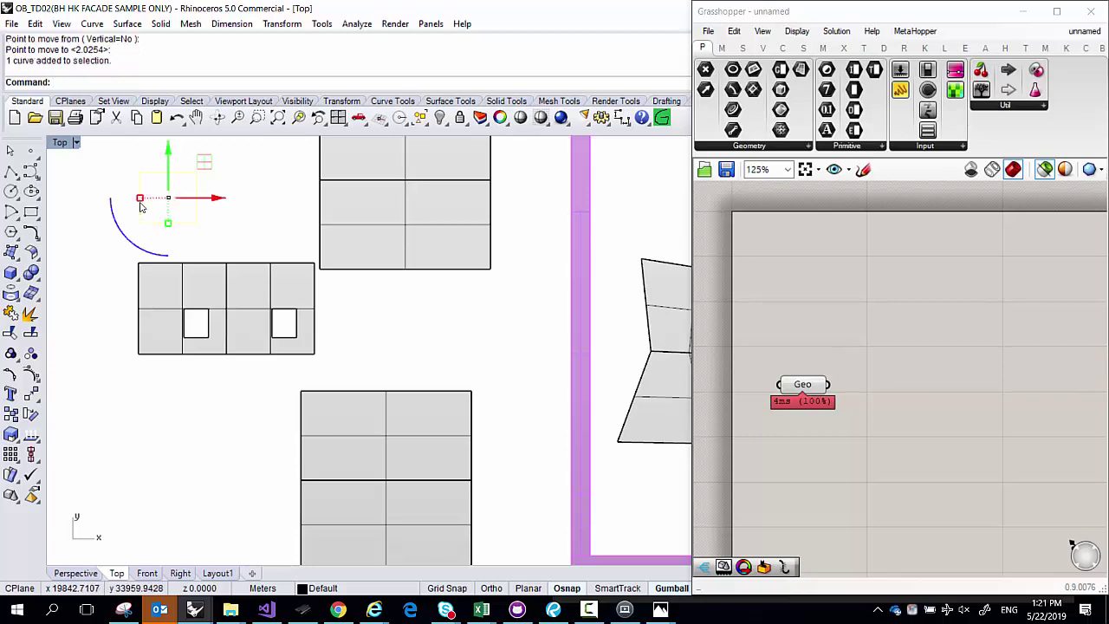
type("Copy")
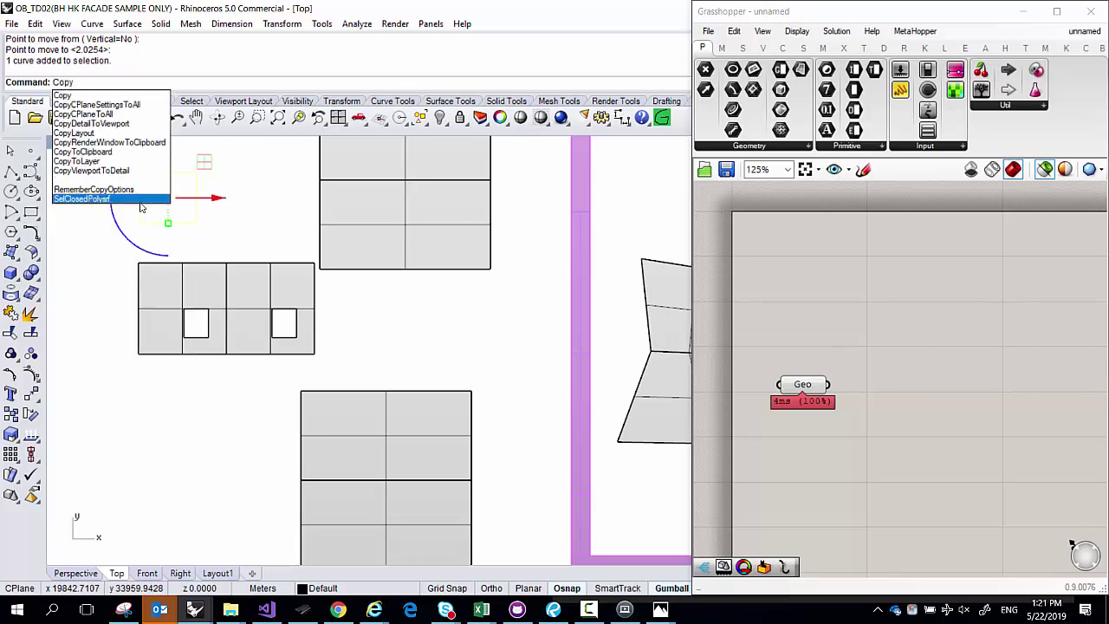
key("Return")
left_click(139, 172)
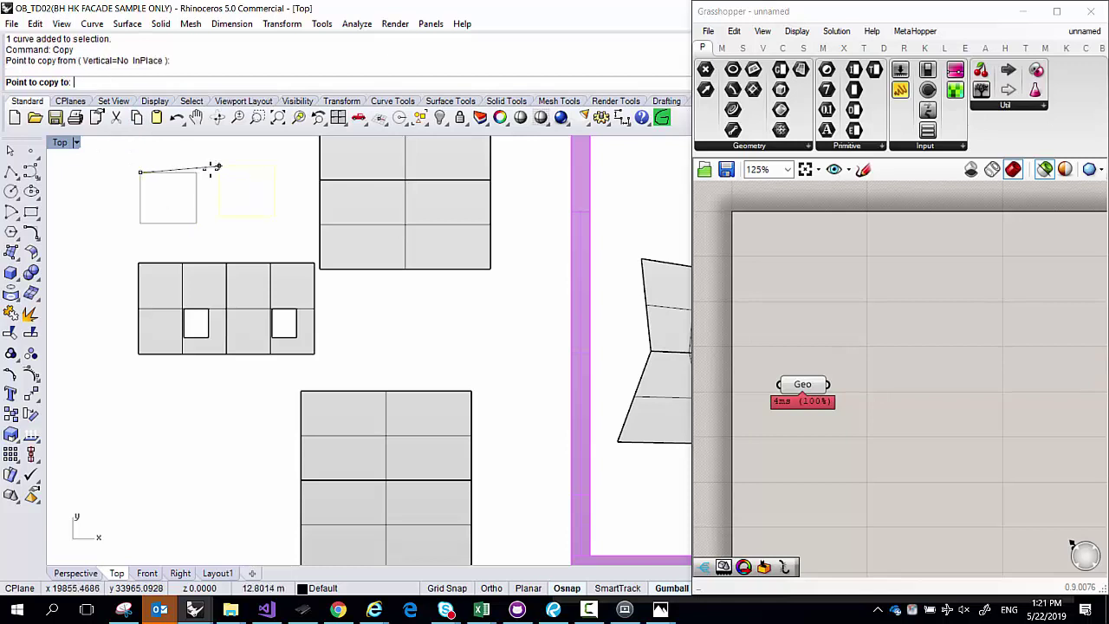
left_click(197, 171)
key("Return")
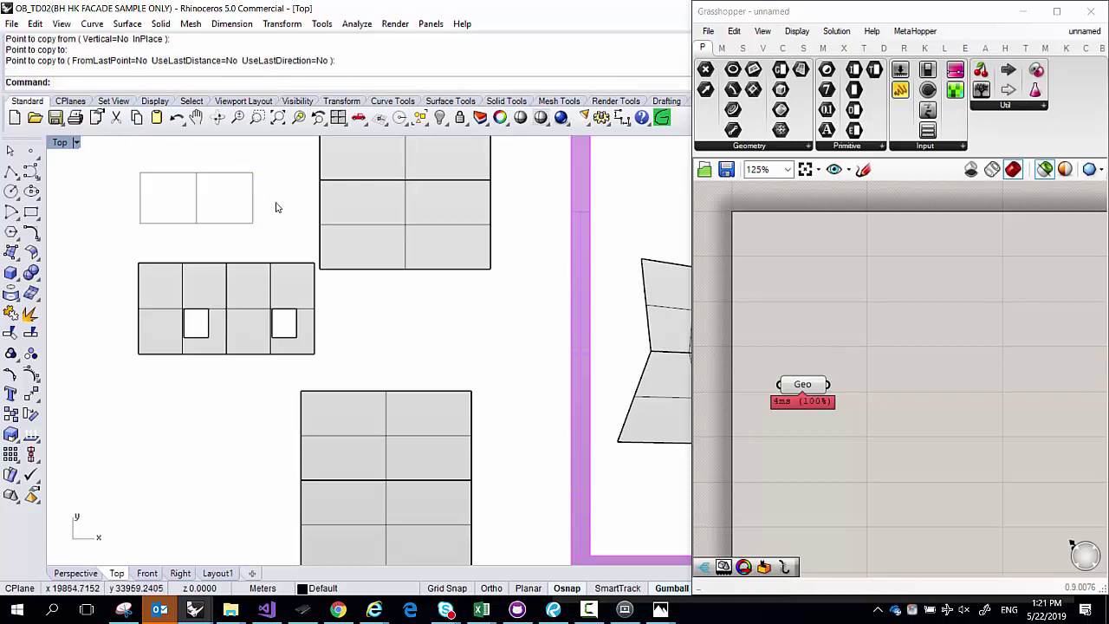
Create planar surfaces from the two adjacent rectangle curves above the surfaces with openings
left_click_drag(277, 207, 143, 179)
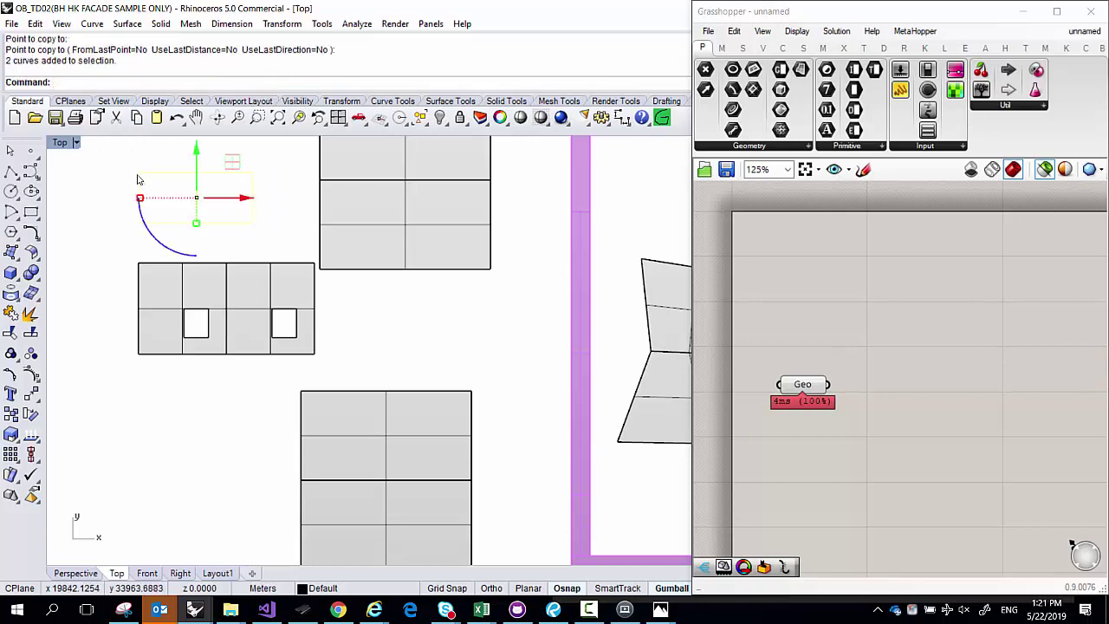
left_click(128, 24)
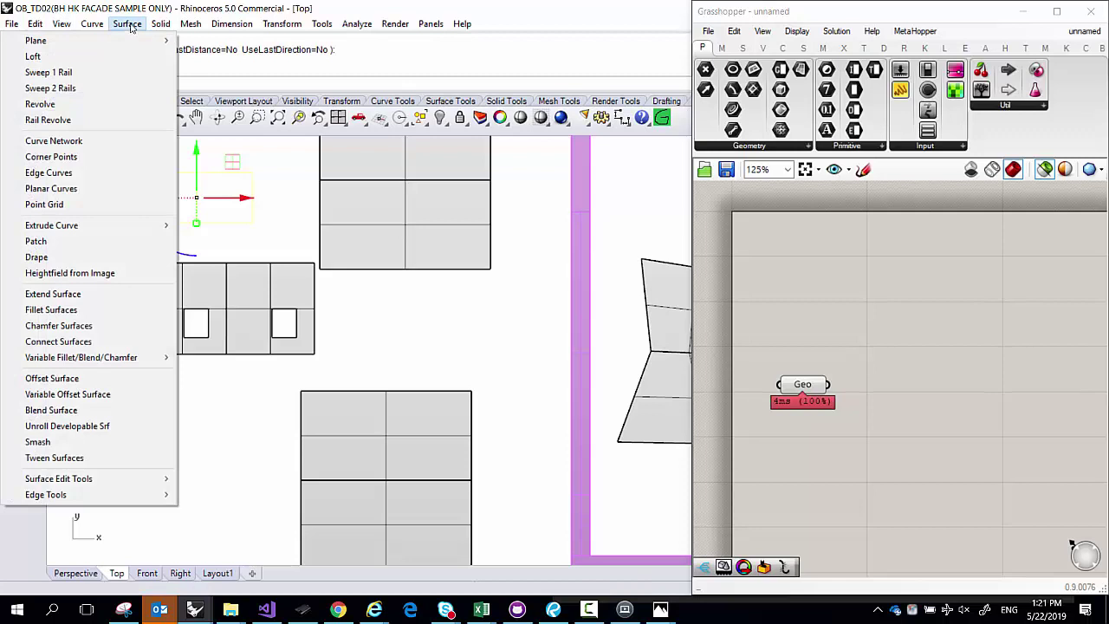
left_click(83, 188)
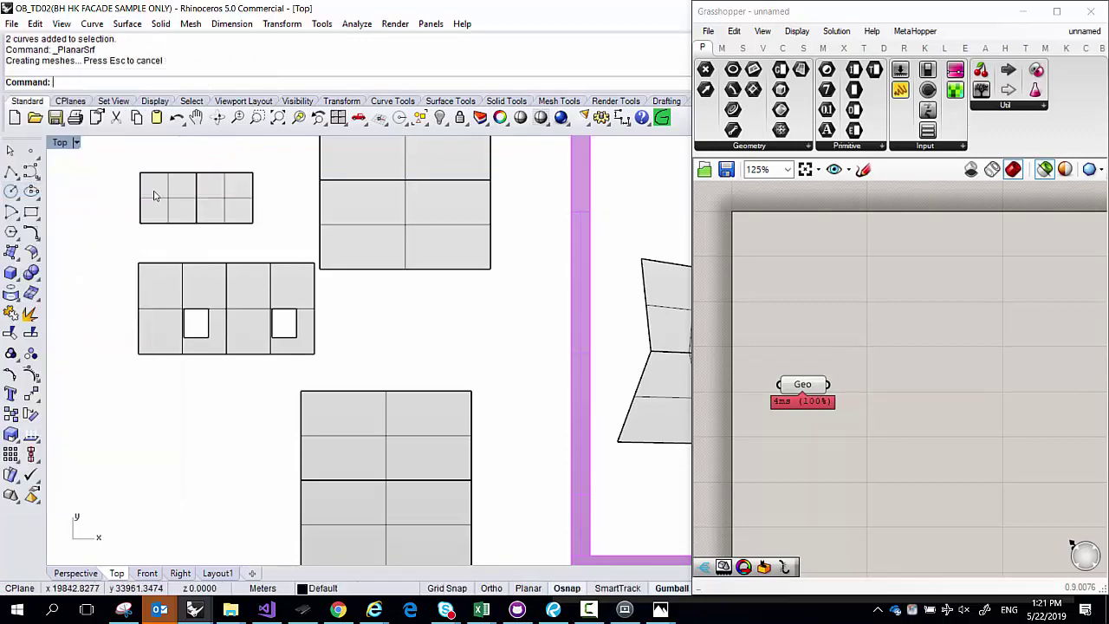
left_click(154, 196)
left_click(232, 201)
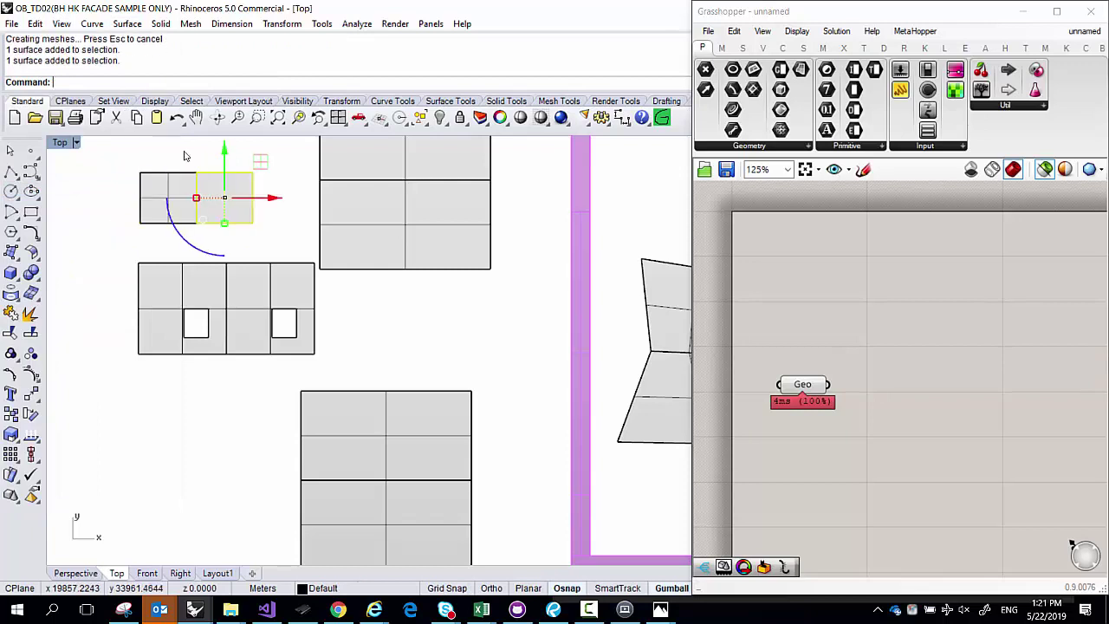
Join the two small adjacent planar surfaces into one polysurface
left_click_drag(123, 157, 264, 240)
type("join")
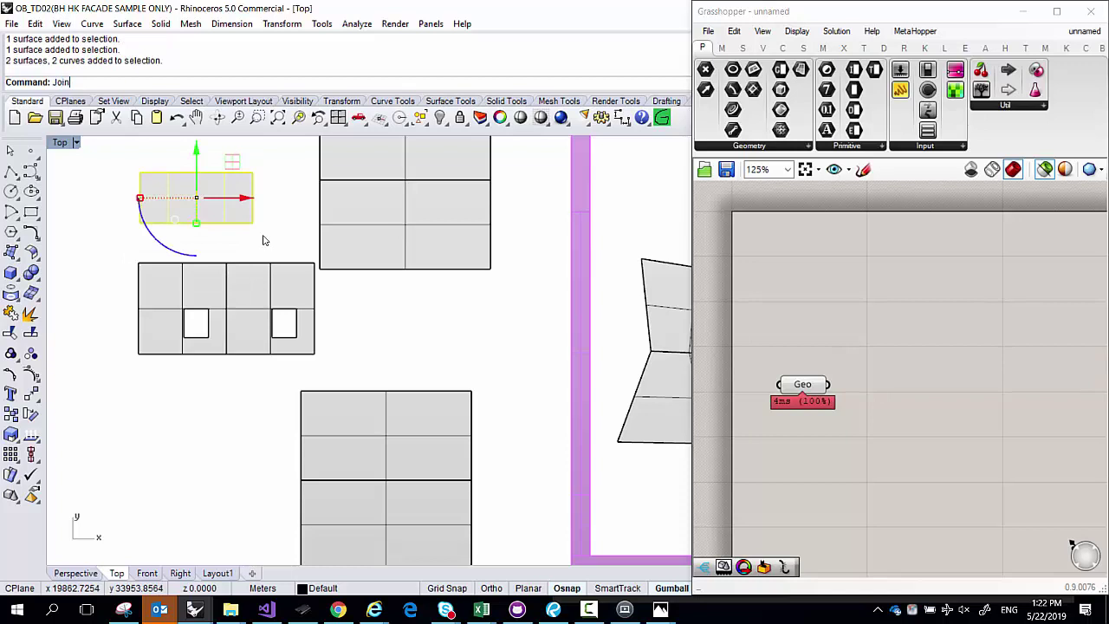
key("Return")
Select the joined rectangular polysurface and examine it as a single object with its shared inner edge
left_click(223, 206)
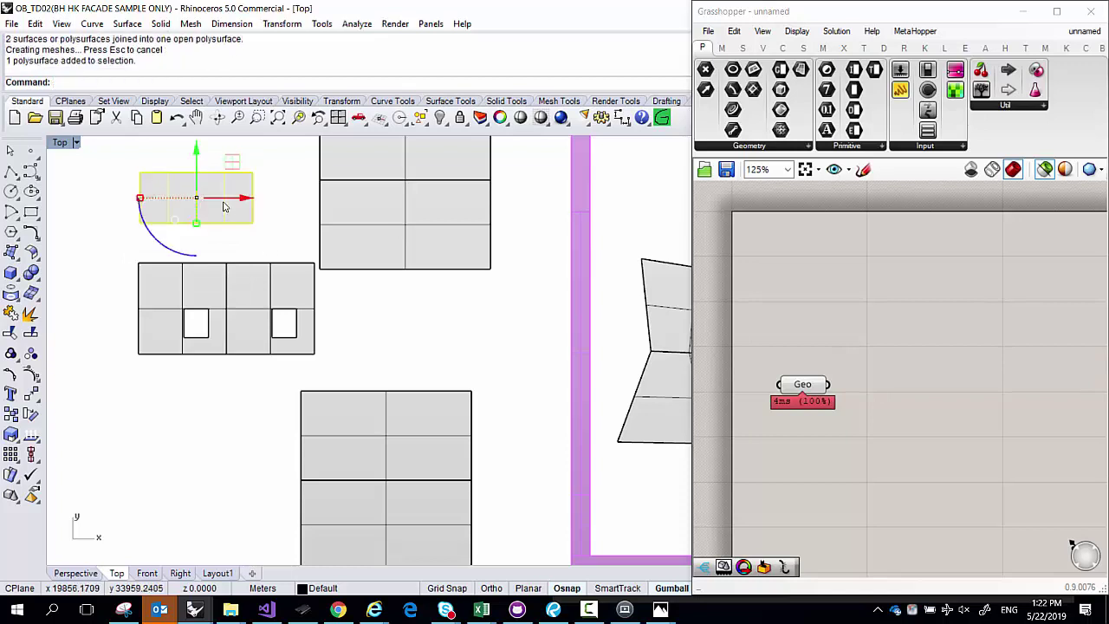
left_click(121, 168)
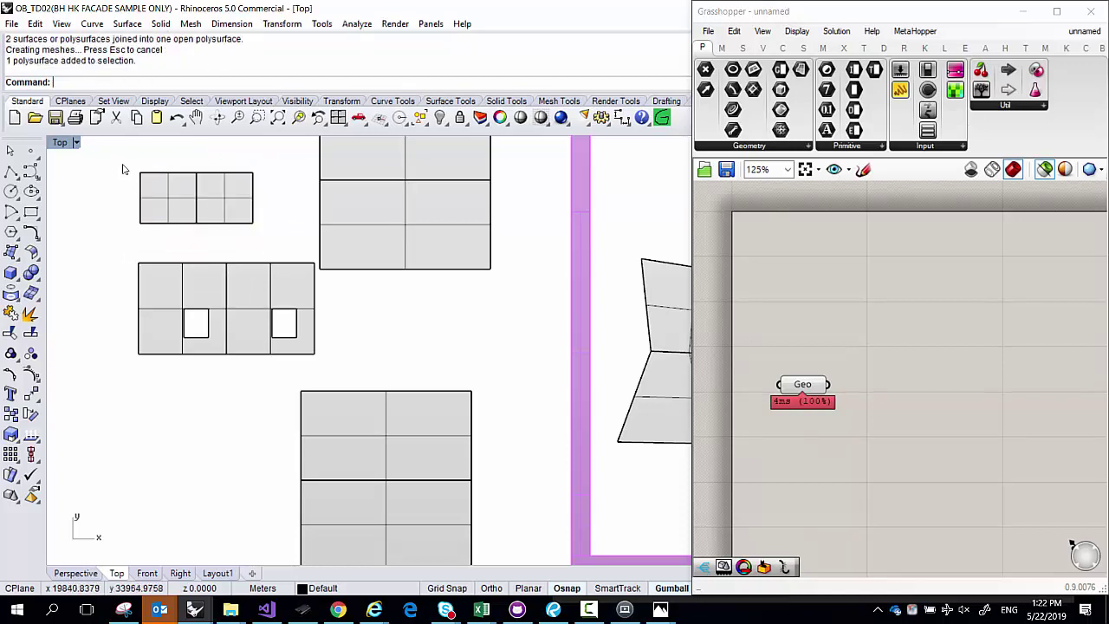
left_click(149, 179)
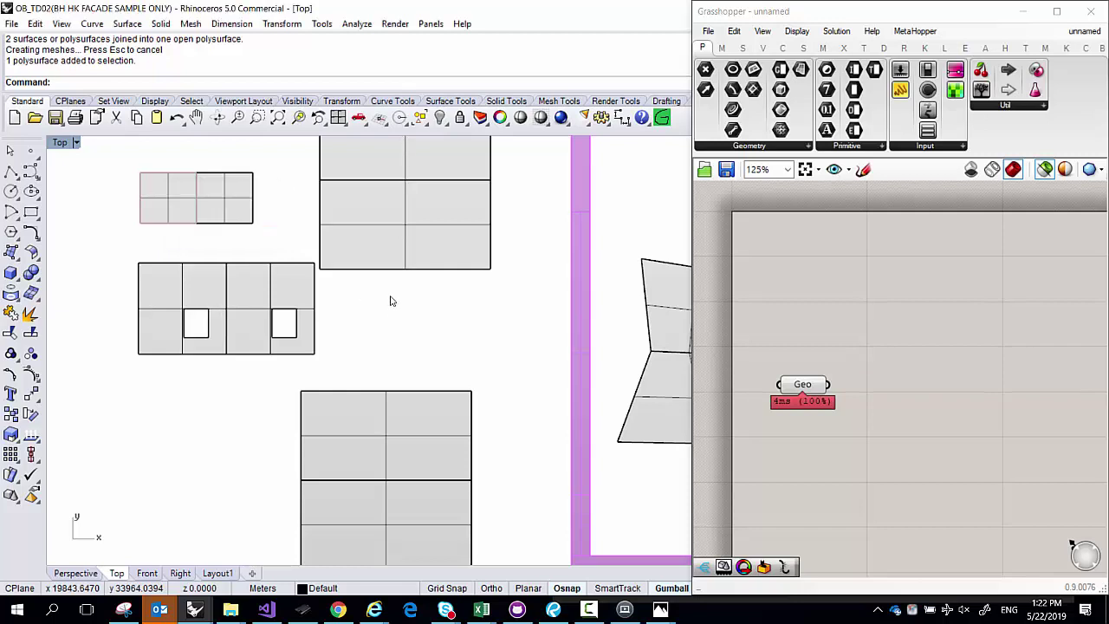
key("Escape")
scroll(148, 237, "up", 2)
scroll(234, 234, "down", 3)
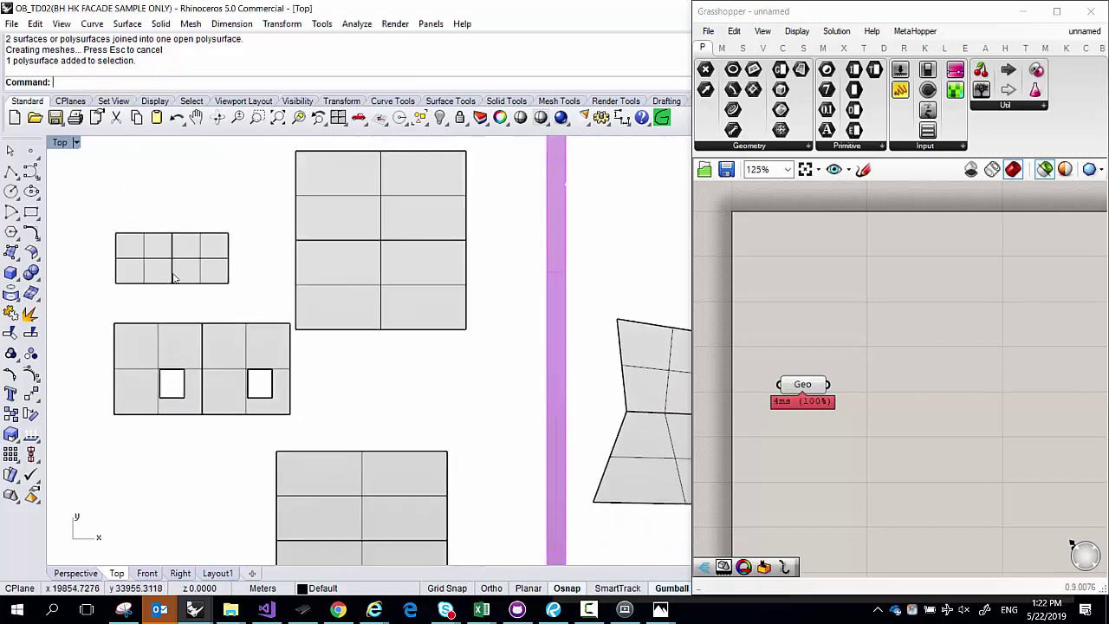
scroll(121, 253, "up", 4)
left_click(120, 253)
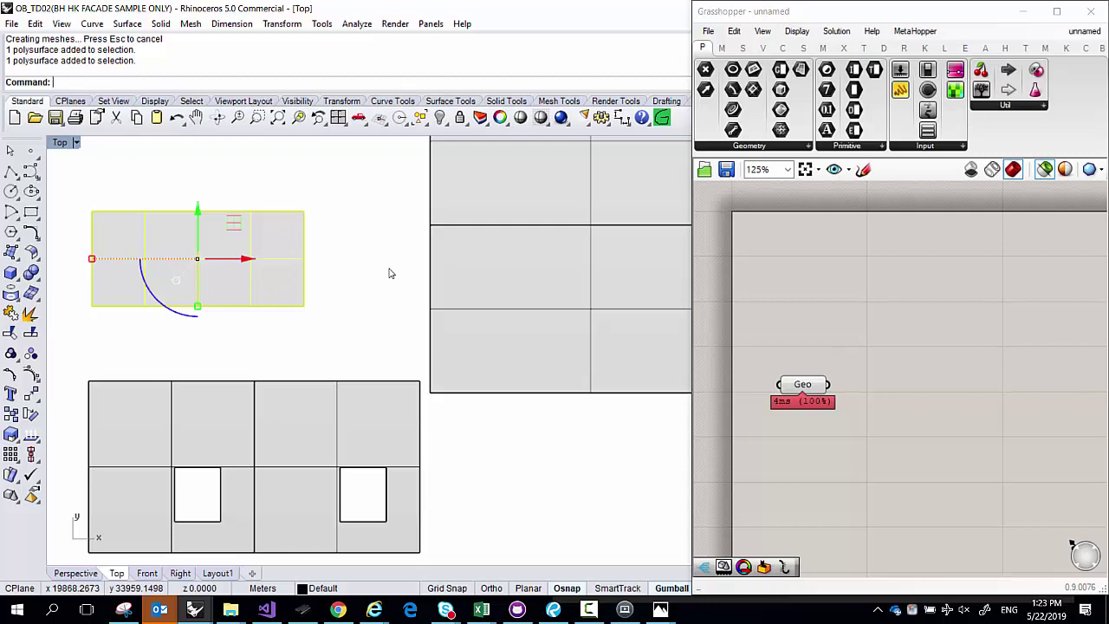
Move the lower hourglass-shaped polysurface out of the facade profile to above the small joined polysurface
scroll(283, 306, "down", 5)
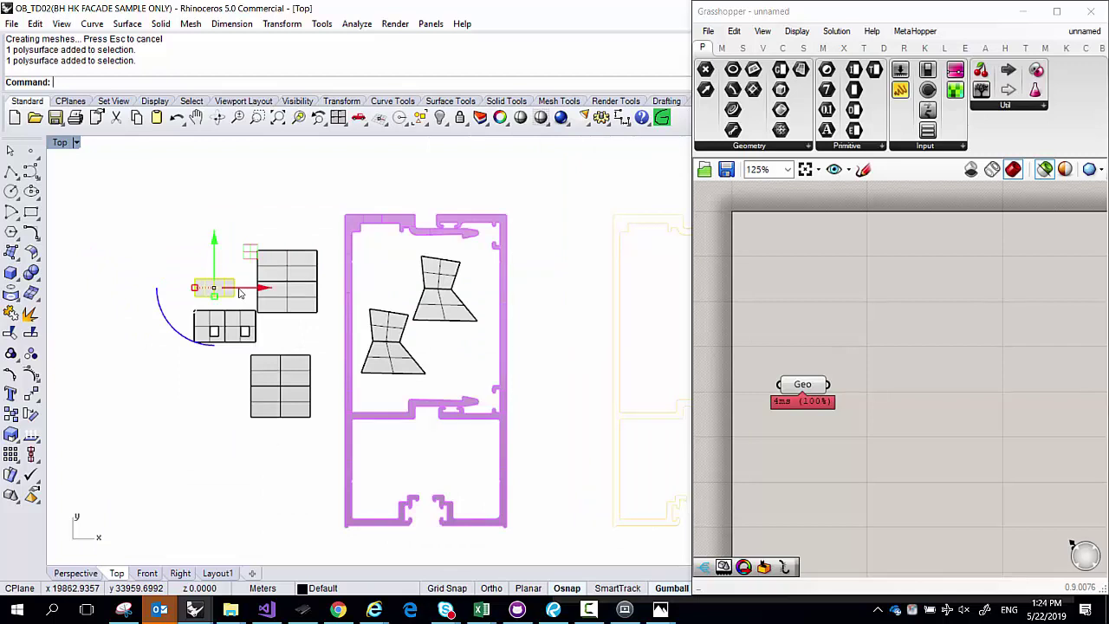
scroll(251, 260, "up", 2)
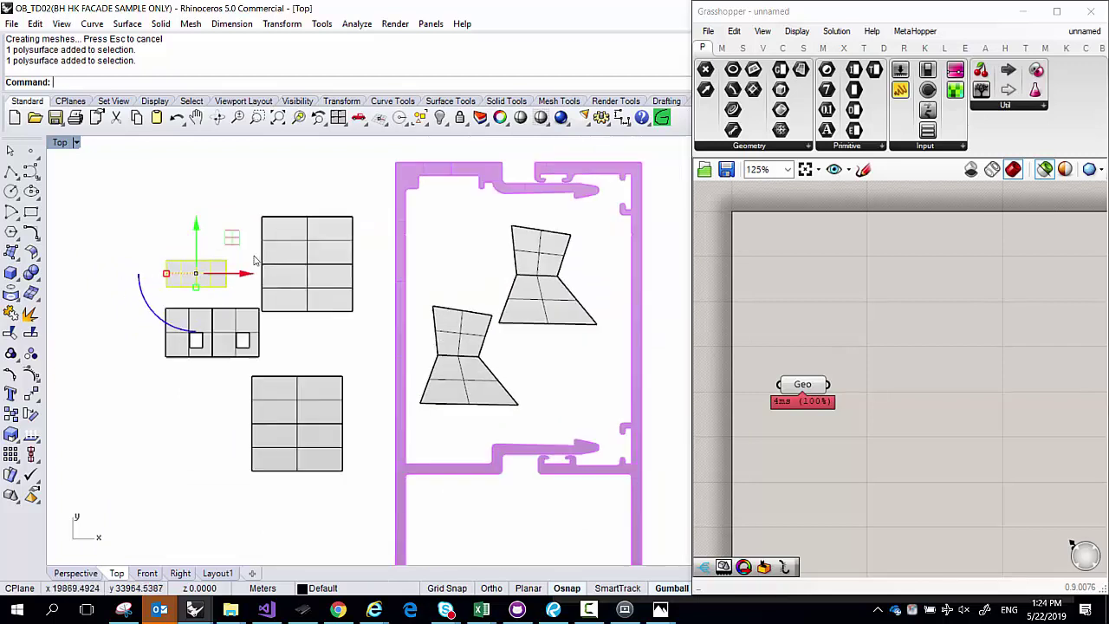
scroll(251, 261, "down", 1)
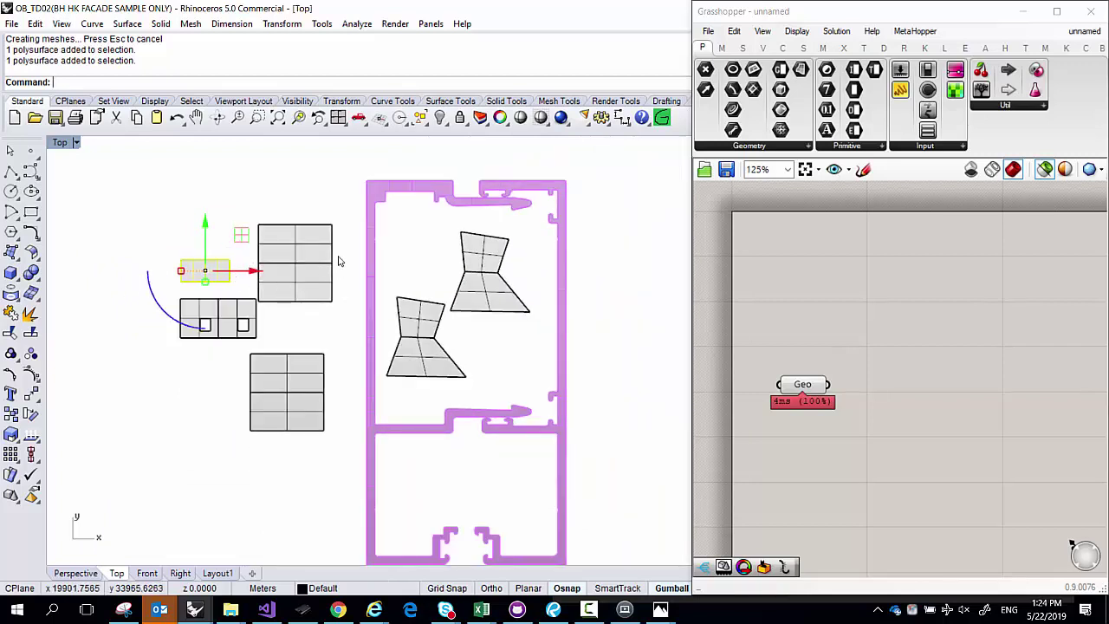
left_click_drag(411, 315, 195, 373)
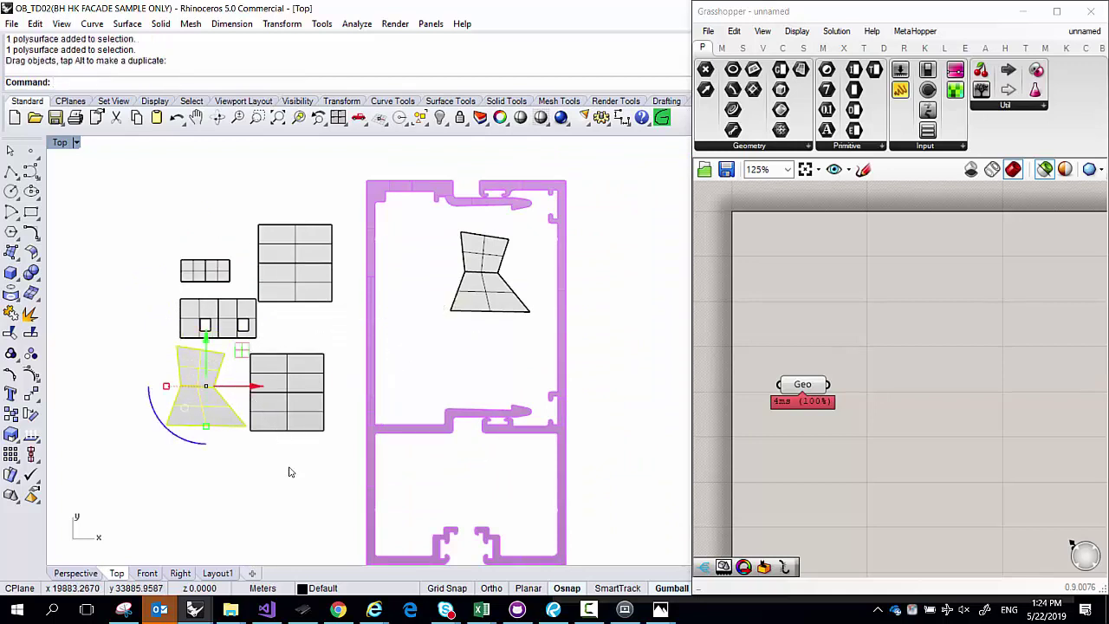
left_click_drag(279, 433, 170, 207)
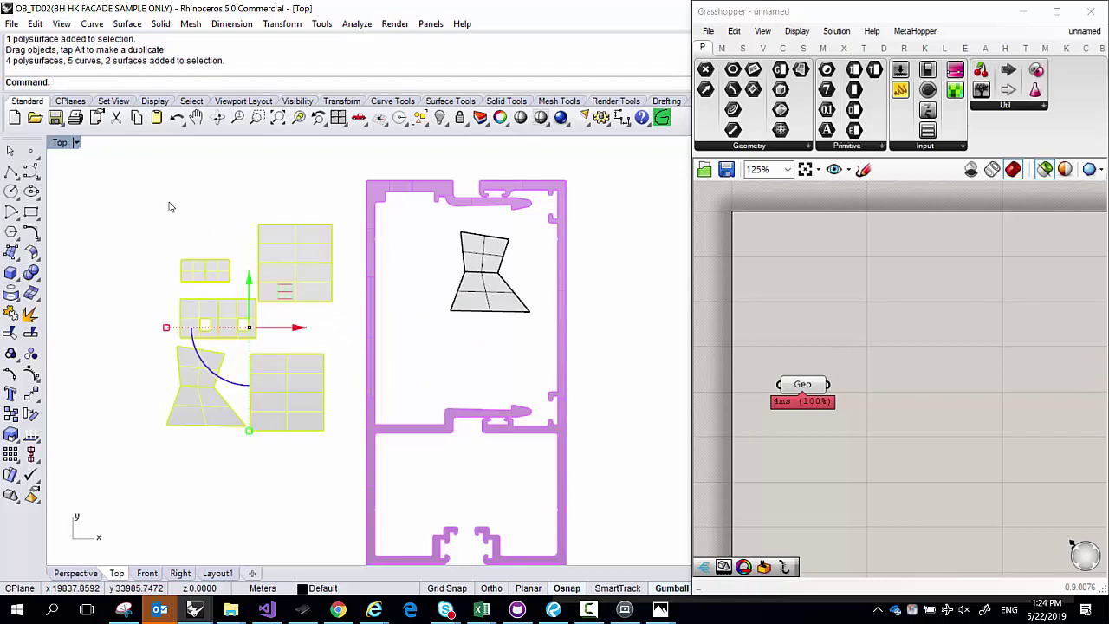
left_click(129, 232)
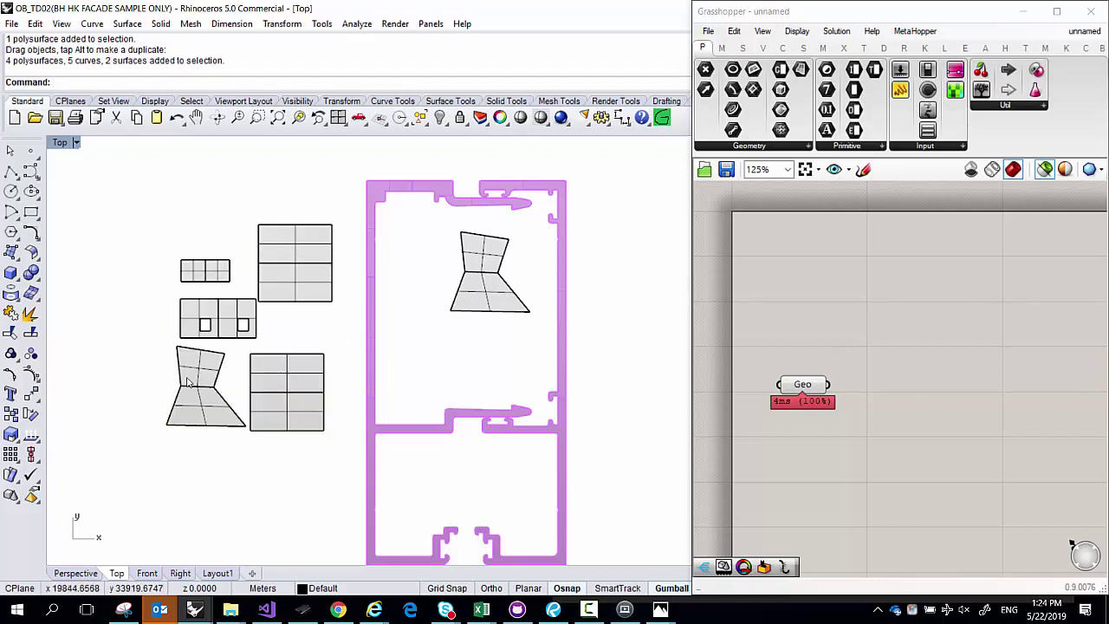
left_click_drag(186, 376, 190, 155)
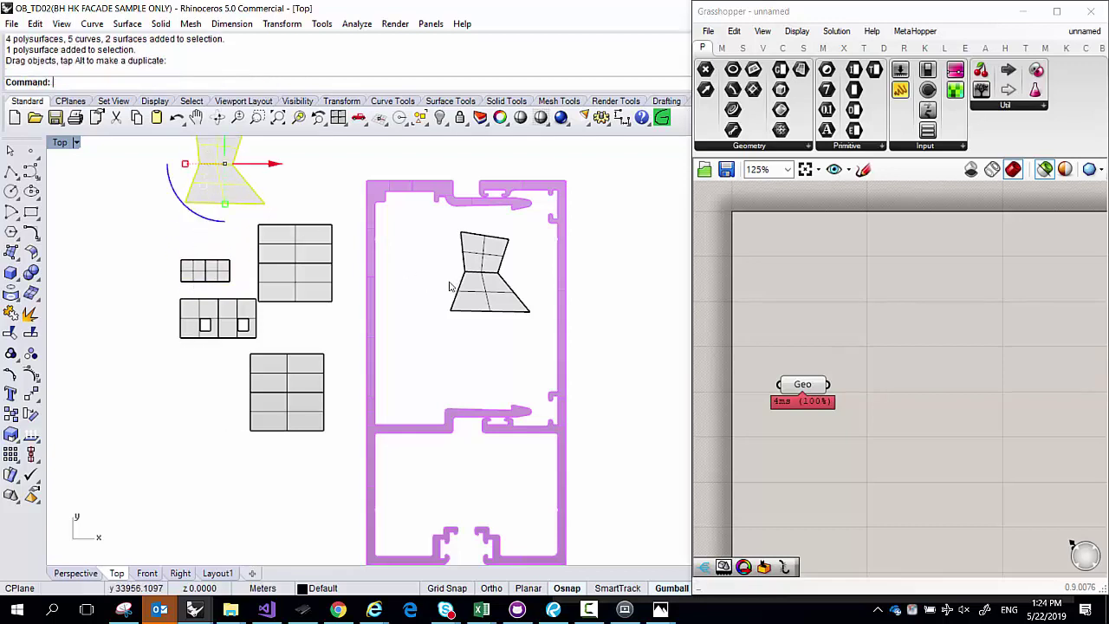
Select the facade profile polysurfaces, add a second Geometry parameter above the existing one, and reference them as multiple geometries
right_click_drag(404, 272, 279, 234)
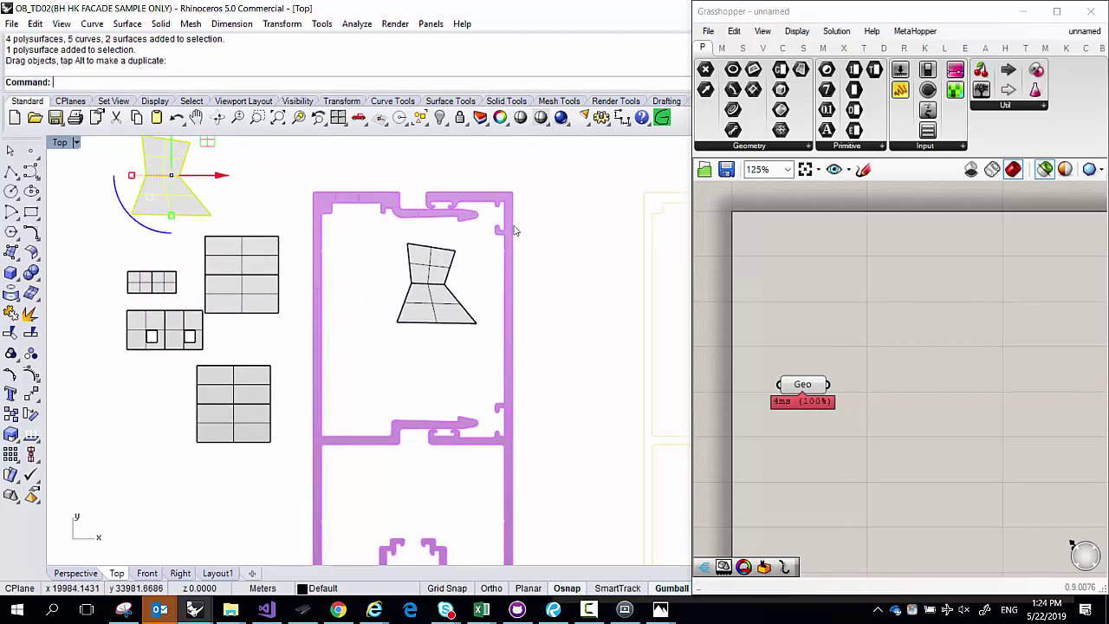
left_click_drag(552, 229, 377, 192)
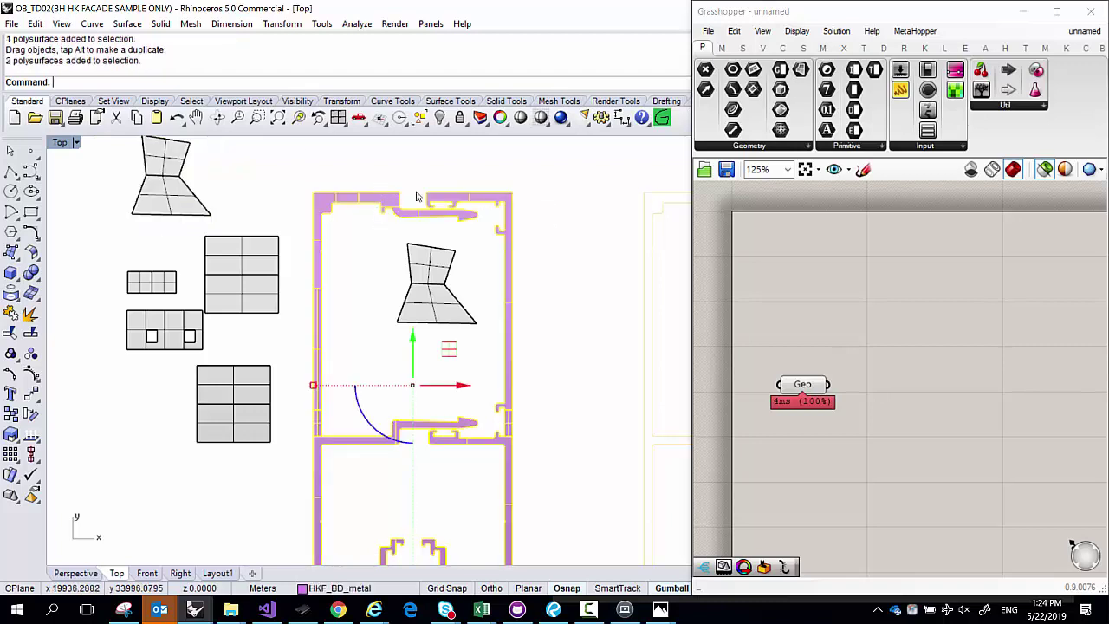
right_click(802, 384)
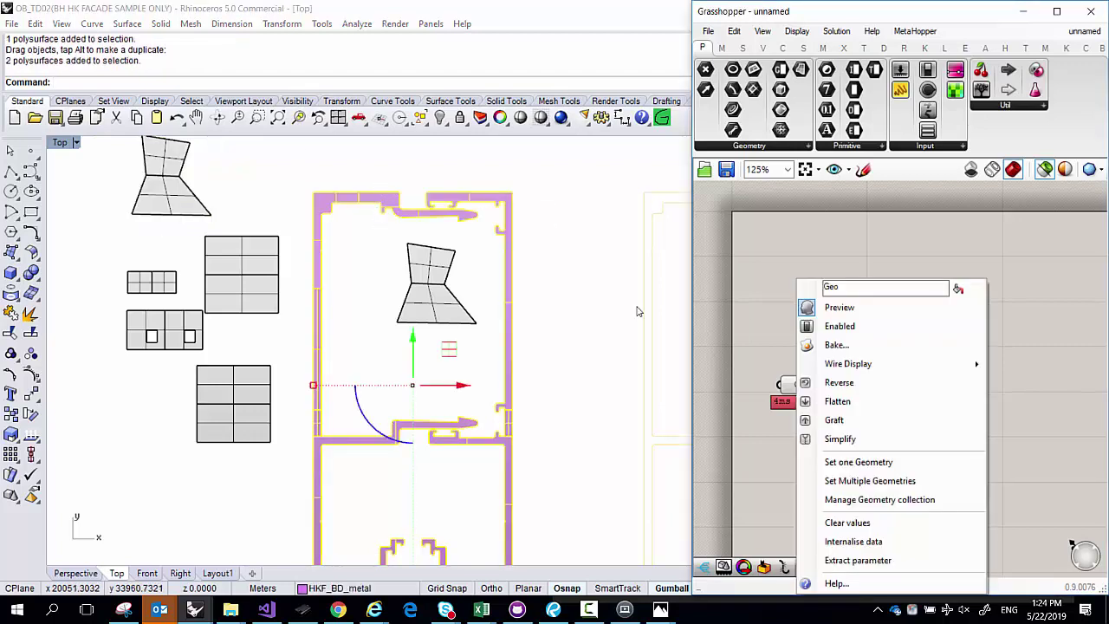
left_click(768, 291)
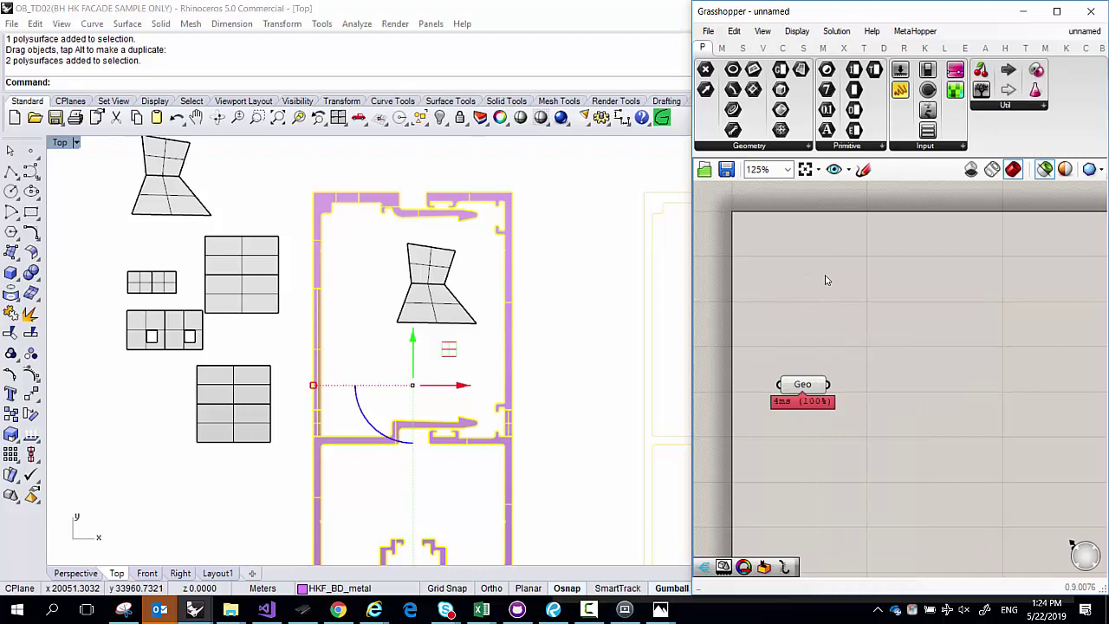
double_click(817, 275)
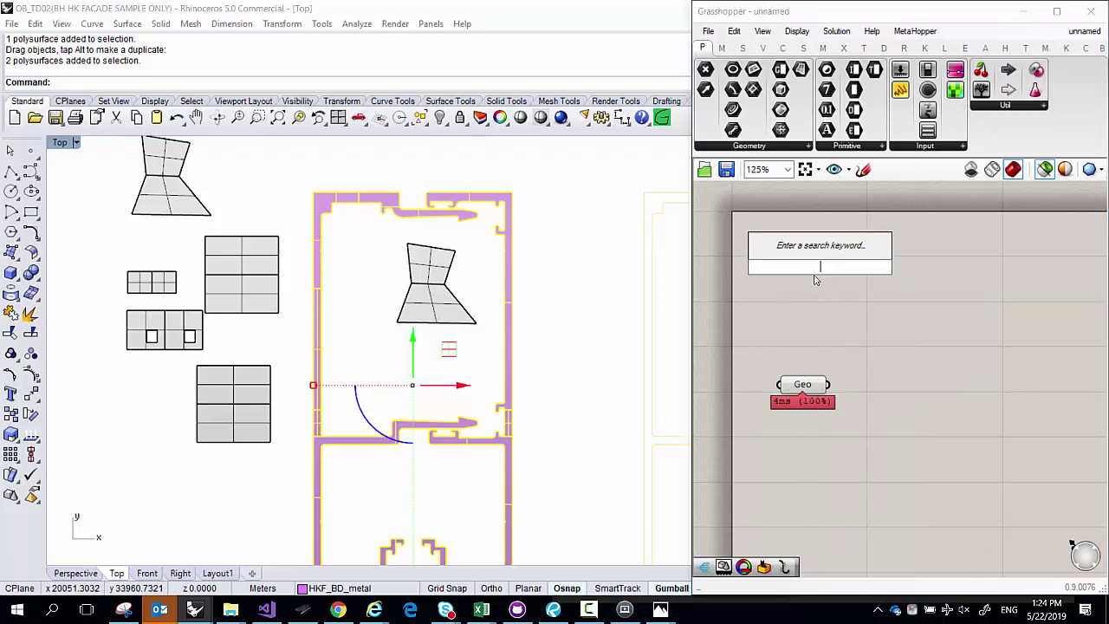
type("geometr")
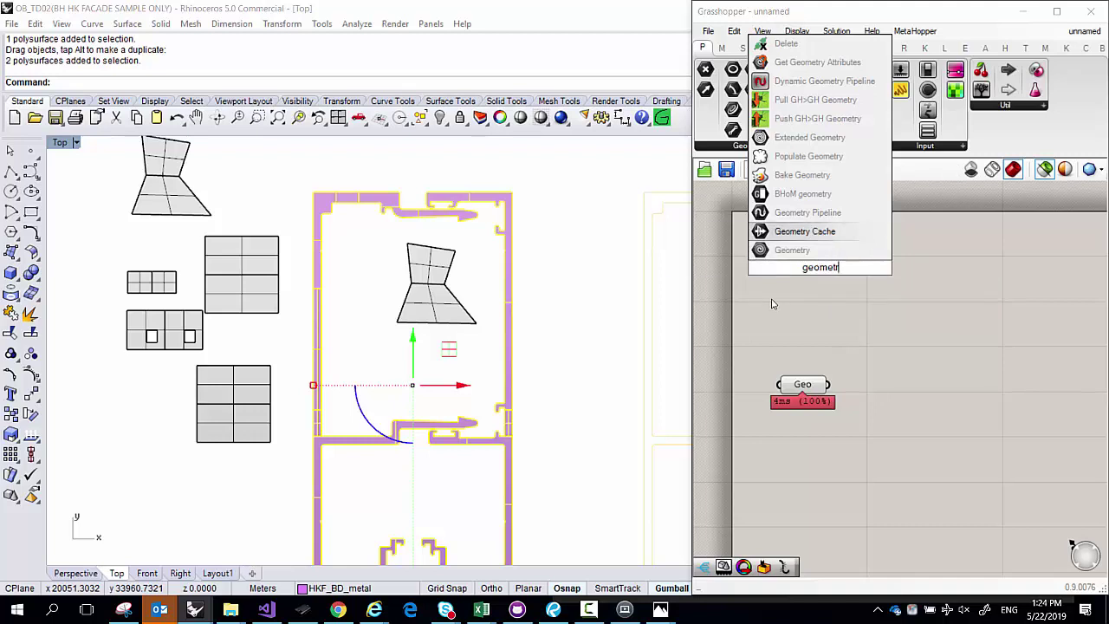
left_click(807, 291)
right_click(819, 271)
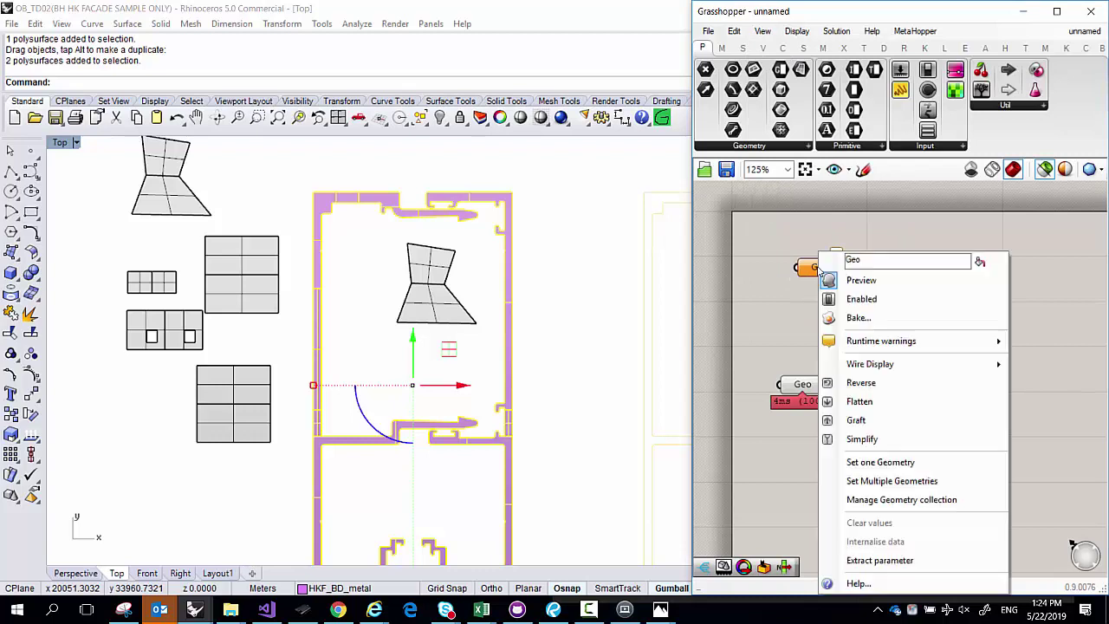
left_click(930, 482)
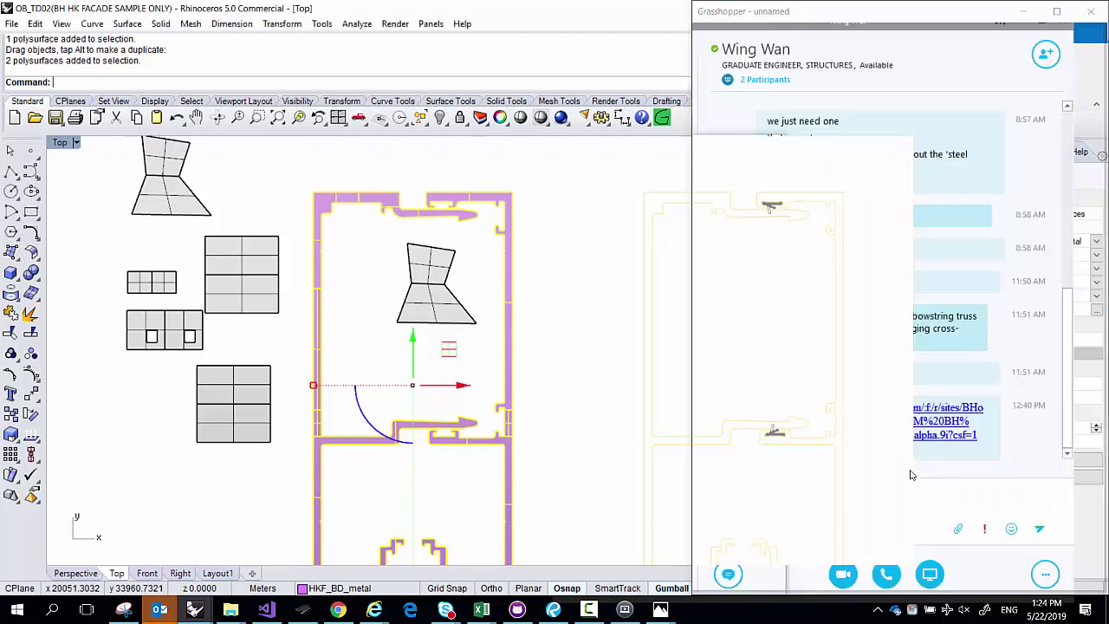
mouse_move(826, 269)
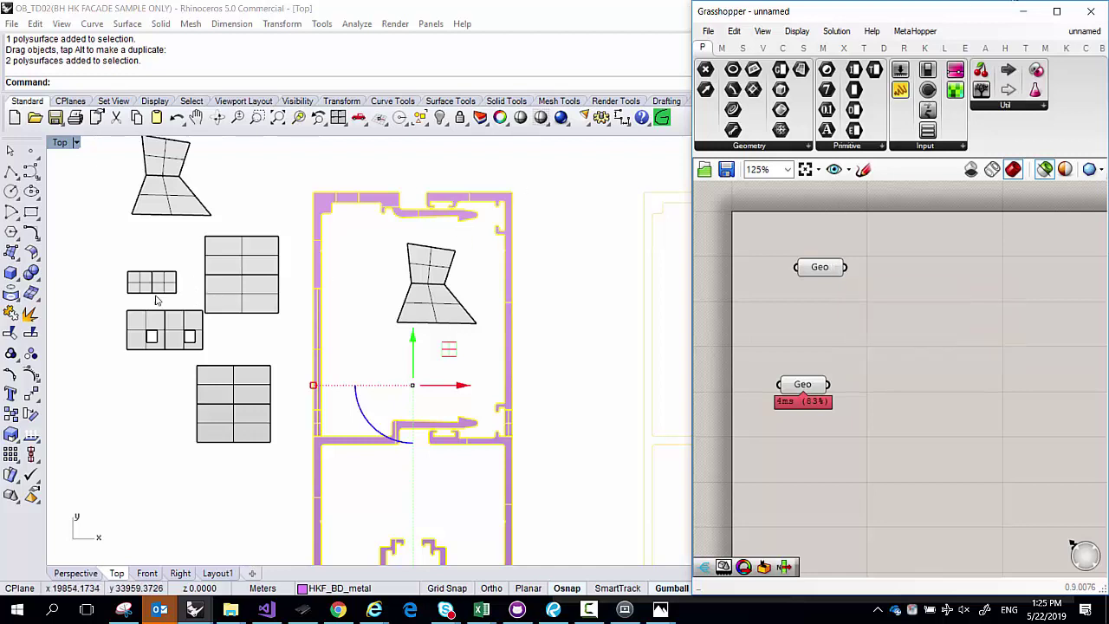
Set the upper Geometry parameter to the moved hourglass polysurface and the small joined polysurface with its two curves as multiple geometries
scroll(156, 300, "up", 6)
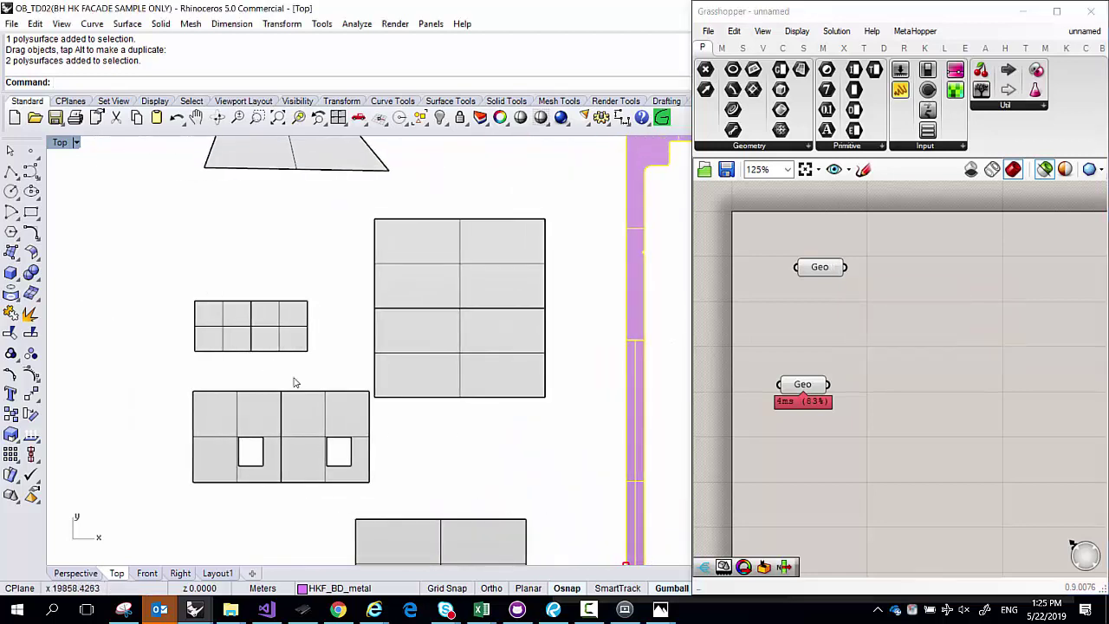
right_click_drag(331, 363, 356, 427)
left_click_drag(355, 425, 199, 215)
right_click(829, 270)
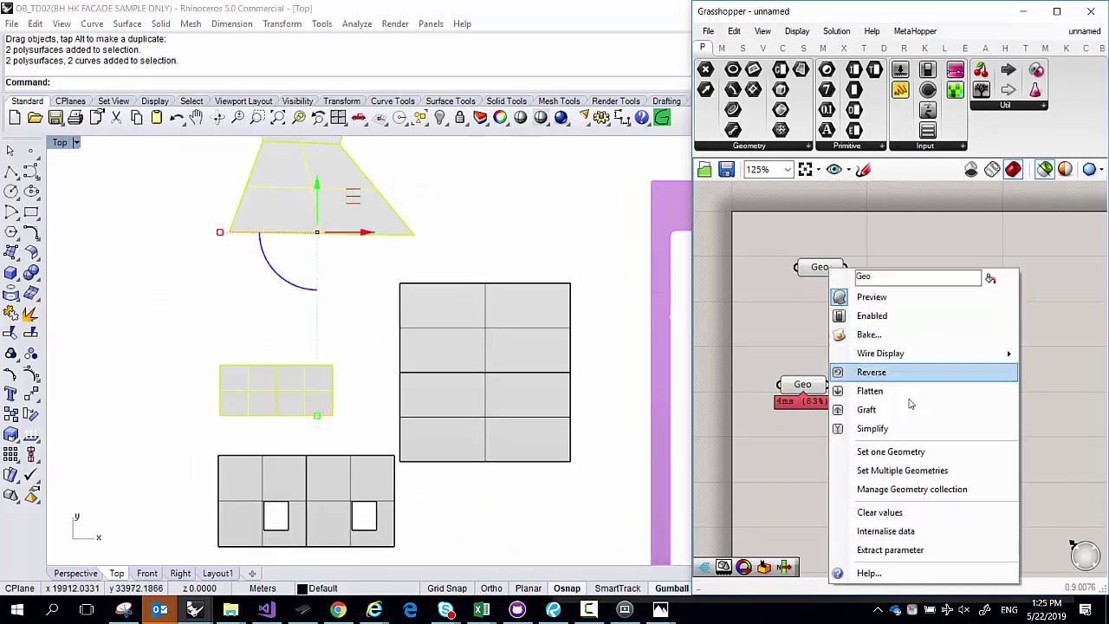
left_click(902, 470)
mouse_move(837, 270)
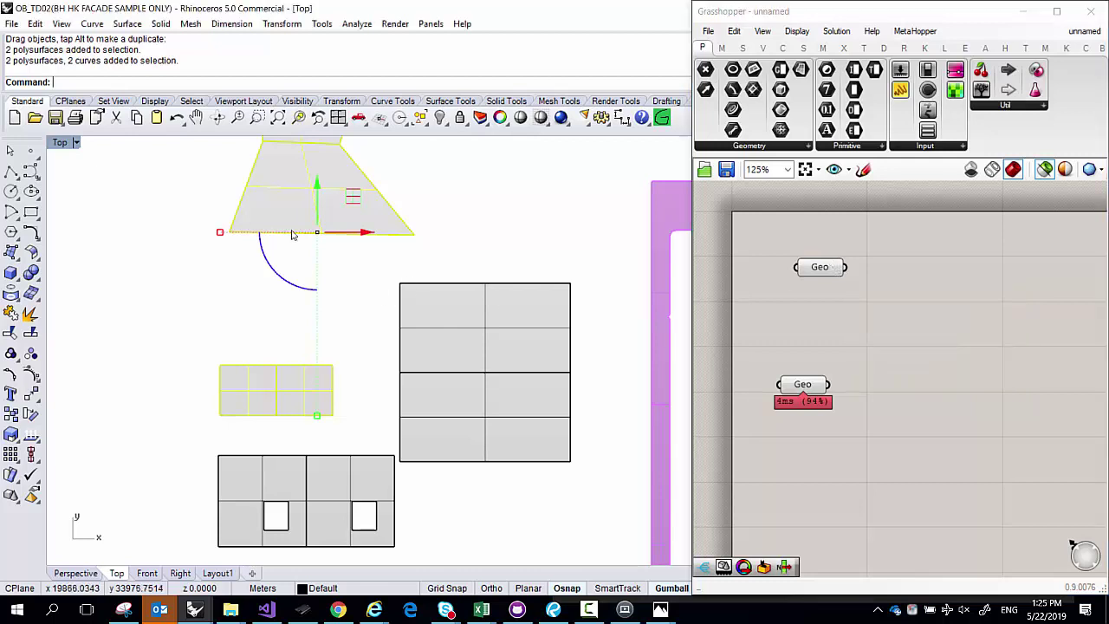
Set the upper Geometry parameter to reference only the moved hourglass polysurface through Set Multiple Geometries
left_click(407, 173)
left_click(302, 194)
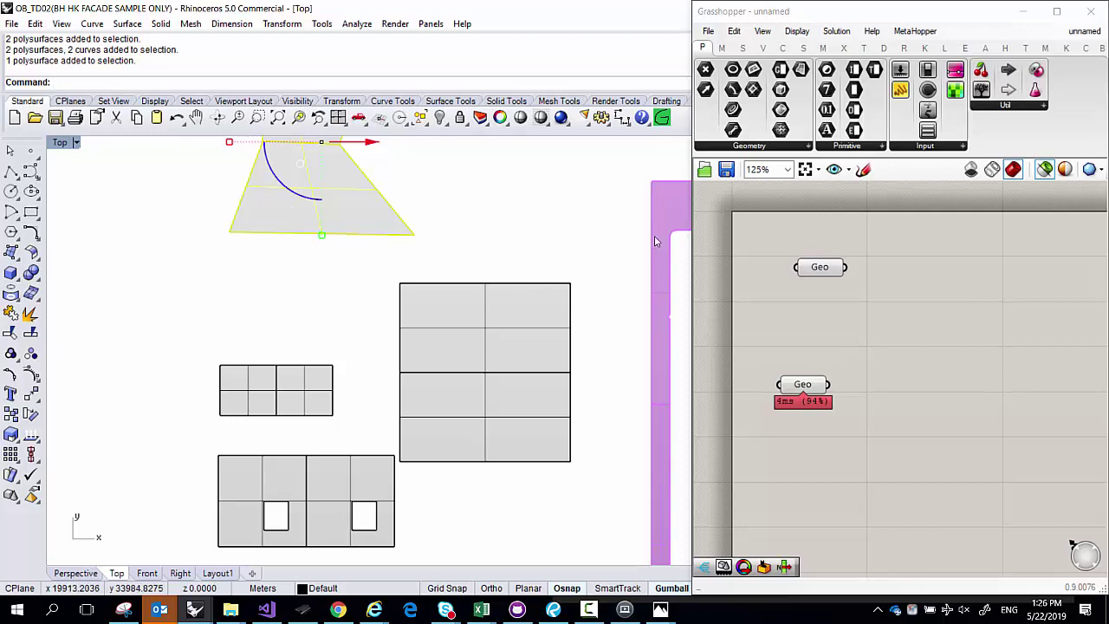
left_click(819, 268)
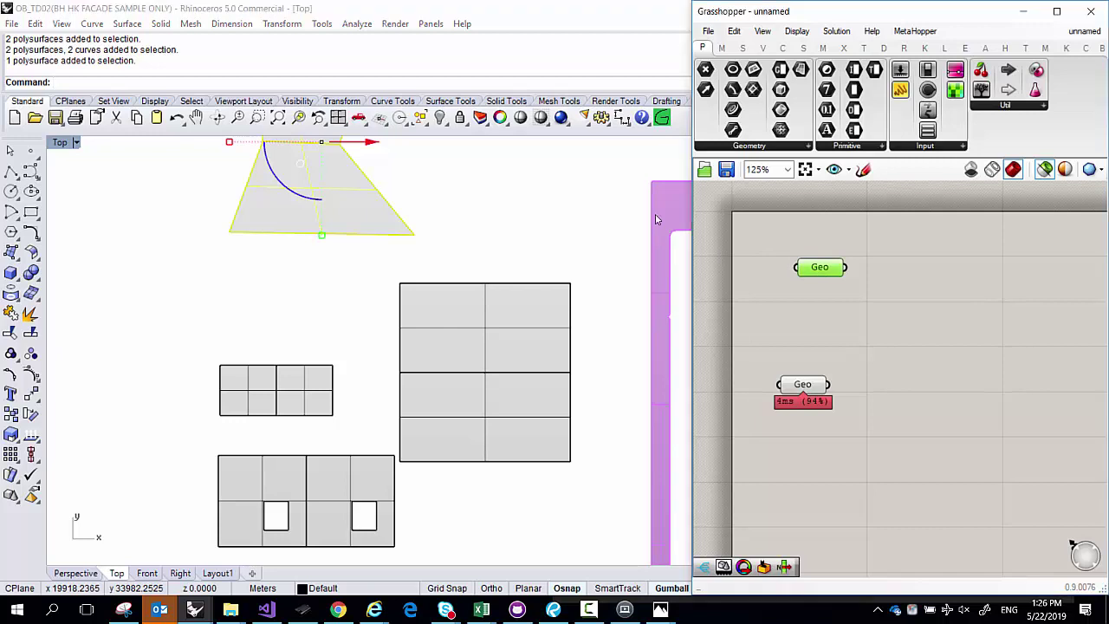
right_click(820, 268)
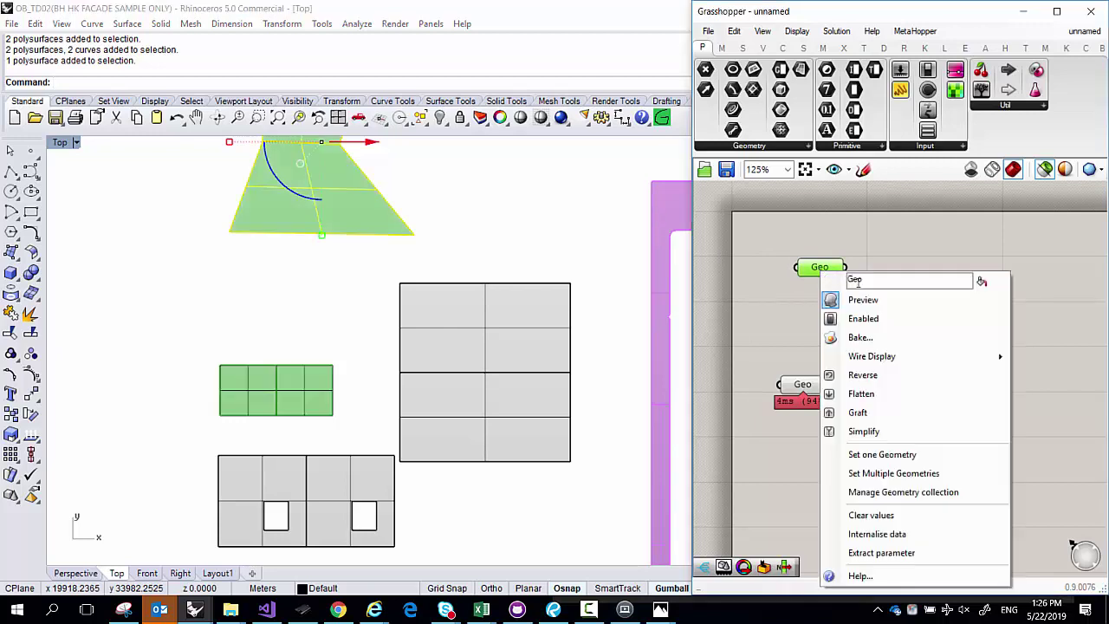
left_click(871, 470)
key("Return")
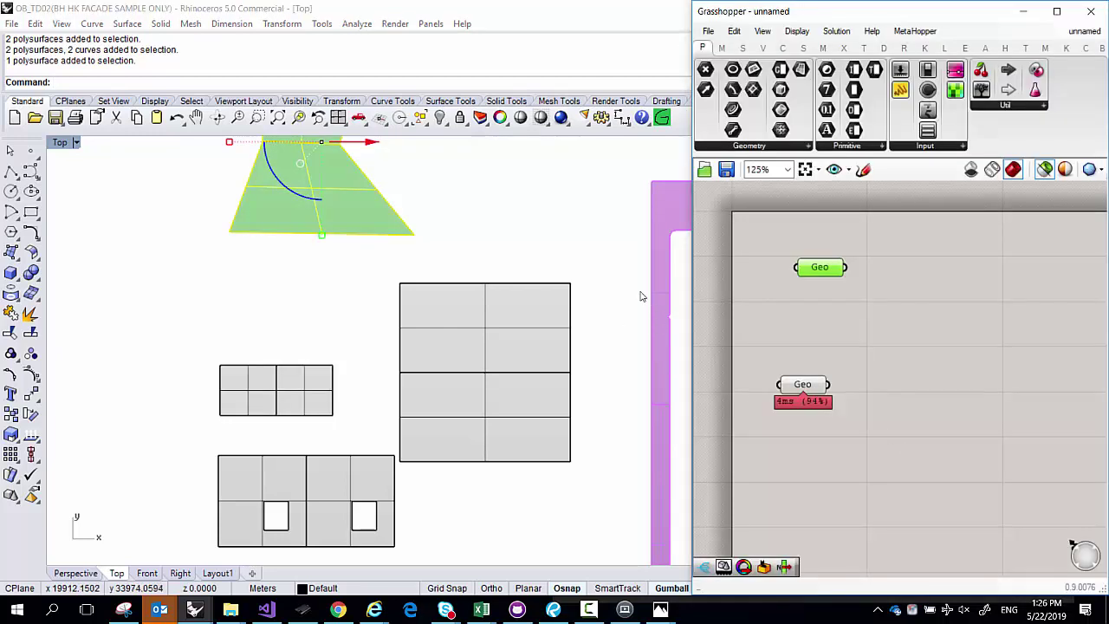
Set the upper Geometry parameter to reference only the small joined polysurface through Set one Geometry
left_click(489, 225)
right_click(820, 268)
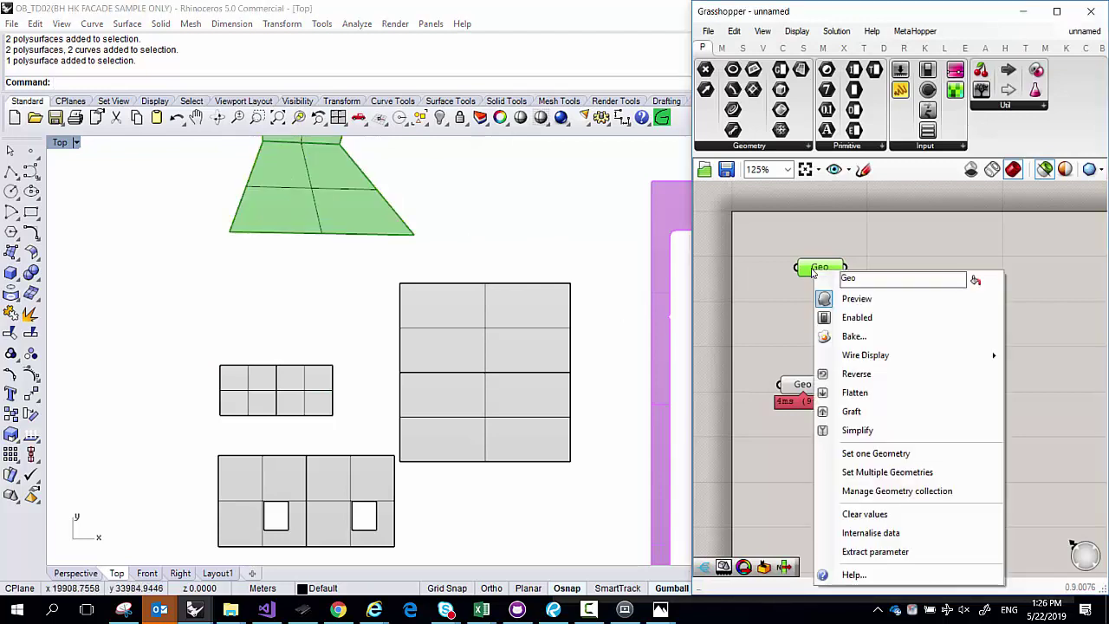
left_click(876, 453)
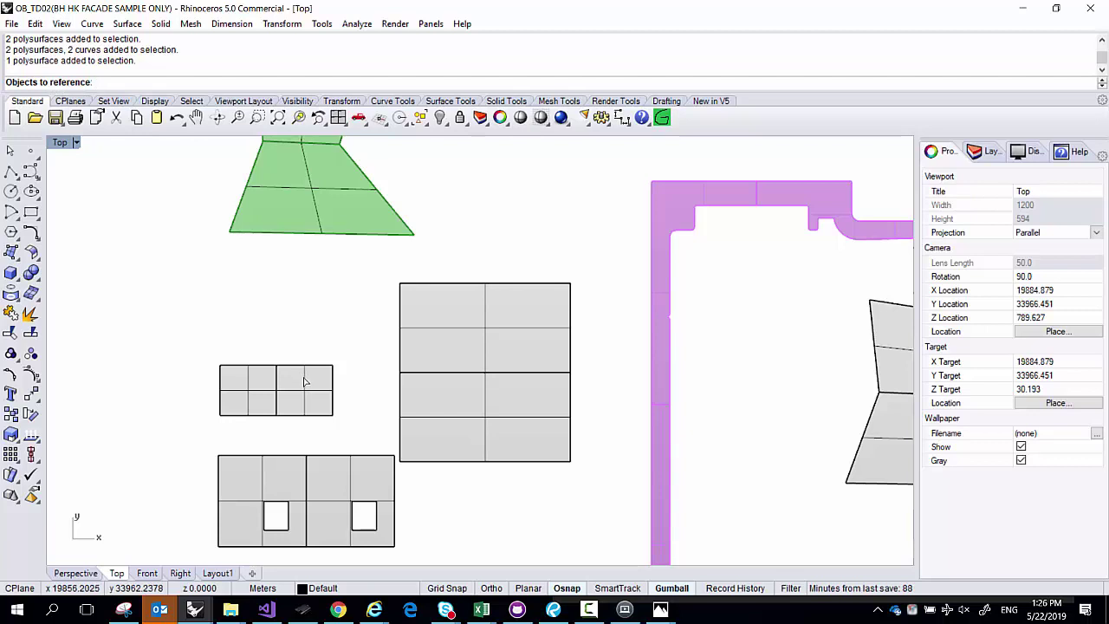
left_click(244, 310)
left_click(305, 389)
key("Return")
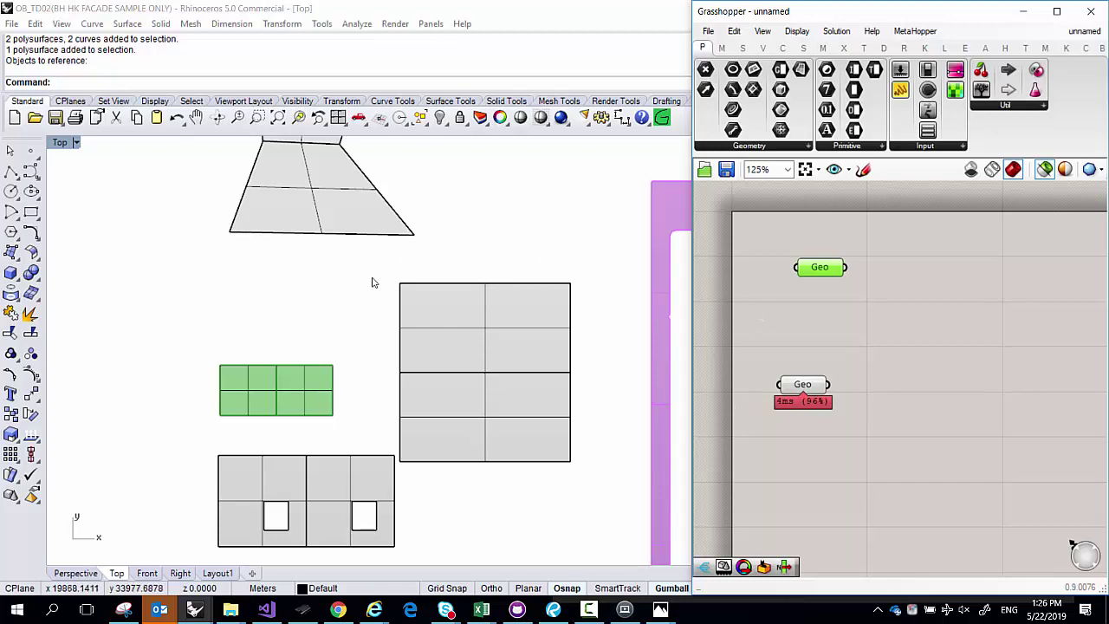
Select everything at the small joined polysurface, check the selection record in the command history, and examine which objects overlap along its edges
right_click_drag(344, 274, 295, 339)
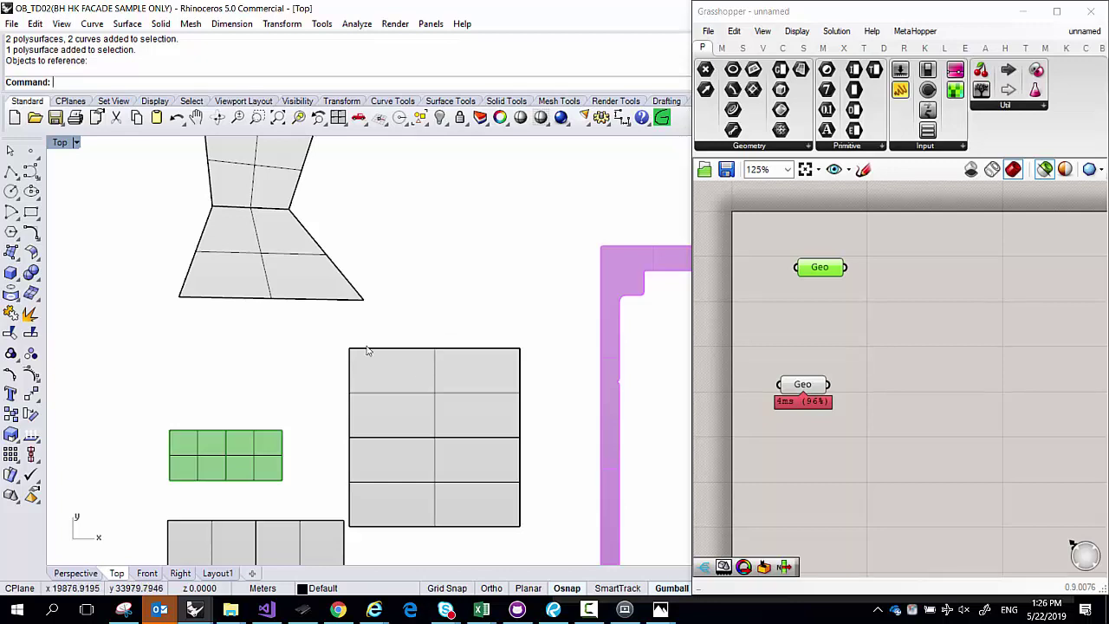
left_click_drag(311, 464, 236, 410)
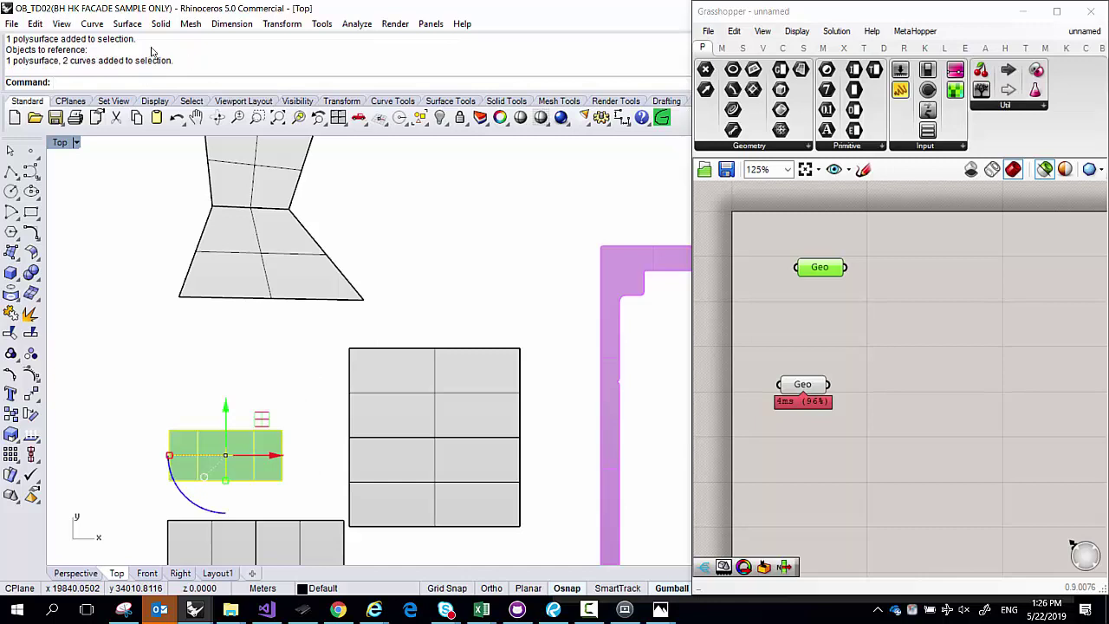
left_click_drag(173, 59, 2, 50)
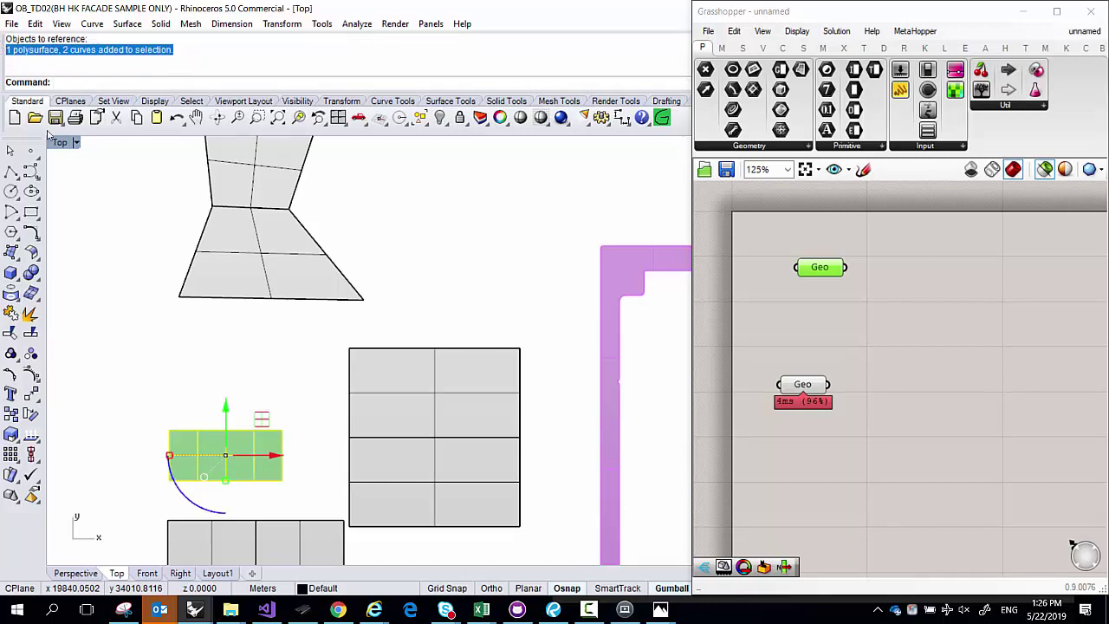
key("ctrl+shift+e")
key("Escape")
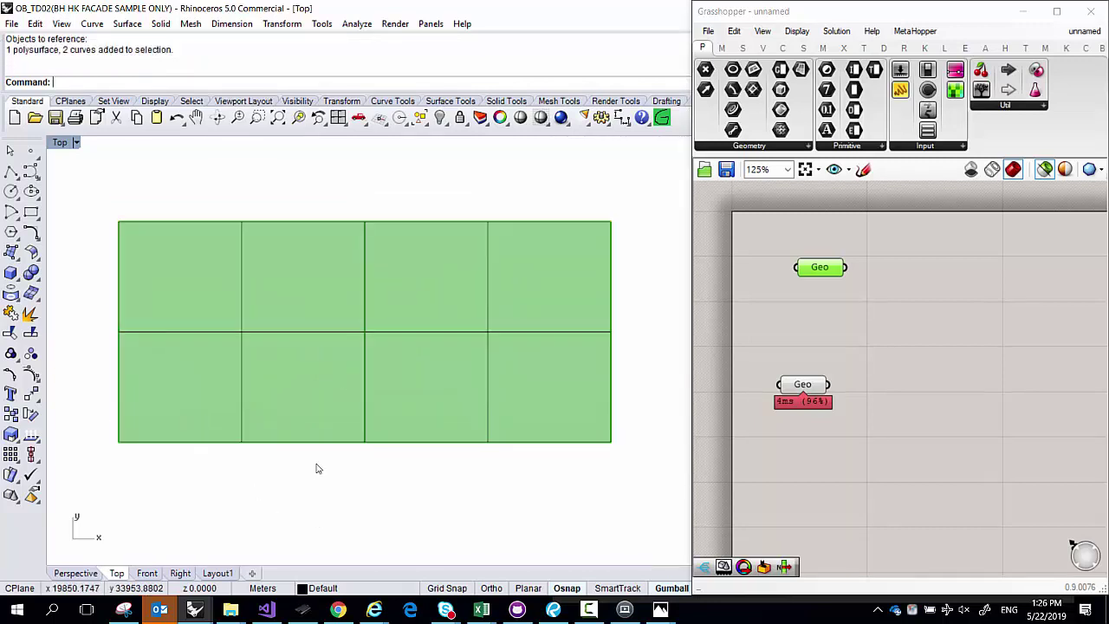
left_click(274, 446)
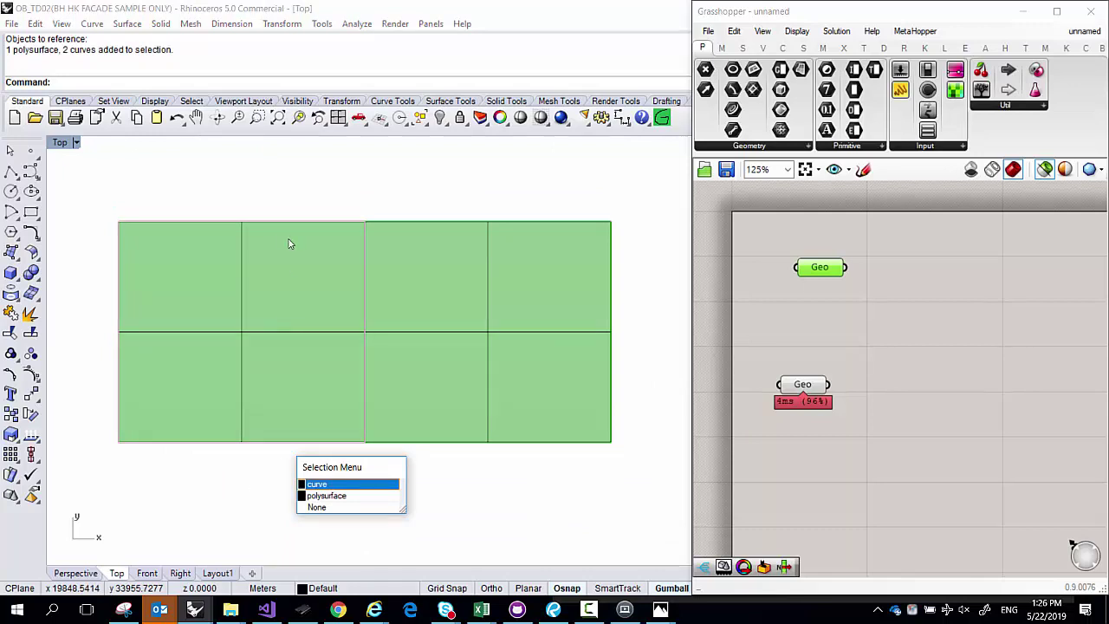
left_click(375, 222)
key("Escape")
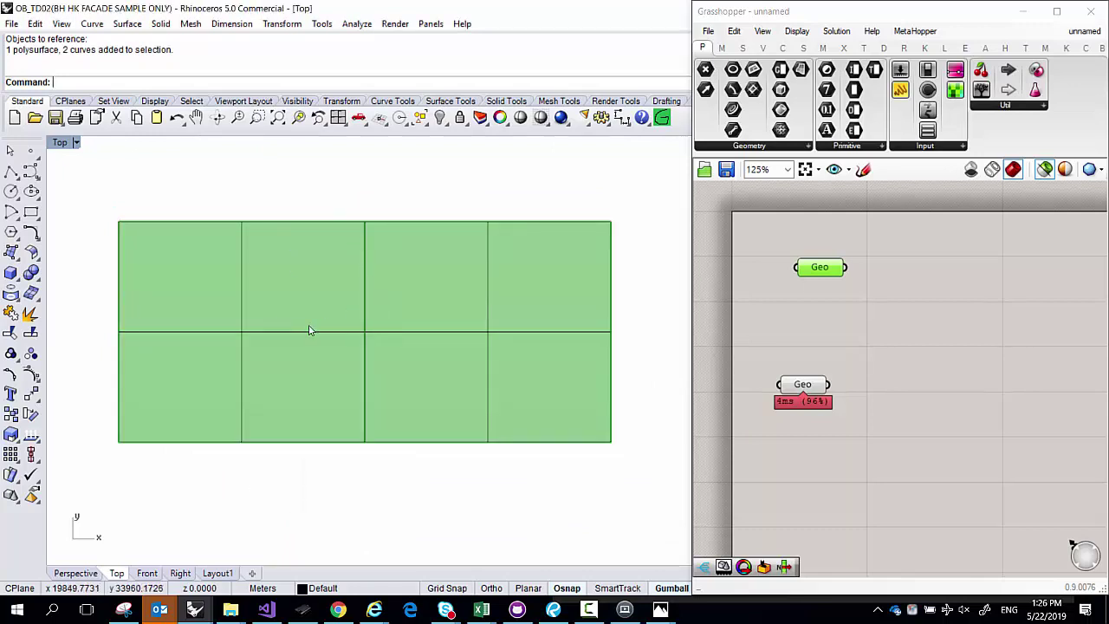
Select the small joined polysurface with its two curves and reference them in the upper Geometry parameter through Set Multiple Geometries
left_click(261, 326)
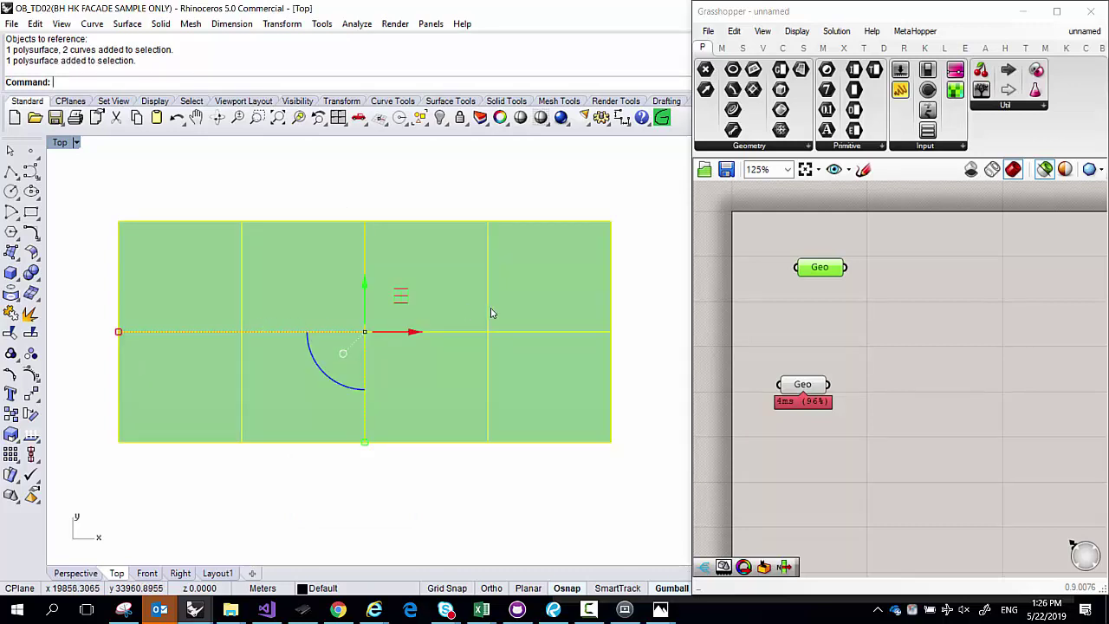
left_click_drag(488, 497, 130, 167)
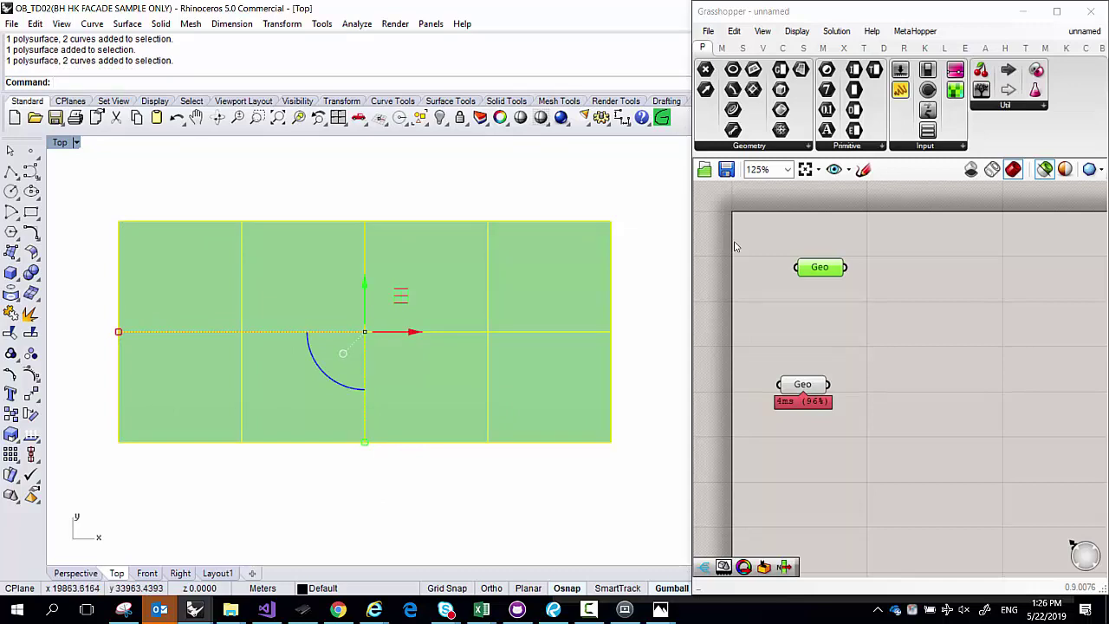
right_click(828, 269)
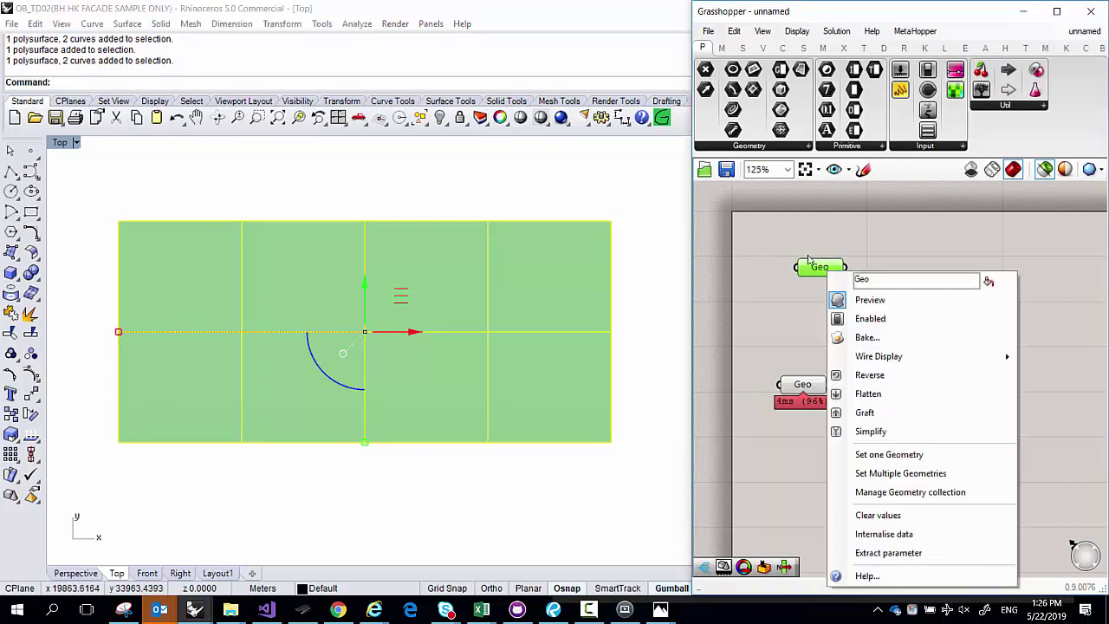
left_click(834, 473)
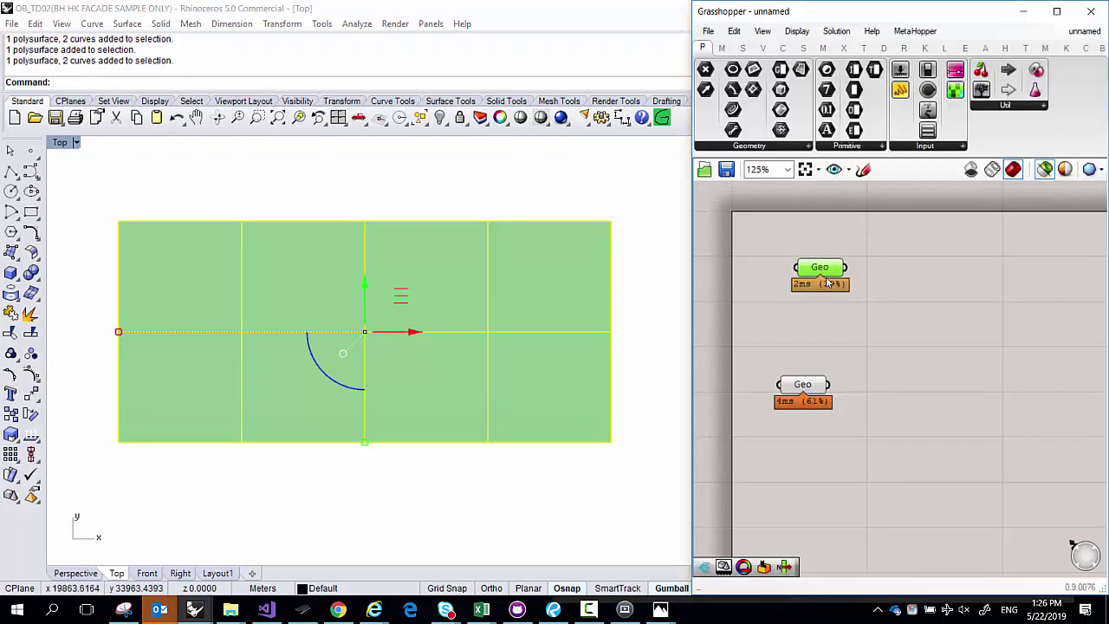
mouse_move(824, 272)
Compare the polysurface and curves in Rhino's selection record with the referenced items held by the upper Geometry parameter
left_click(98, 58)
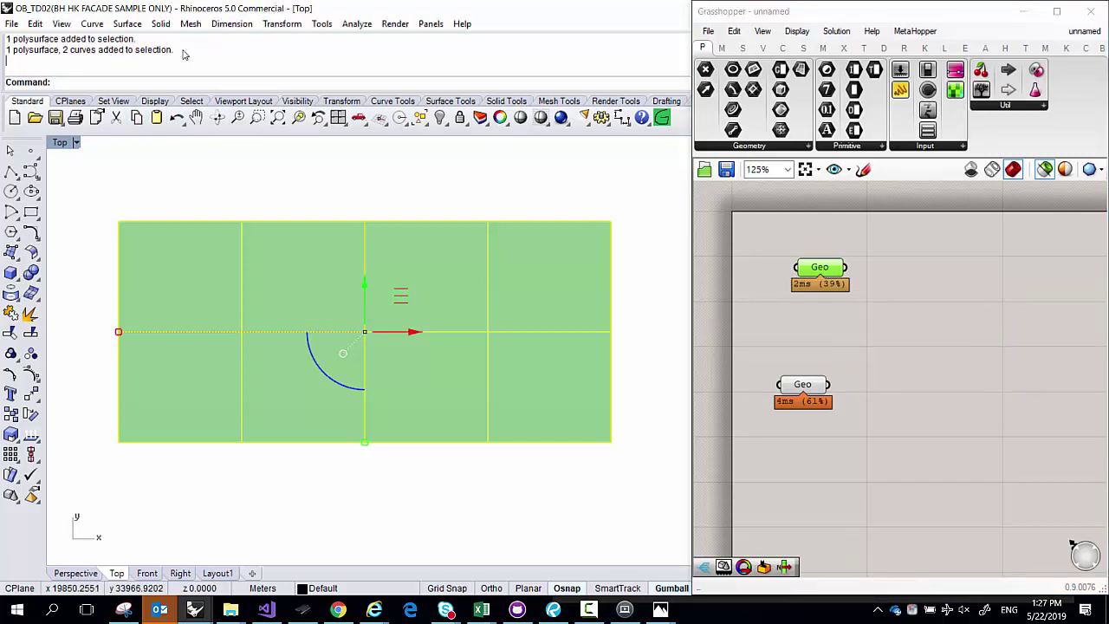
left_click_drag(181, 52, 4, 51)
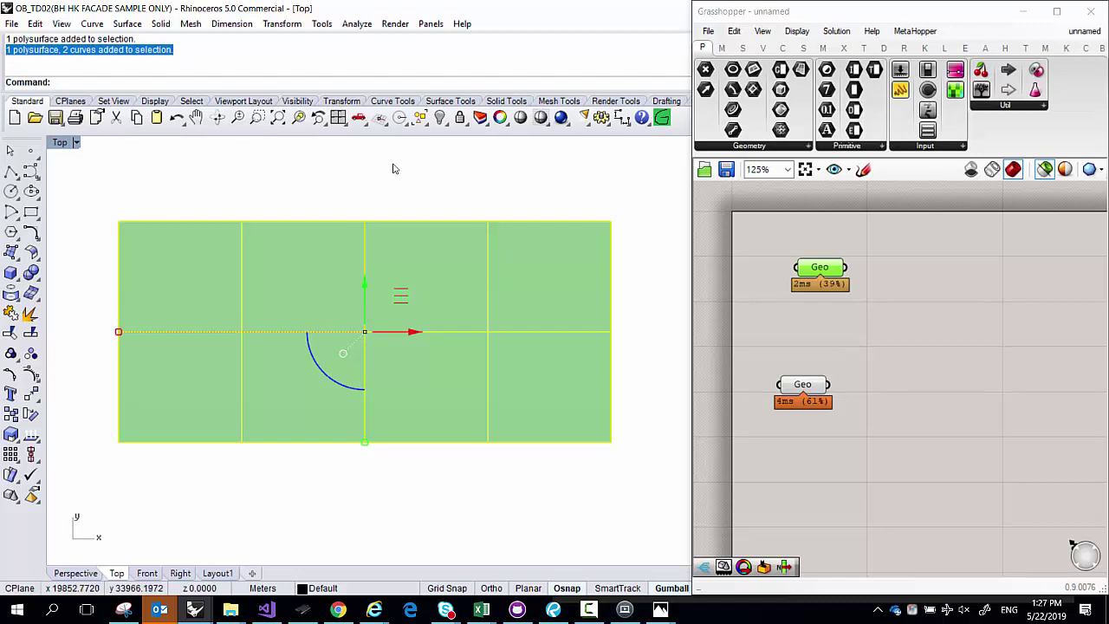
left_click_drag(393, 166, 102, 482)
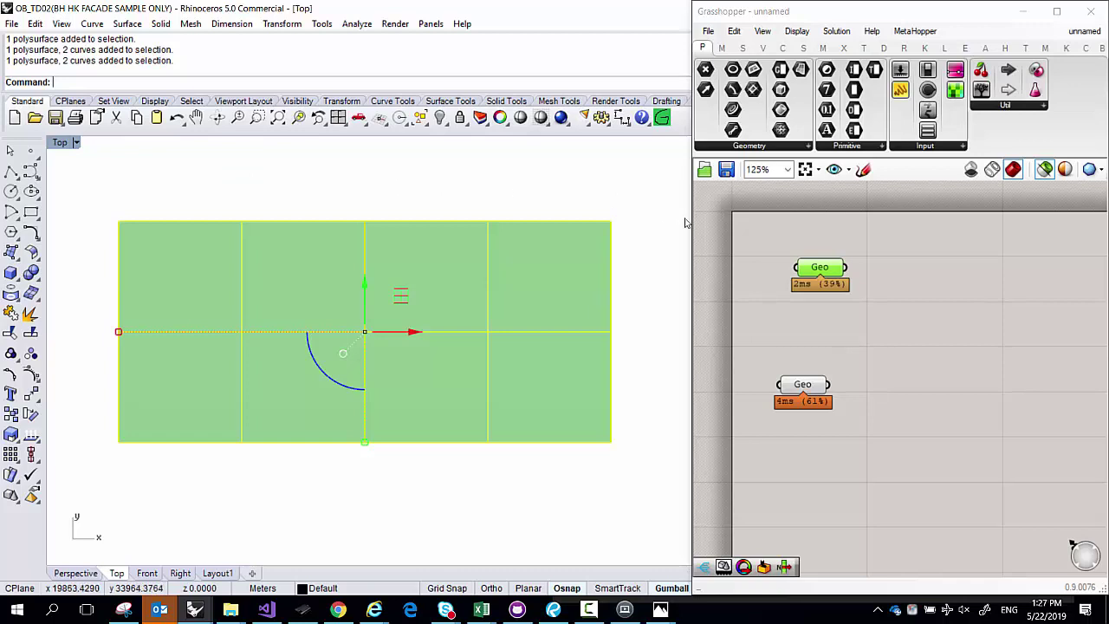
mouse_move(819, 271)
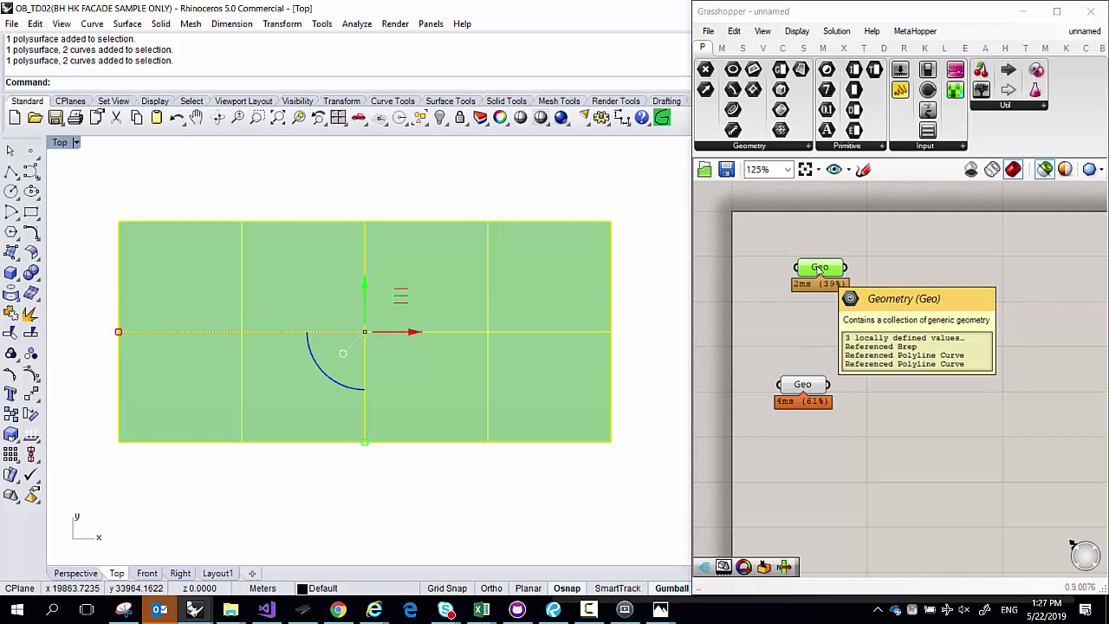
double_click(35, 63)
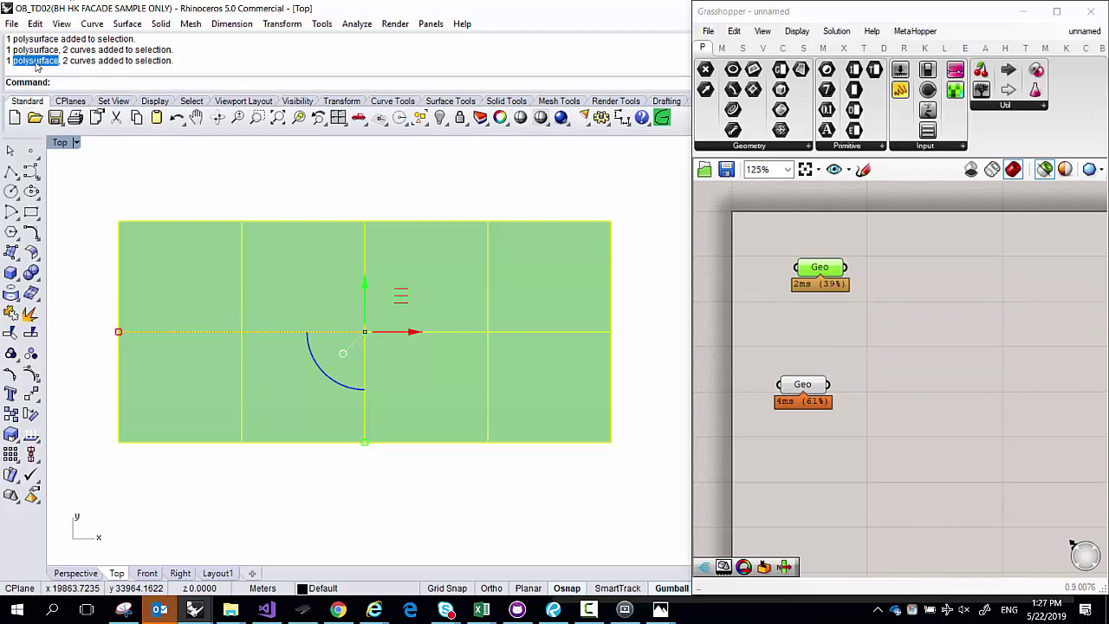
double_click(83, 62)
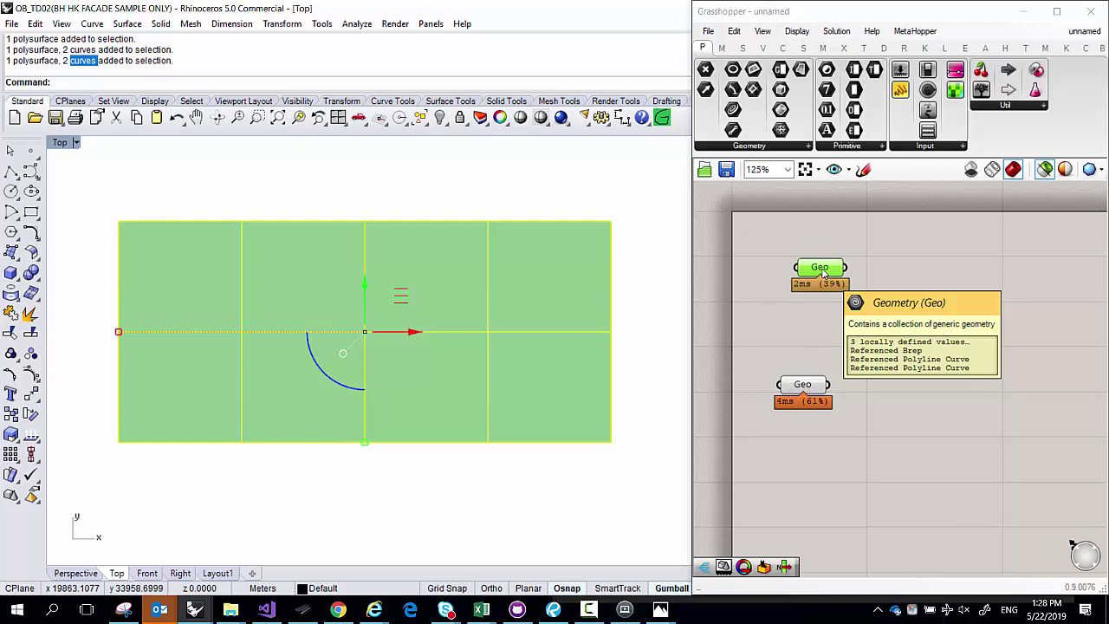
left_click(478, 272)
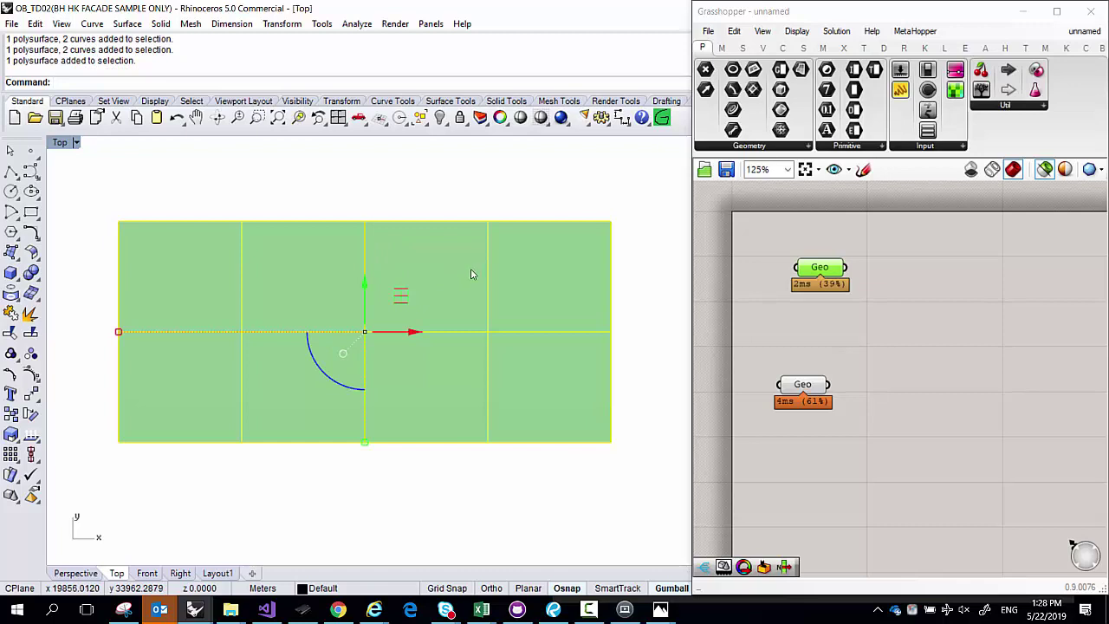
left_click(820, 268)
mouse_move(820, 269)
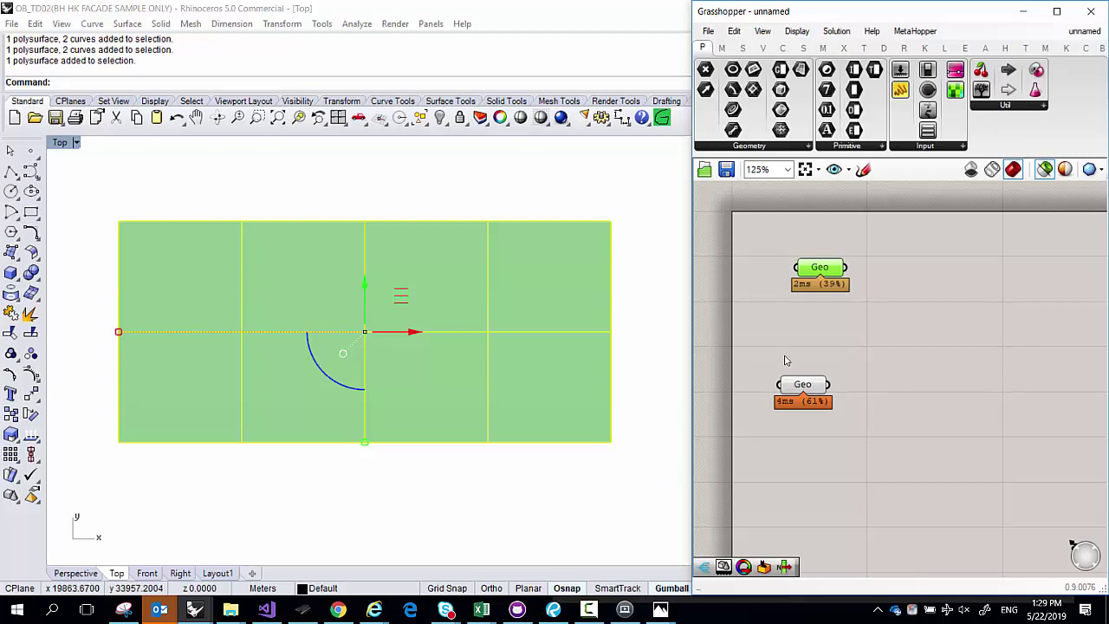
Deselect the upper Geometry parameter and select the small joined polysurface together with its two curves in Rhino
right_click_drag(791, 334, 750, 345)
left_click(778, 278, "ctrl")
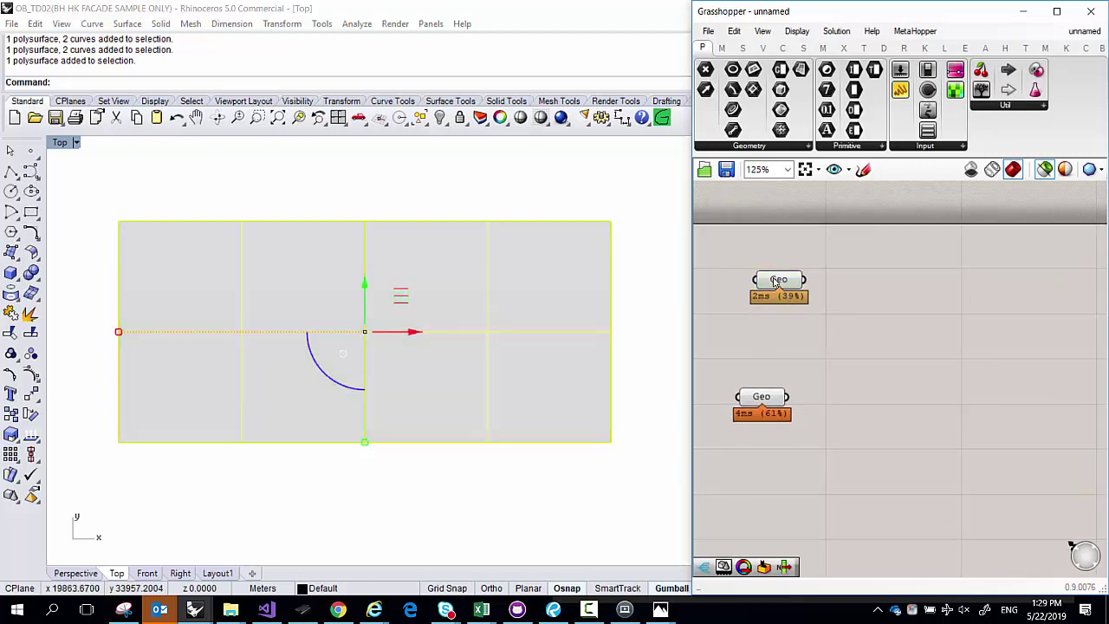
left_click(404, 262)
left_click_drag(512, 179, 107, 491)
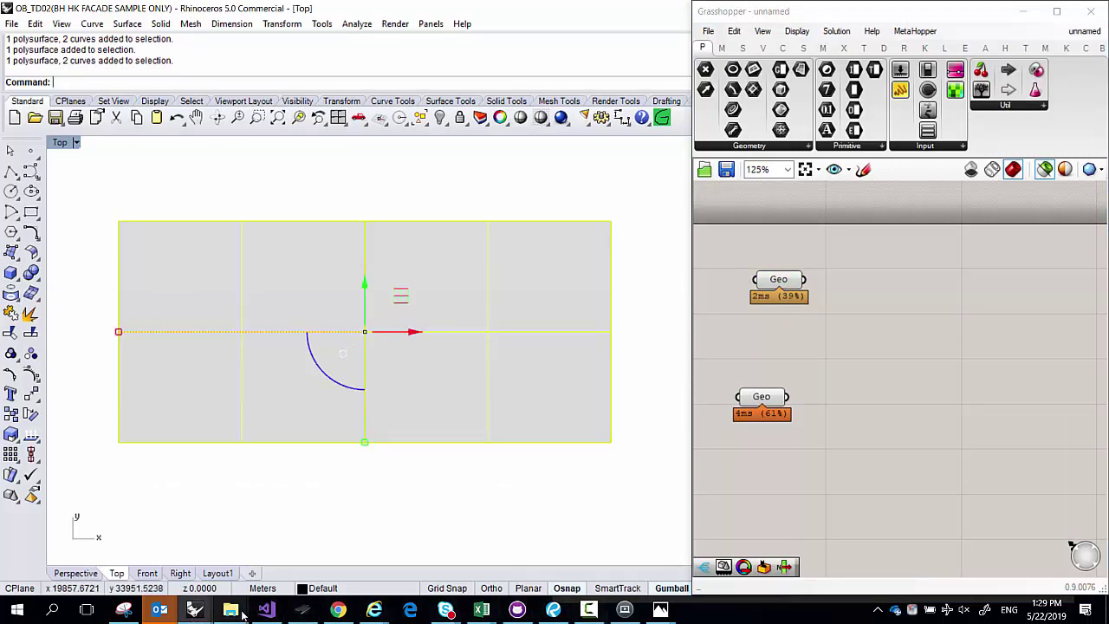
Draw a red box beside the 2 SRFS note in the Snipping Tool sketch, and recheck the upper Geometry parameter's contents against the Rhino selection
left_click(125, 610)
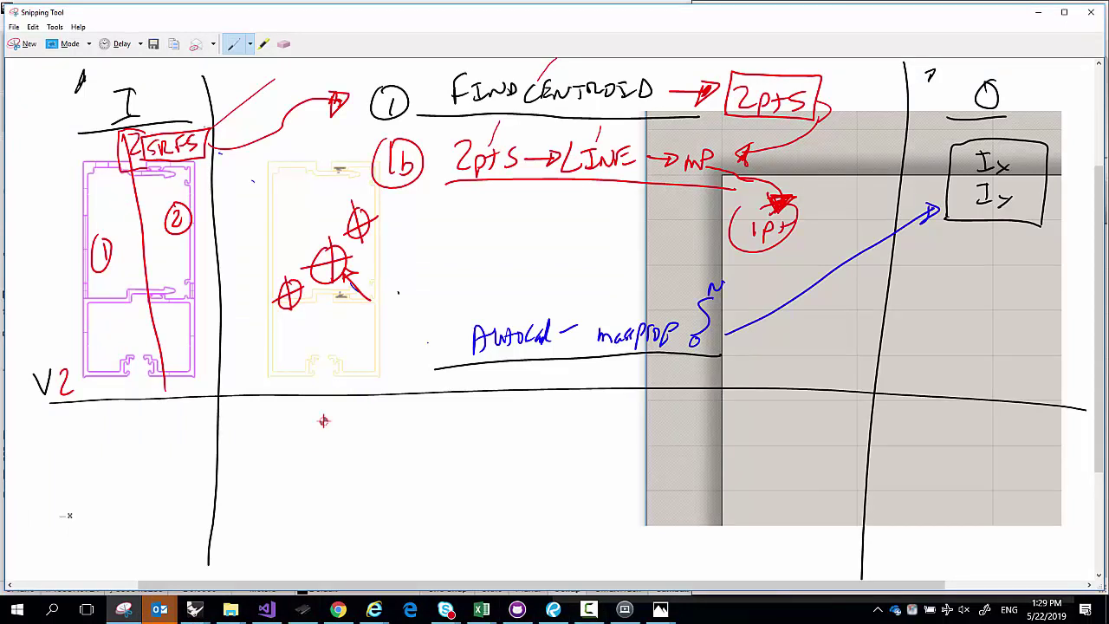
mouse_move(274, 74)
left_mouse_down()
mouse_move(347, 94)
mouse_move(266, 65)
left_mouse_up()
left_click(194, 610)
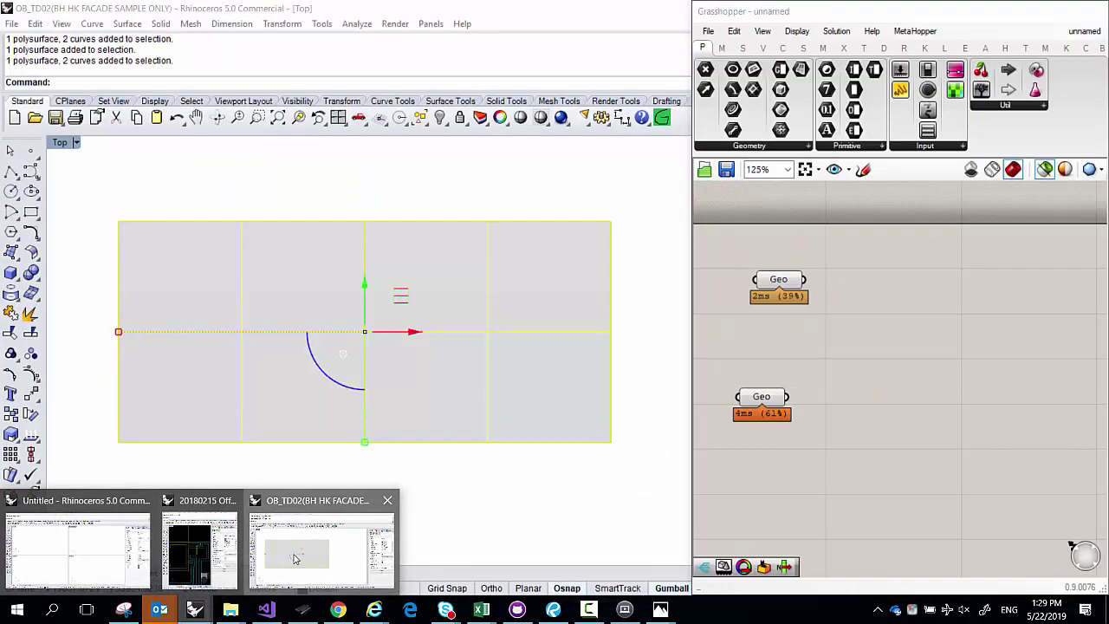
left_click(378, 560)
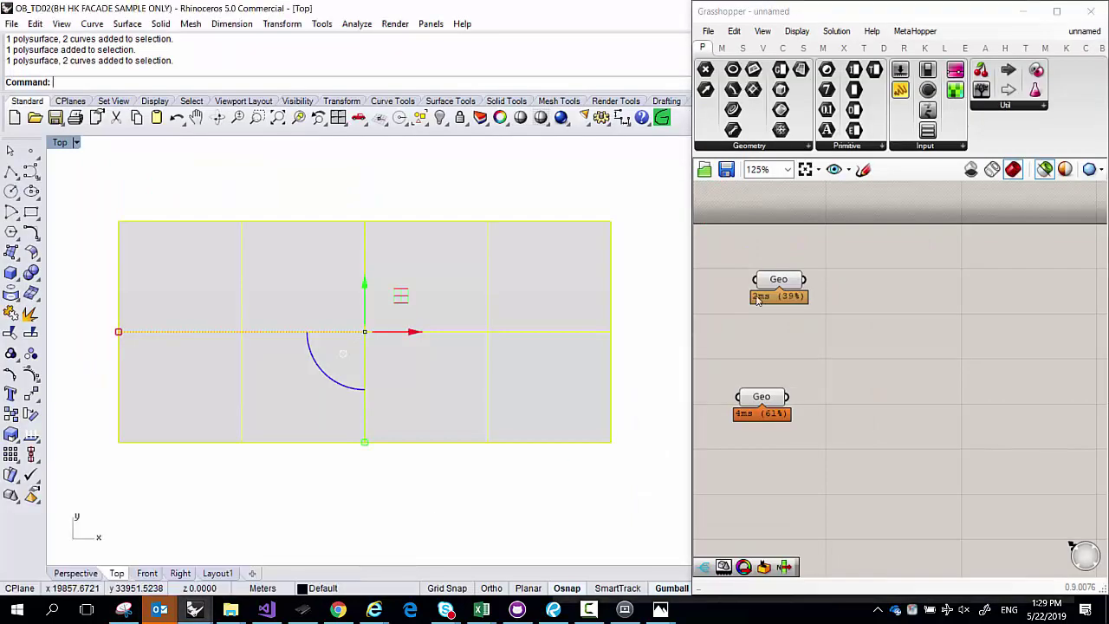
mouse_move(775, 283)
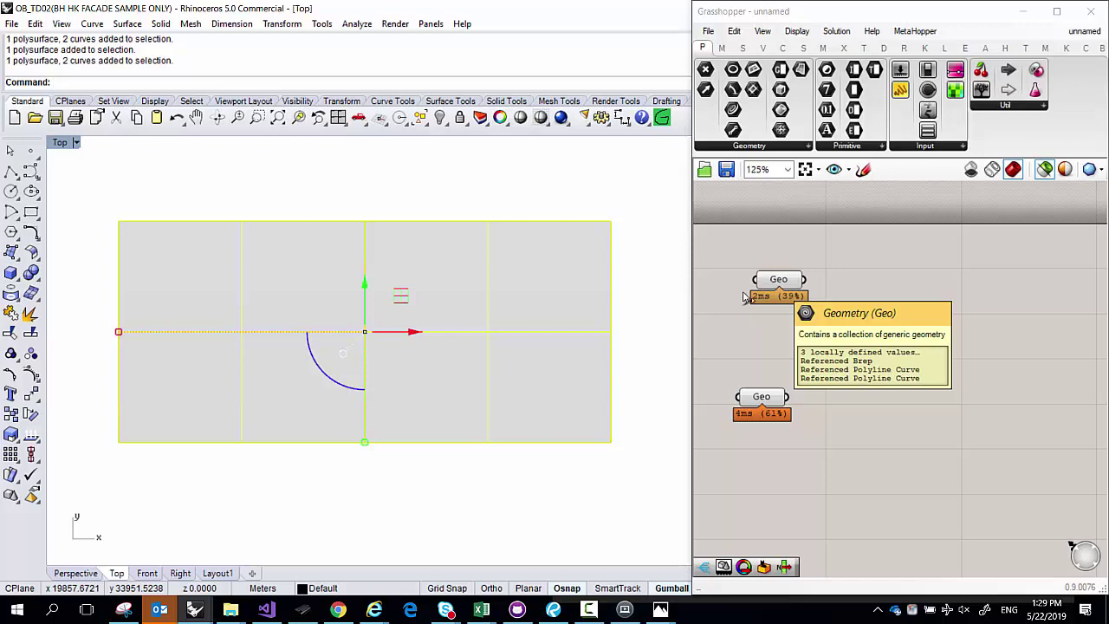
left_click_drag(584, 465, 121, 185)
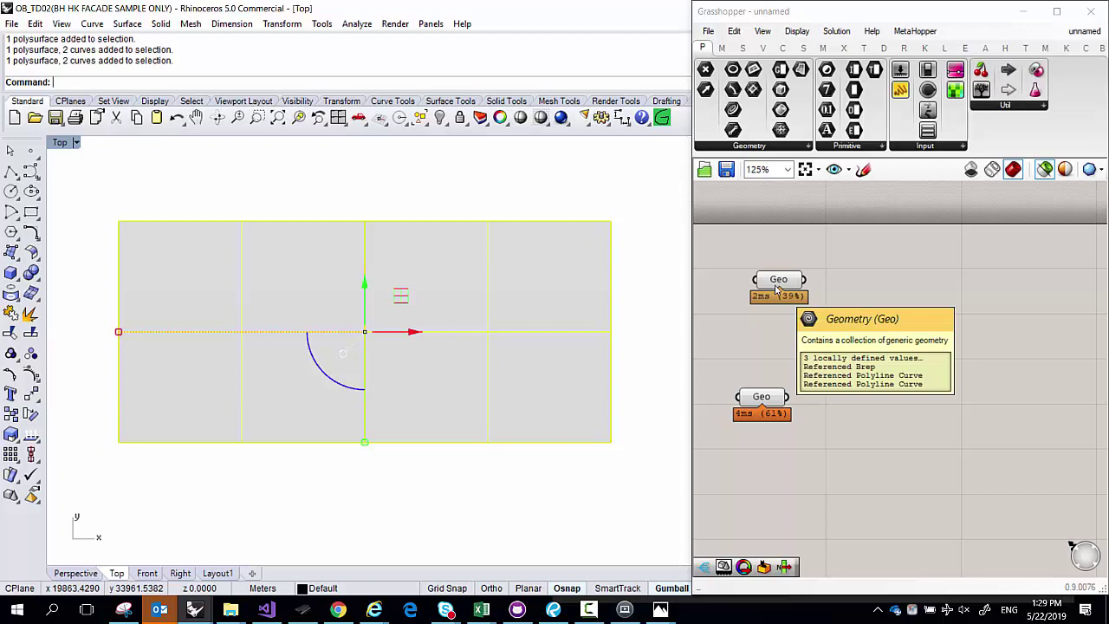
Select the two facade profile polysurfaces and set them in the upper Geometry parameter through Set Multiple Geometries
right_click_drag(475, 354, 192, 284)
scroll(376, 391, "down", 3)
scroll(251, 350, "down", 2)
right_click_drag(425, 364, 260, 354)
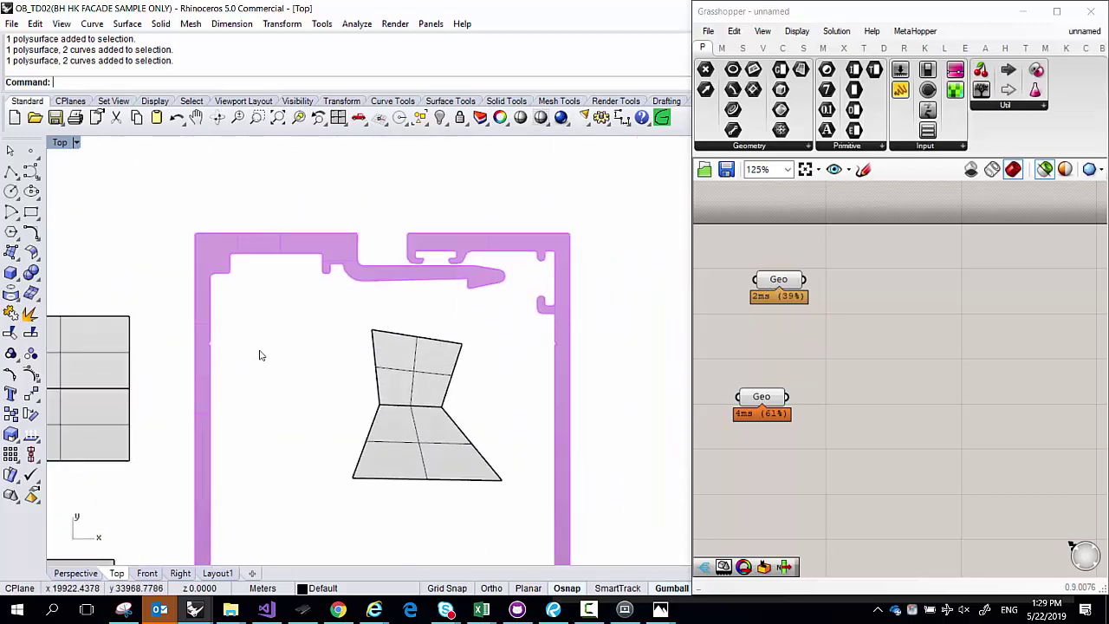
scroll(260, 355, "down", 2)
scroll(409, 327, "up", 1)
left_click_drag(409, 328, 251, 228)
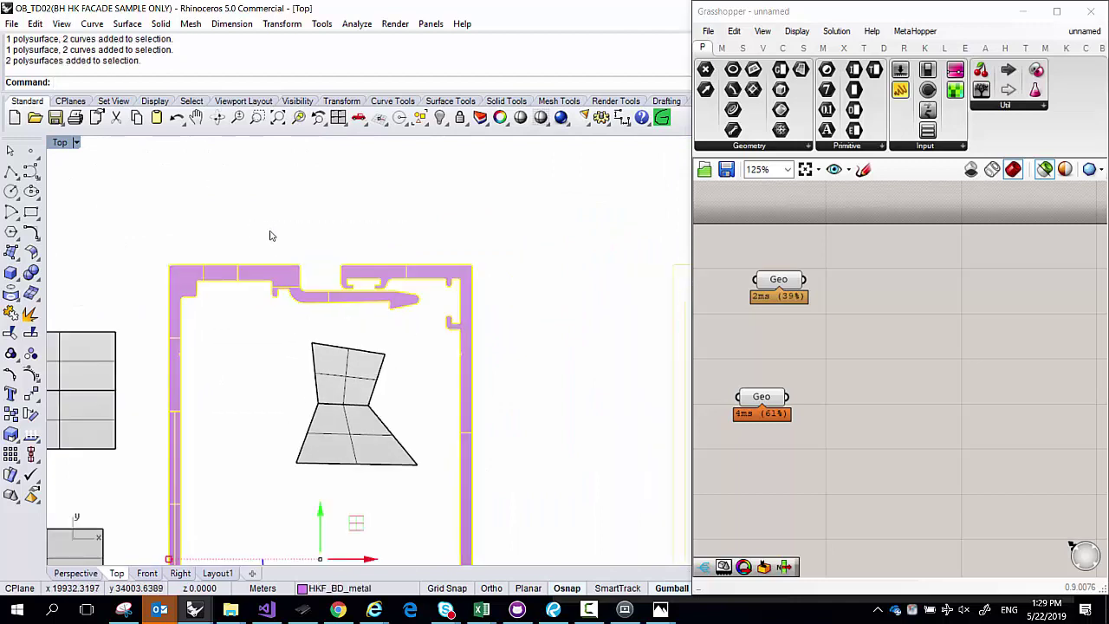
right_click(774, 279)
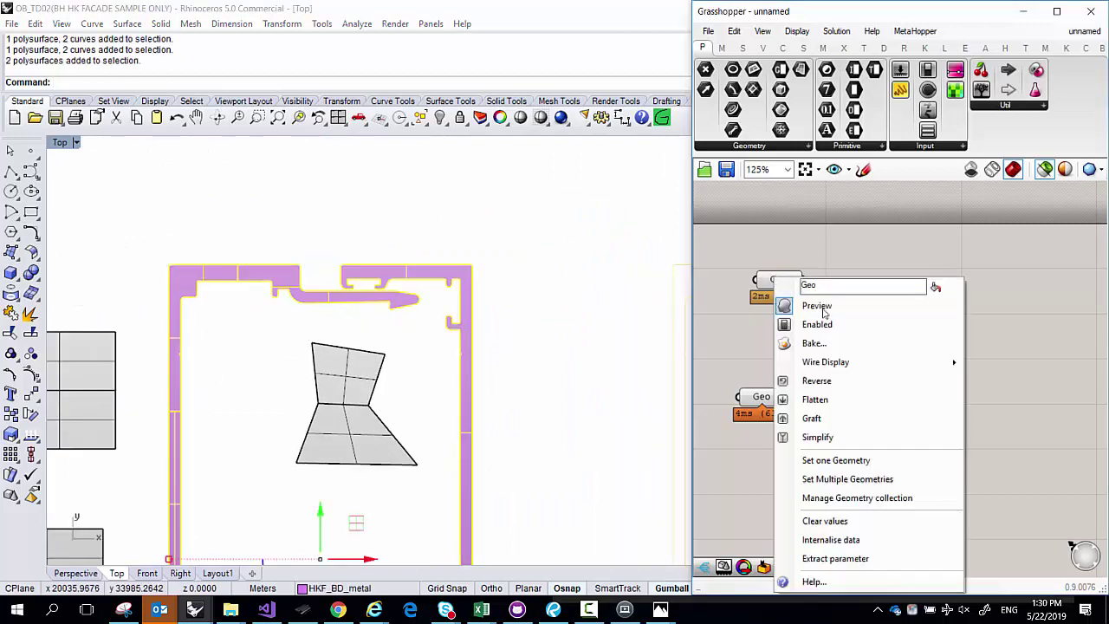
left_click(839, 479)
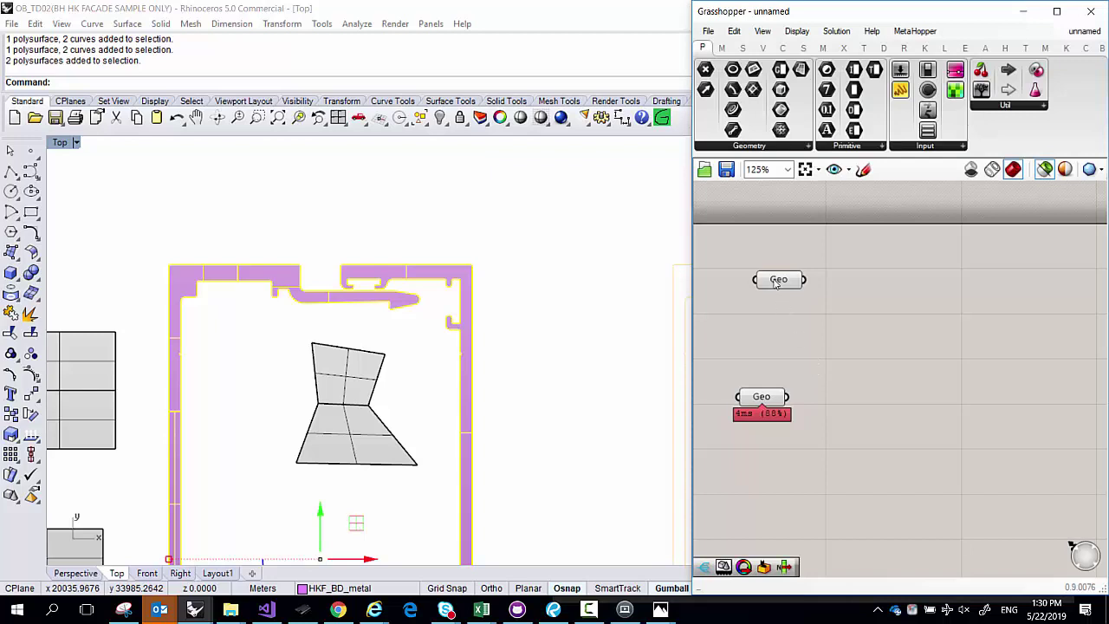
mouse_move(777, 283)
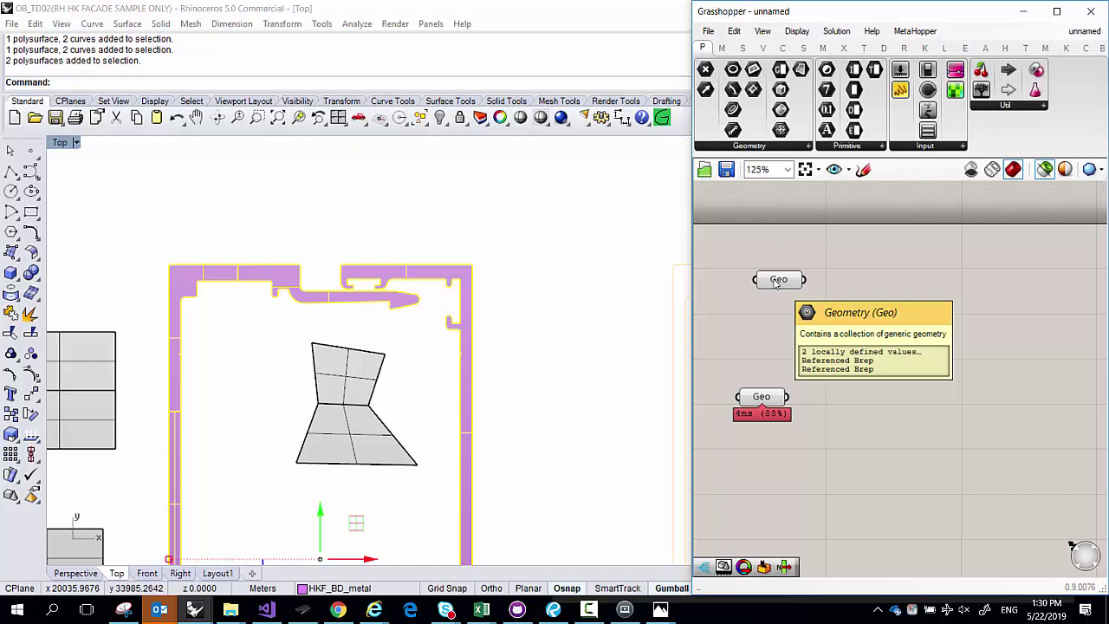
Review the centroid workflow sketch in the Snipping Tool, and return to the facade sample in Rhino and Grasshopper
left_click(123, 608)
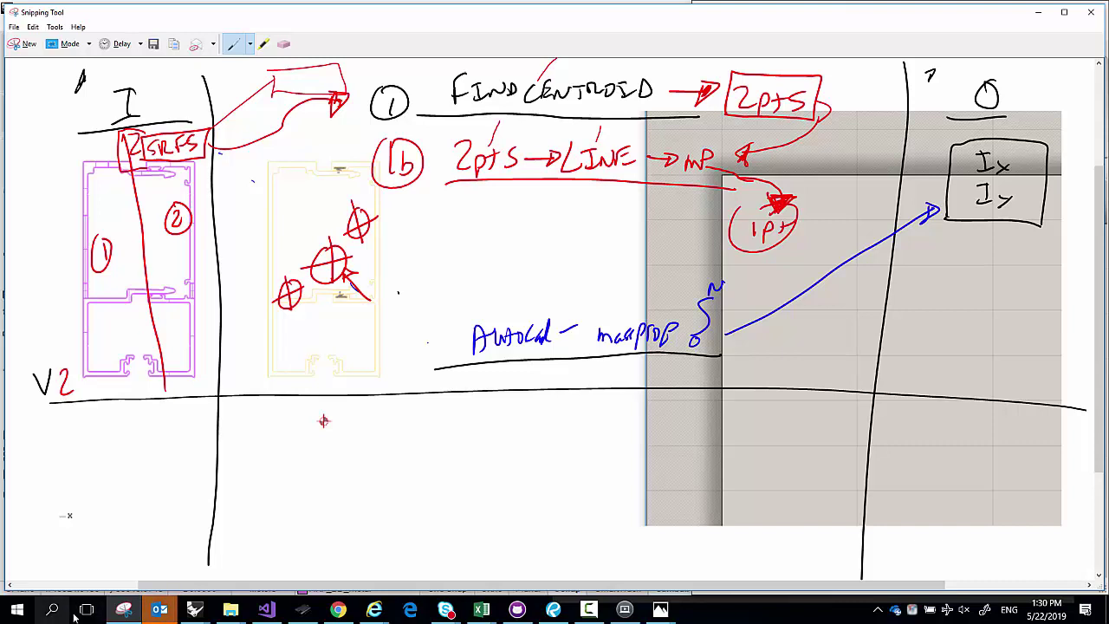
mouse_move(194, 608)
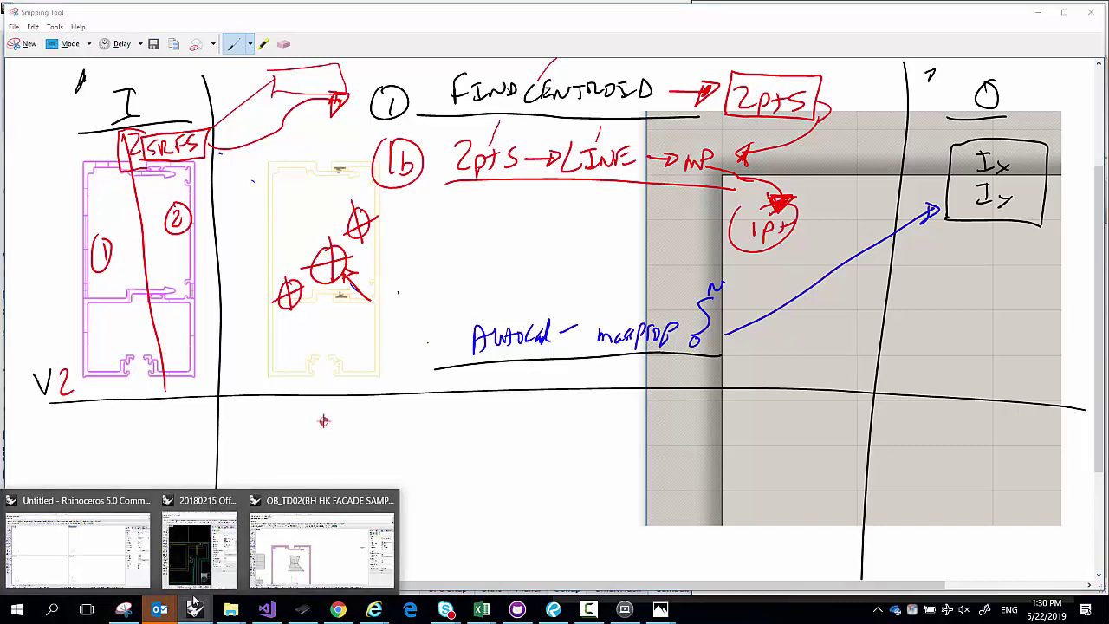
left_click(286, 554)
Wire the upper Geometry parameter into the lower one and into a third Geometry parameter that is also fed by the lower one
left_click_drag(781, 382, 901, 357)
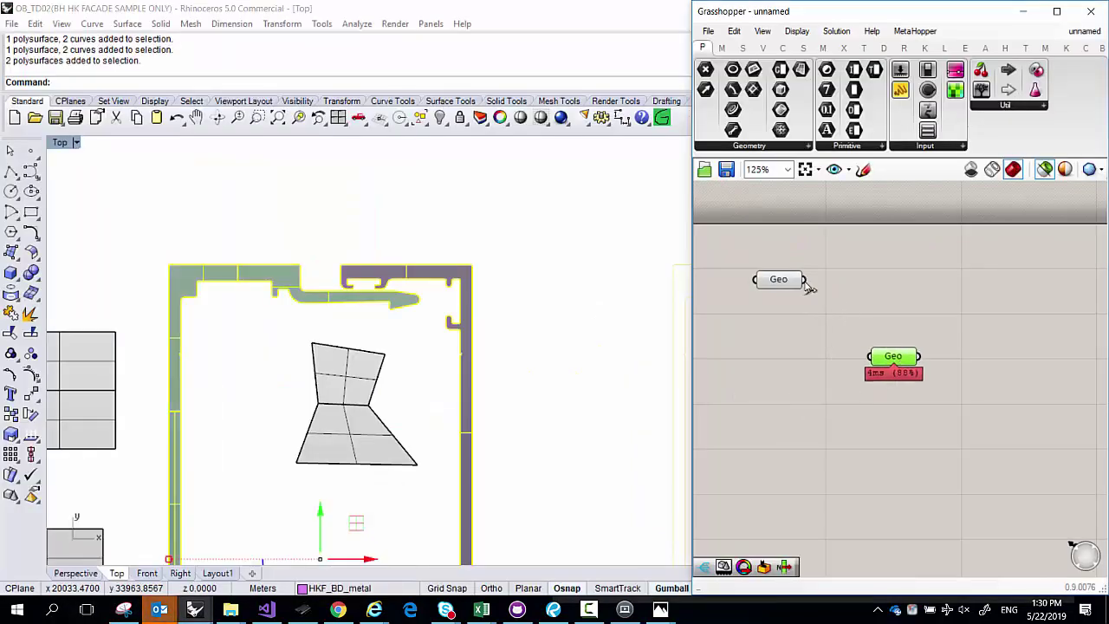
left_click_drag(804, 279, 975, 332)
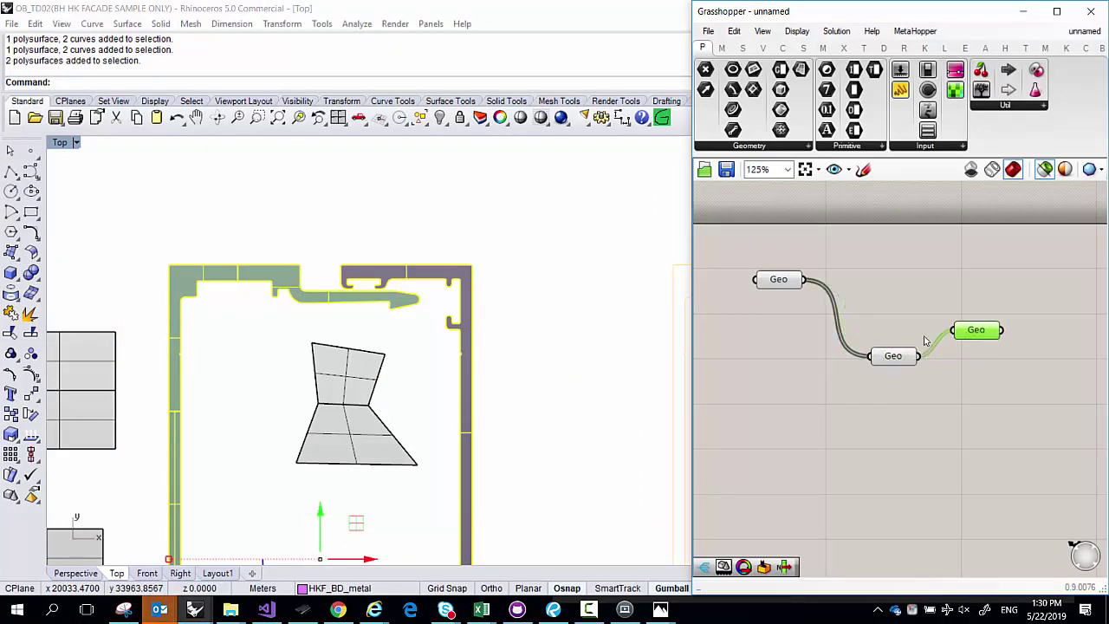
left_click_drag(805, 280, 953, 330)
mouse_move(959, 336)
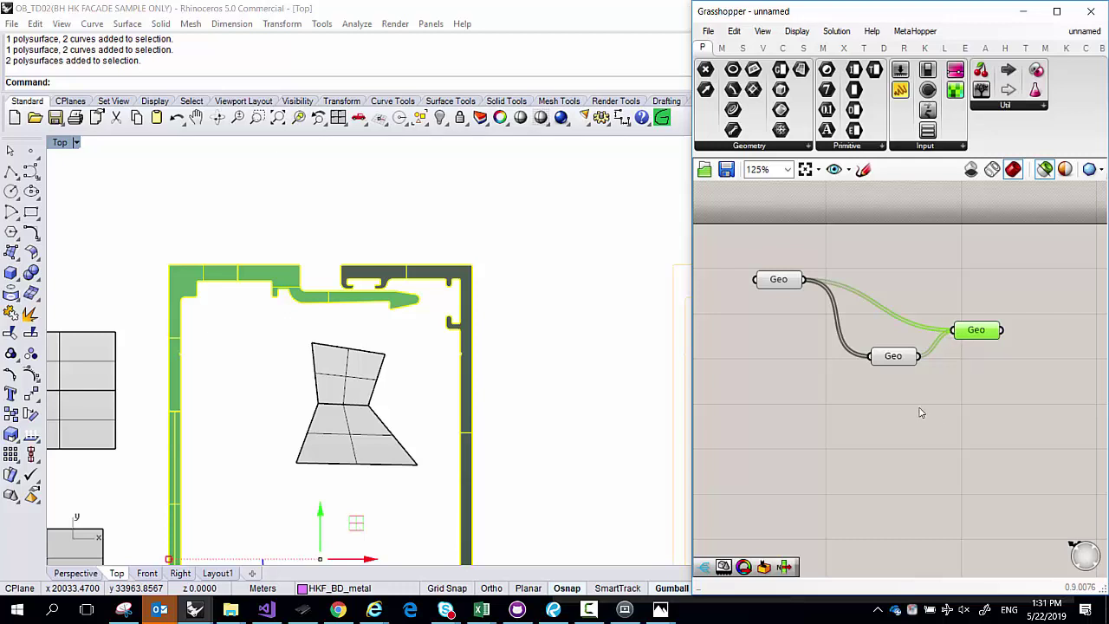
Delete the two downstream Geometry parameters and recheck the centroid workflow sketch in the Snipping Tool
left_click_drag(976, 389, 875, 301)
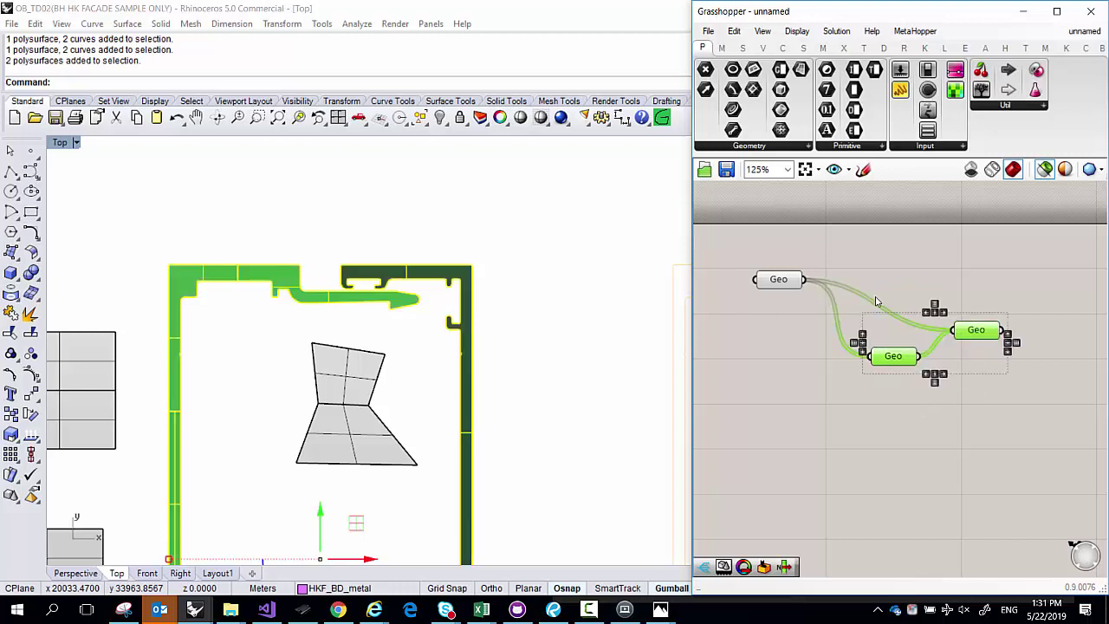
key("Delete")
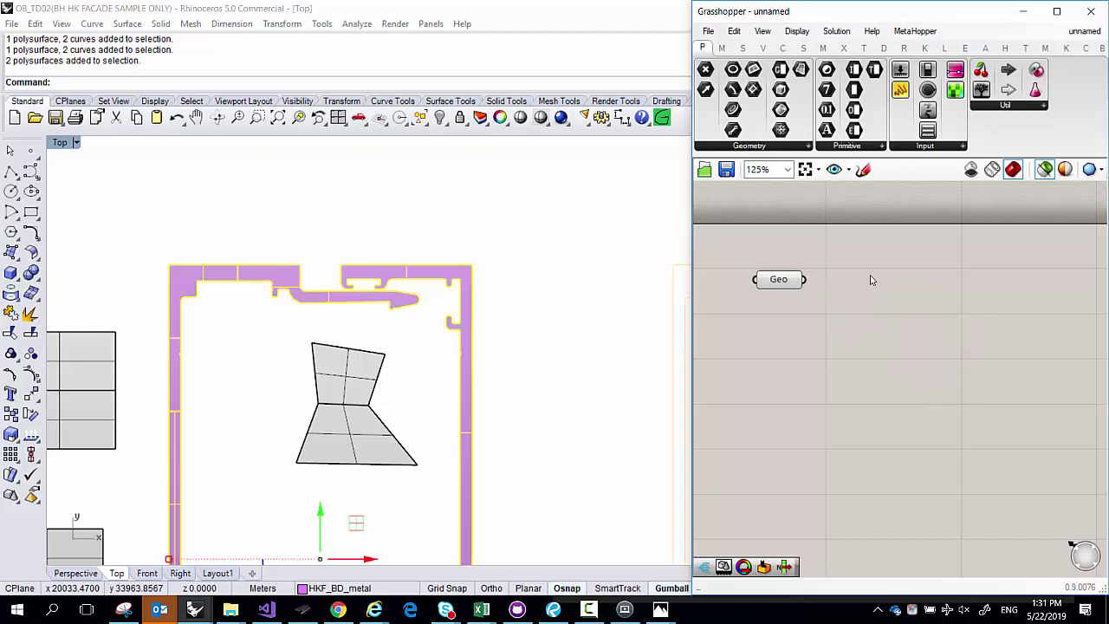
left_click_drag(779, 287, 776, 293)
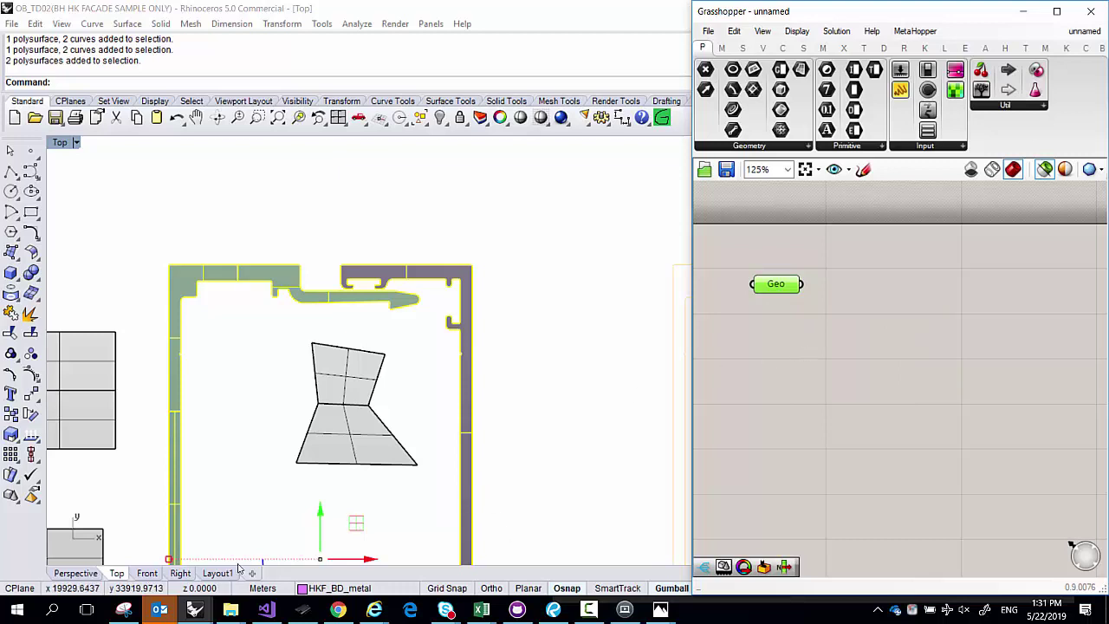
left_click(130, 605)
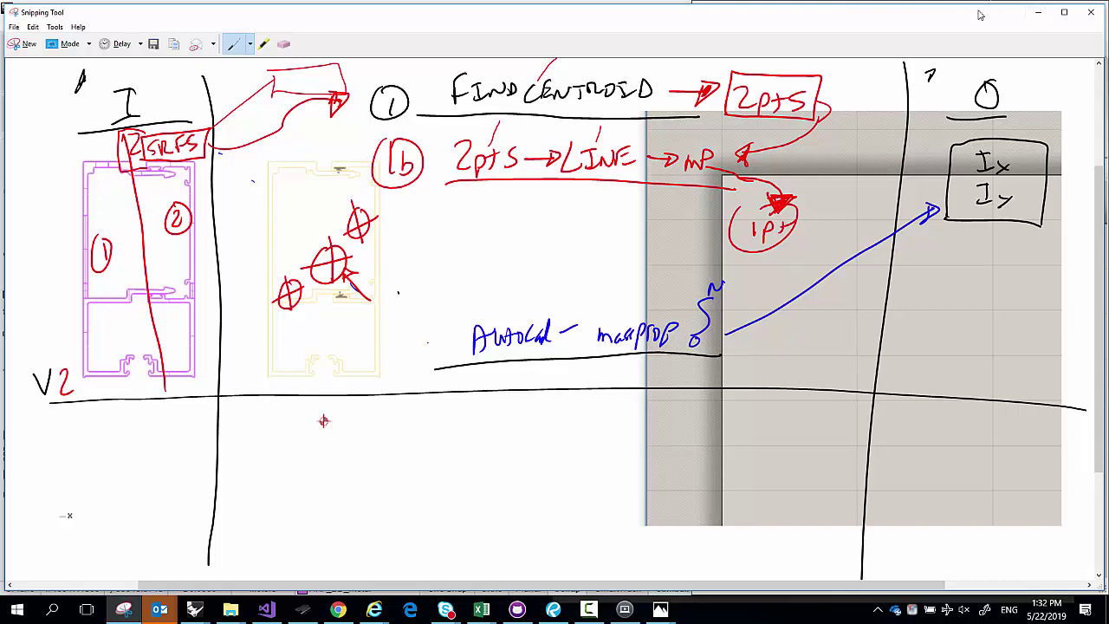
left_click(1038, 12)
Lock the Grasshopper solver and open the recent definition Fin Plate Generator.gh in a maximized window
middle_click(822, 371)
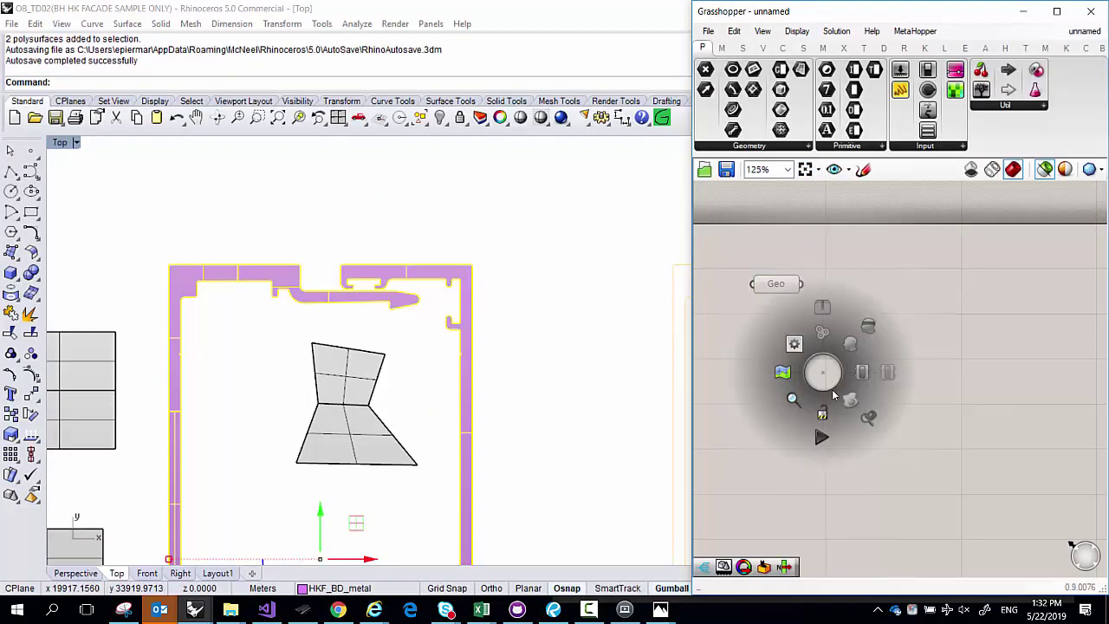
left_click(823, 411)
left_click(710, 33)
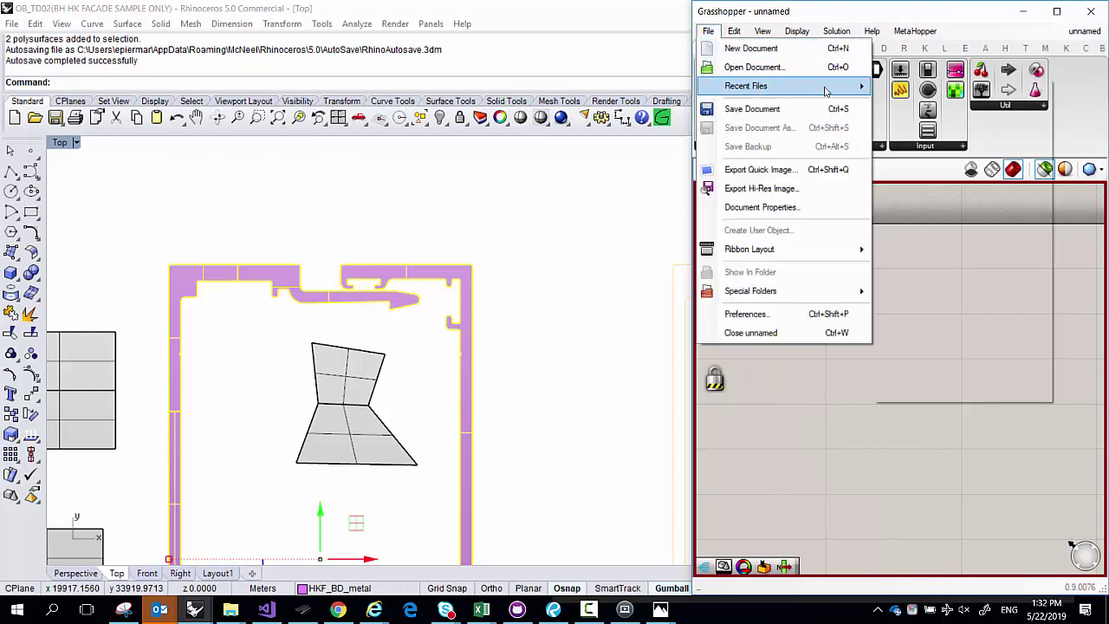
mouse_move(745, 86)
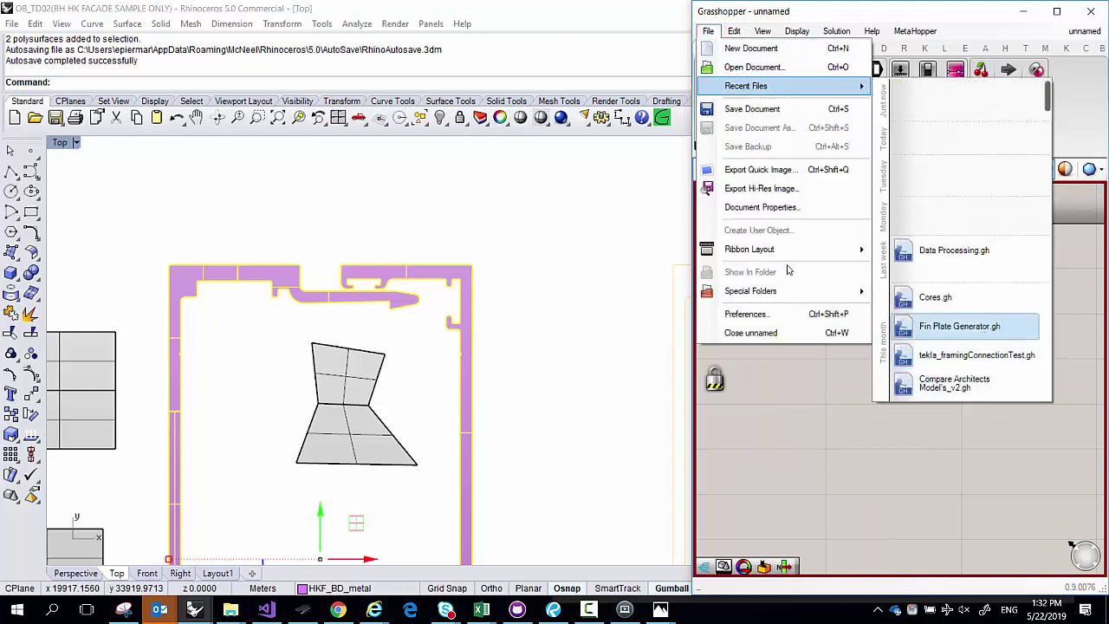
left_click(1000, 335)
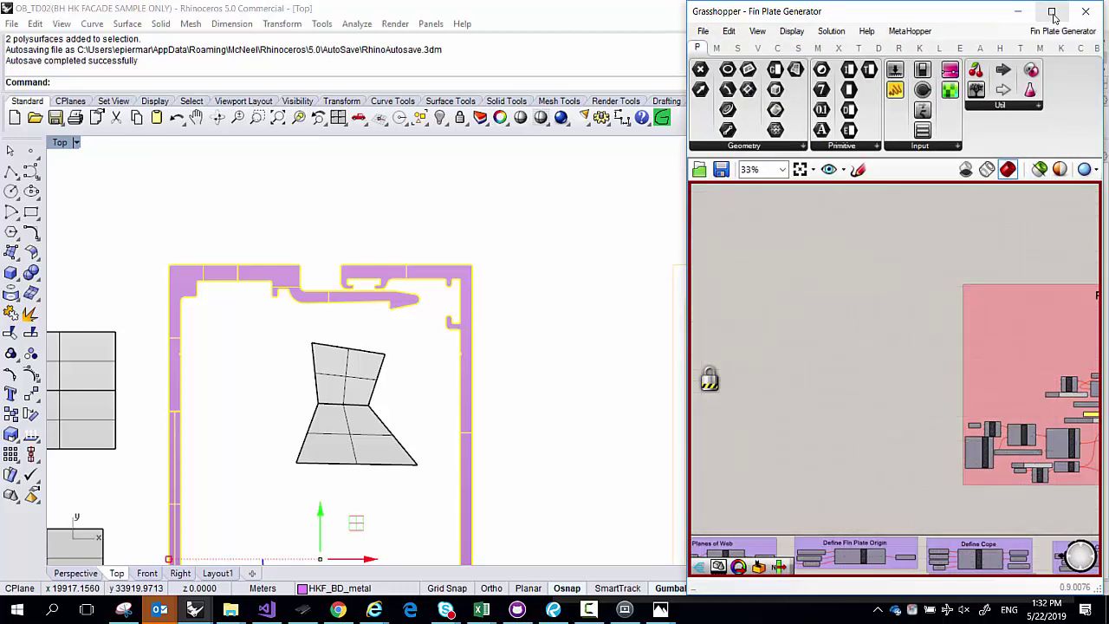
double_click(846, 11)
Examine the Primary Beam and Secondary Beam input parameters at the start of the fin plate definition
scroll(676, 322, "down", 5)
scroll(410, 277, "up", 3)
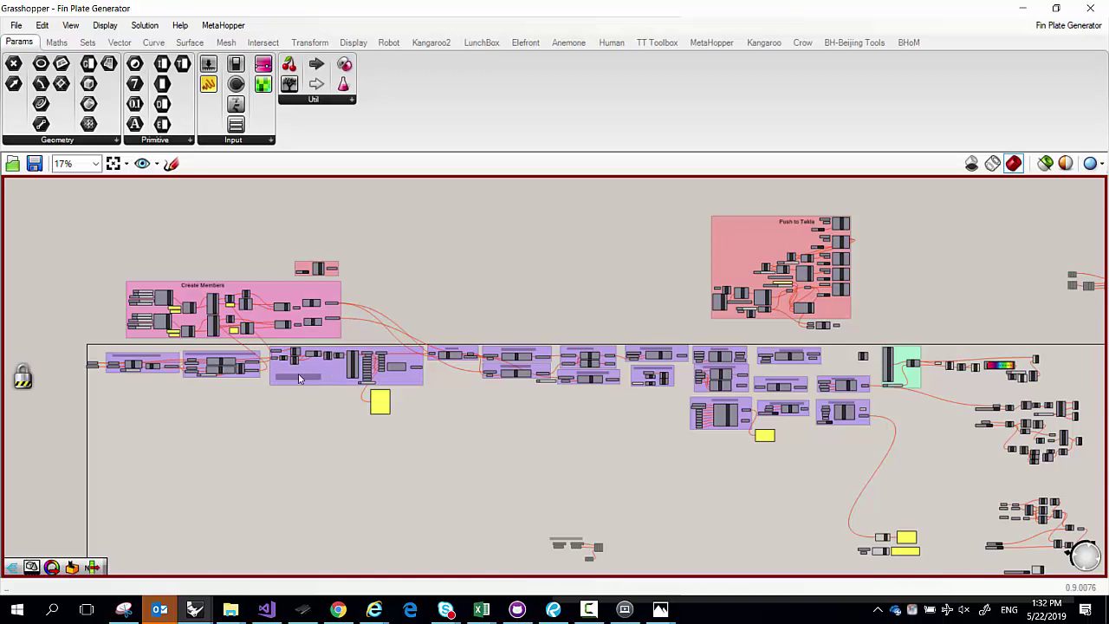
scroll(78, 365, "up", 6)
right_click_drag(78, 366, 494, 371)
scroll(407, 374, "up", 10)
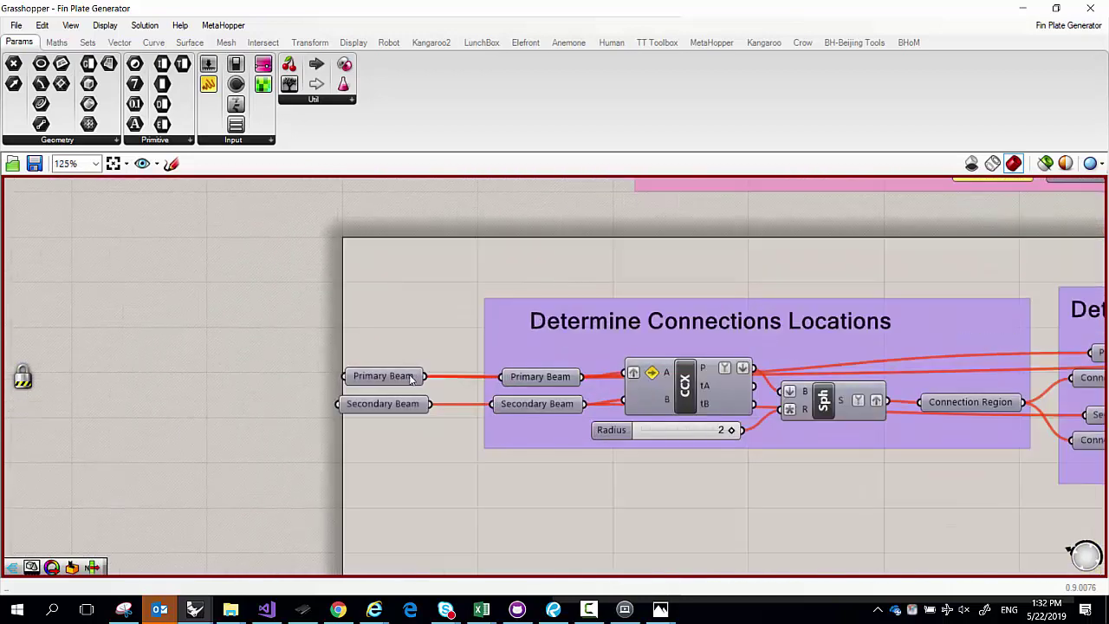
left_click(360, 343)
left_click_drag(360, 343, 346, 370)
scroll(346, 371, "down", 2)
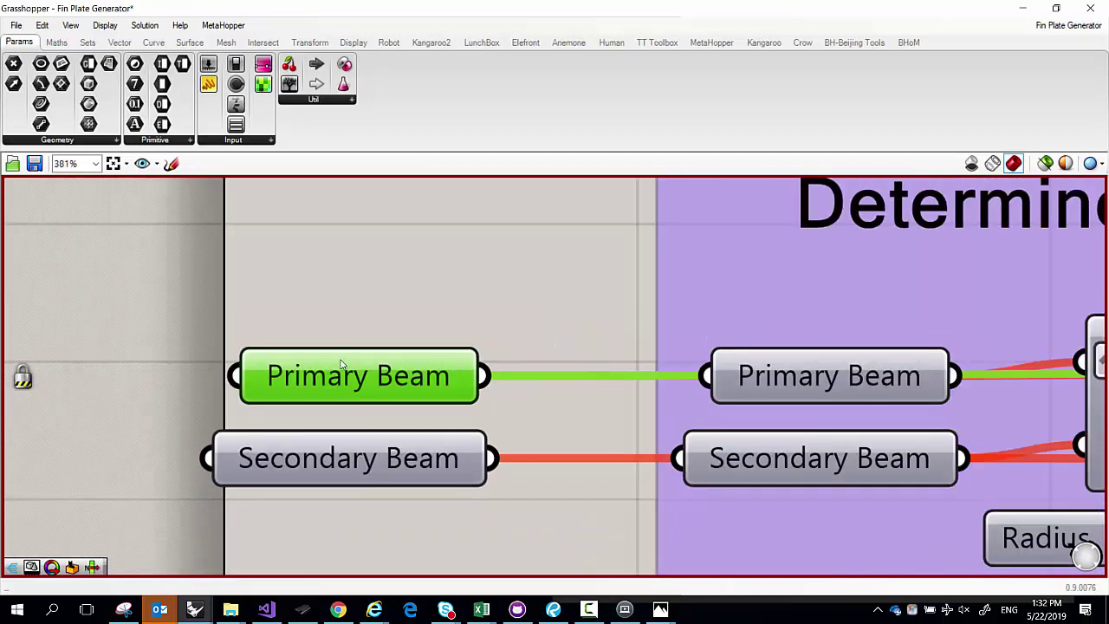
scroll(345, 367, "down", 8)
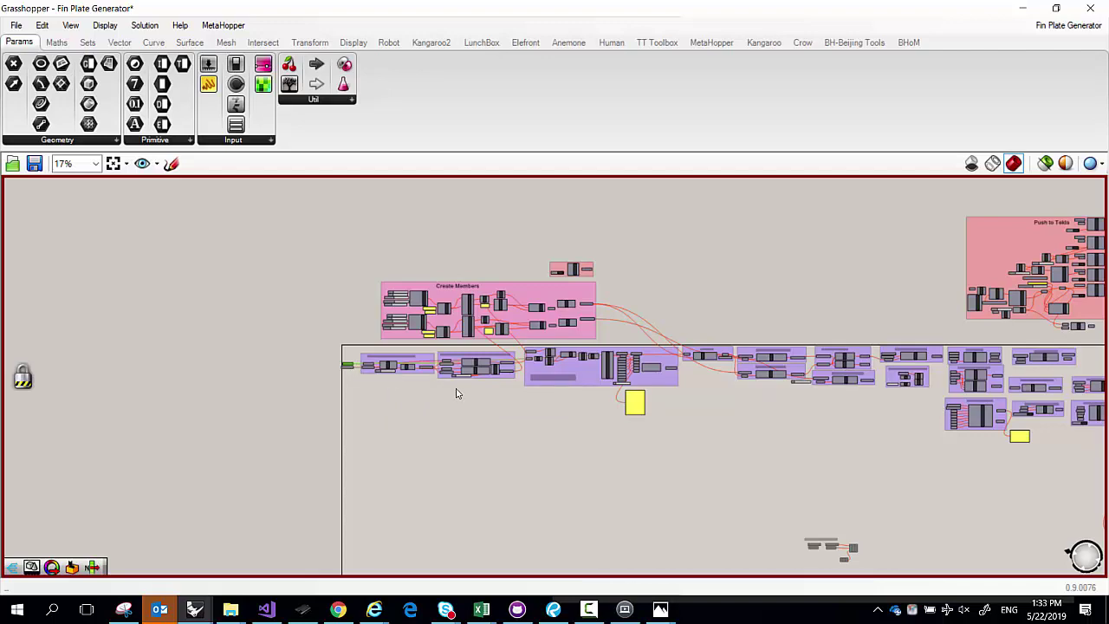
Check the options for setting curves in the Primary Beam input parameter
right_click_drag(457, 391, 395, 398)
scroll(284, 365, "up", 5)
scroll(271, 401, "up", 3)
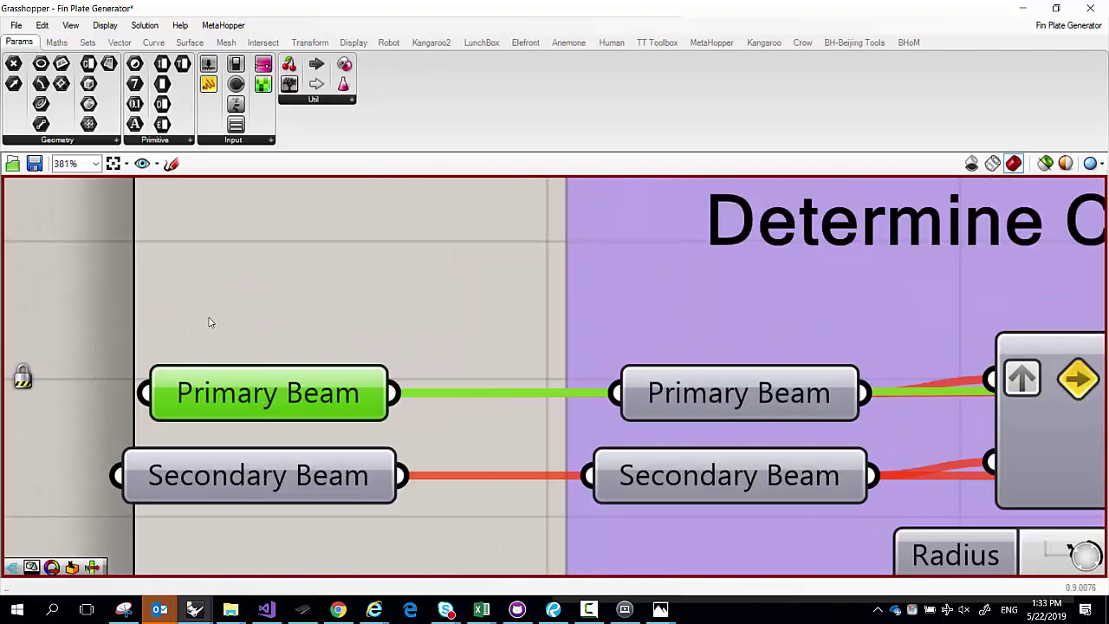
right_click(260, 398)
left_click(254, 398)
right_click(253, 398)
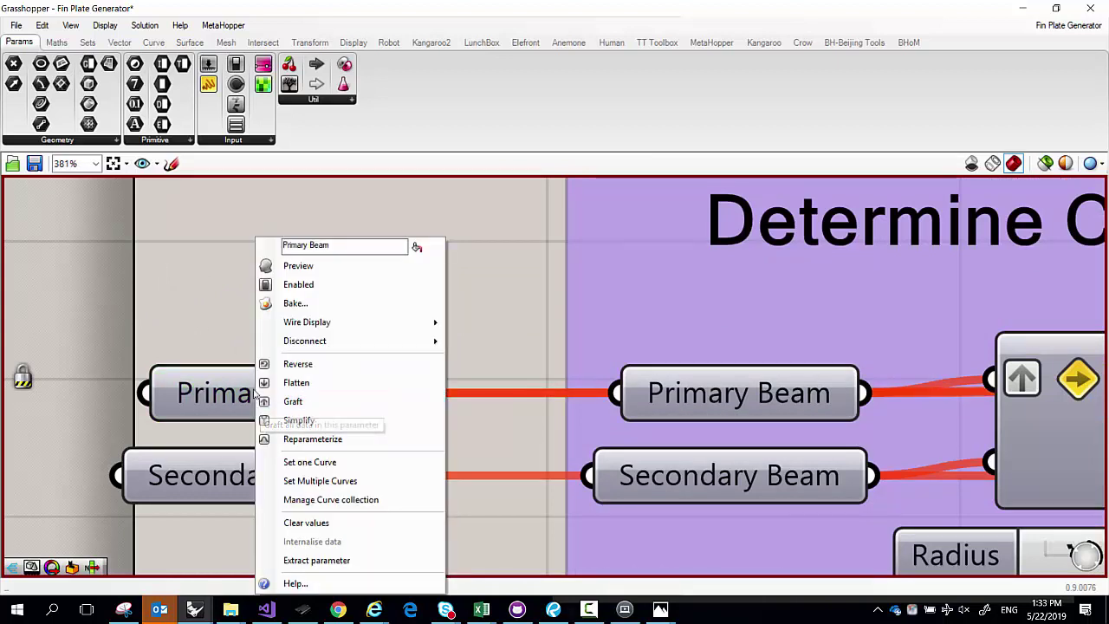
scroll(174, 263, "down", 3)
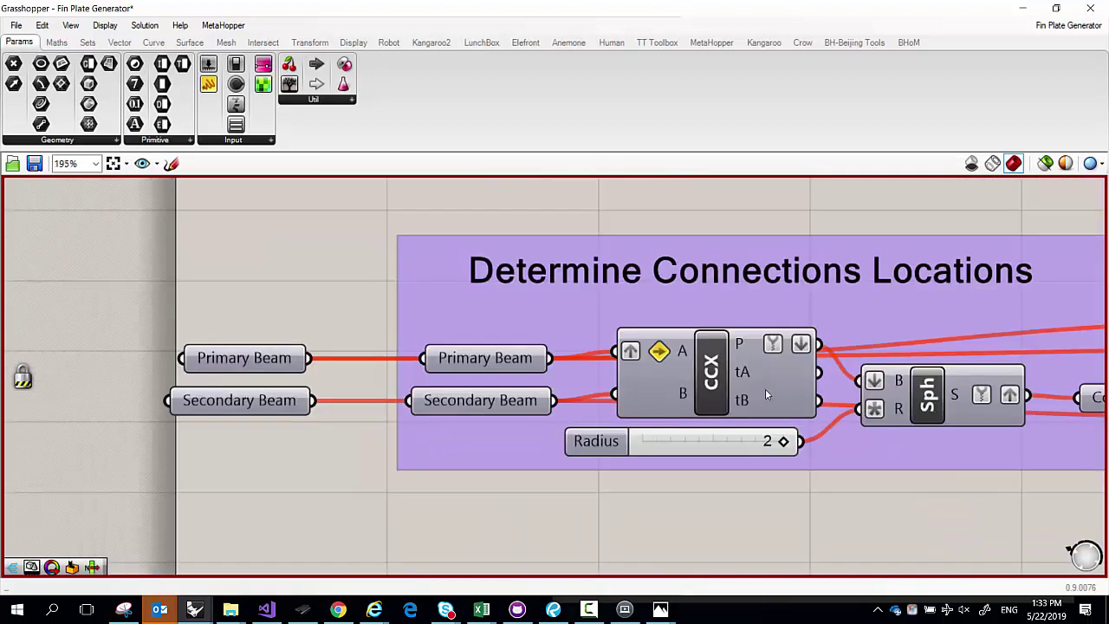
Examine the CCX component in Determine Connections Locations and the clusters in Determine Portions of CLs relevant to Connection
right_click_drag(714, 381, 606, 368)
left_click(606, 368)
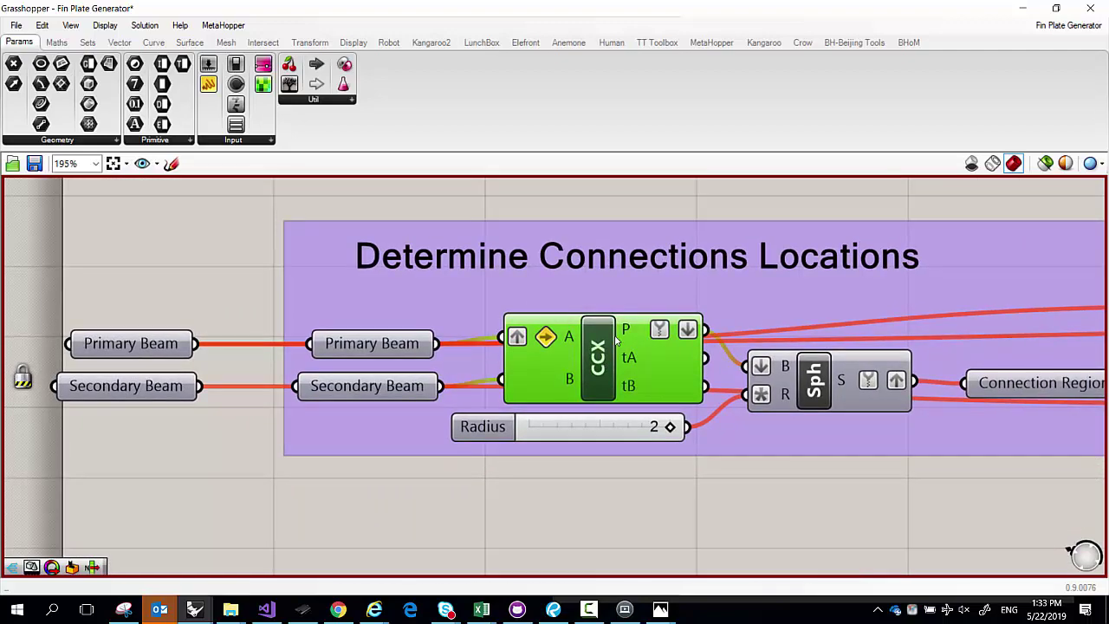
scroll(606, 368, "down", 3)
right_click_drag(1104, 364, 890, 362)
scroll(889, 362, "down", 3)
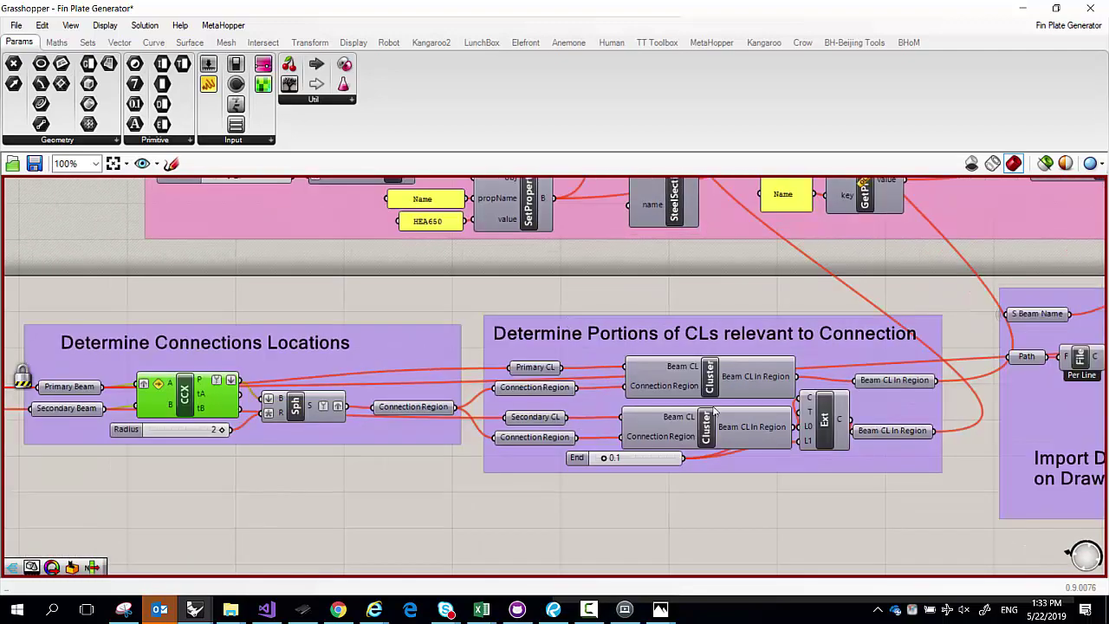
right_click_drag(411, 372, 715, 405)
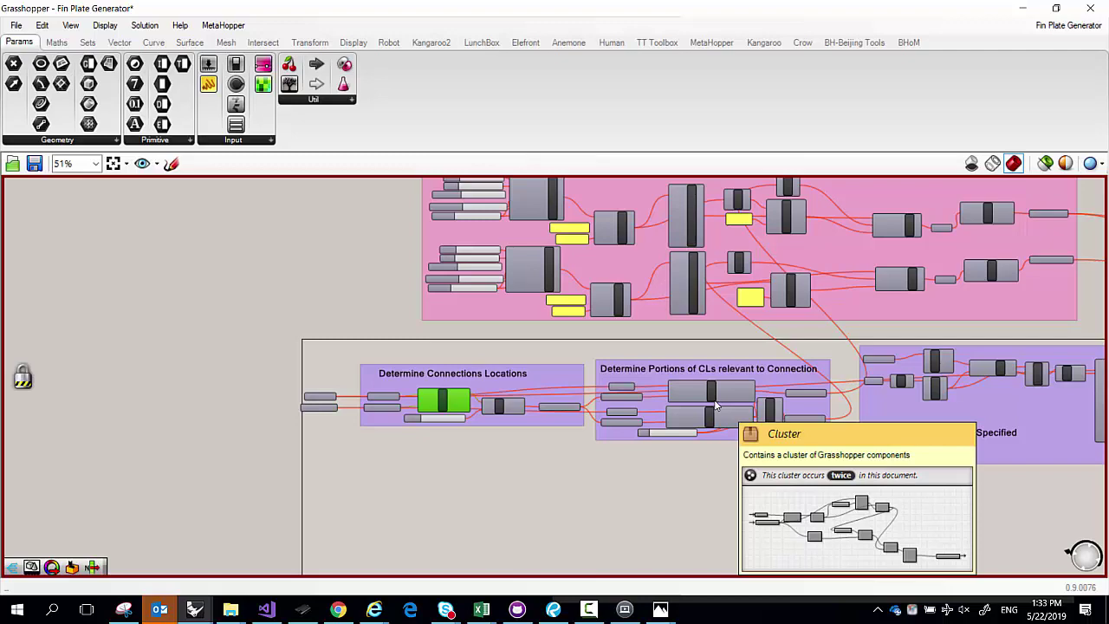
scroll(717, 405, "down", 7)
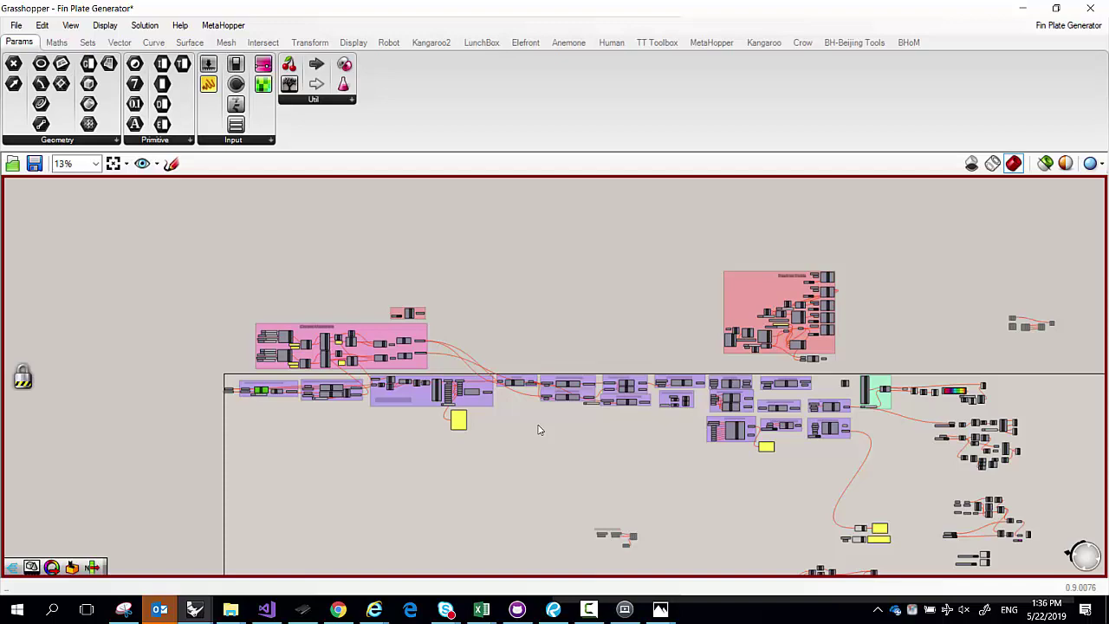
Trace the definition from the Import Dimensions As Specified on Drawings group back to the Primary Beam input parameter
scroll(557, 451, "up", 5)
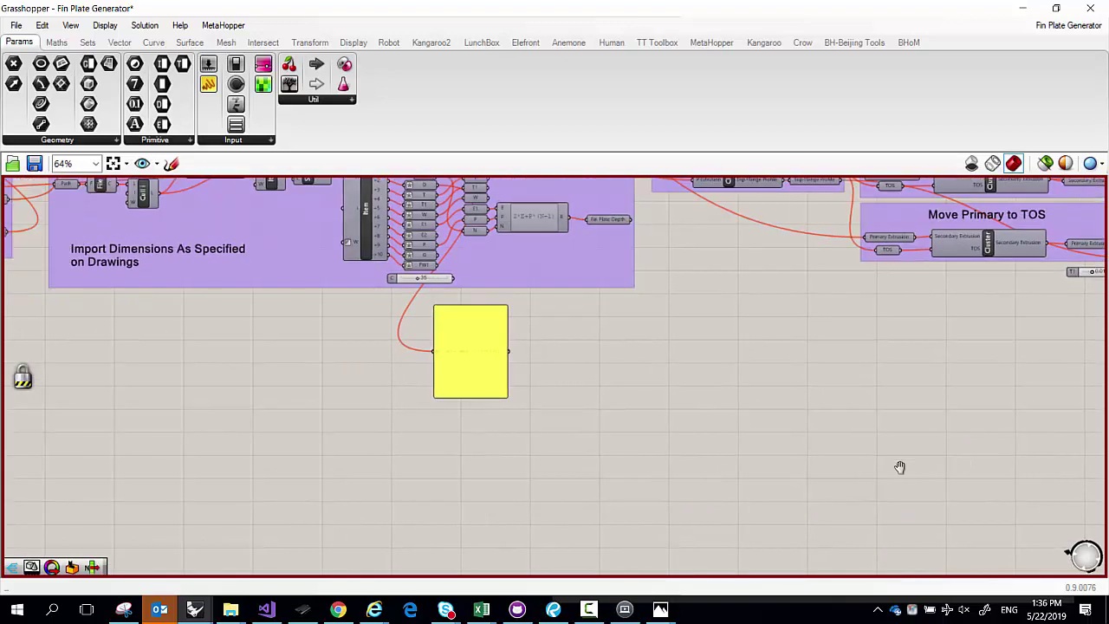
right_click_drag(411, 321, 505, 335)
right_click_drag(154, 363, 432, 458)
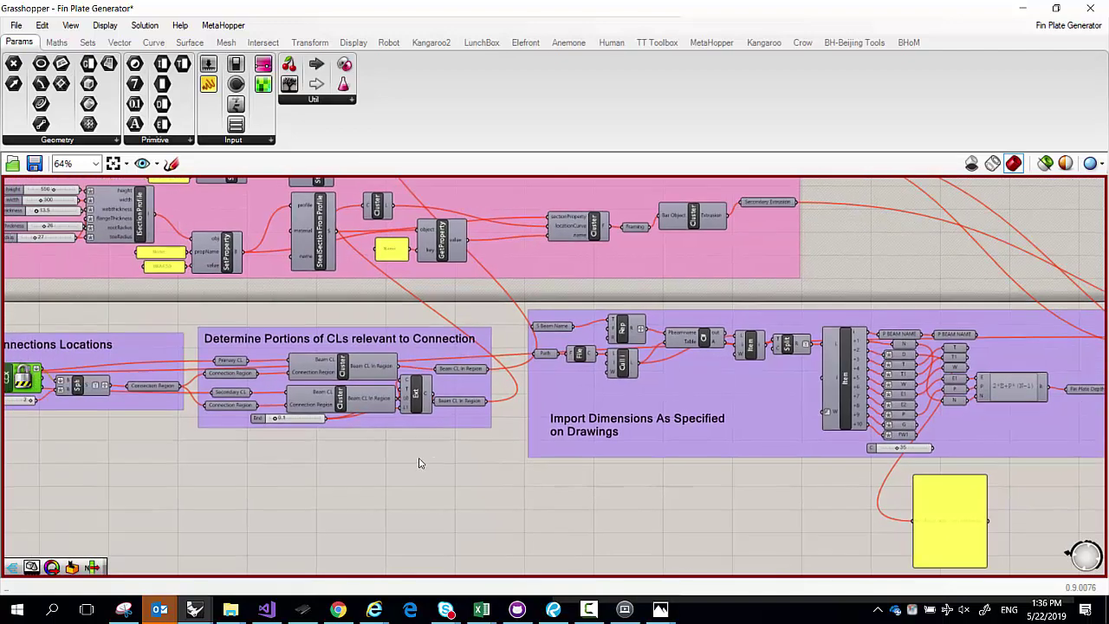
right_click_drag(254, 440, 576, 456)
scroll(158, 427, "up", 3)
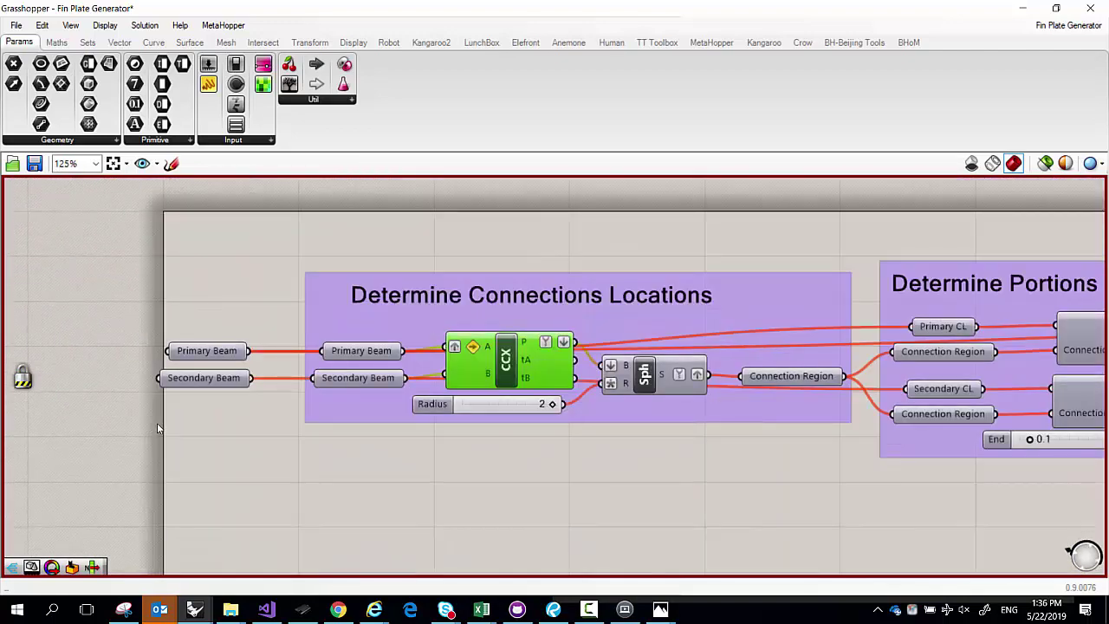
scroll(201, 374, "up", 4)
left_click(219, 344)
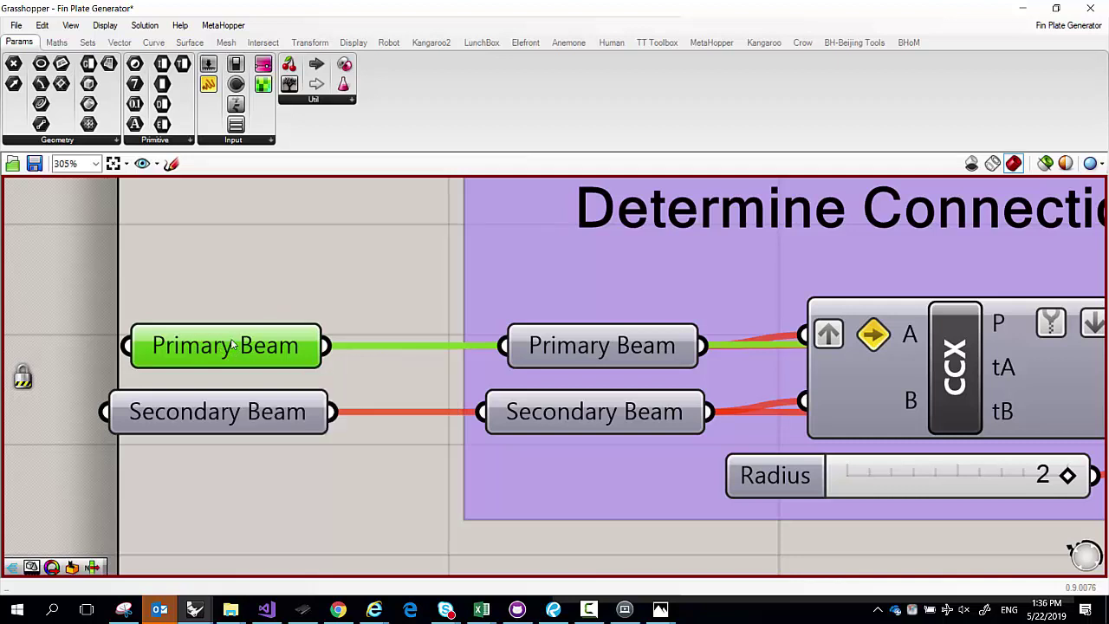
Highlight the Determine Connections Locations group, and extend the selection through the neighbouring groups to show the workflow's sequence
scroll(232, 345, "down", 3)
right_click_drag(430, 323, 348, 316)
left_click_drag(260, 218, 935, 505)
right_click_drag(921, 493, 471, 468)
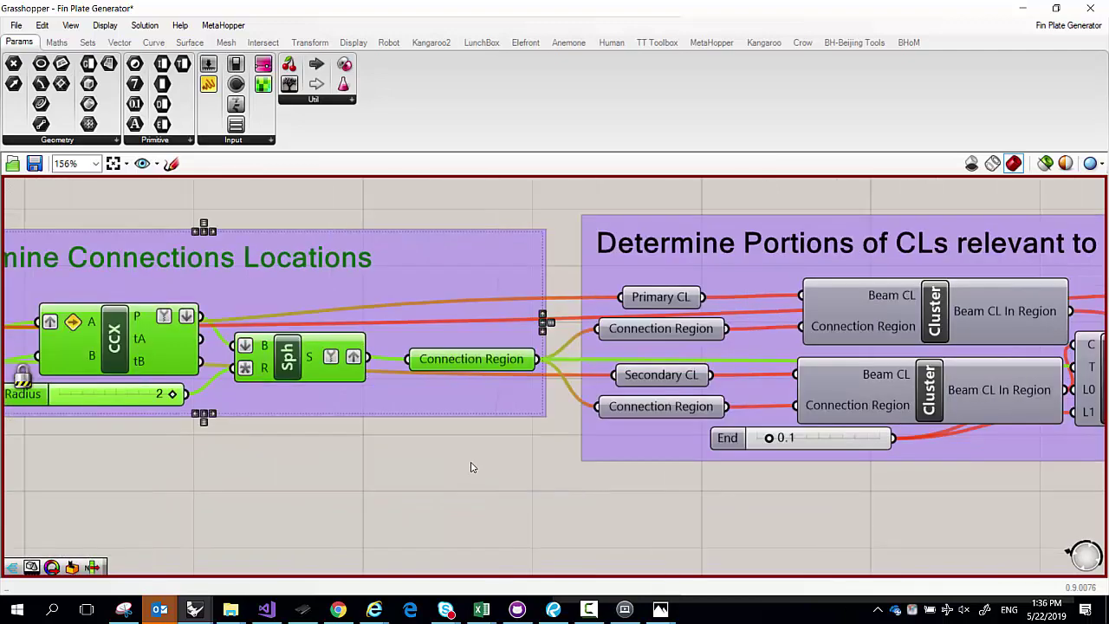
scroll(471, 468, "down", 5)
left_click_drag(48, 314, 1101, 546)
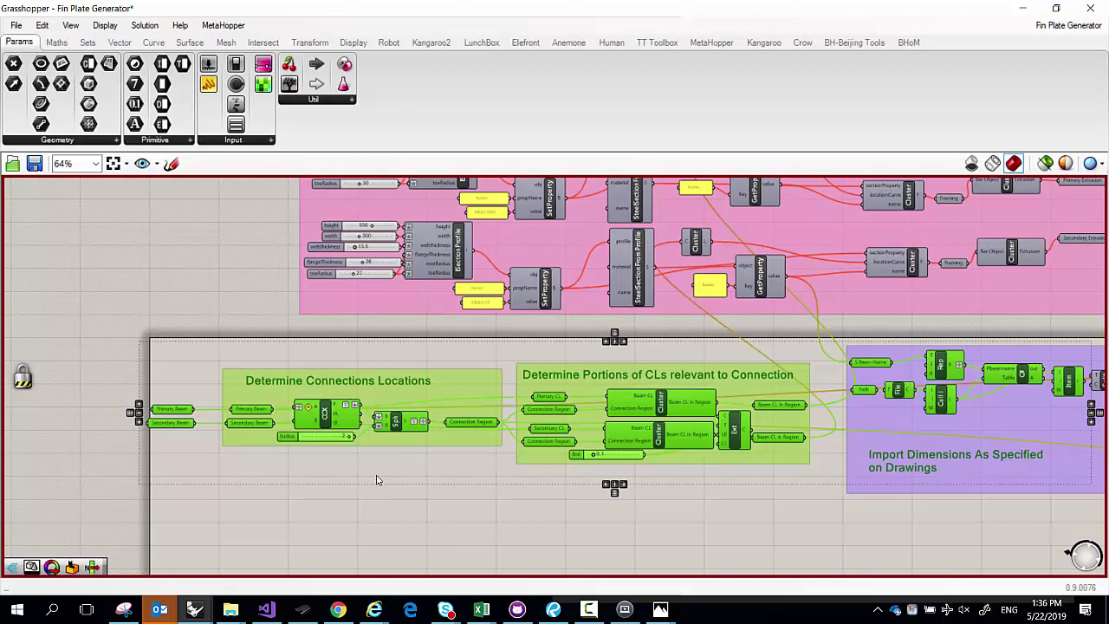
scroll(376, 479, "down", 5)
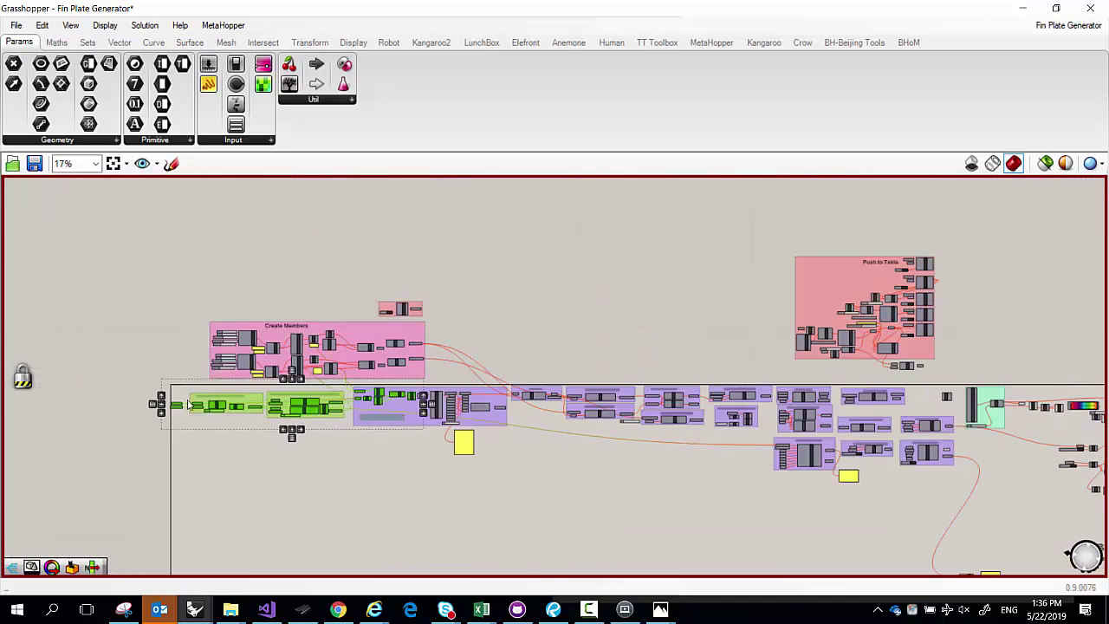
left_click_drag(102, 369, 87, 459)
Inspect the components inside the Beam CL In Region cluster, return to the main definition, and open the Find TOS cluster
double_click(295, 407)
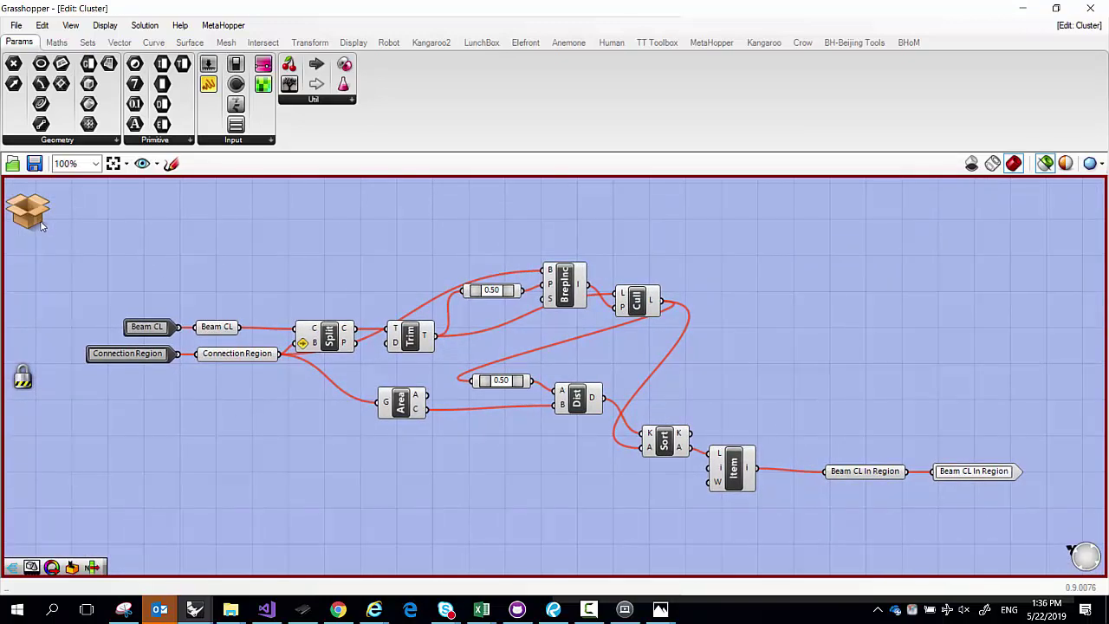
left_click(27, 209)
left_click(69, 218)
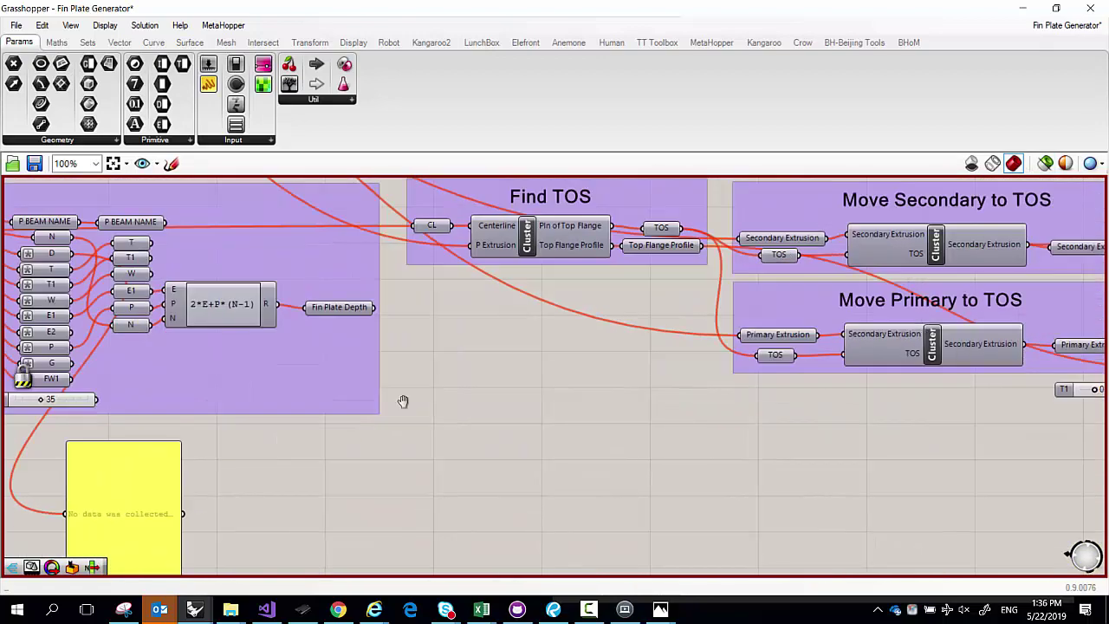
double_click(364, 239)
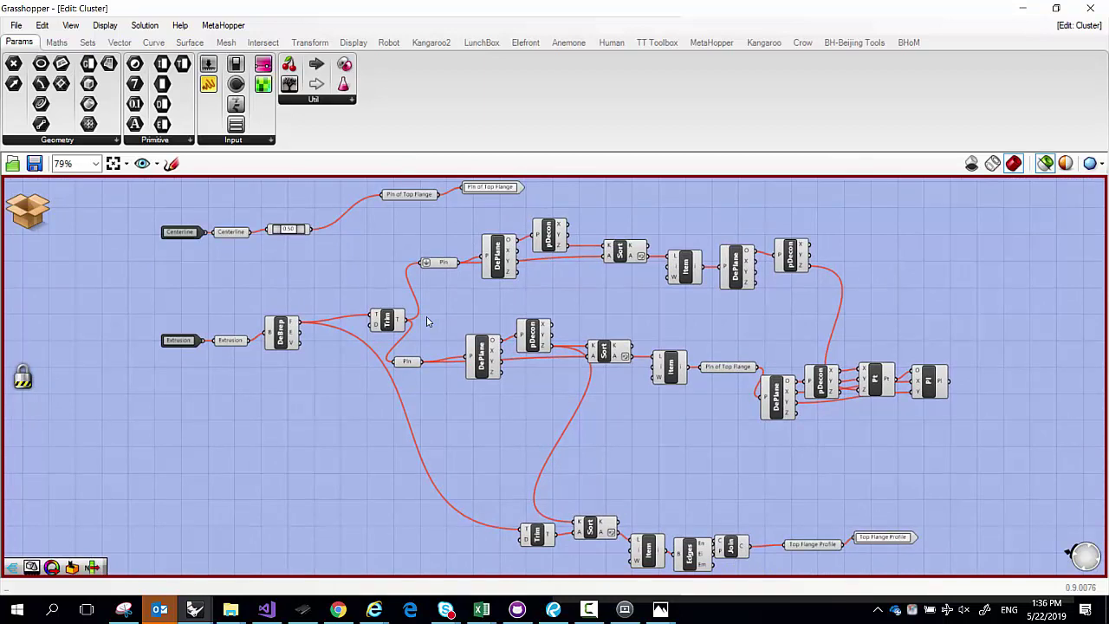
scroll(468, 302, "up", 1)
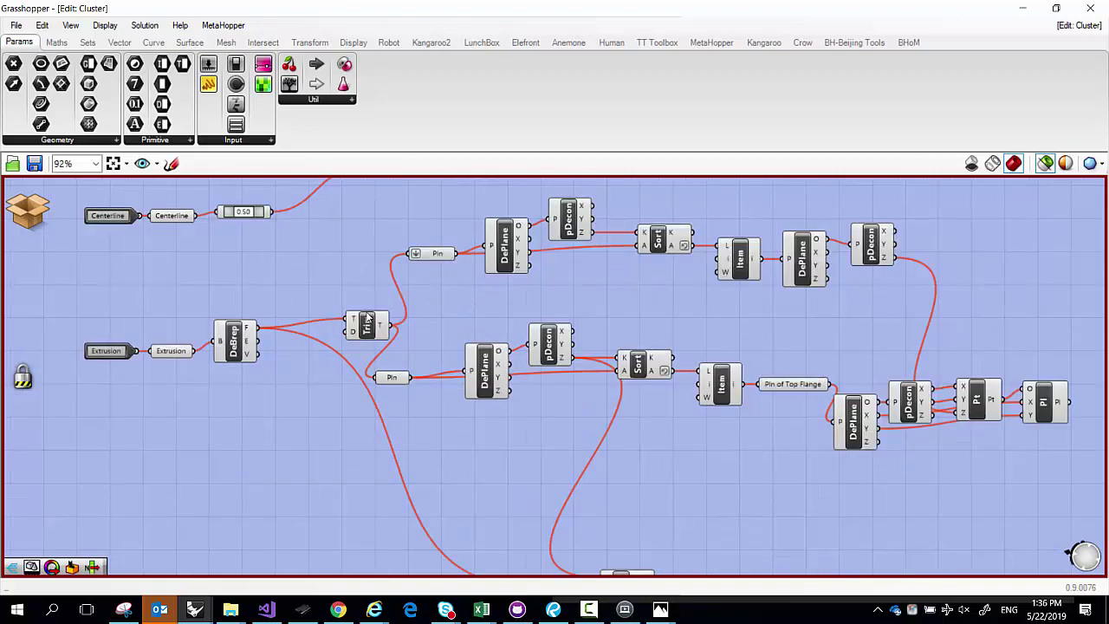
Save and close the Find TOS cluster, and briefly inspect the Move Primary to TOS cluster before returning to the main definition
left_click(28, 210)
left_click(60, 213)
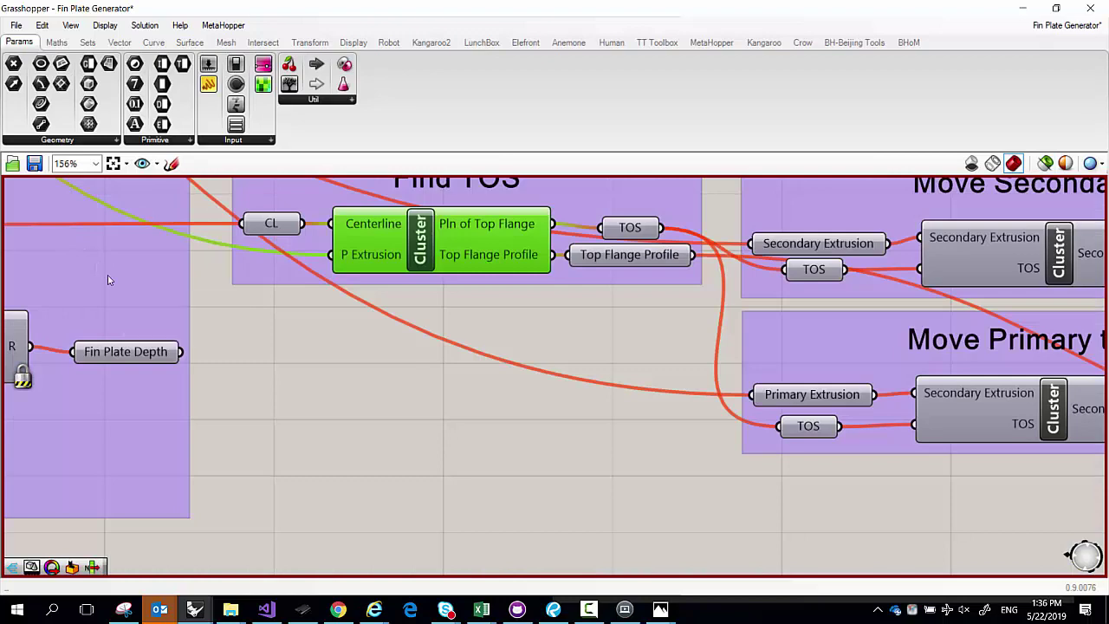
mouse_move(164, 357)
scroll(177, 383, "down", 4)
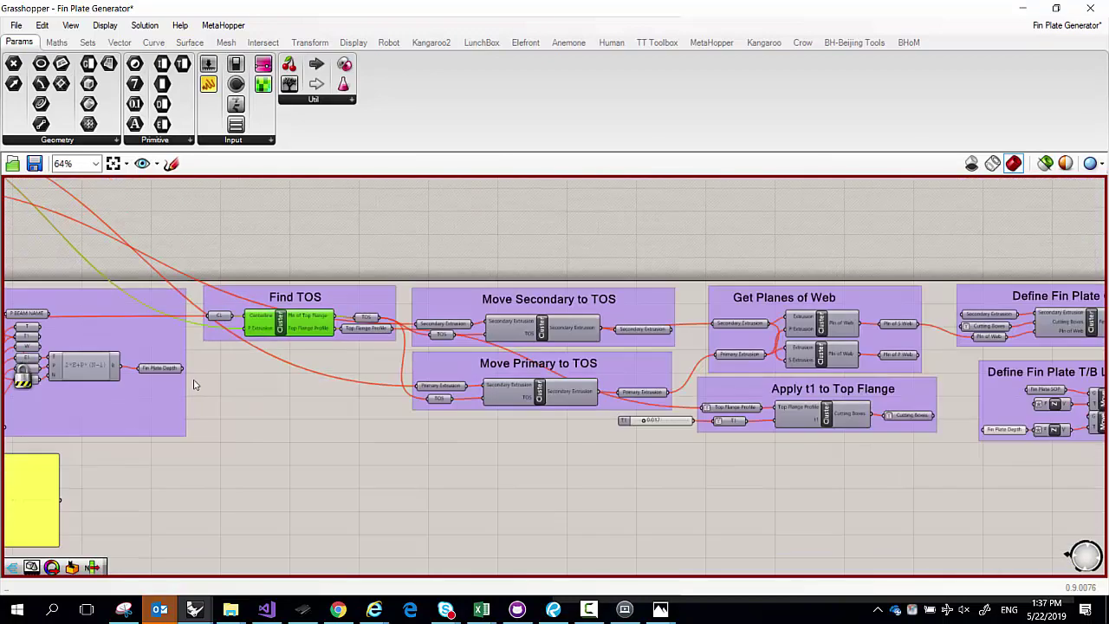
scroll(450, 408, "up", 2)
double_click(428, 325)
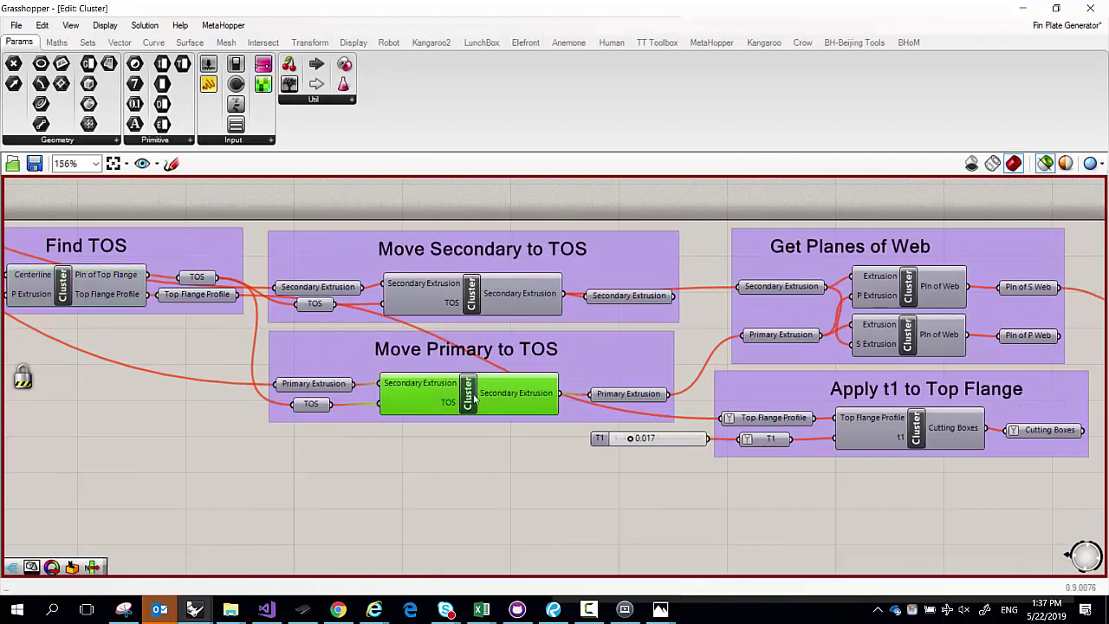
left_click(76, 212)
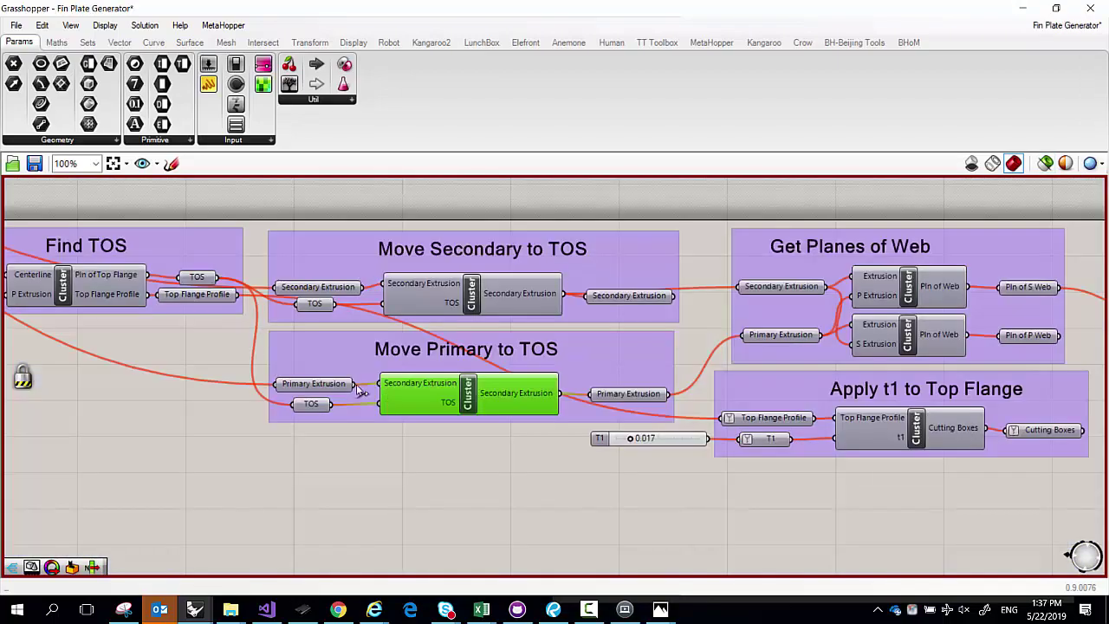
Inspect the components inside the Create Bolts Holes cluster, and save and close it to return to the main definition
scroll(381, 390, "down", 5)
scroll(537, 465, "up", 5)
double_click(495, 515)
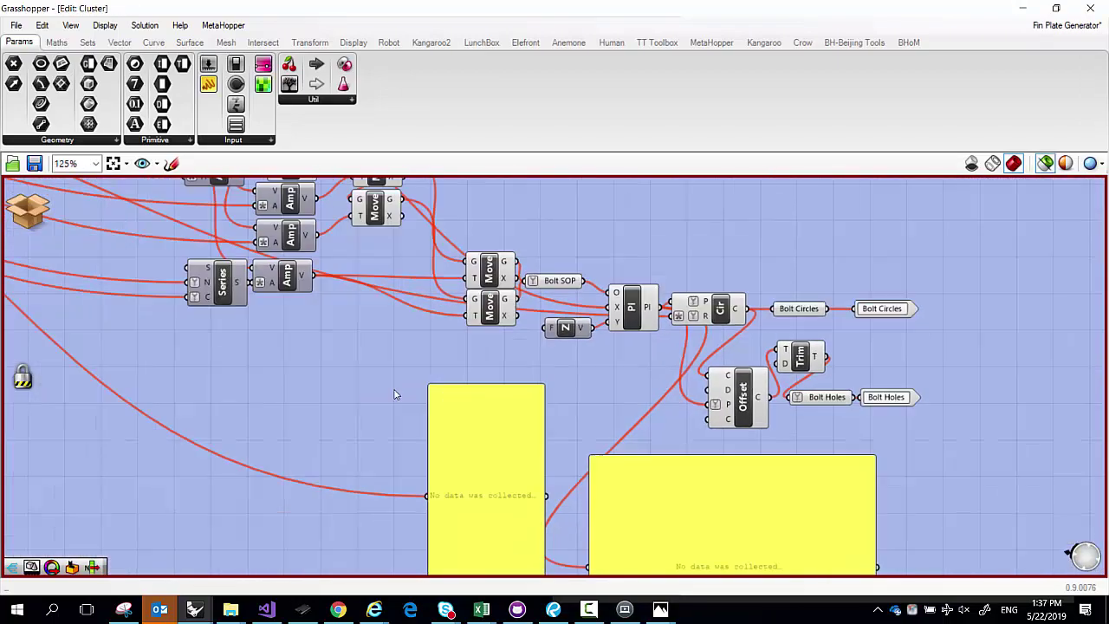
scroll(395, 391, "down", 4)
left_click(28, 209)
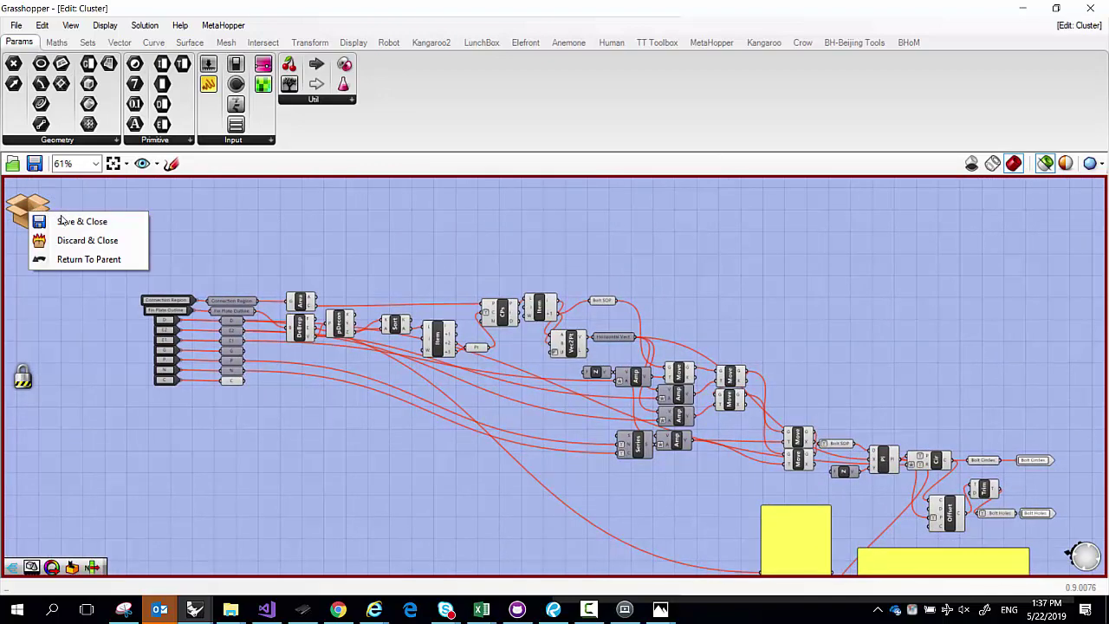
left_click(65, 222)
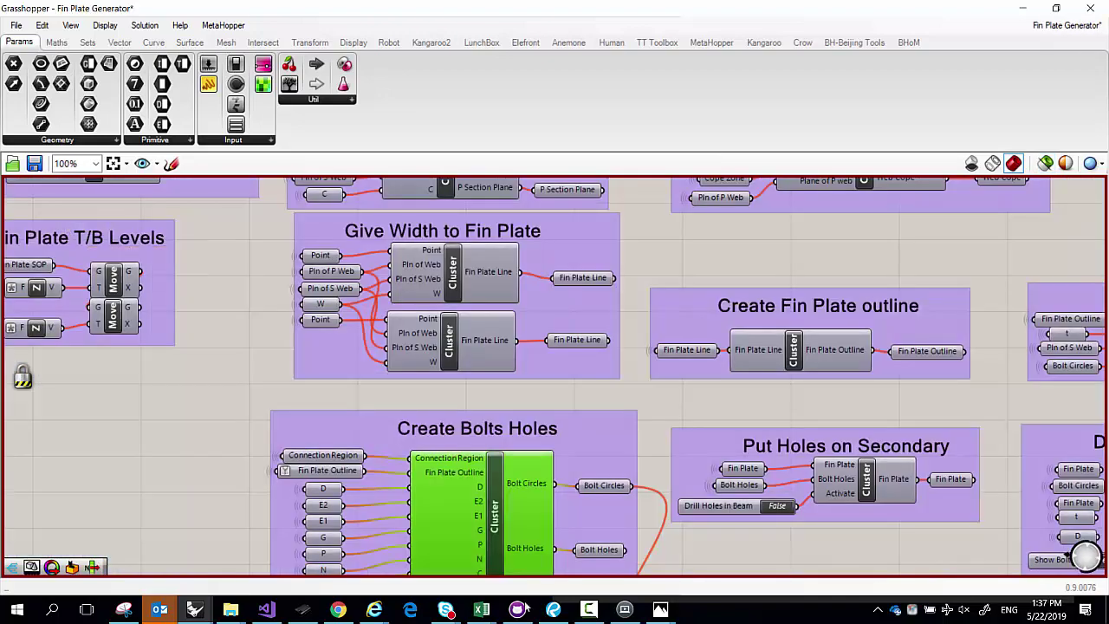